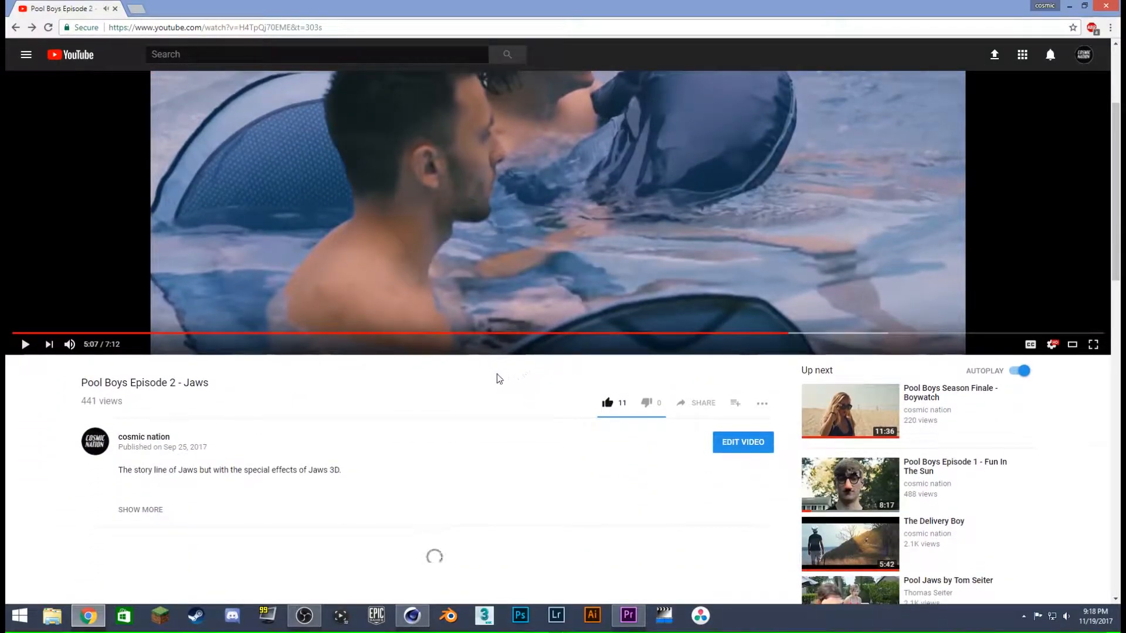
{"action": "left_click_drag", "start_coordinate": [234, 387], "coordinate": [80, 389]}
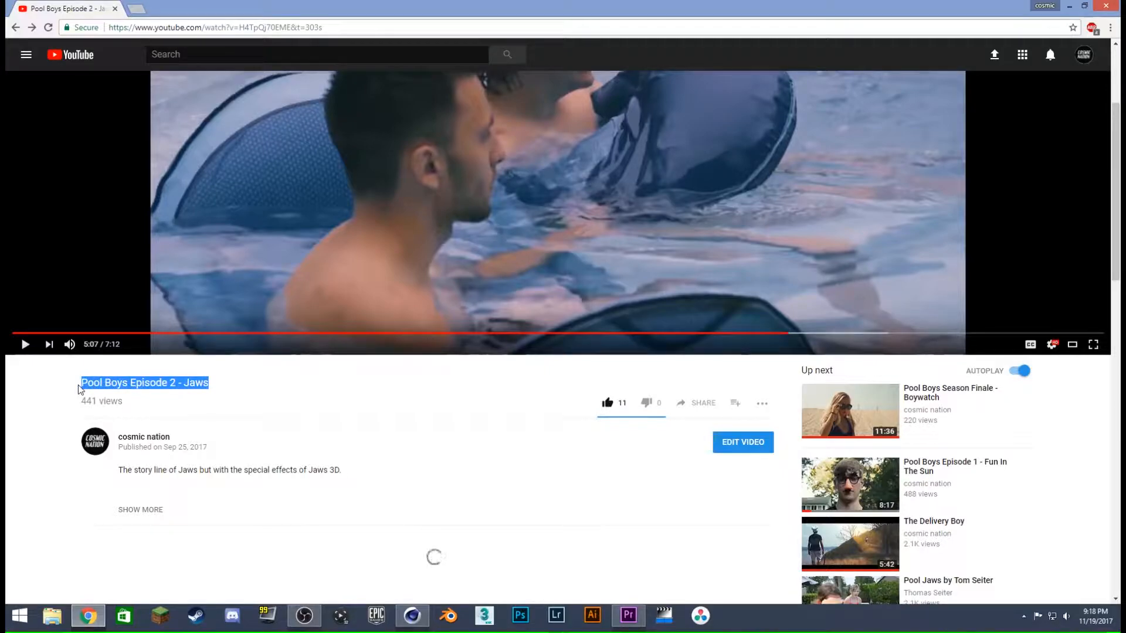
{"action": "left_click", "coordinate": [261, 380]}
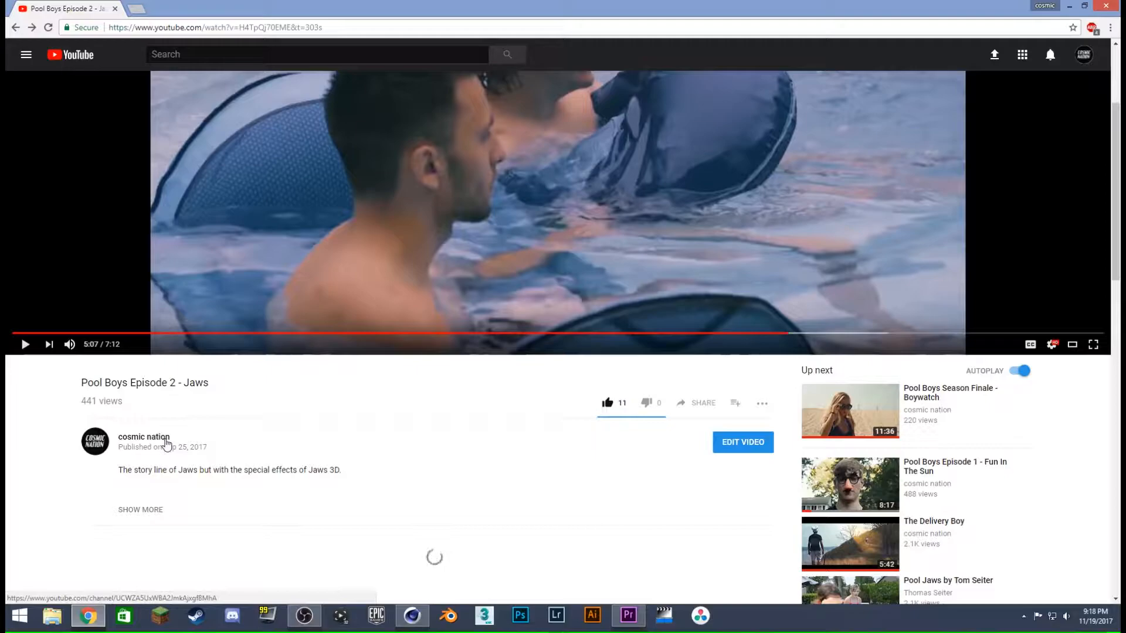
{"action": "scroll", "coordinate": [88, 419], "scroll_direction": "down", "scroll_amount": 2}
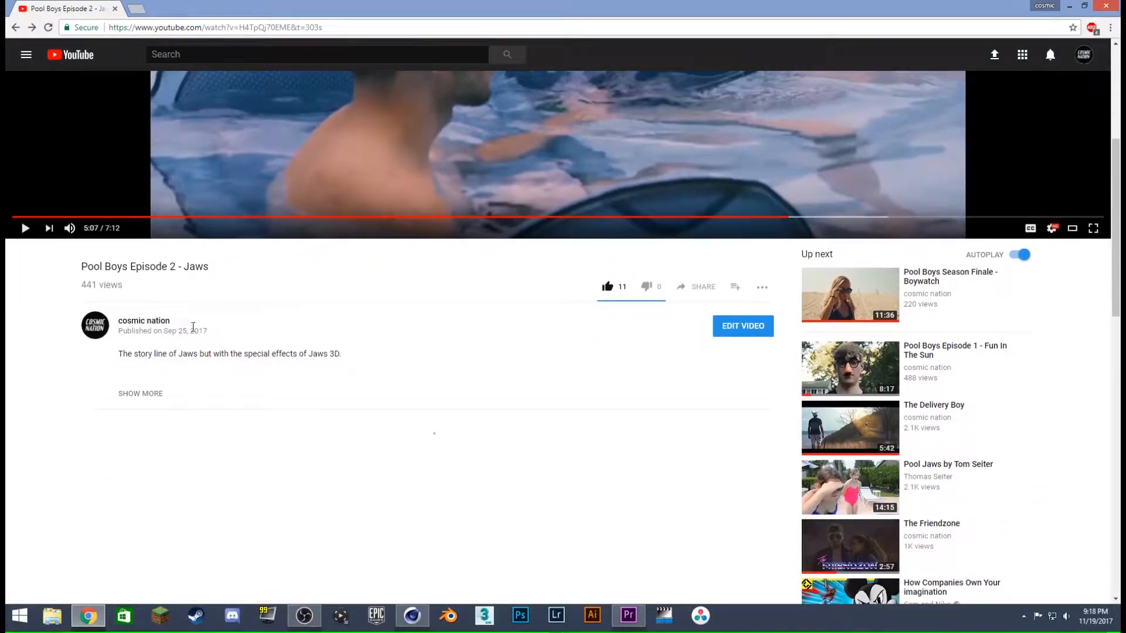
{"action": "scroll", "coordinate": [56, 345], "scroll_direction": "up", "scroll_amount": 4}
{"action": "scroll", "coordinate": [57, 346], "scroll_direction": "up", "scroll_amount": 1}
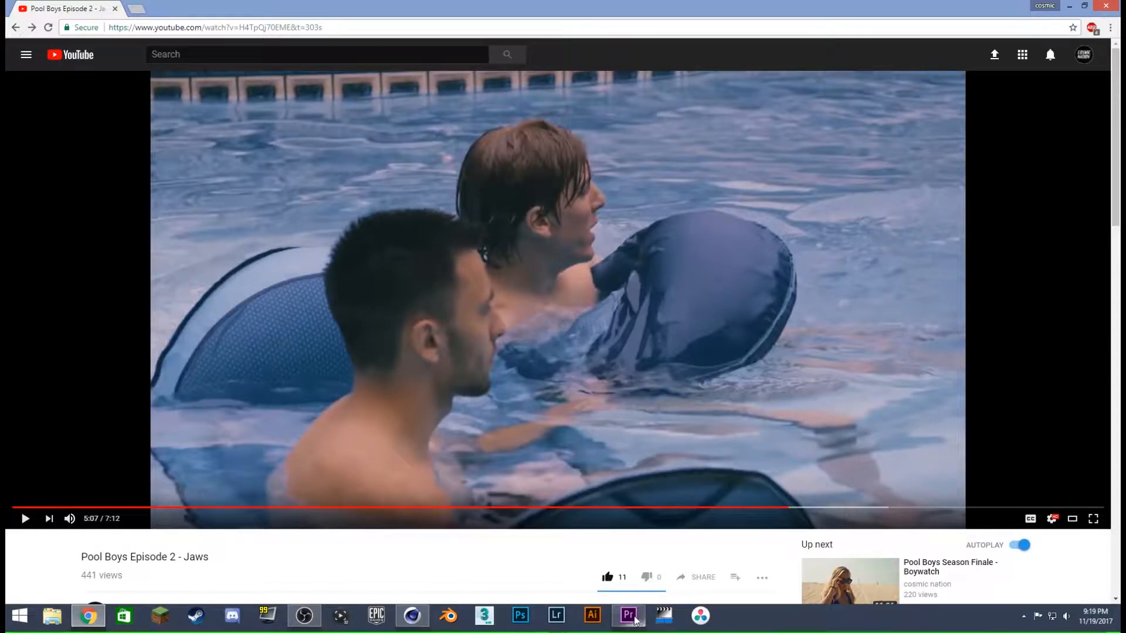
- Switch to Premiere Pro, play the C0414 sequence through once, and return the playhead to the start
{"action": "mouse_move", "coordinate": [637, 620]}
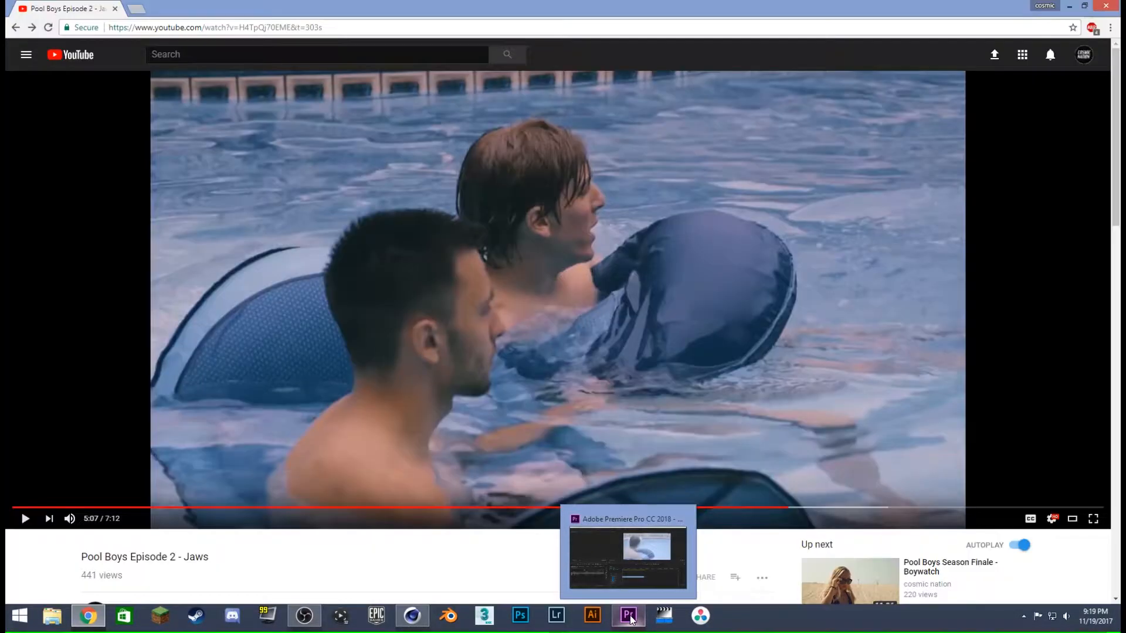
{"action": "left_click", "coordinate": [640, 584]}
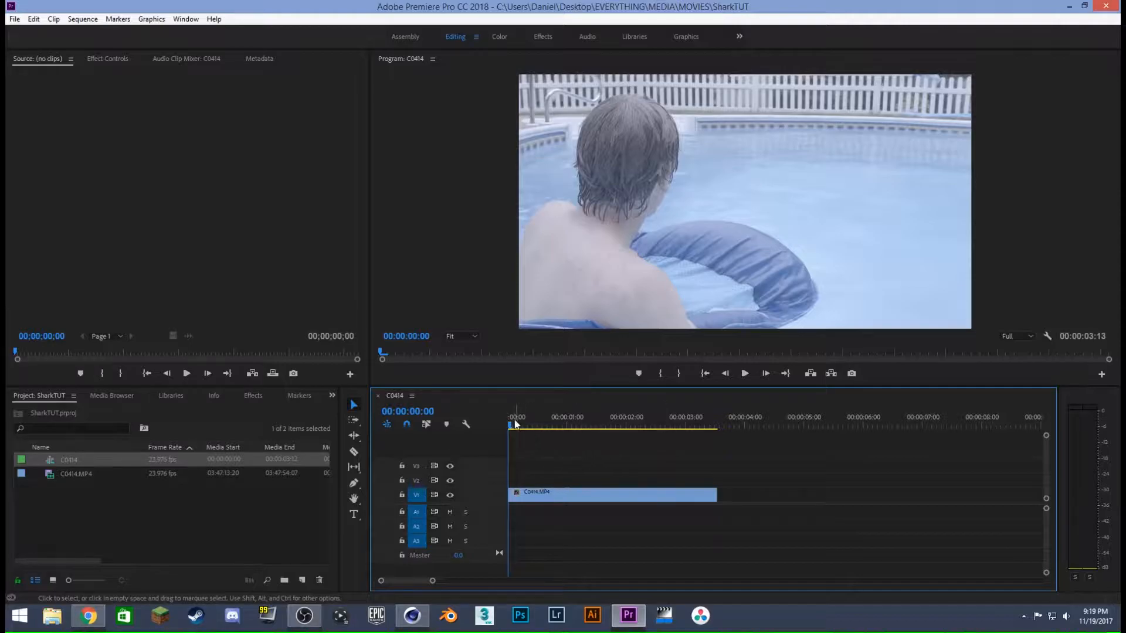
{"action": "mouse_move", "coordinate": [517, 425]}
{"action": "left_mouse_down"}
{"action": "mouse_move", "coordinate": [531, 425]}
{"action": "mouse_move", "coordinate": [503, 423]}
{"action": "left_mouse_up"}
{"action": "left_click_drag", "start_coordinate": [525, 422], "coordinate": [473, 450]}
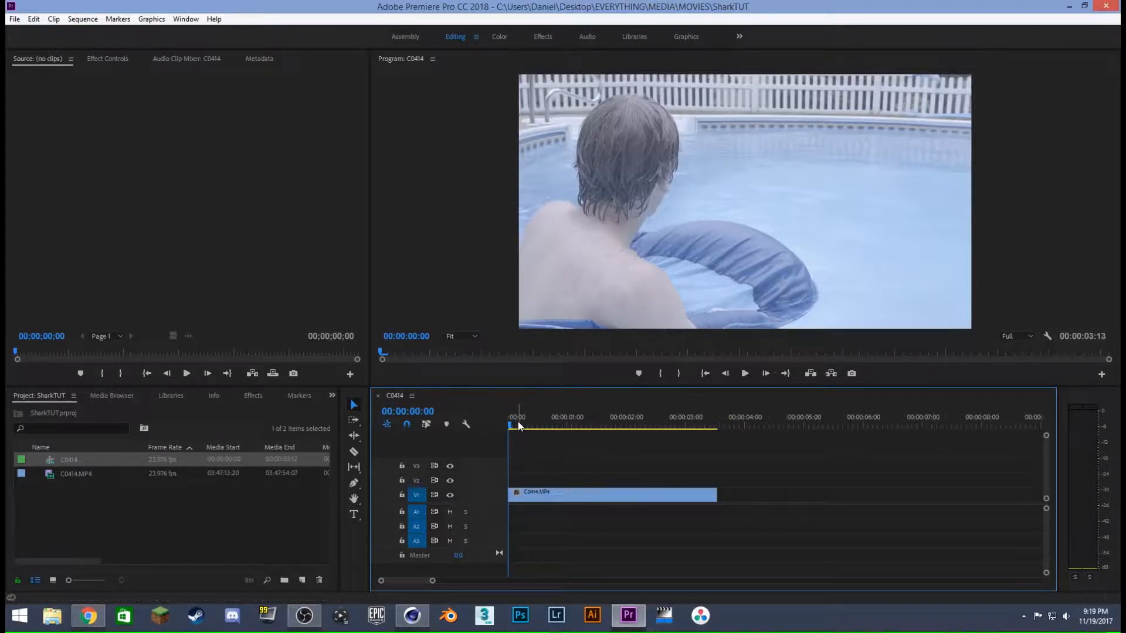
{"action": "key", "text": "space"}
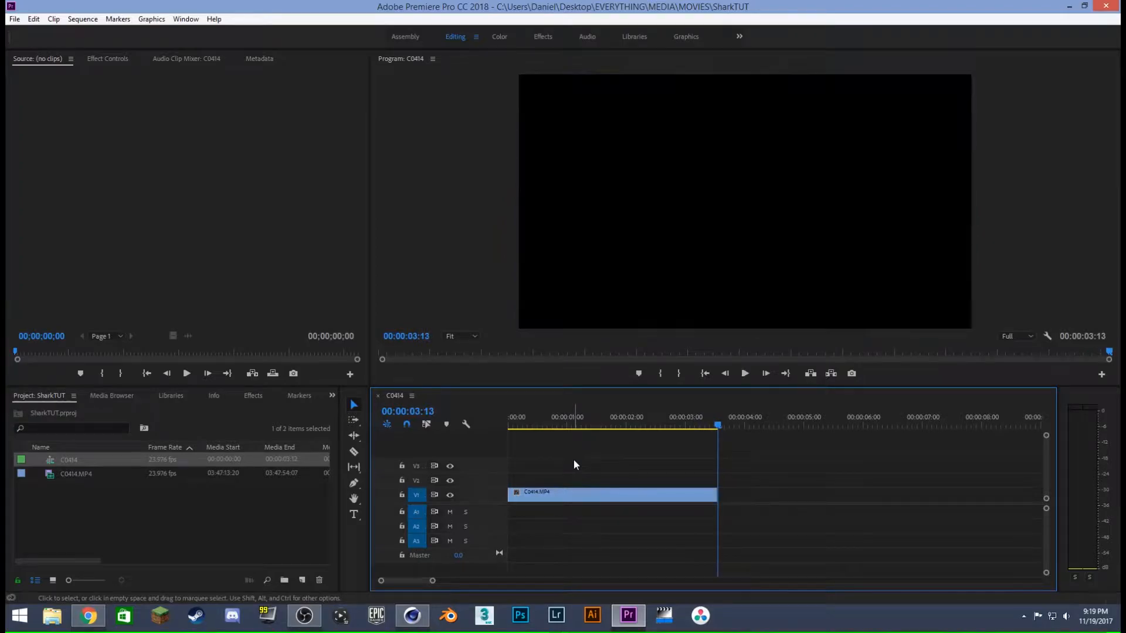
{"action": "left_click_drag", "start_coordinate": [545, 422], "coordinate": [473, 424]}
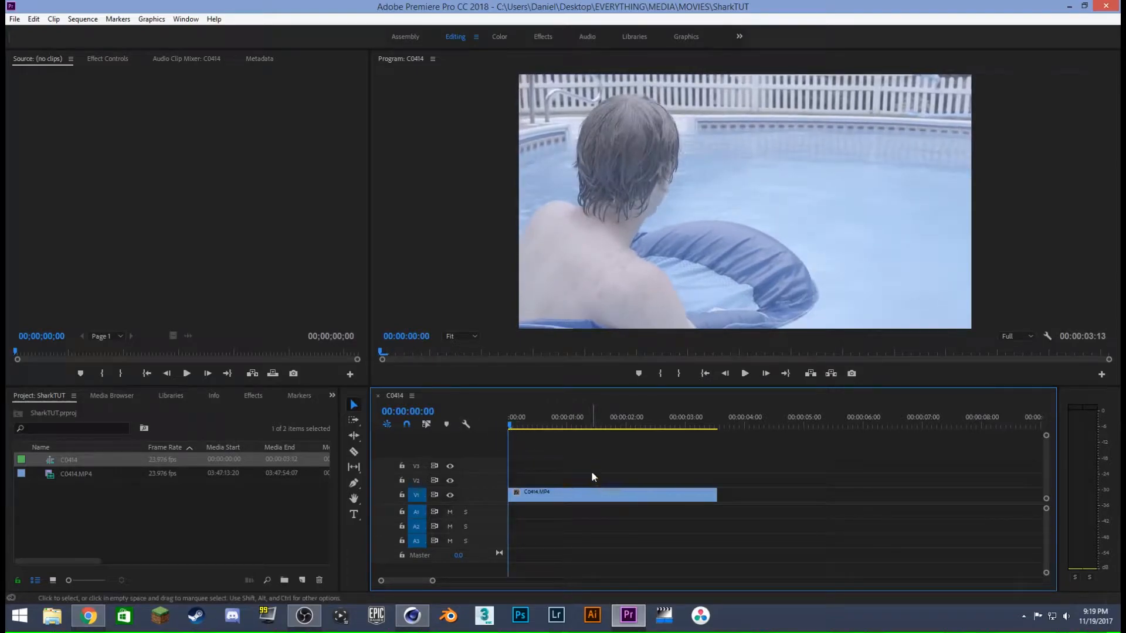
{"action": "left_click", "coordinate": [15, 19]}
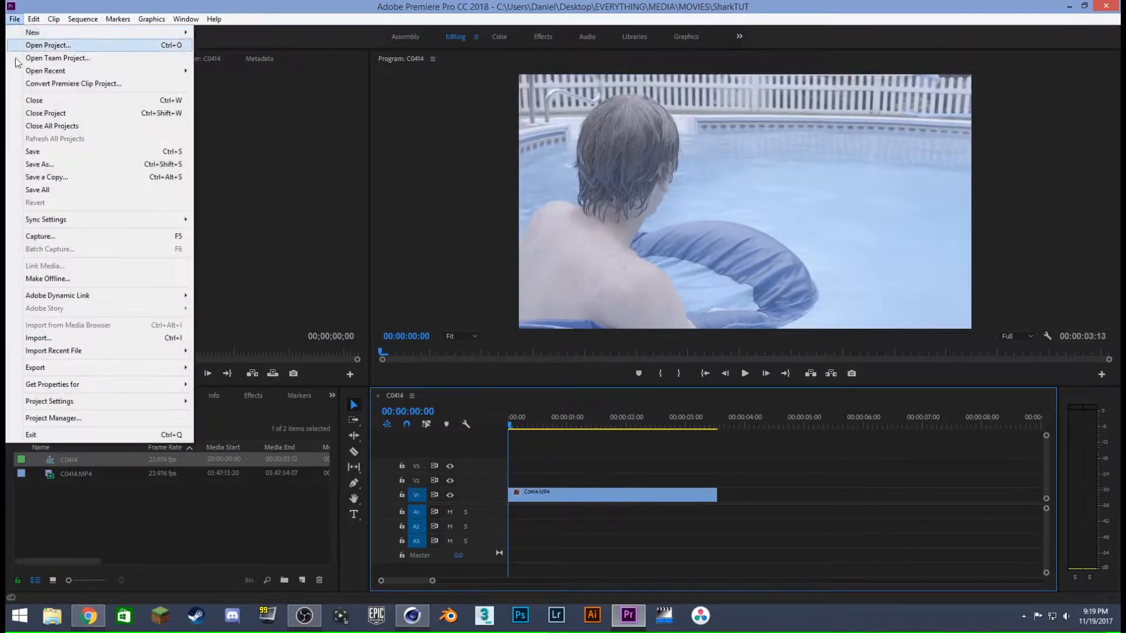
{"action": "mouse_move", "coordinate": [94, 368]}
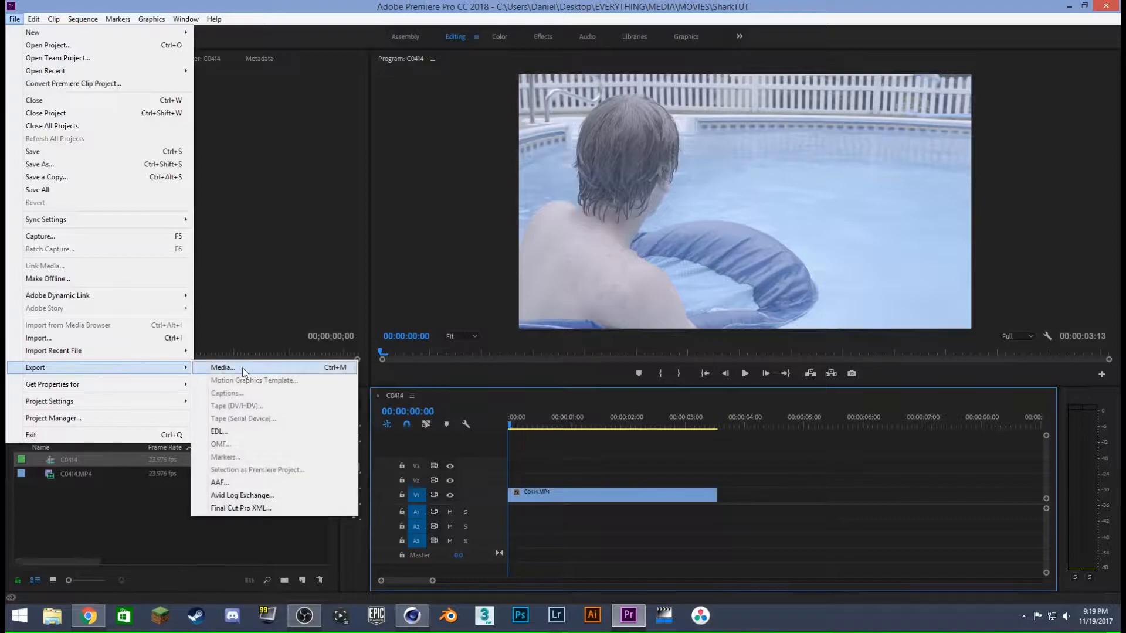
{"action": "left_click", "coordinate": [252, 368]}
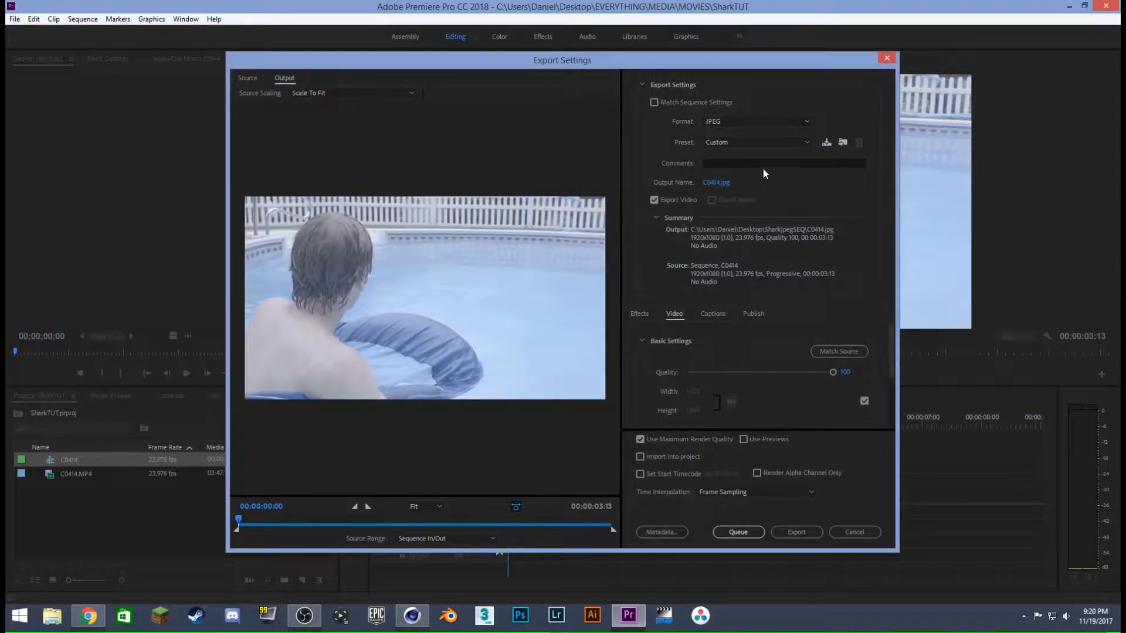
{"action": "left_click", "coordinate": [886, 58]}
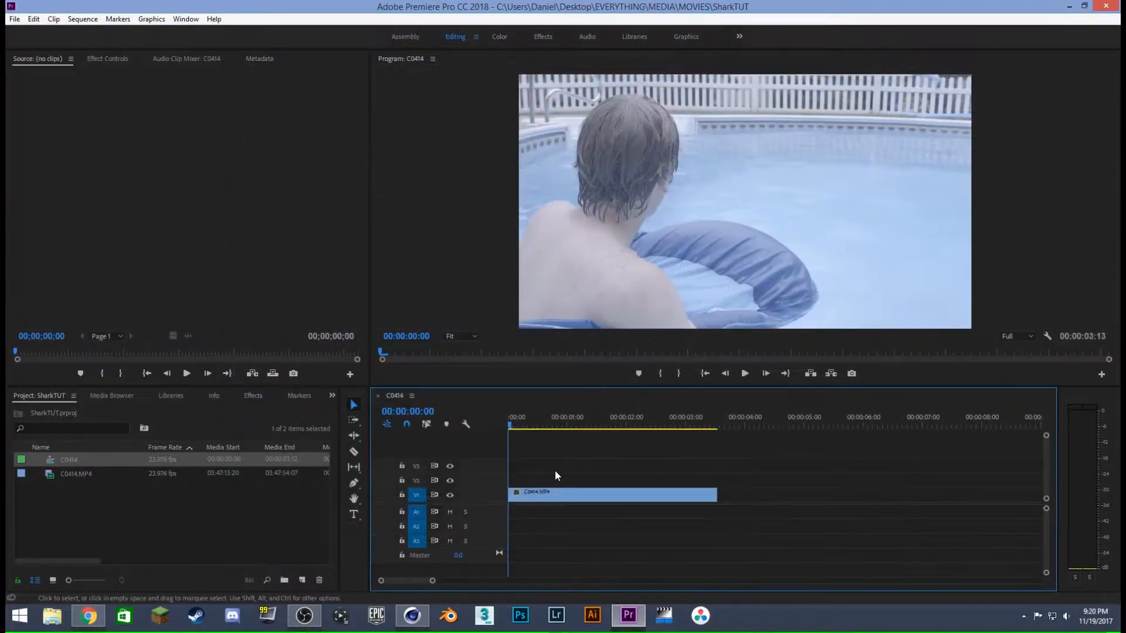
{"action": "left_click", "coordinate": [563, 491]}
{"action": "right_click", "coordinate": [565, 491]}
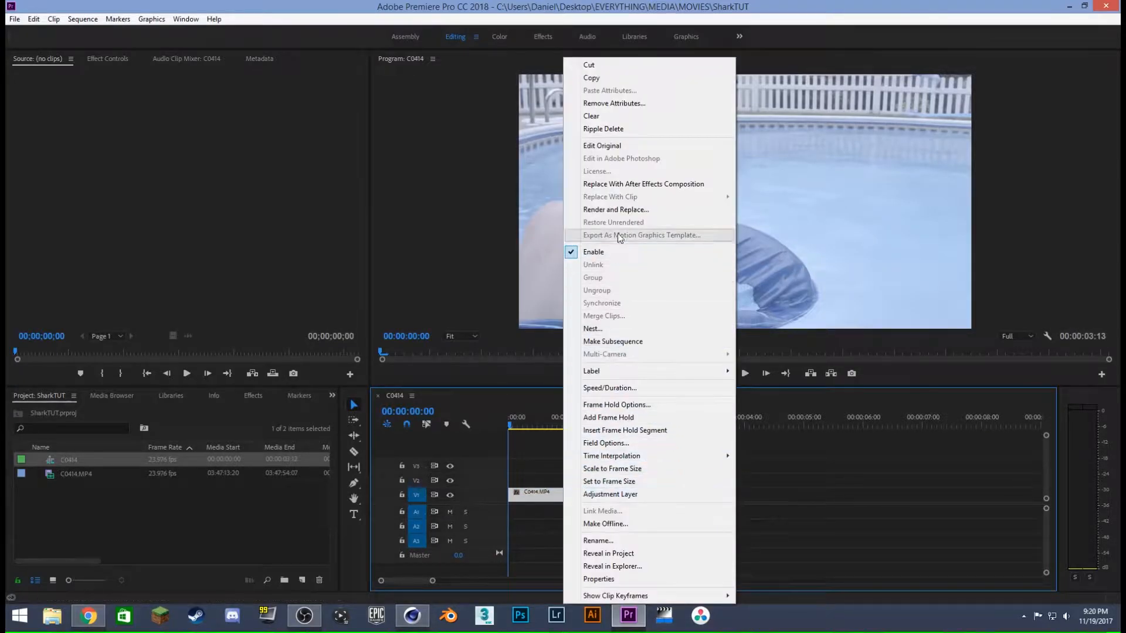
{"action": "left_click", "coordinate": [777, 462]}
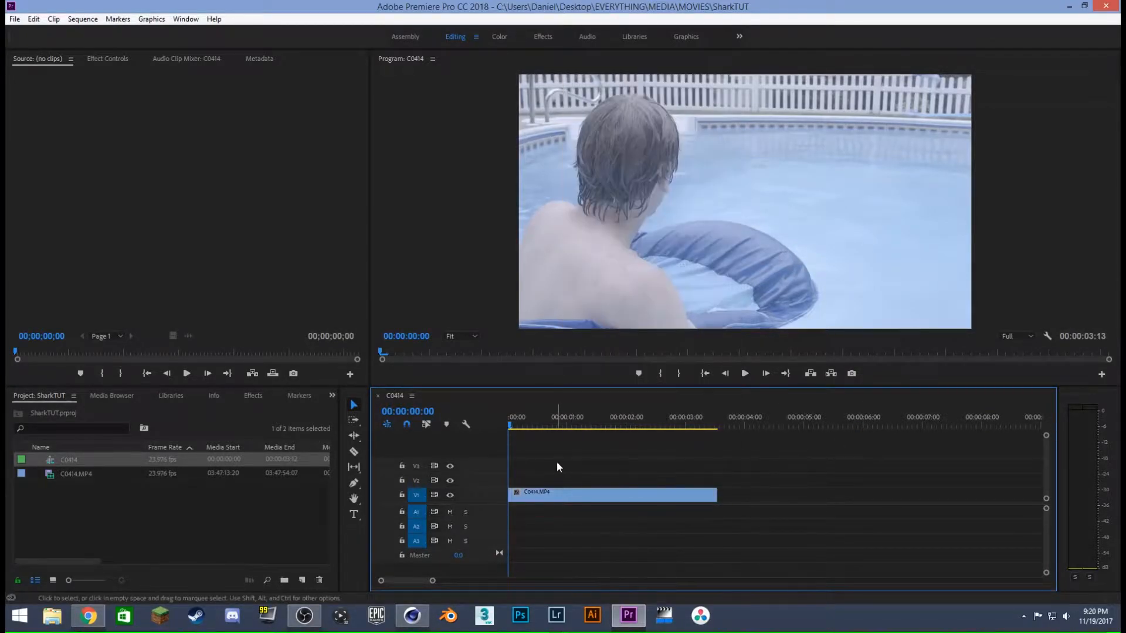
- Export the C0414.MP4 clip as a JPEG image sequence at quality 100, with Use Maximum Render Quality and Export As Sequence enabled
{"action": "left_click", "coordinate": [560, 496]}
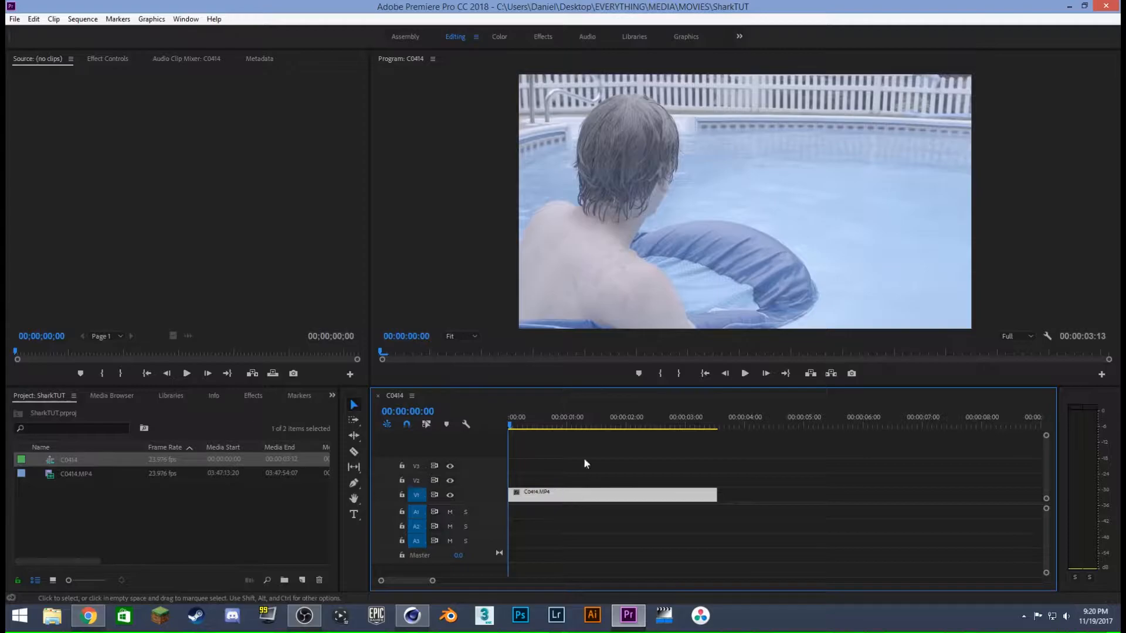
{"action": "left_click", "coordinate": [15, 19]}
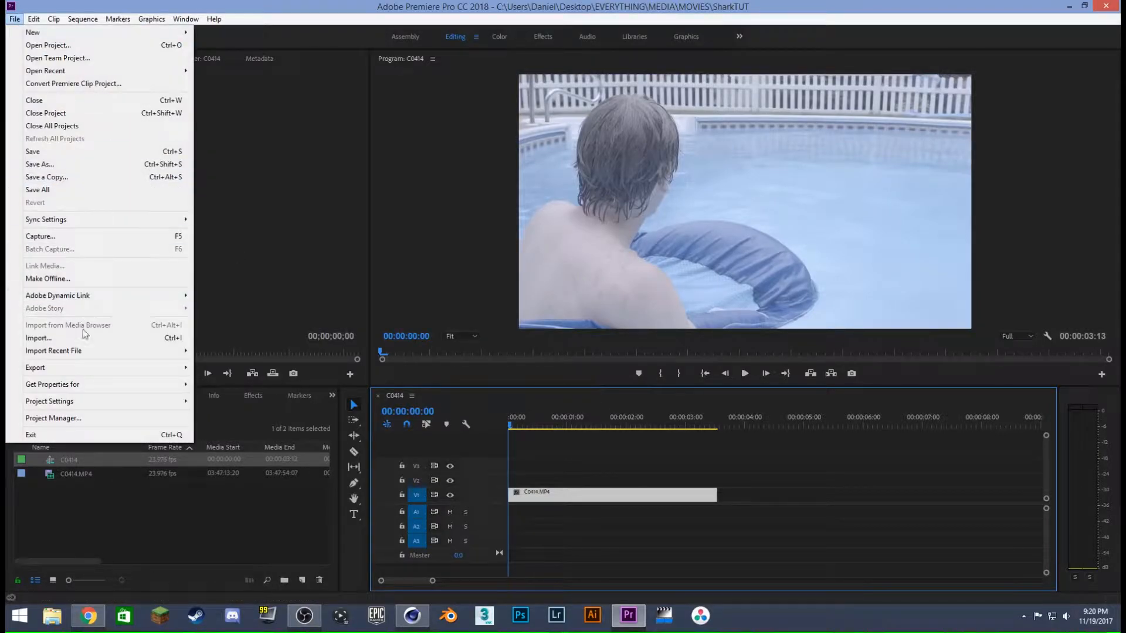
{"action": "left_click", "coordinate": [214, 368]}
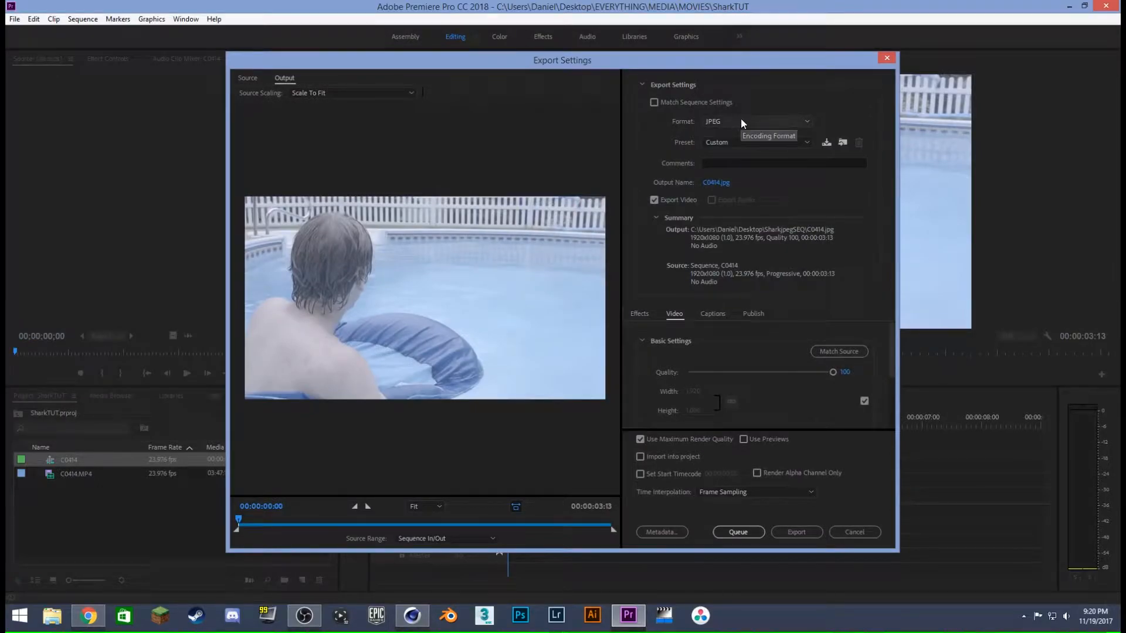
{"action": "left_click", "coordinate": [748, 143]}
{"action": "left_click", "coordinate": [757, 132]}
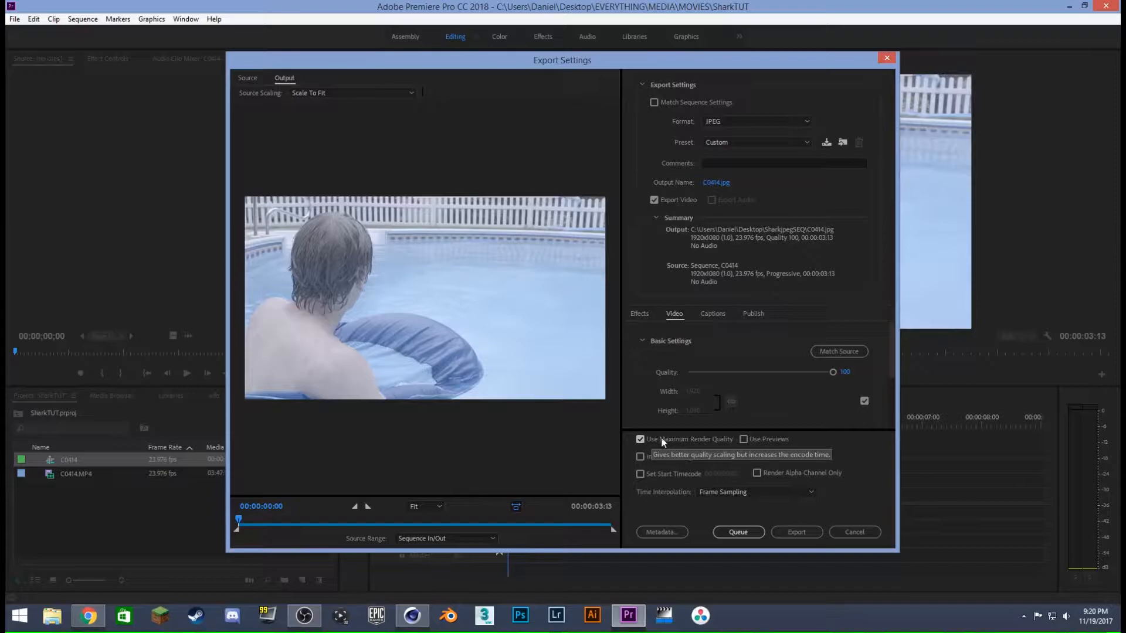
{"action": "left_click_drag", "start_coordinate": [888, 366], "coordinate": [888, 417]}
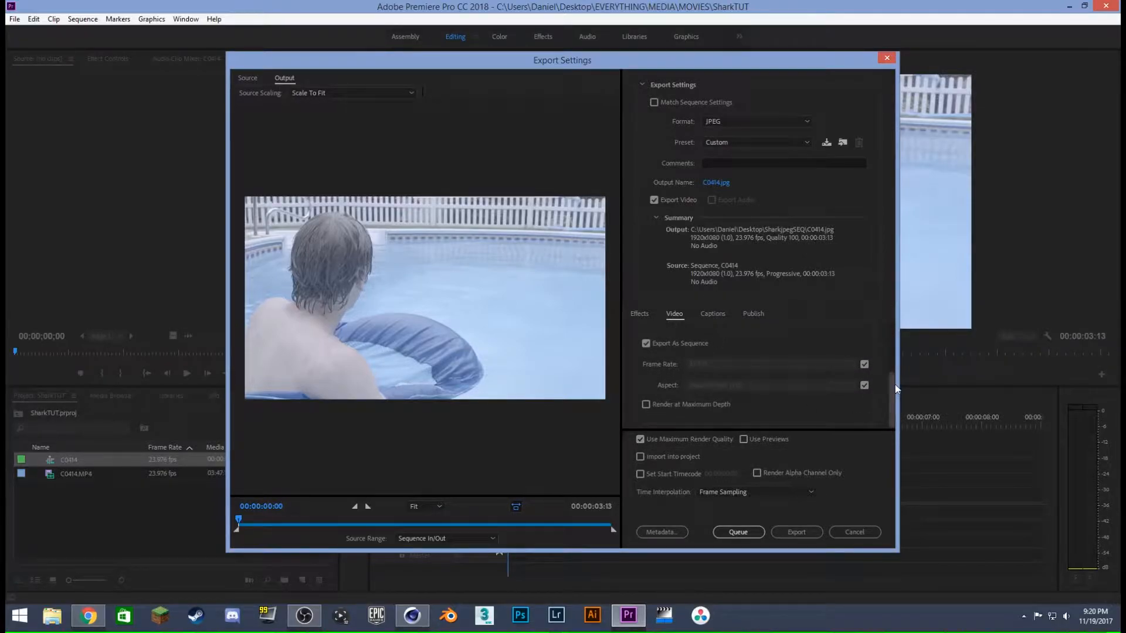
{"action": "scroll", "coordinate": [868, 378], "scroll_direction": "up", "scroll_amount": 3}
{"action": "left_click", "coordinate": [796, 534]}
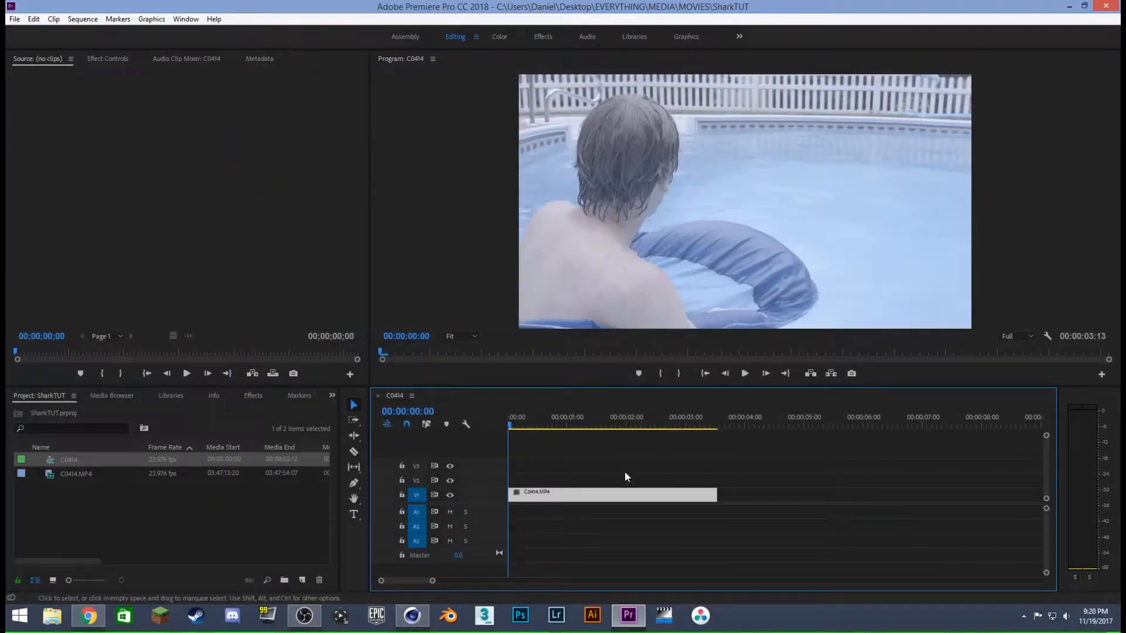
- Switch to Cinema 4D, create a new material, and open it in the Material Editor
{"action": "left_click", "coordinate": [412, 616]}
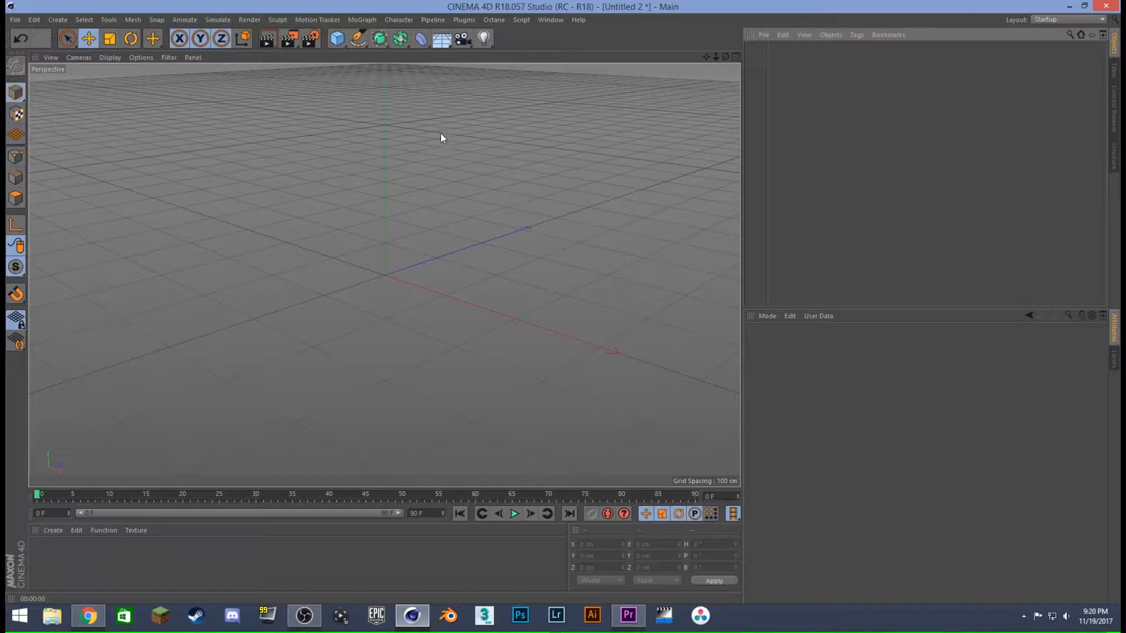
{"action": "double_click", "coordinate": [52, 562]}
{"action": "double_click", "coordinate": [43, 551]}
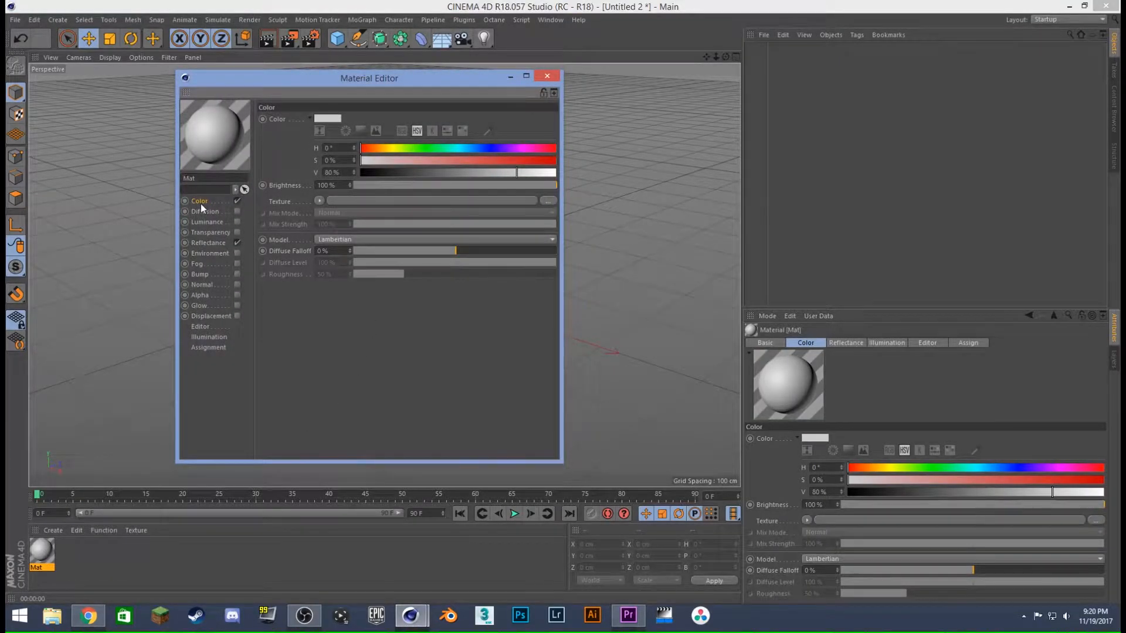
- Load sharkSEQ00 from the SharkjpegSEQ folder as the material's color texture without copying it to the project location
{"action": "left_click", "coordinate": [545, 200]}
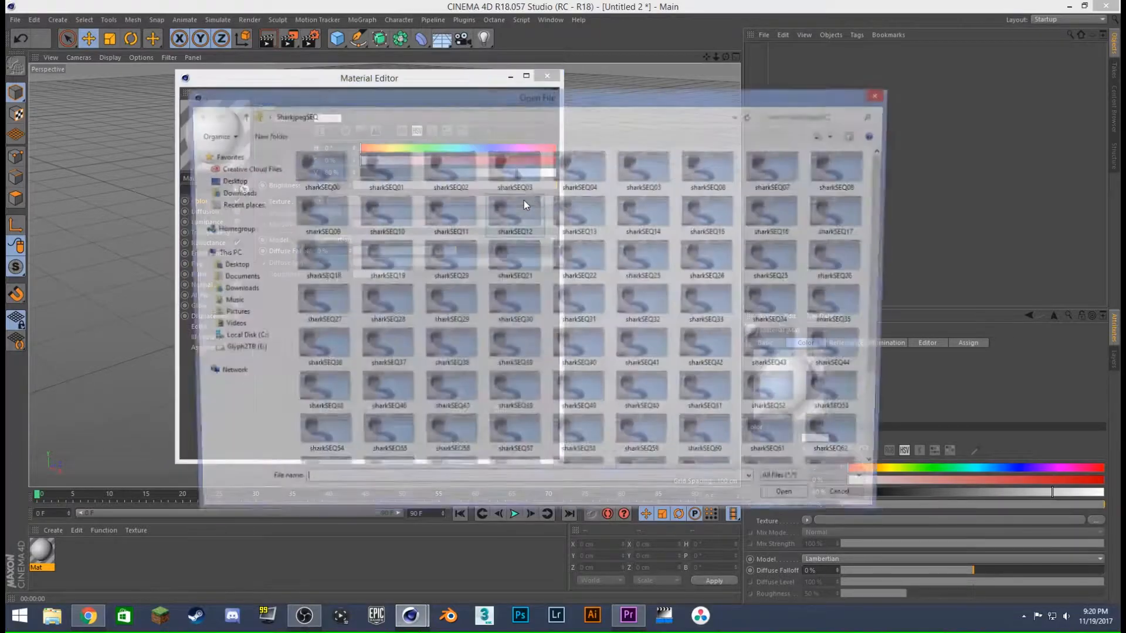
{"action": "left_click", "coordinate": [327, 171]}
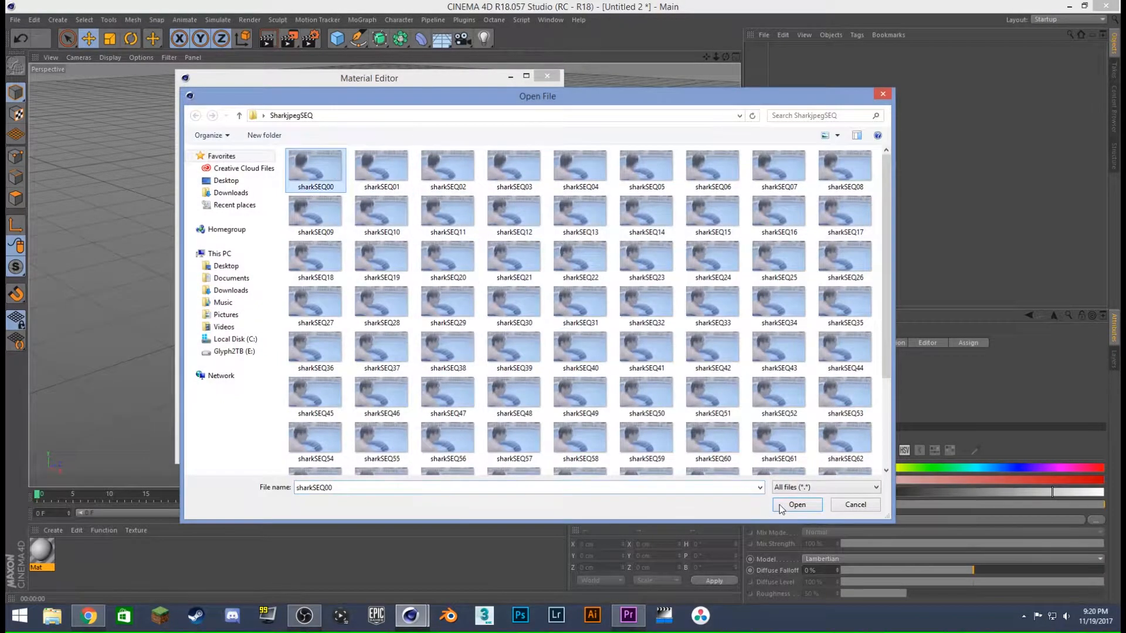
{"action": "left_click", "coordinate": [797, 504]}
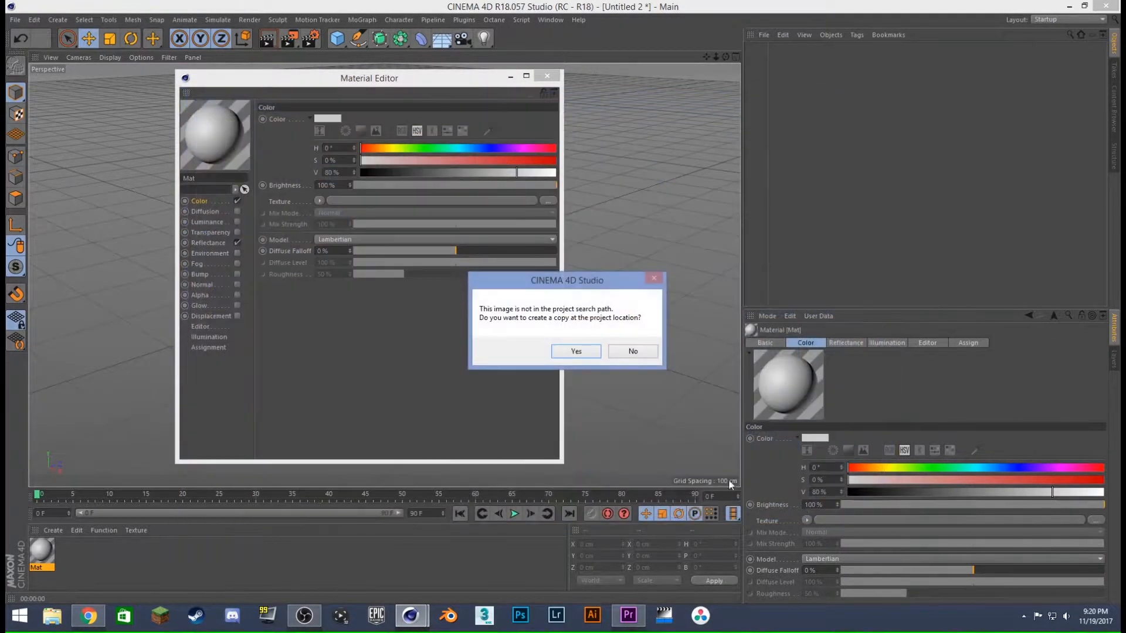
{"action": "left_click", "coordinate": [638, 350]}
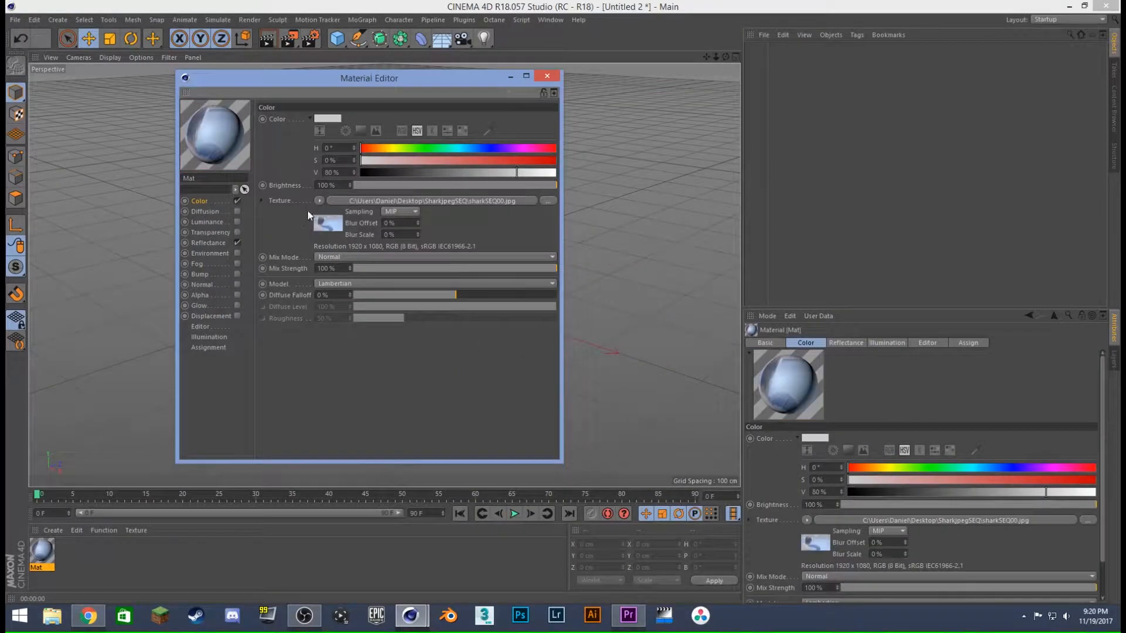
- Calculate the color texture's animation frame range from 0 to 84, and close the Material Editor
{"action": "left_click", "coordinate": [470, 200]}
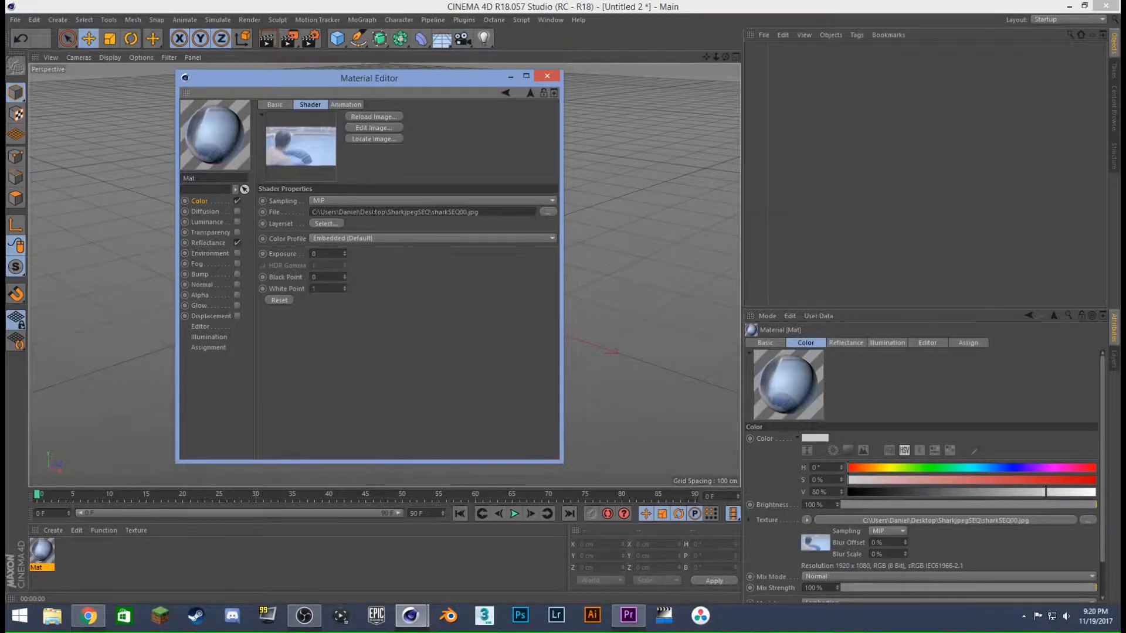
{"action": "left_click", "coordinate": [347, 104]}
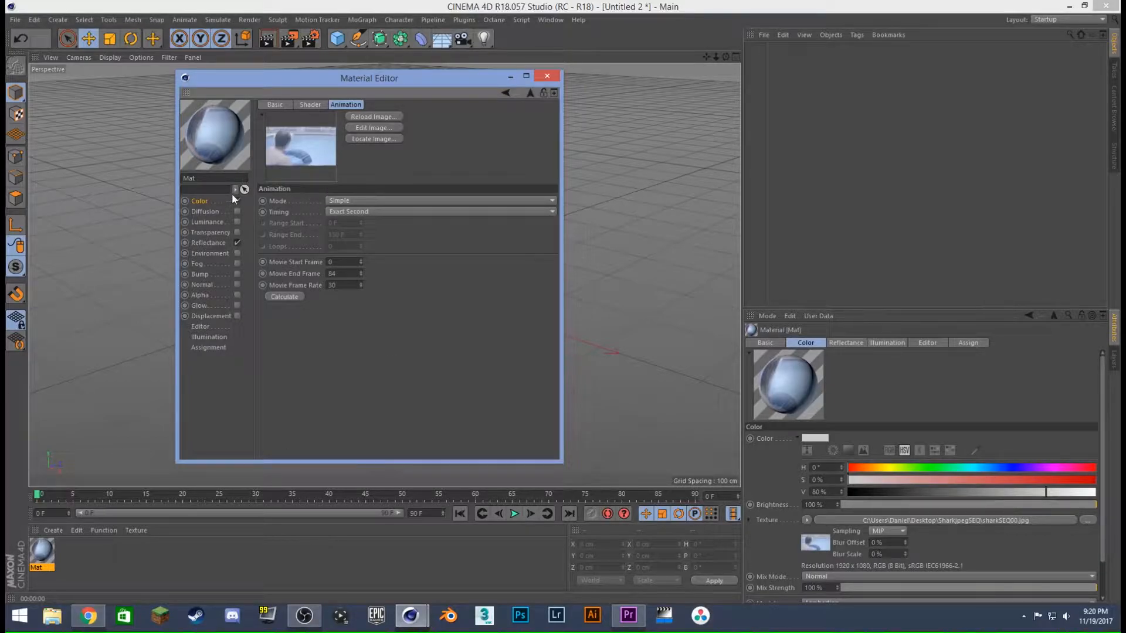
{"action": "left_click", "coordinate": [547, 76]}
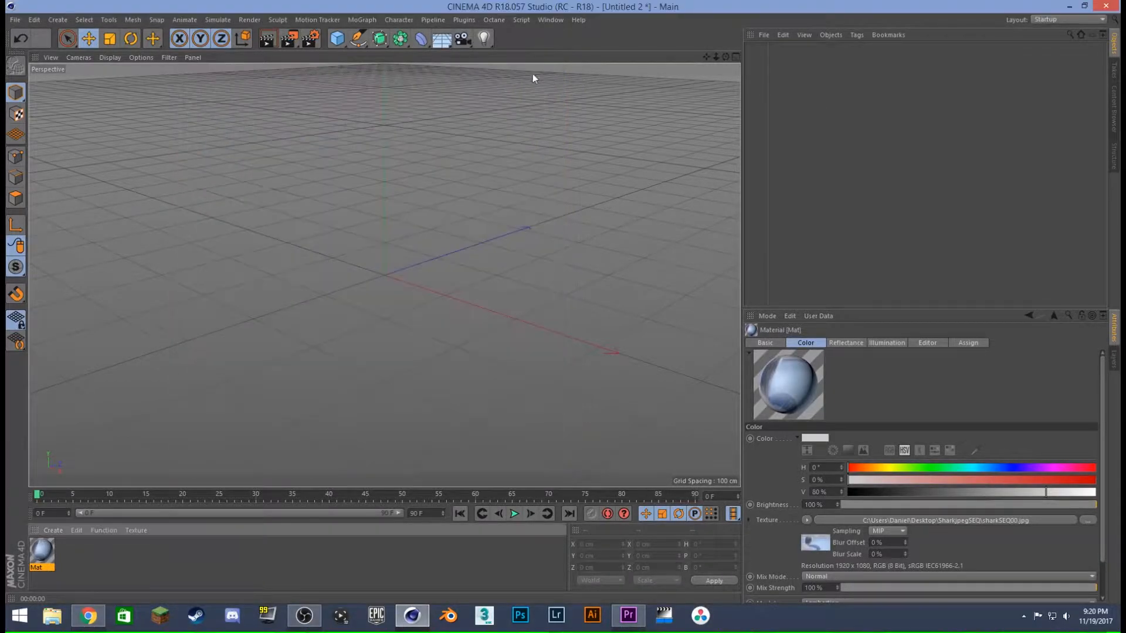
- Add a Background object to the scene and apply the image-sequence material to it
{"action": "left_click_drag", "start_coordinate": [434, 43], "coordinate": [487, 138]}
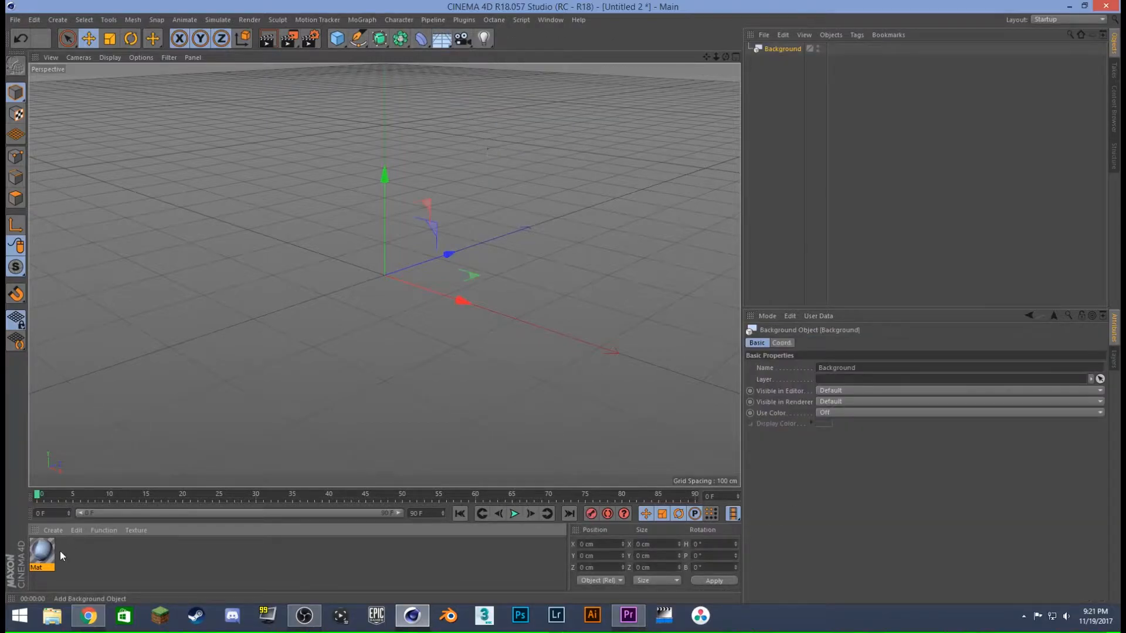
{"action": "left_click_drag", "start_coordinate": [49, 557], "coordinate": [772, 51]}
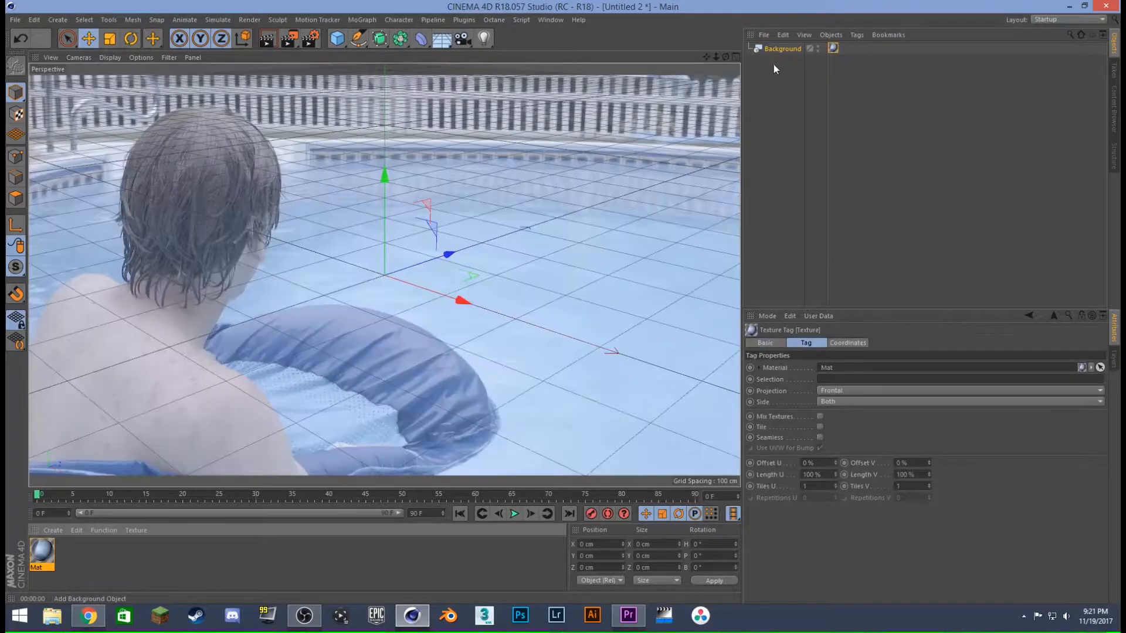
{"action": "left_click", "coordinate": [789, 128]}
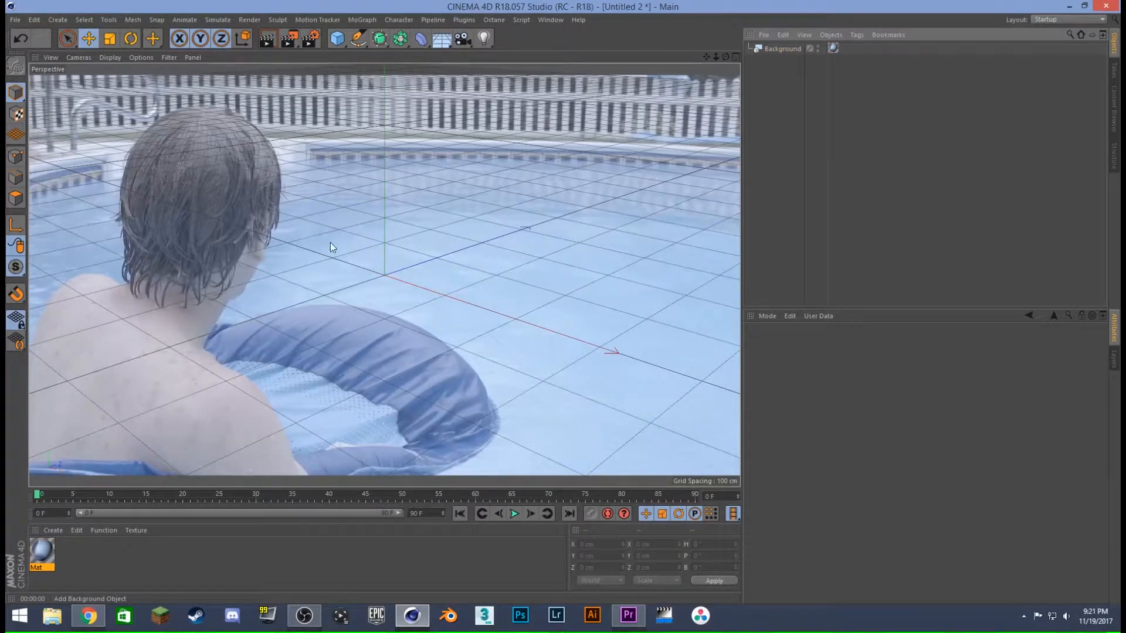
- Play the timeline and render the view at frames 66 and 90 to check the background footage
{"action": "left_click", "coordinate": [514, 515]}
{"action": "left_click", "coordinate": [516, 514]}
{"action": "left_click", "coordinate": [274, 39]}
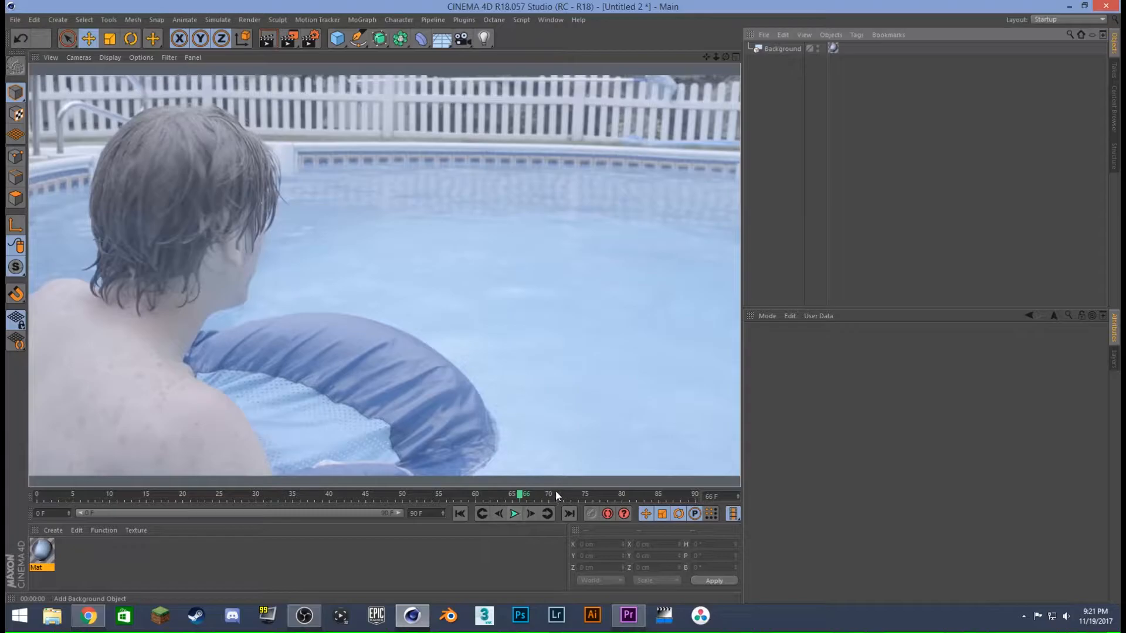
{"action": "left_click", "coordinate": [616, 495]}
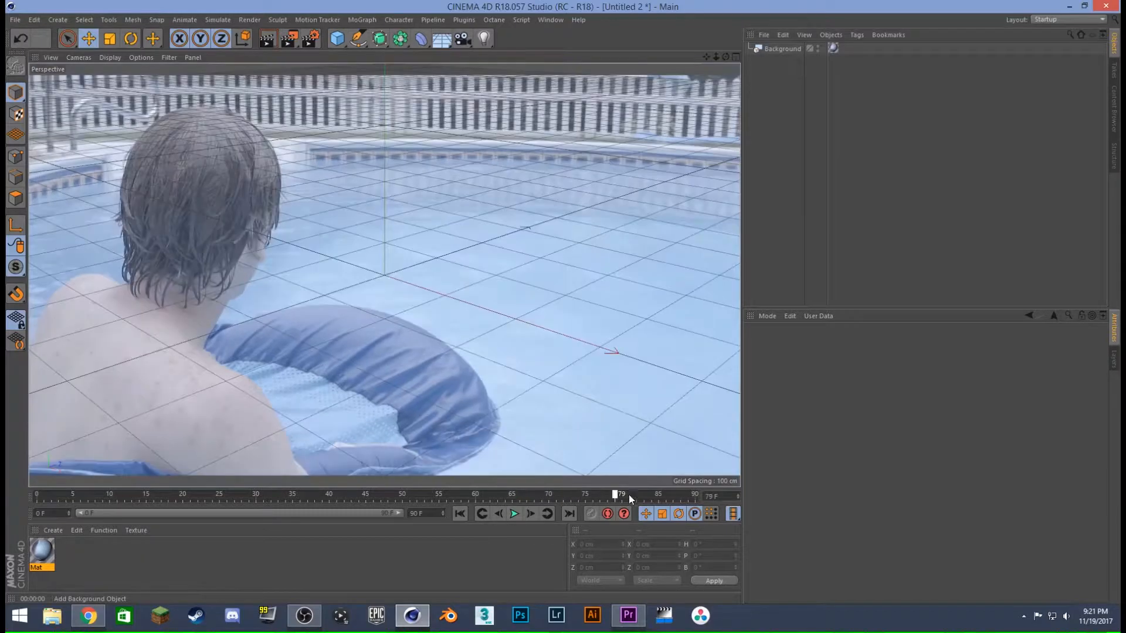
{"action": "left_click", "coordinate": [270, 39]}
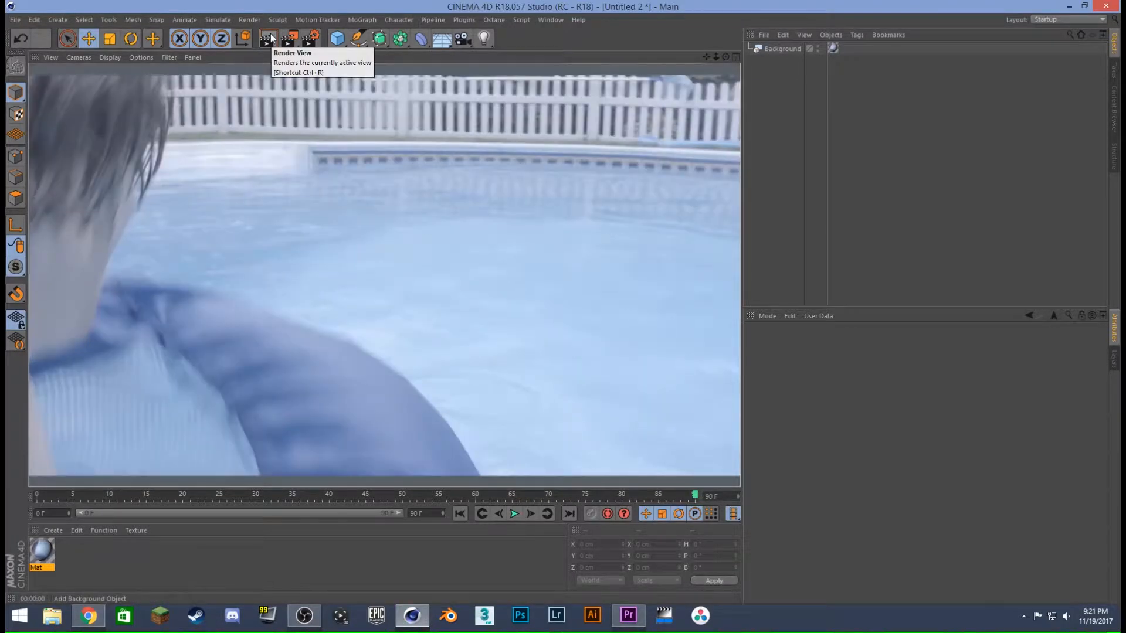
- Return the timeline to frame 0 and hide the Background object in the viewport and render
{"action": "left_click", "coordinate": [781, 122]}
{"action": "left_click", "coordinate": [458, 514]}
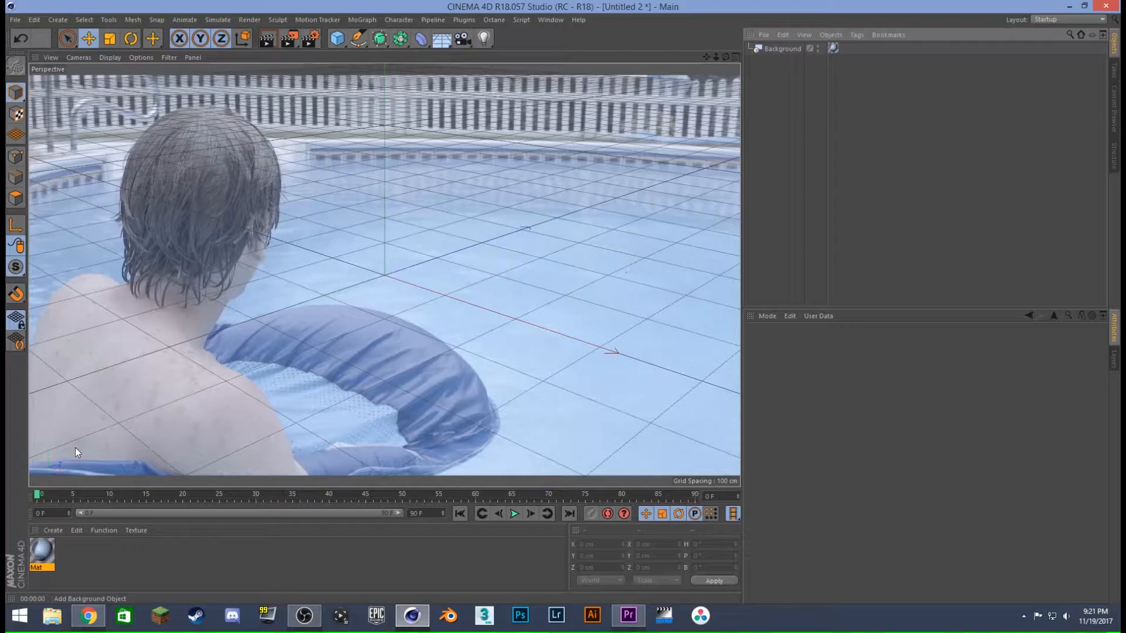
{"action": "left_click", "coordinate": [818, 47]}
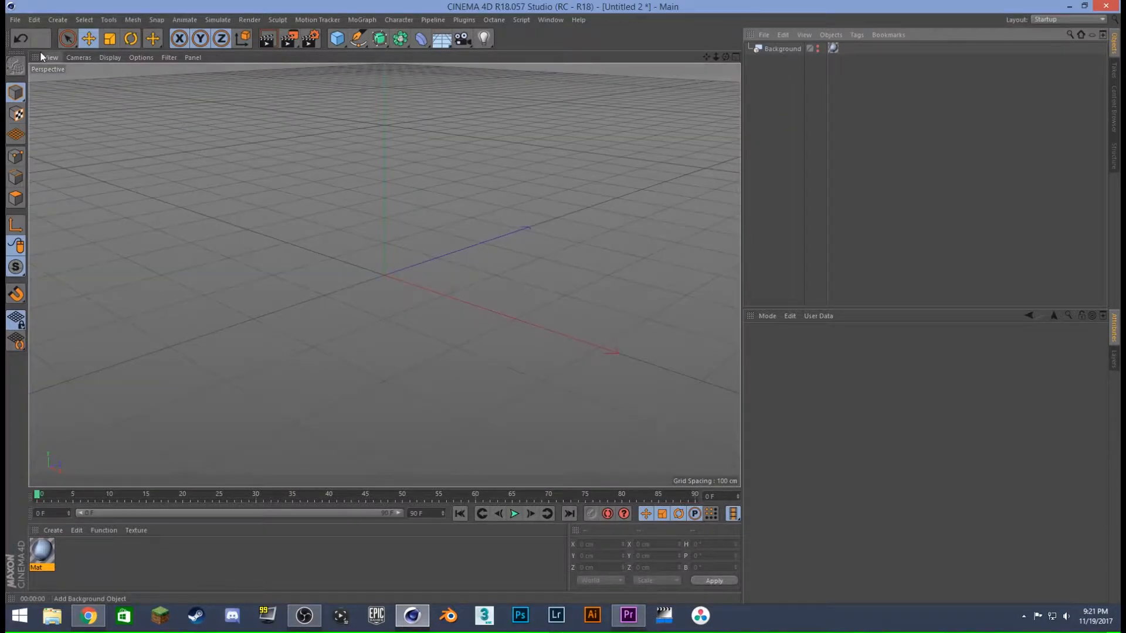
- Open the Shark model from the MEDIA > MODELS > SHARK folder using the default OBJ import settings
{"action": "left_click", "coordinate": [15, 20]}
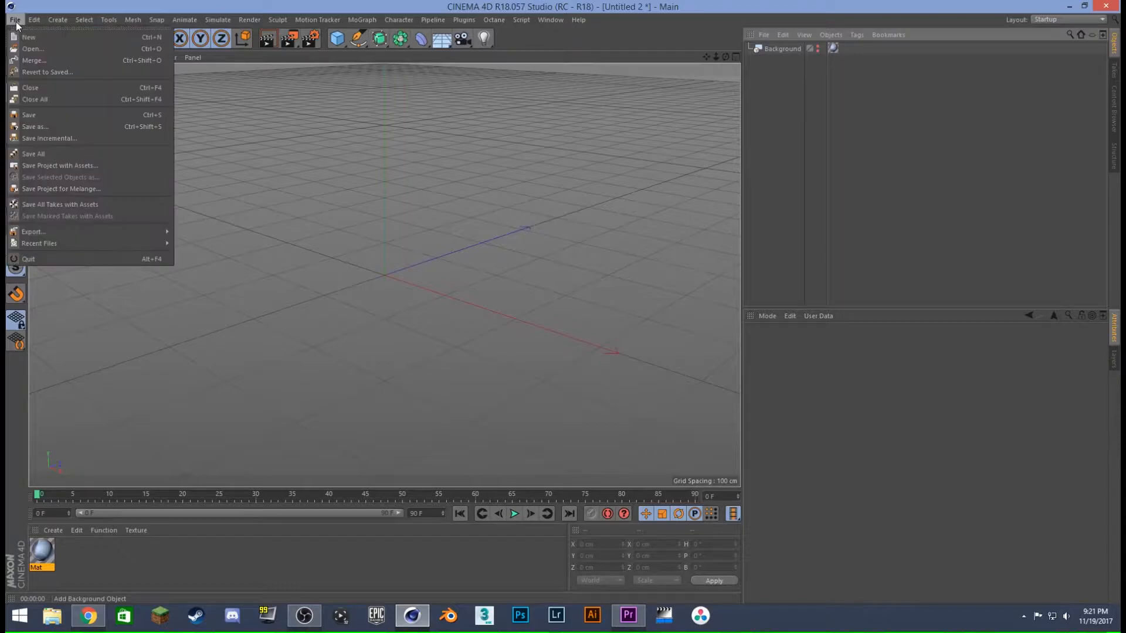
{"action": "left_click", "coordinate": [39, 49]}
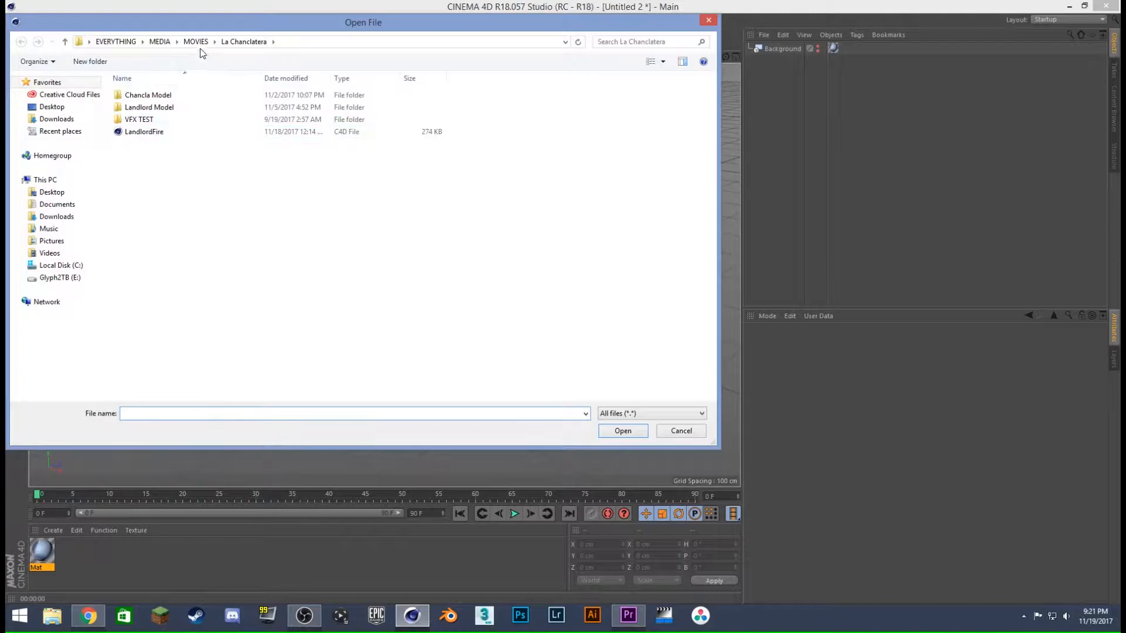
{"action": "left_click", "coordinate": [159, 42]}
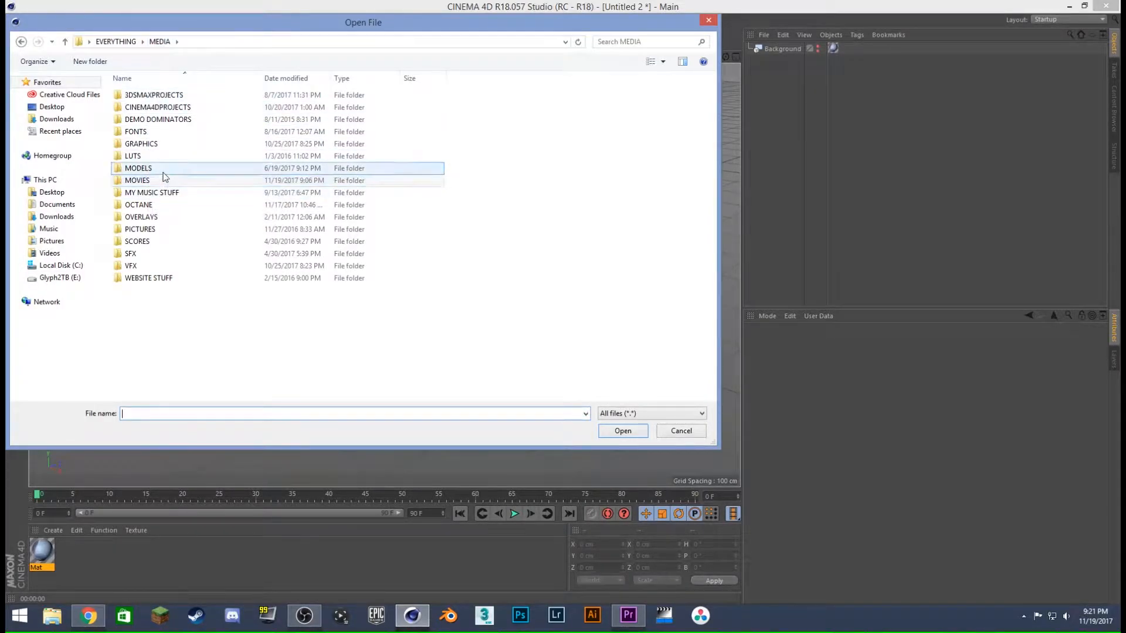
{"action": "double_click", "coordinate": [164, 172]}
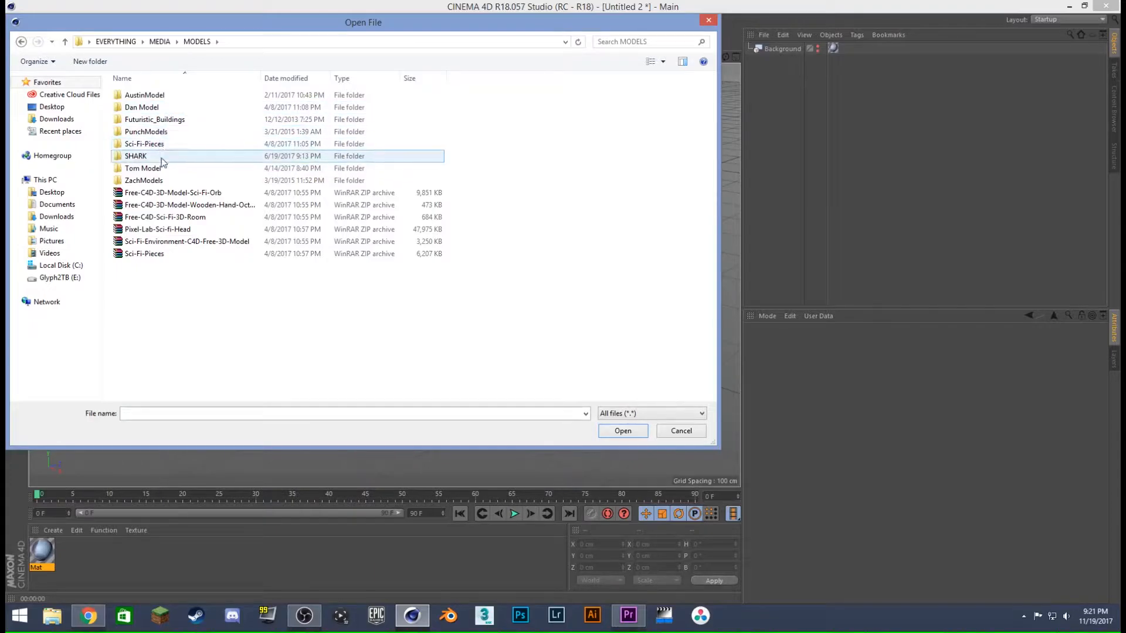
{"action": "double_click", "coordinate": [163, 159]}
{"action": "left_click", "coordinate": [215, 97]}
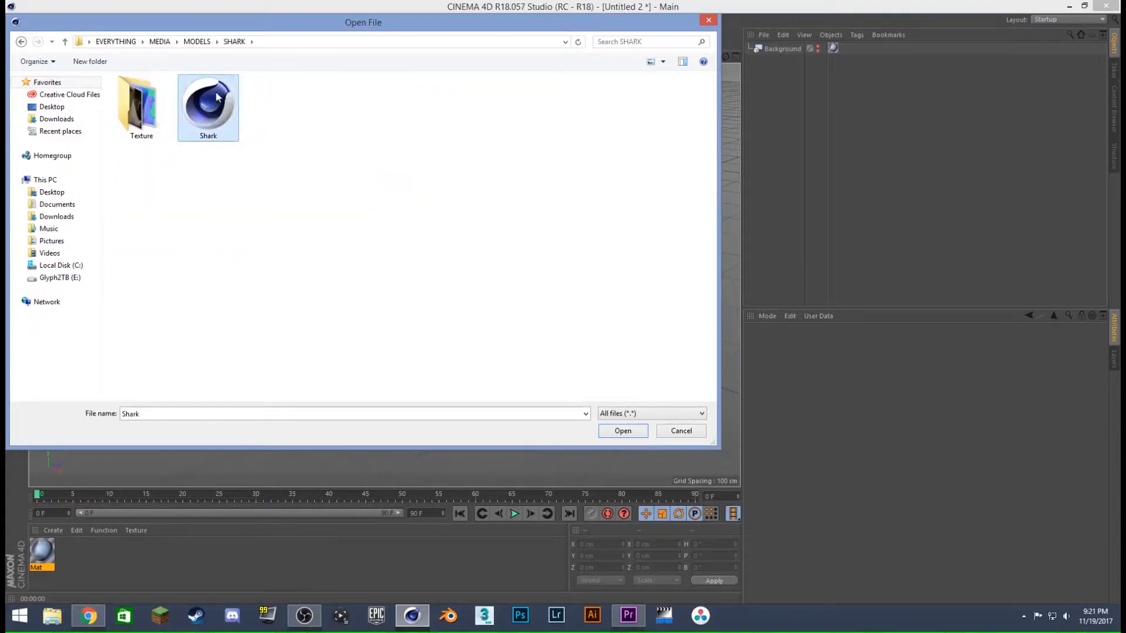
{"action": "left_click", "coordinate": [631, 431]}
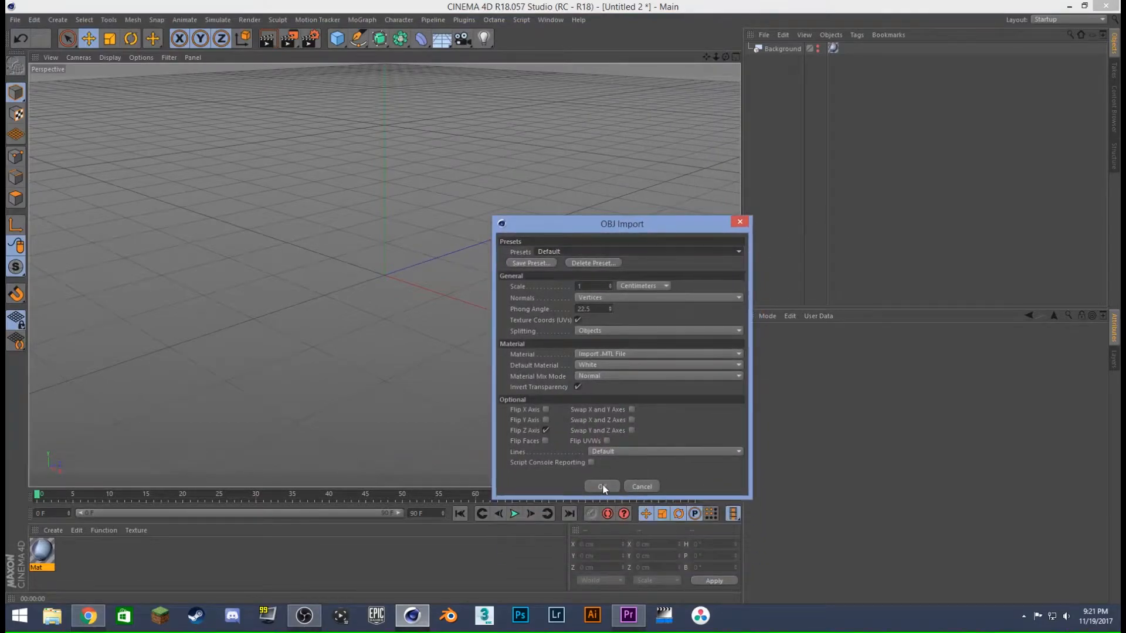
{"action": "left_click", "coordinate": [602, 486]}
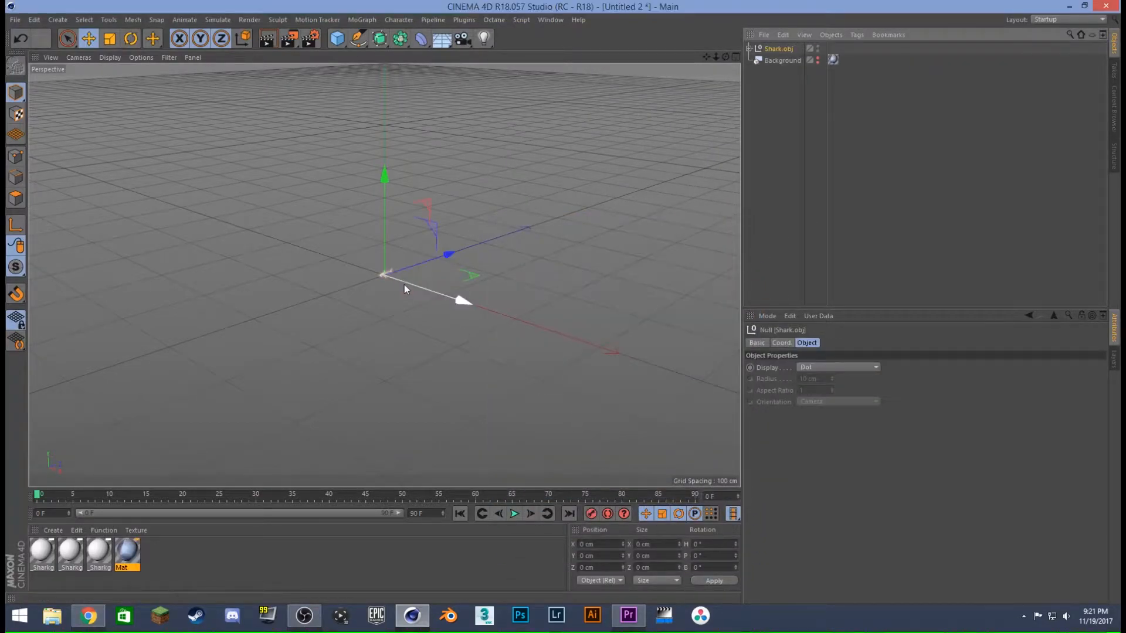
- Set the Shark.obj null's scale to 3 on the X, Y and Z axes
{"action": "left_click", "coordinate": [782, 343]}
{"action": "left_click", "coordinate": [844, 368]}
{"action": "type", "text": "3"}
{"action": "key", "text": "Tab"}
{"action": "type", "text": "3"}
{"action": "key", "text": "Tab"}
{"action": "type", "text": "3"}
{"action": "left_click", "coordinate": [877, 235]}
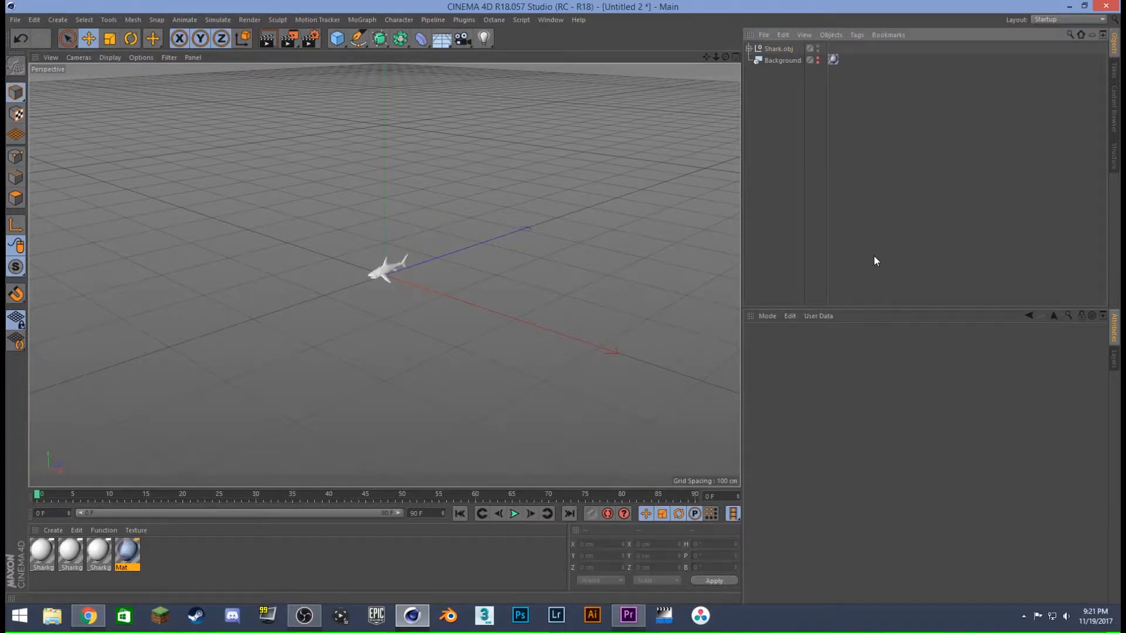
- Set the Shark.obj null's scale to 5 on the X, Y and Z axes
{"action": "left_click", "coordinate": [780, 49]}
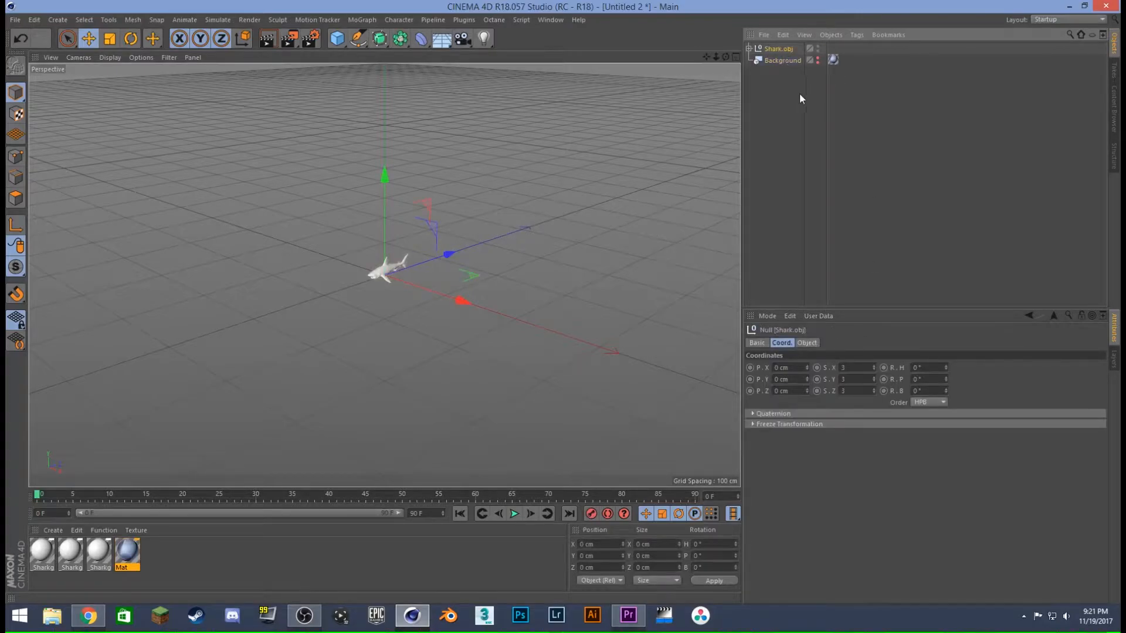
{"action": "left_click_drag", "start_coordinate": [856, 368], "coordinate": [821, 370]}
{"action": "type", "text": "5"}
{"action": "key", "text": "Tab"}
{"action": "type", "text": "5"}
{"action": "key", "text": "Tab"}
{"action": "type", "text": "5"}
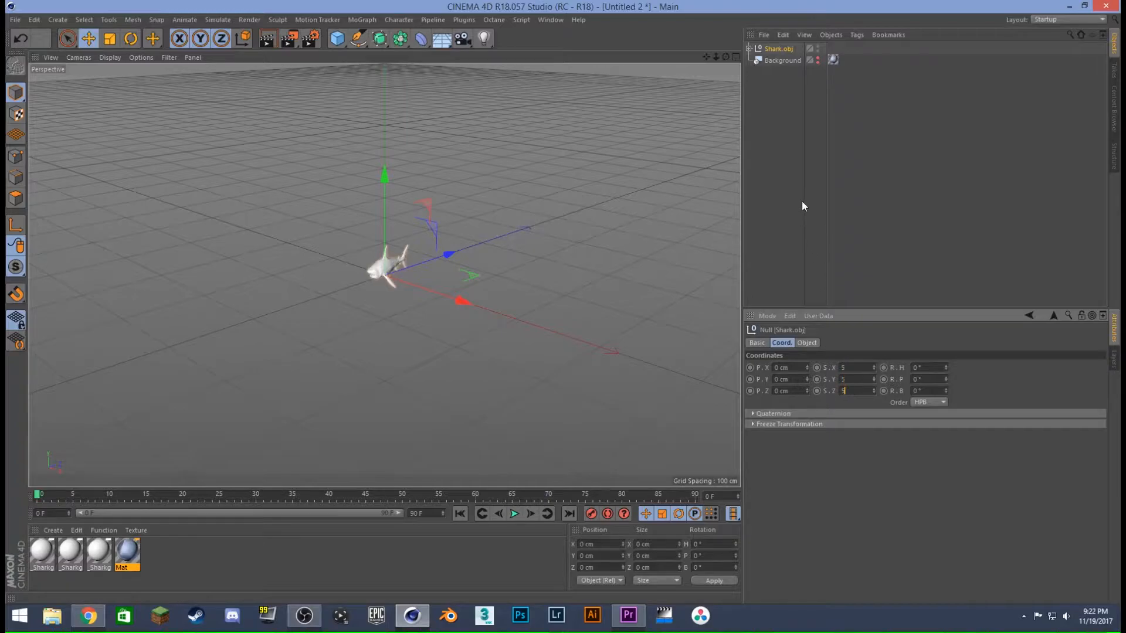
{"action": "left_click", "coordinate": [795, 188]}
- Examine the shark model up close and identify its eyes, Teath and great_white_shark parts in the object hierarchy
{"action": "scroll", "coordinate": [403, 267], "scroll_direction": "up", "scroll_amount": 10}
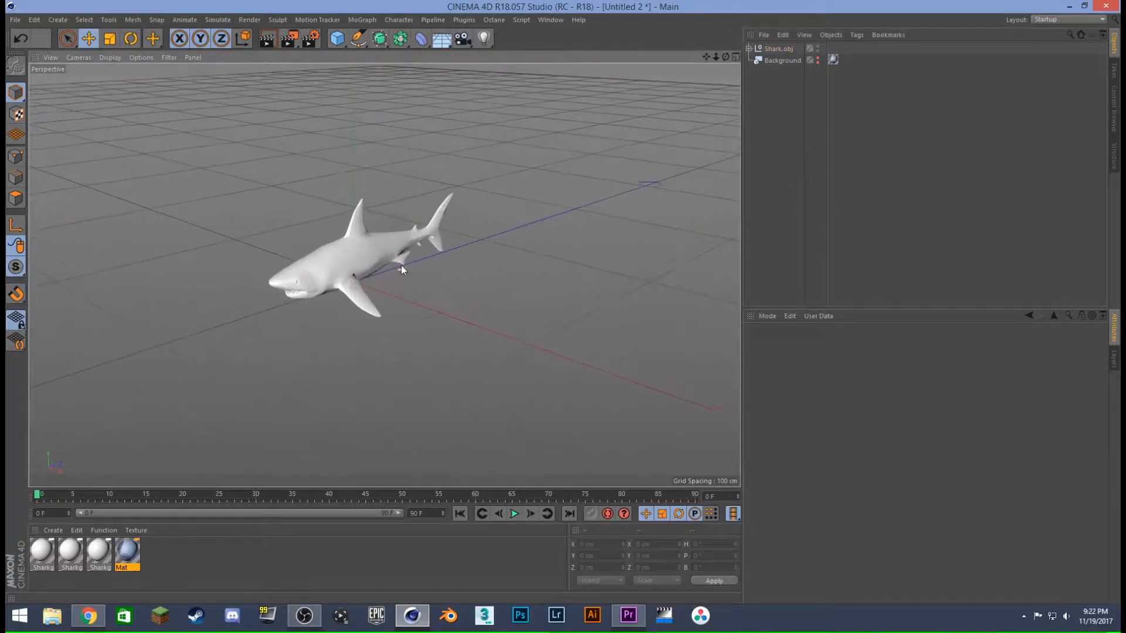
{"action": "scroll", "coordinate": [405, 265], "scroll_direction": "down", "scroll_amount": 4}
{"action": "left_click_drag", "start_coordinate": [386, 252], "coordinate": [470, 270], "text": "alt"}
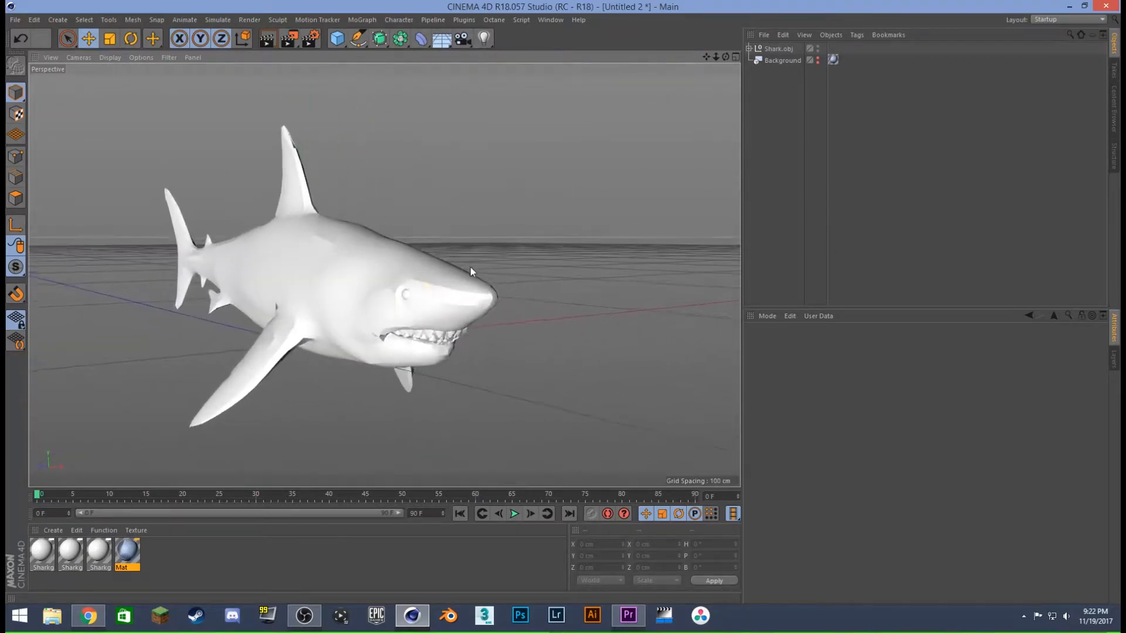
{"action": "left_click", "coordinate": [780, 51]}
{"action": "left_click", "coordinate": [746, 48]}
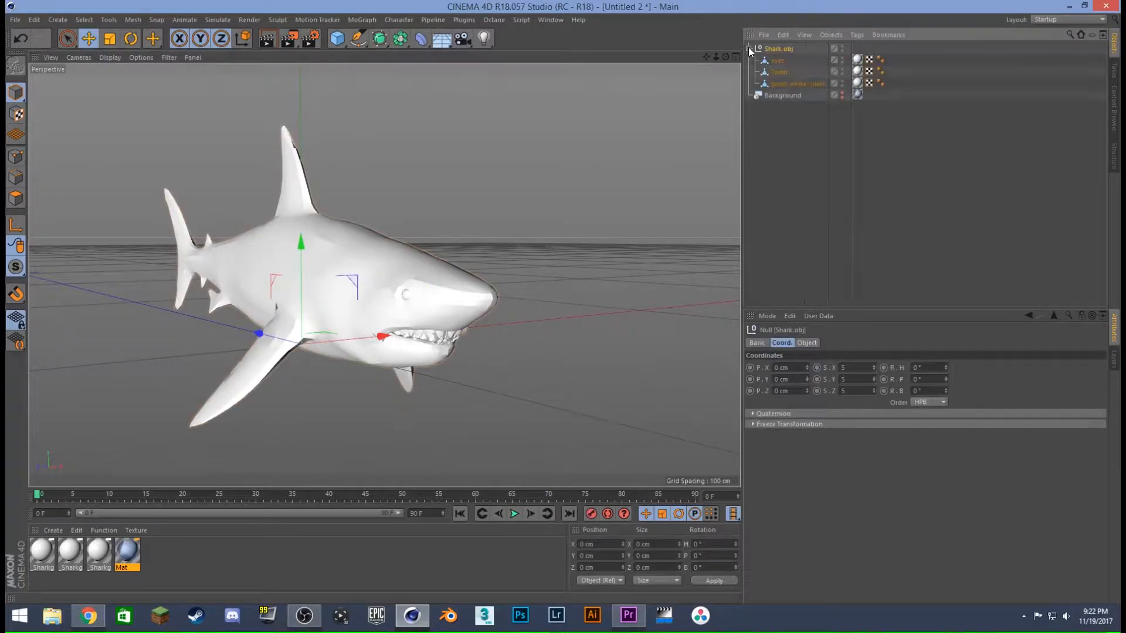
{"action": "left_click", "coordinate": [791, 120]}
{"action": "left_click", "coordinate": [786, 84]}
{"action": "left_click", "coordinate": [786, 73]}
{"action": "left_click", "coordinate": [786, 61]}
{"action": "left_click", "coordinate": [785, 72]}
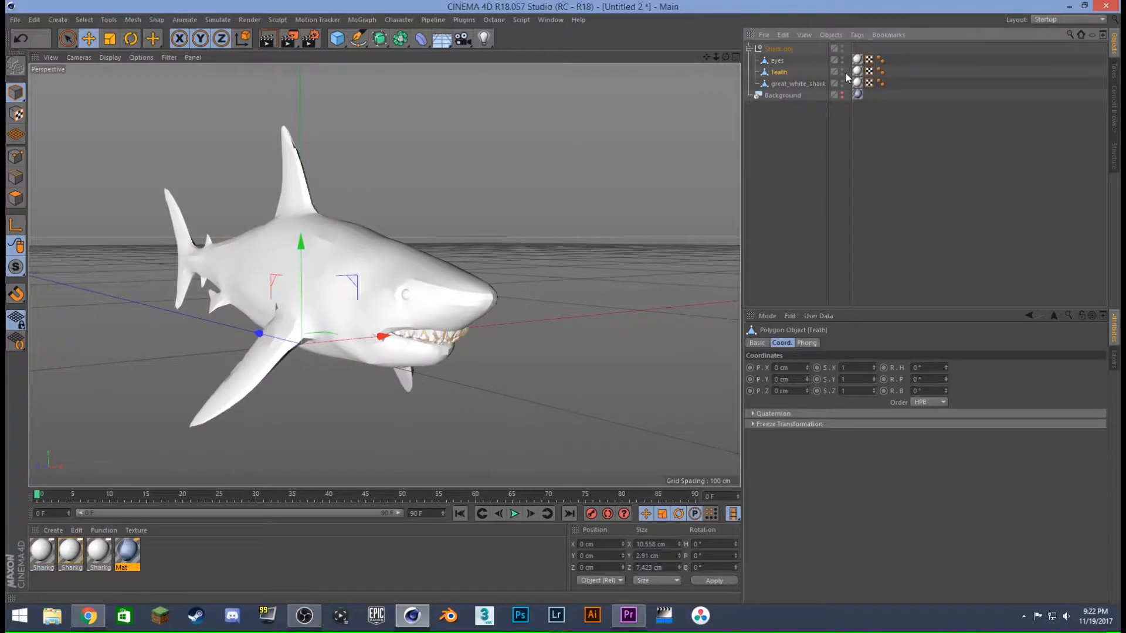
- Load the greatwhiteshark image from the SHARK model's Texture folder as the body material's color texture, without copying it to the project location
{"action": "left_click", "coordinate": [790, 83]}
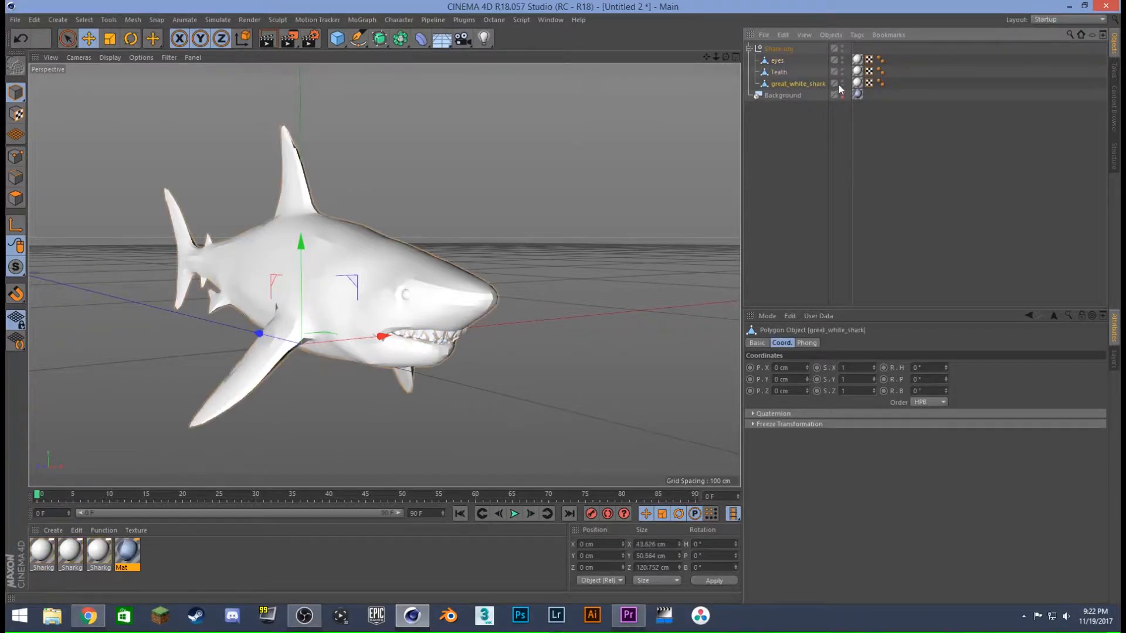
{"action": "left_click", "coordinate": [857, 84]}
{"action": "double_click", "coordinate": [99, 552]}
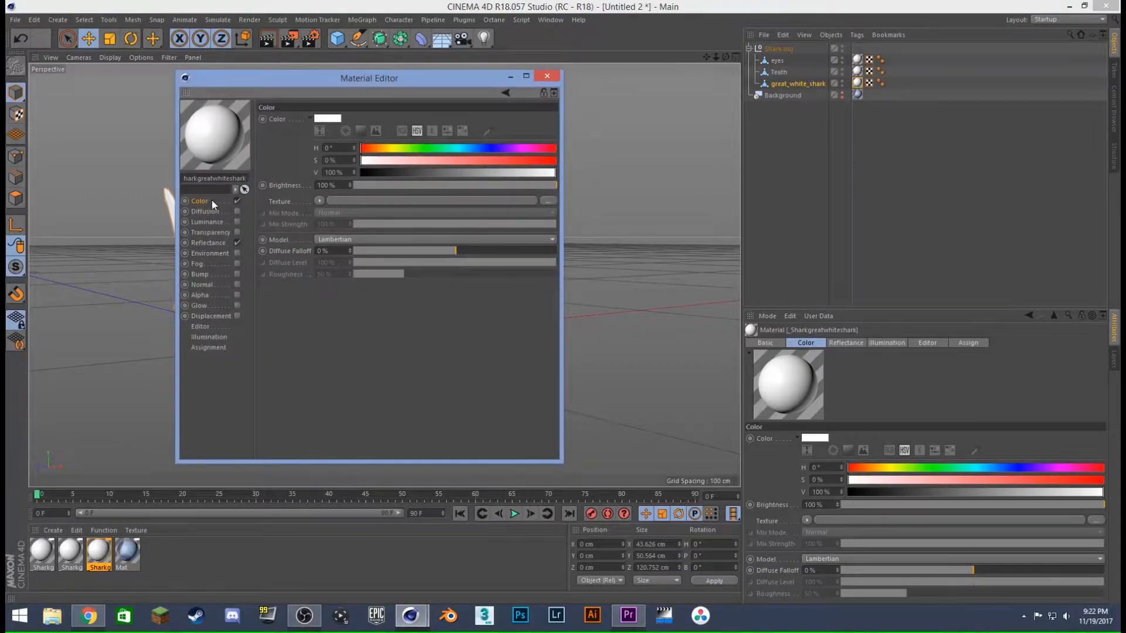
{"action": "left_click", "coordinate": [547, 201]}
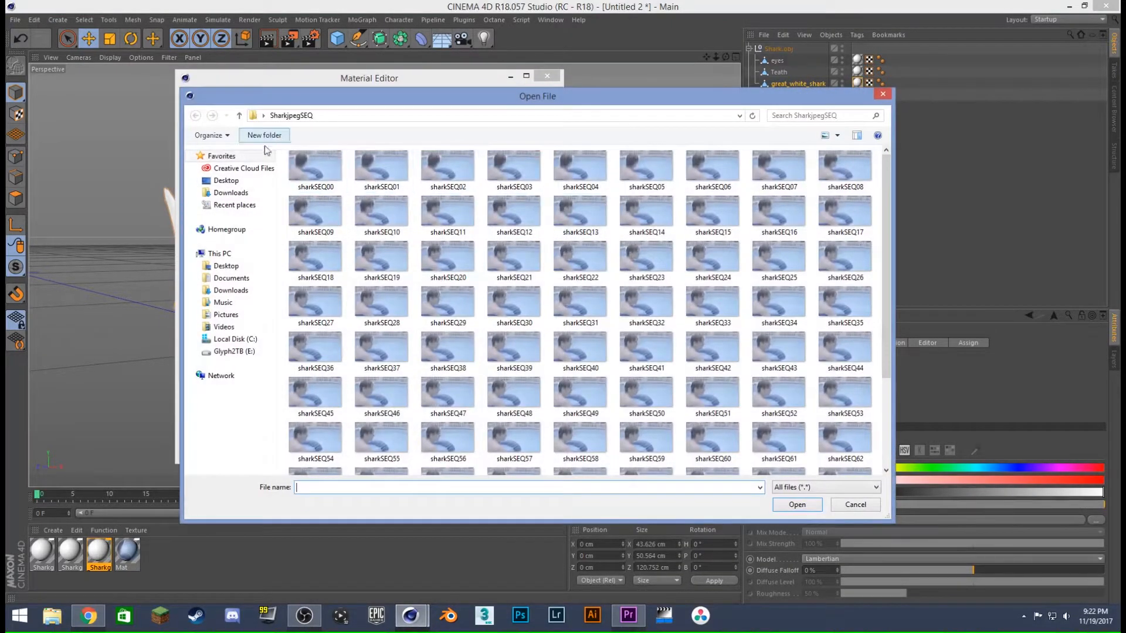
{"action": "left_click", "coordinate": [252, 265]}
{"action": "double_click", "coordinate": [316, 193]}
{"action": "double_click", "coordinate": [325, 205]}
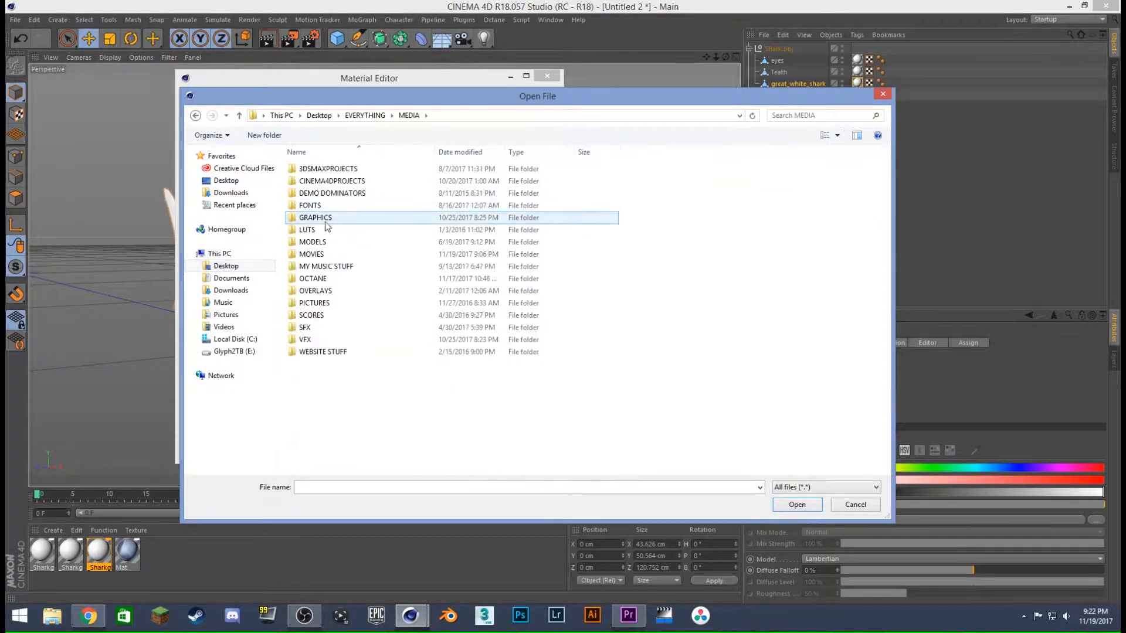
{"action": "double_click", "coordinate": [311, 253]}
{"action": "key", "text": "alt+Left"}
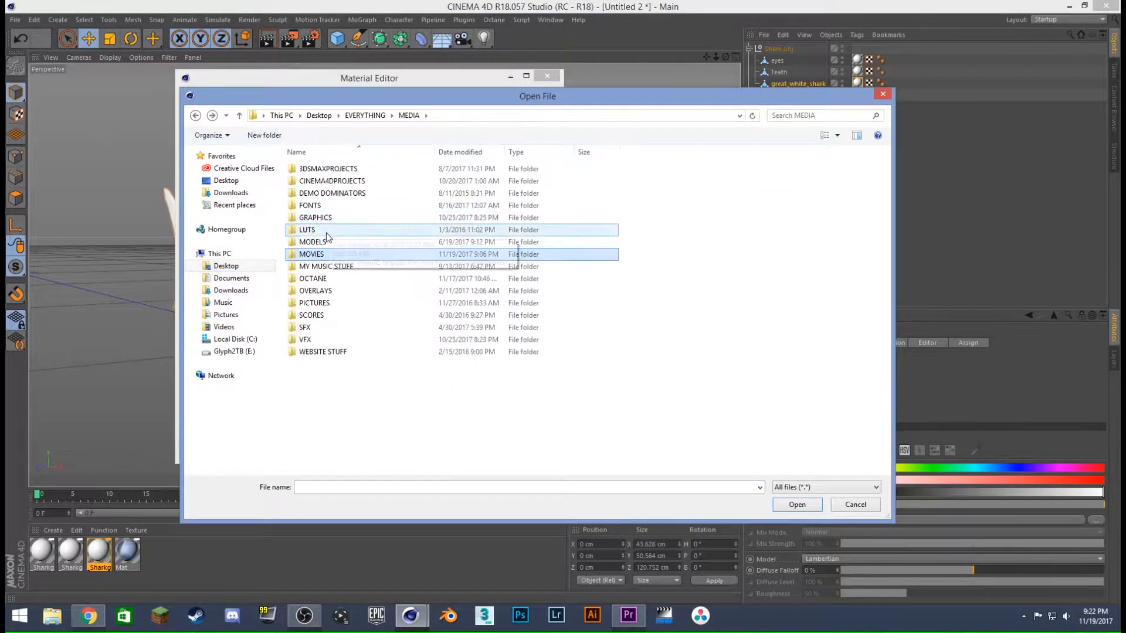
{"action": "double_click", "coordinate": [320, 241]}
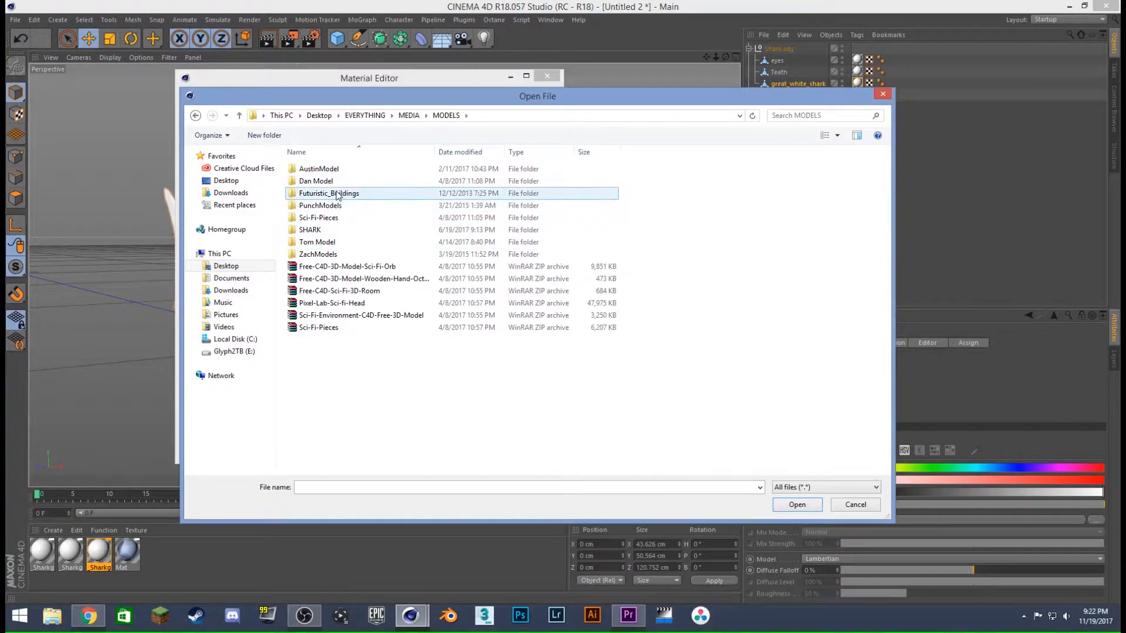
{"action": "double_click", "coordinate": [337, 229]}
{"action": "double_click", "coordinate": [329, 188]}
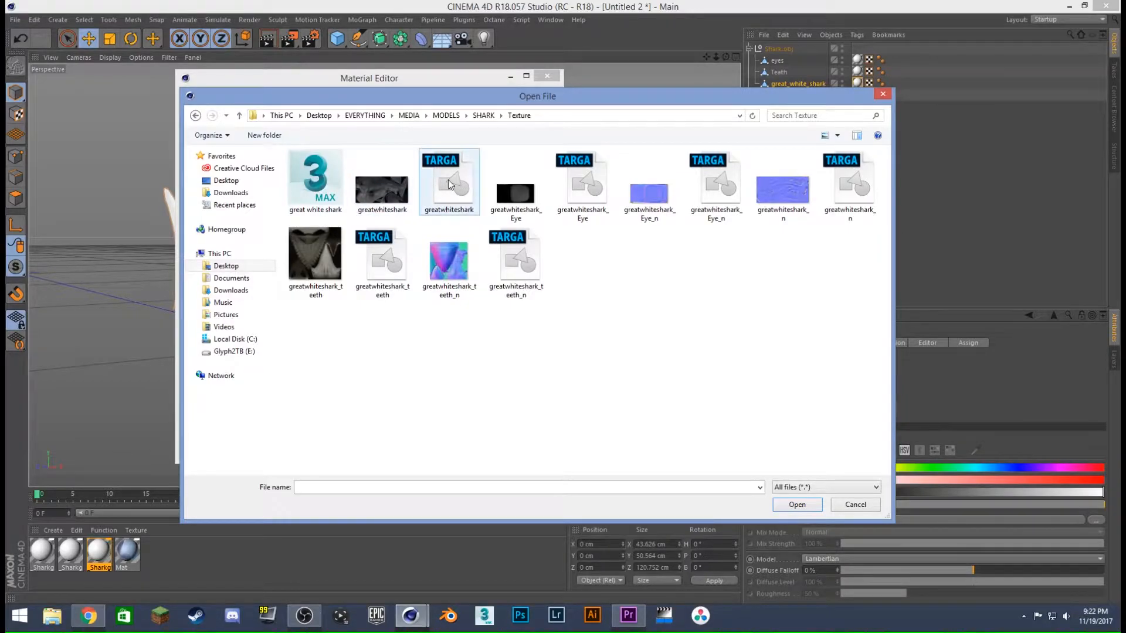
{"action": "left_click", "coordinate": [410, 205]}
{"action": "left_click", "coordinate": [796, 504]}
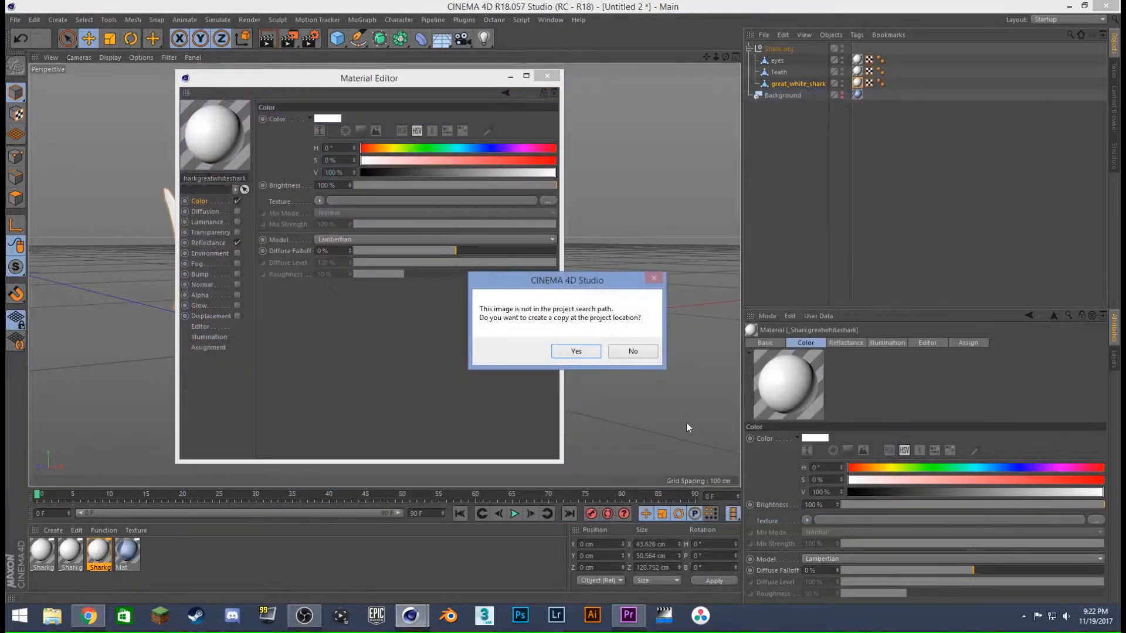
{"action": "left_click", "coordinate": [634, 353]}
{"action": "left_click_drag", "start_coordinate": [319, 78], "coordinate": [390, 66]}
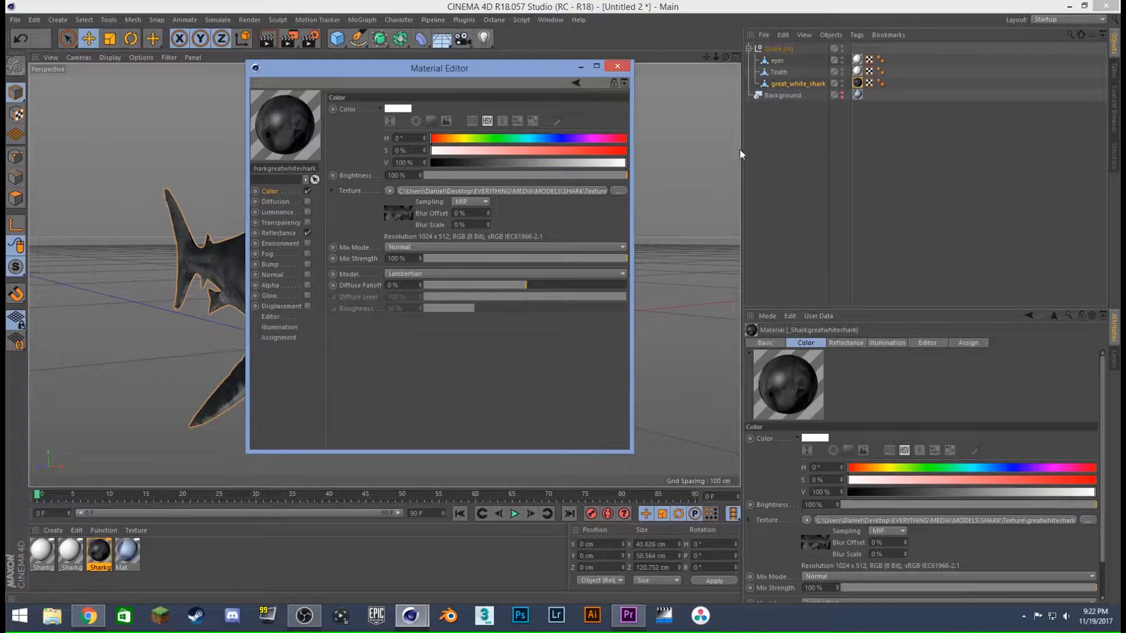
- Enable the body material's Normal channel with the greatwhiteshark_n image as texture, without copying it, and close the Material Editor
{"action": "left_click", "coordinate": [276, 274]}
{"action": "left_click", "coordinate": [307, 274]}
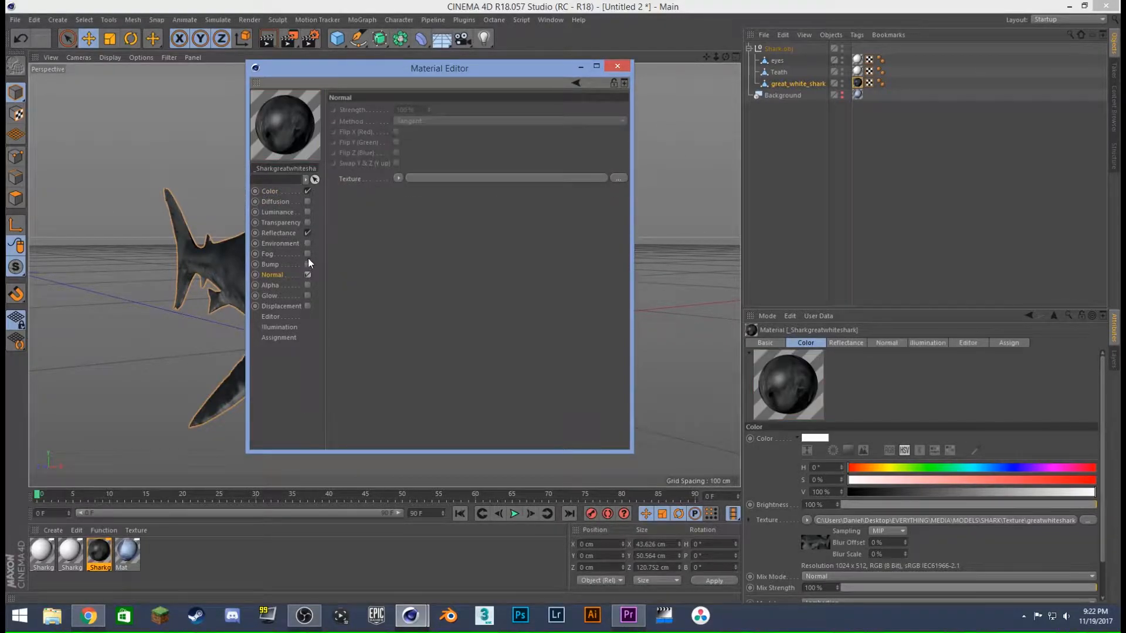
{"action": "left_click", "coordinate": [460, 178]}
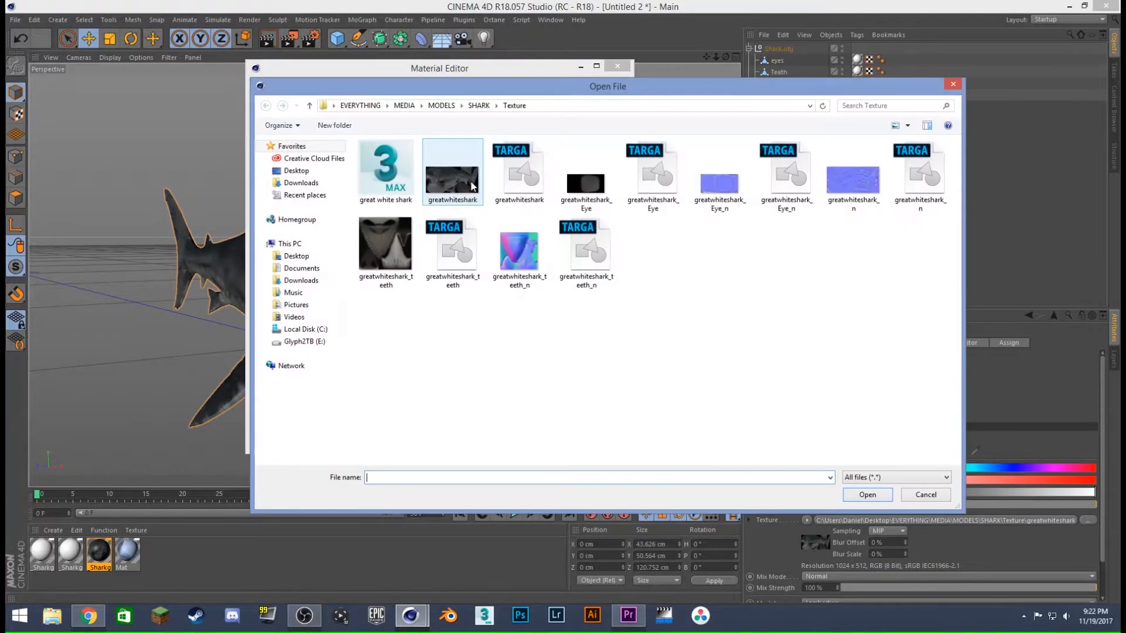
{"action": "left_click", "coordinate": [871, 186]}
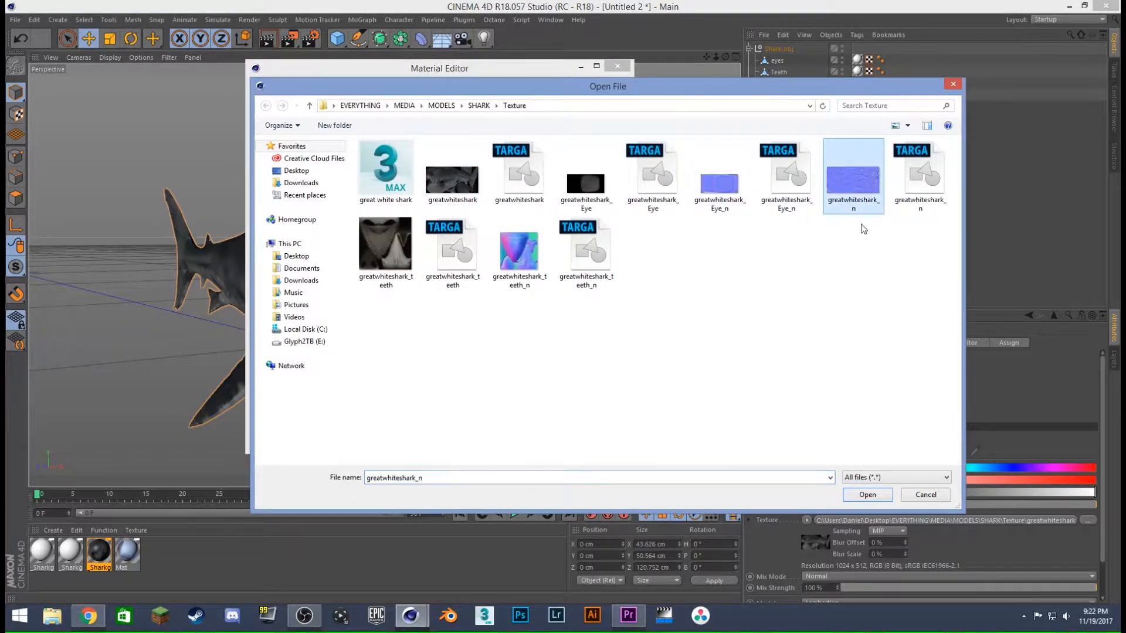
{"action": "left_click", "coordinate": [874, 498]}
{"action": "left_click", "coordinate": [634, 352]}
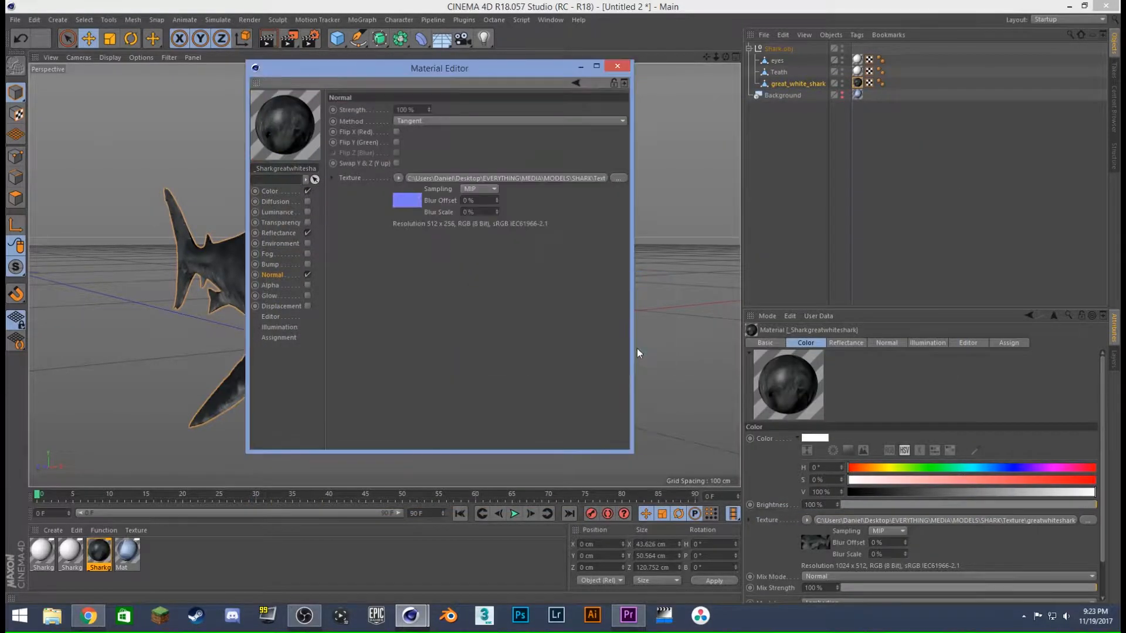
{"action": "left_click", "coordinate": [617, 65]}
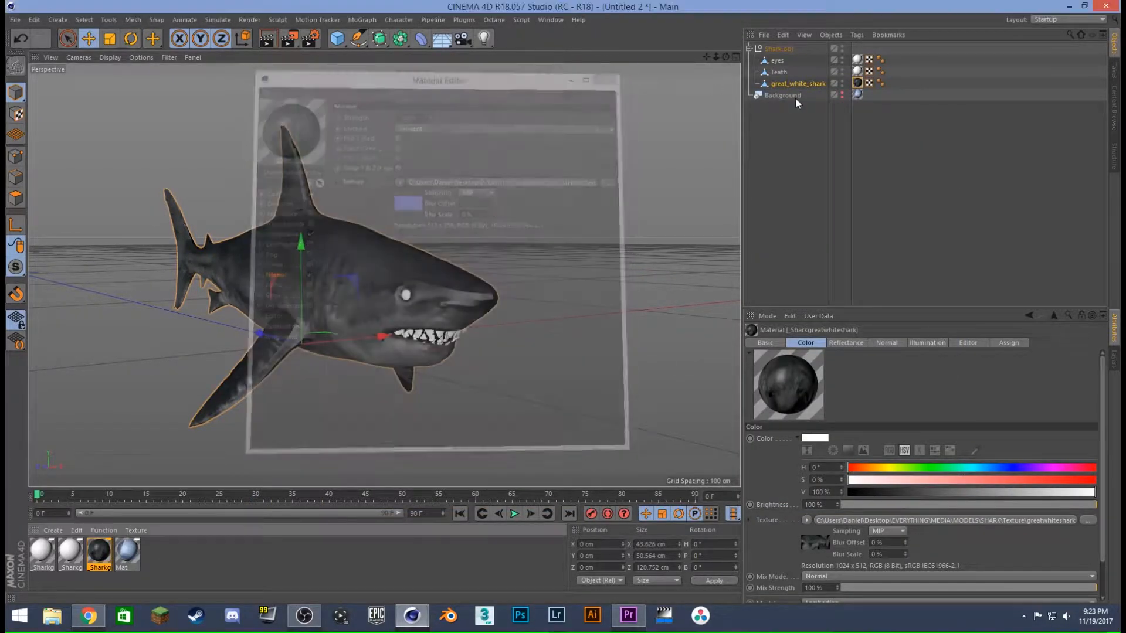
- Load the greatwhiteshark_teeth image as the color texture of the Teath object's material, without copying it to the project location
{"action": "left_click", "coordinate": [858, 71]}
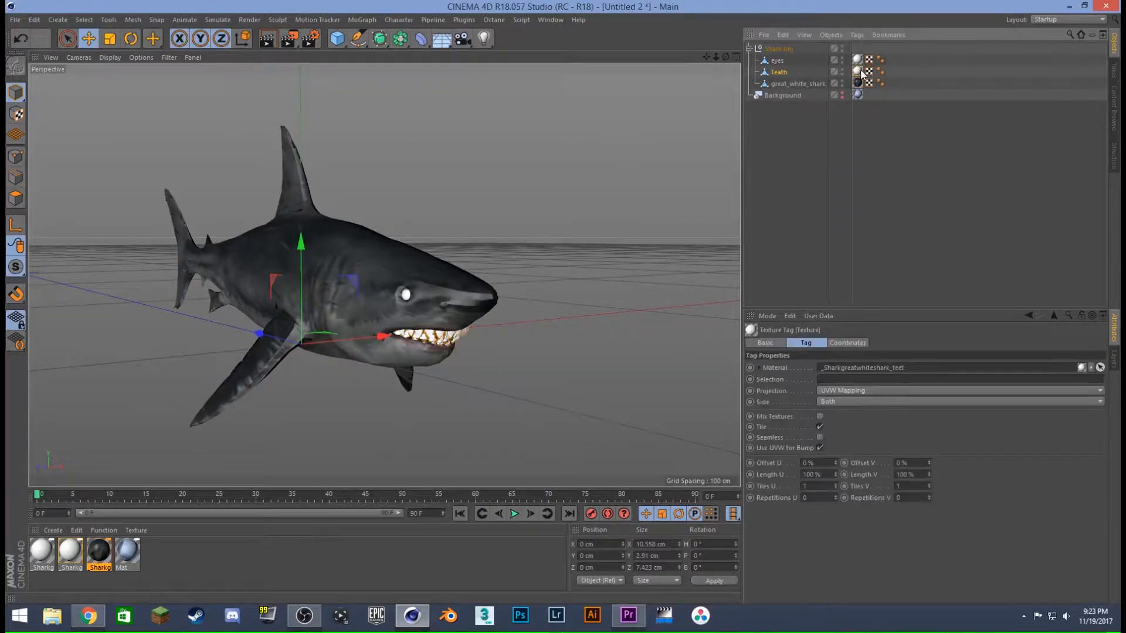
{"action": "double_click", "coordinate": [861, 71]}
{"action": "double_click", "coordinate": [73, 560]}
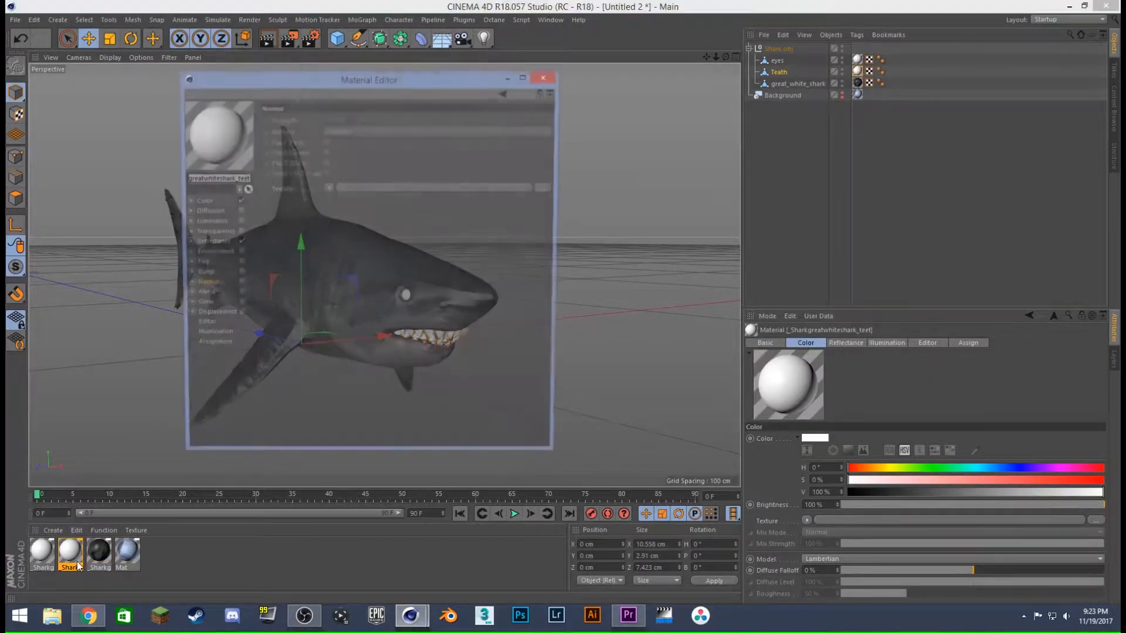
{"action": "left_click", "coordinate": [199, 201]}
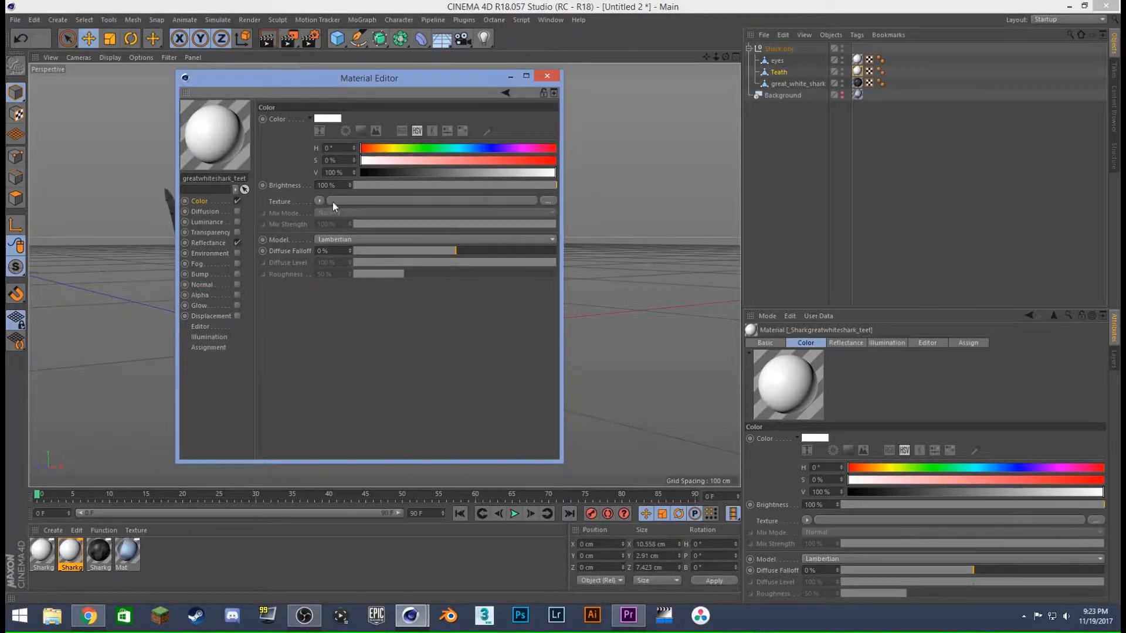
{"action": "left_click", "coordinate": [365, 201]}
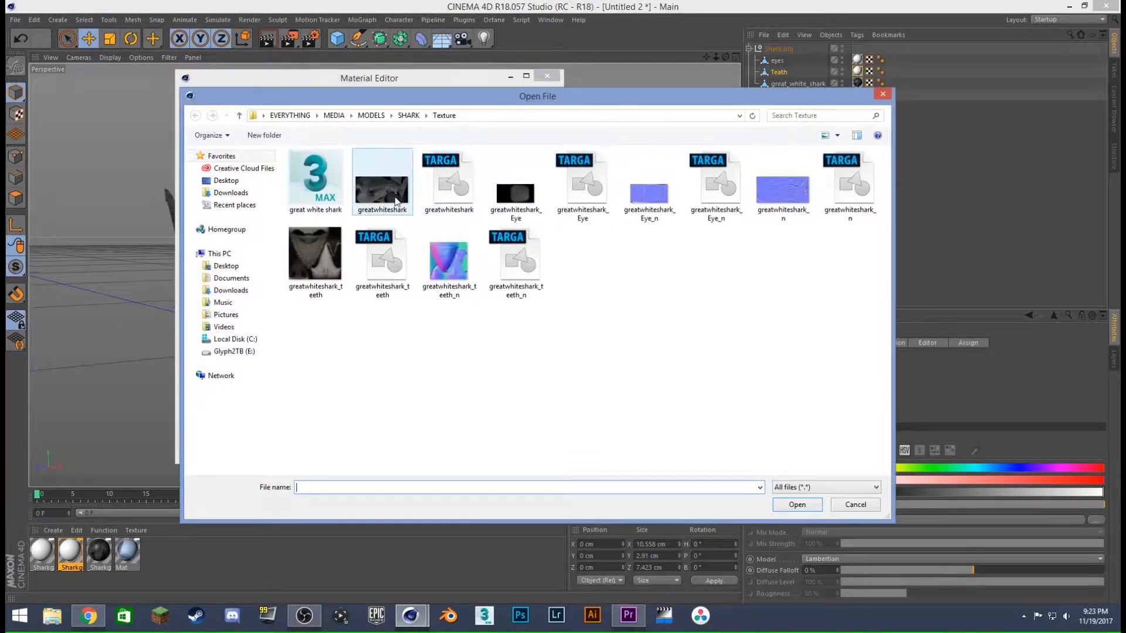
{"action": "left_click", "coordinate": [394, 195]}
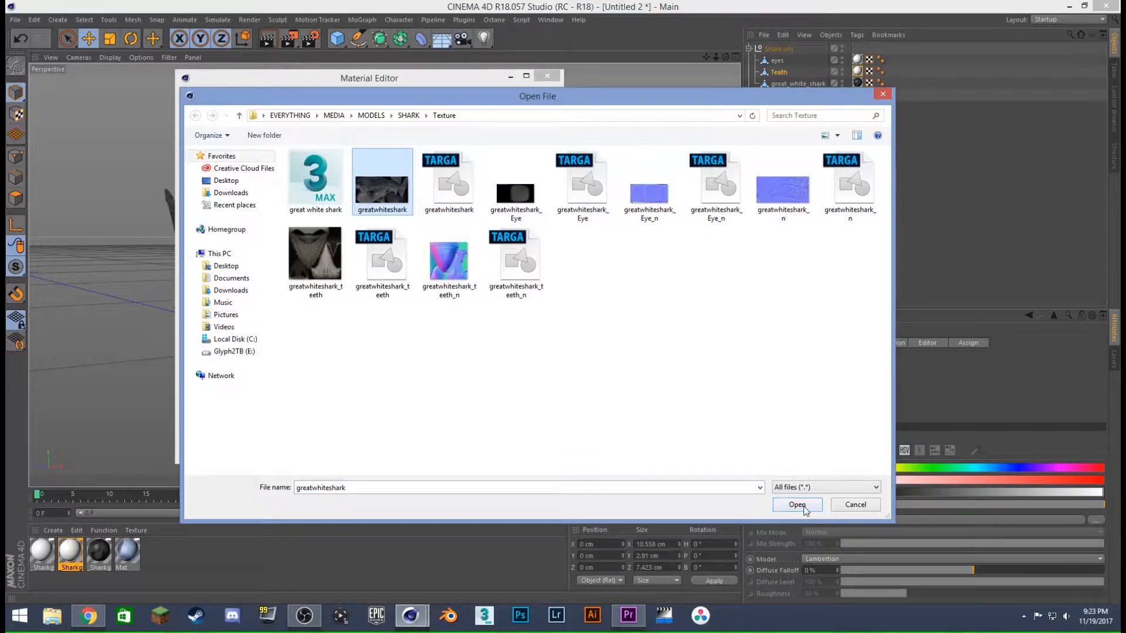
{"action": "left_click", "coordinate": [316, 258]}
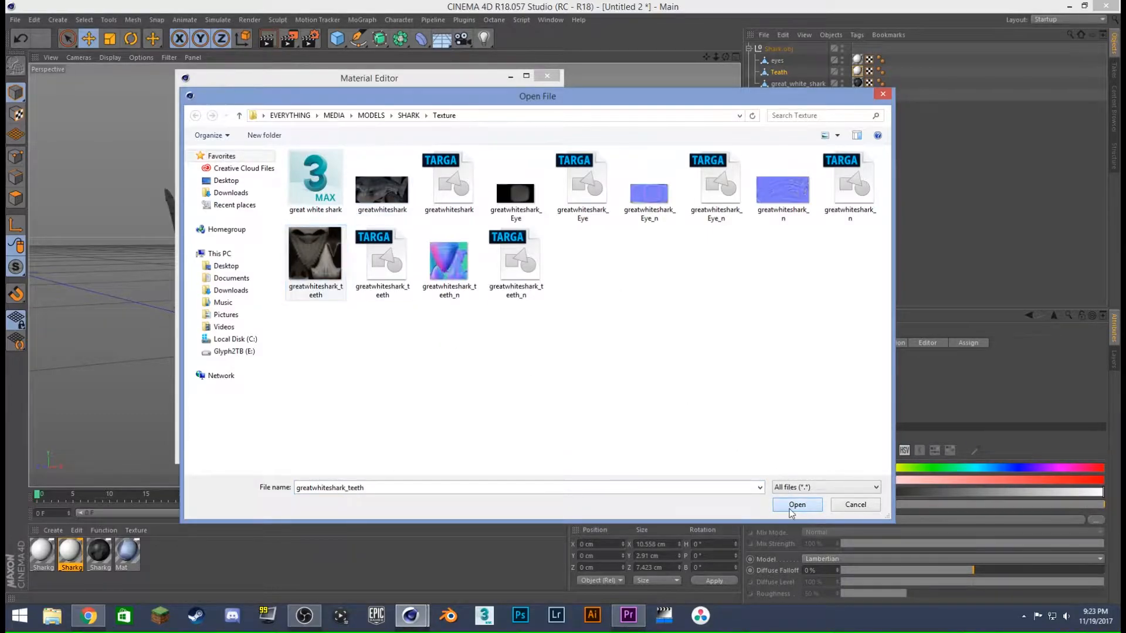
{"action": "left_click", "coordinate": [793, 505]}
{"action": "left_click", "coordinate": [633, 351]}
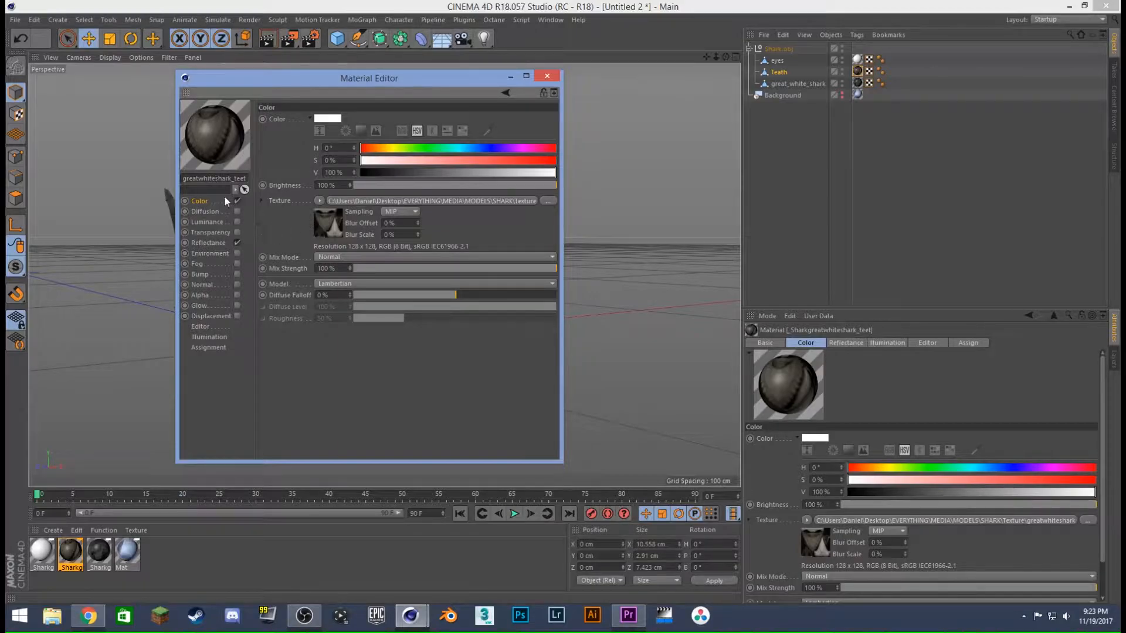
- Enable the teeth material's Normal channel with the greatwhiteshark_teeth_n image as texture, without copying it, and close the Material Editor
{"action": "left_click", "coordinate": [245, 285]}
{"action": "left_click", "coordinate": [237, 285]}
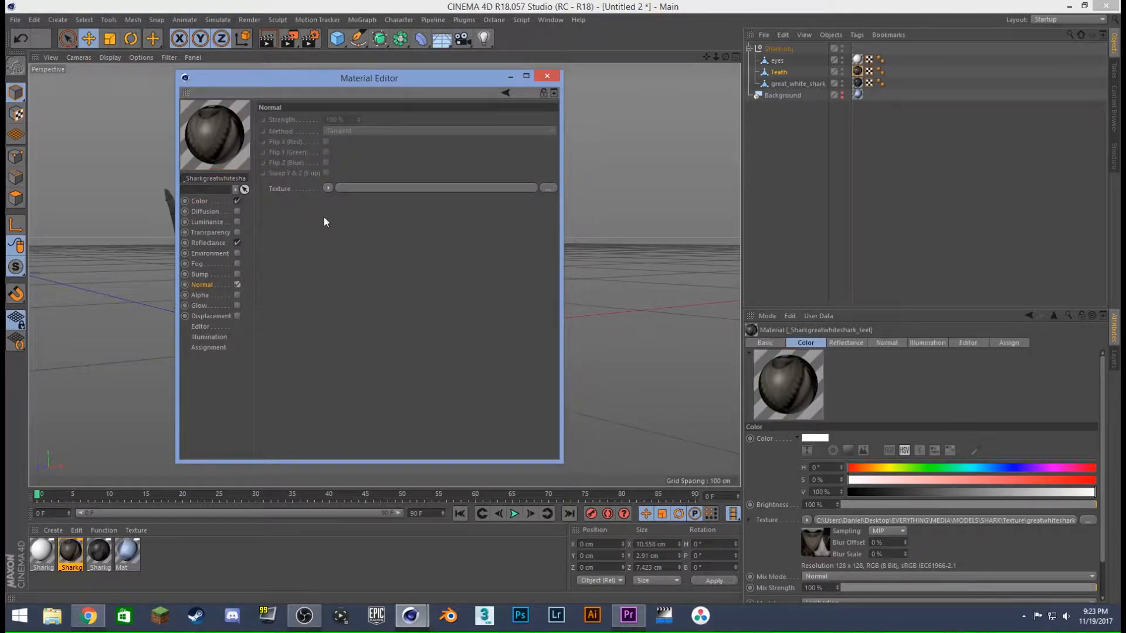
{"action": "left_click", "coordinate": [378, 188]}
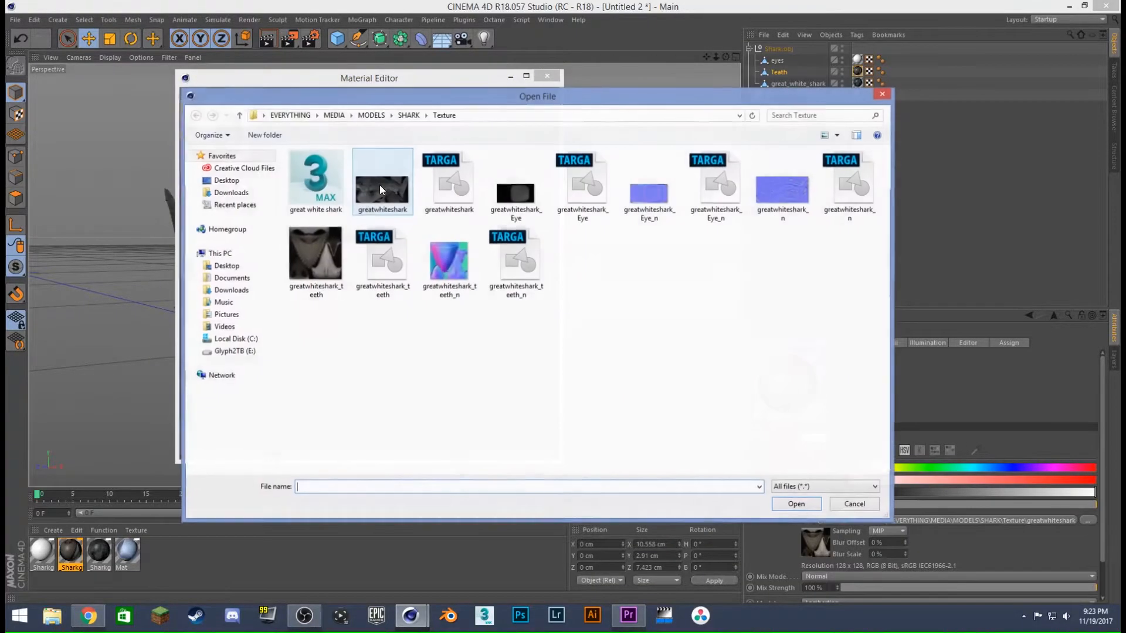
{"action": "left_click", "coordinate": [671, 185]}
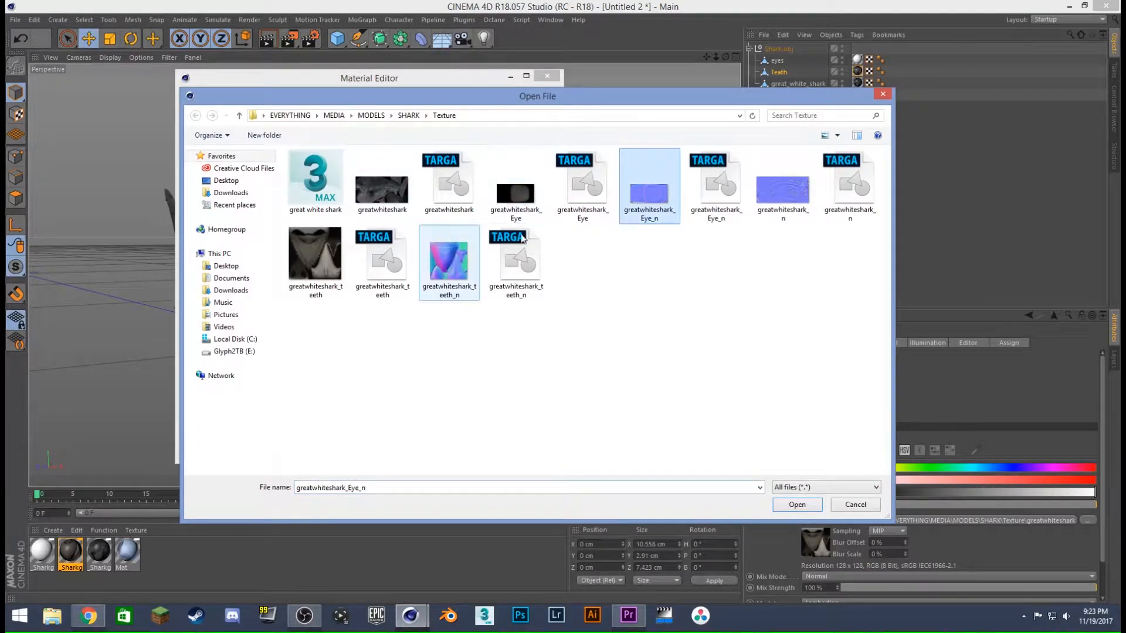
{"action": "left_click", "coordinate": [449, 265]}
{"action": "left_click", "coordinate": [796, 505]}
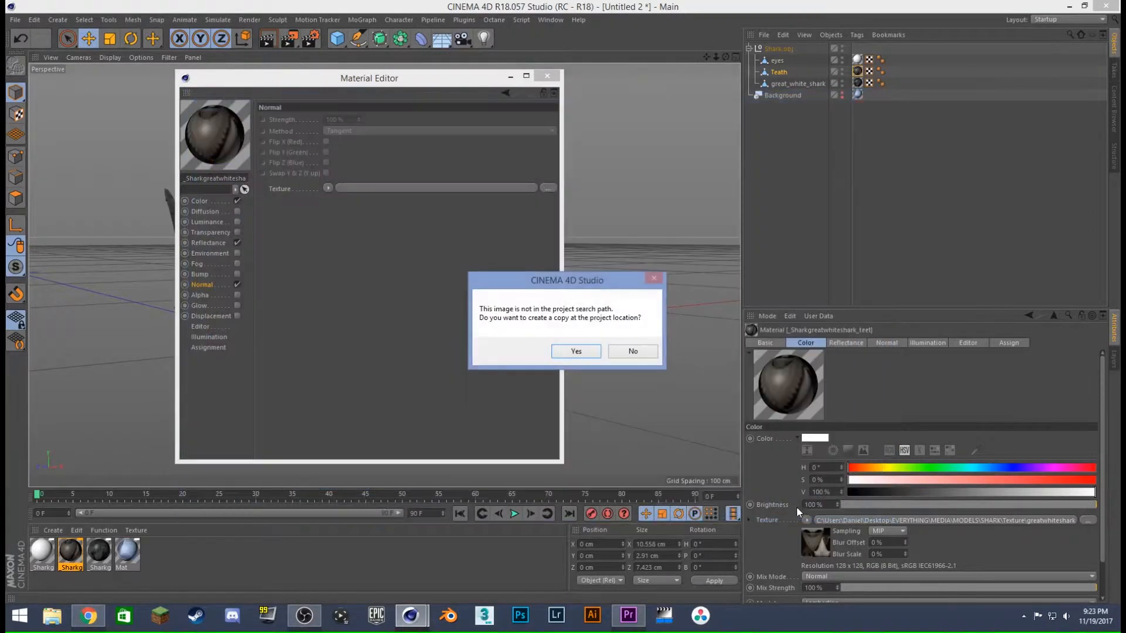
{"action": "left_click", "coordinate": [624, 351]}
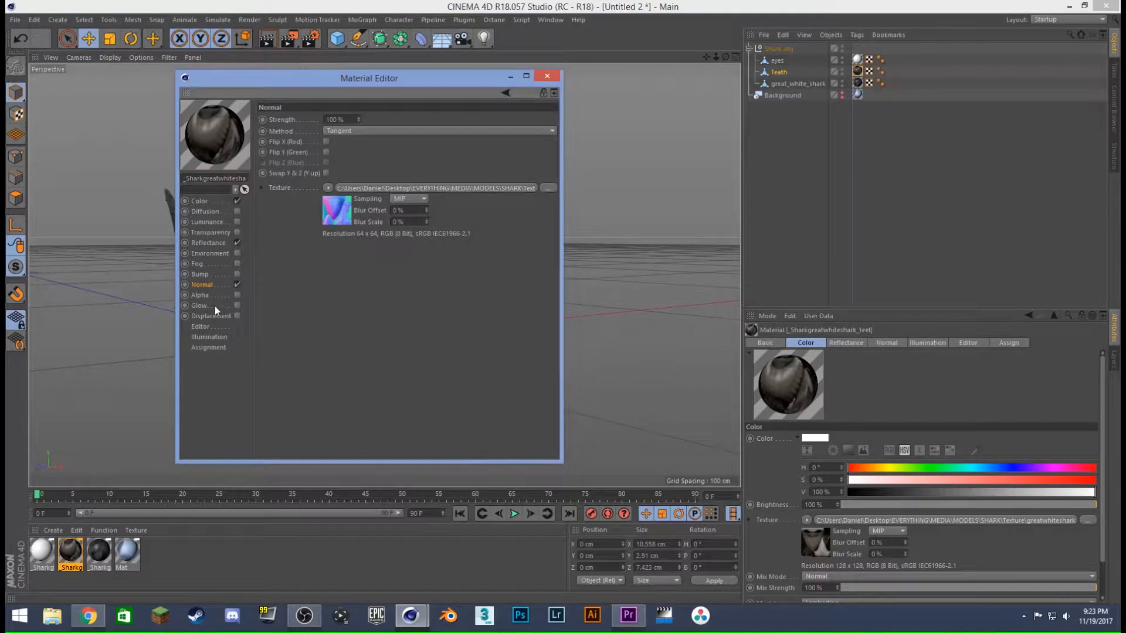
{"action": "left_click", "coordinate": [546, 76]}
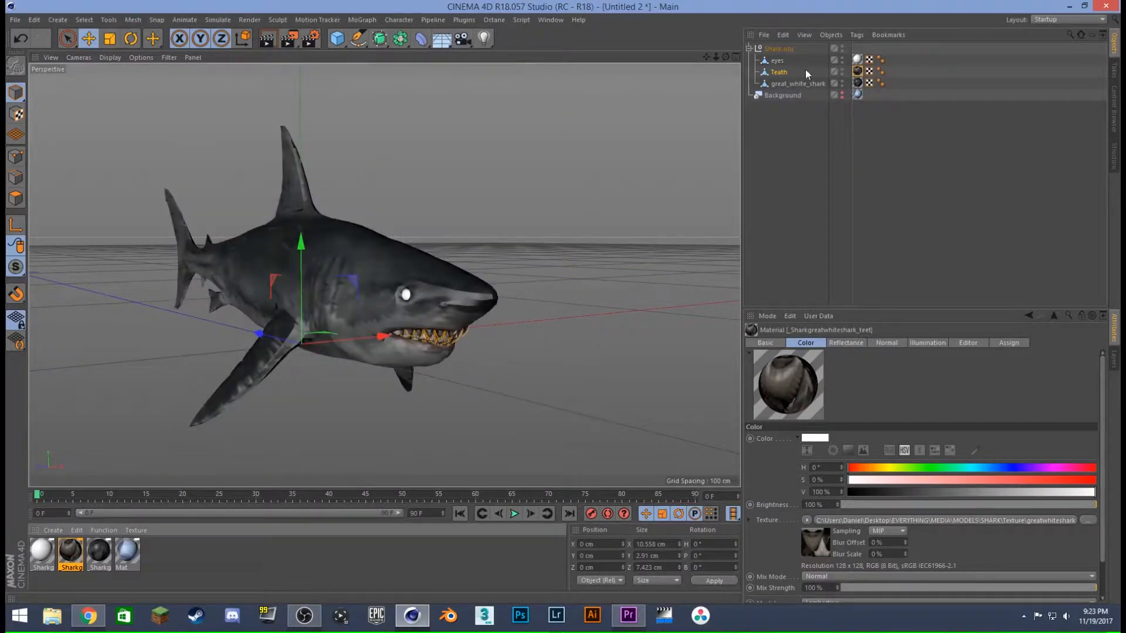
- Load the greatwhiteshark_Eye image as the color texture of the eyes object's material, without copying it to the project location
{"action": "left_click", "coordinate": [858, 60]}
{"action": "double_click", "coordinate": [37, 553]}
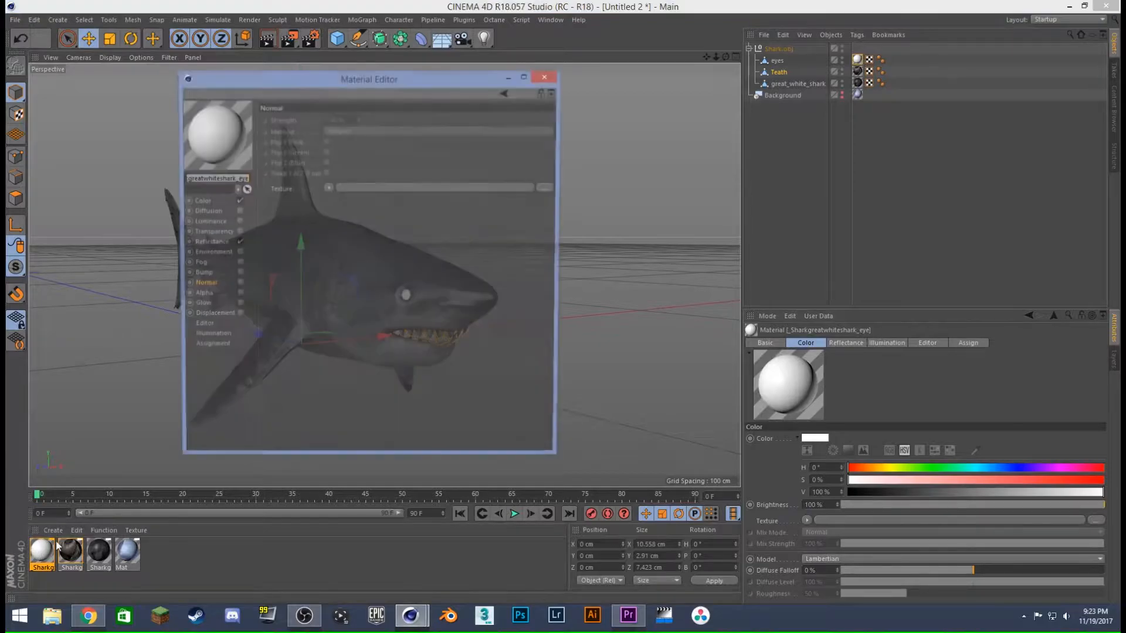
{"action": "left_click", "coordinate": [219, 242]}
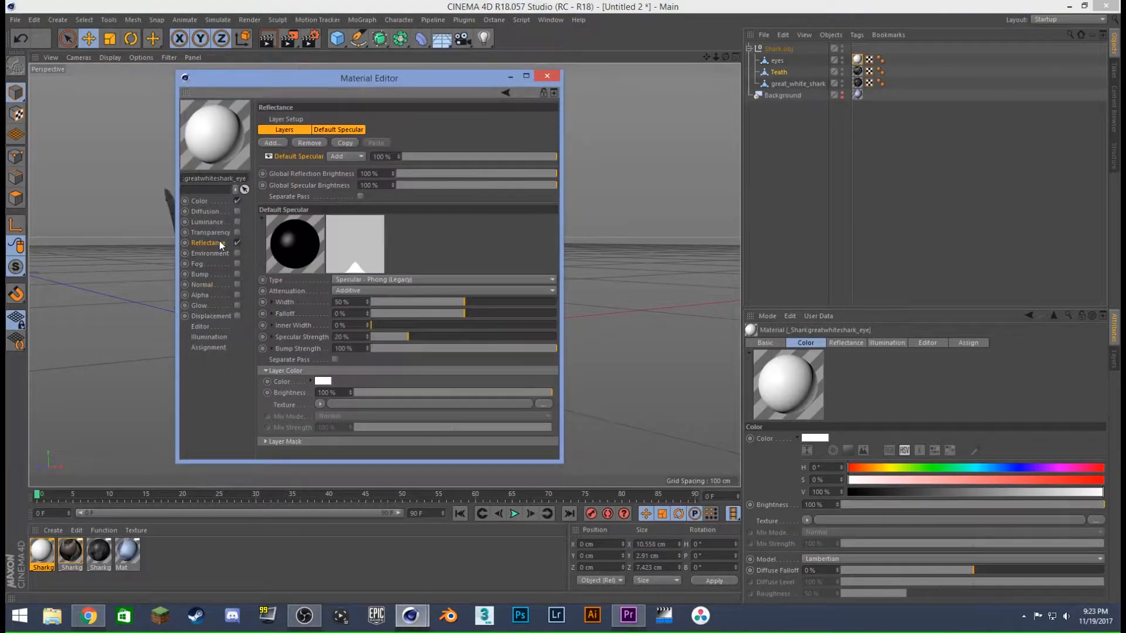
{"action": "left_click", "coordinate": [207, 200]}
{"action": "left_click", "coordinate": [411, 200]}
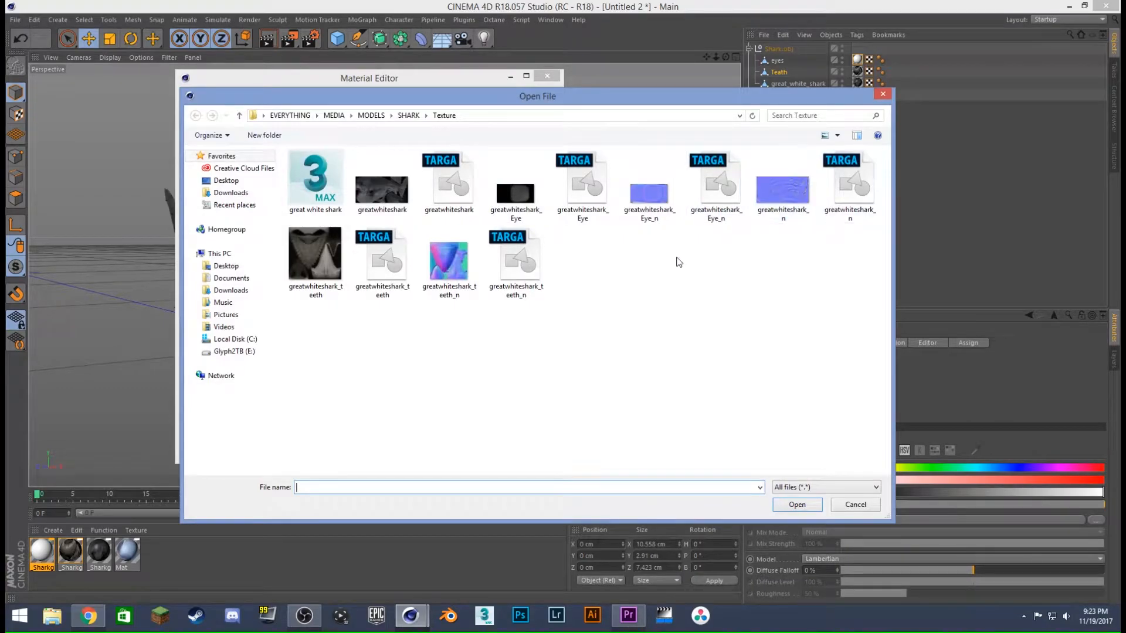
{"action": "left_click", "coordinate": [526, 197]}
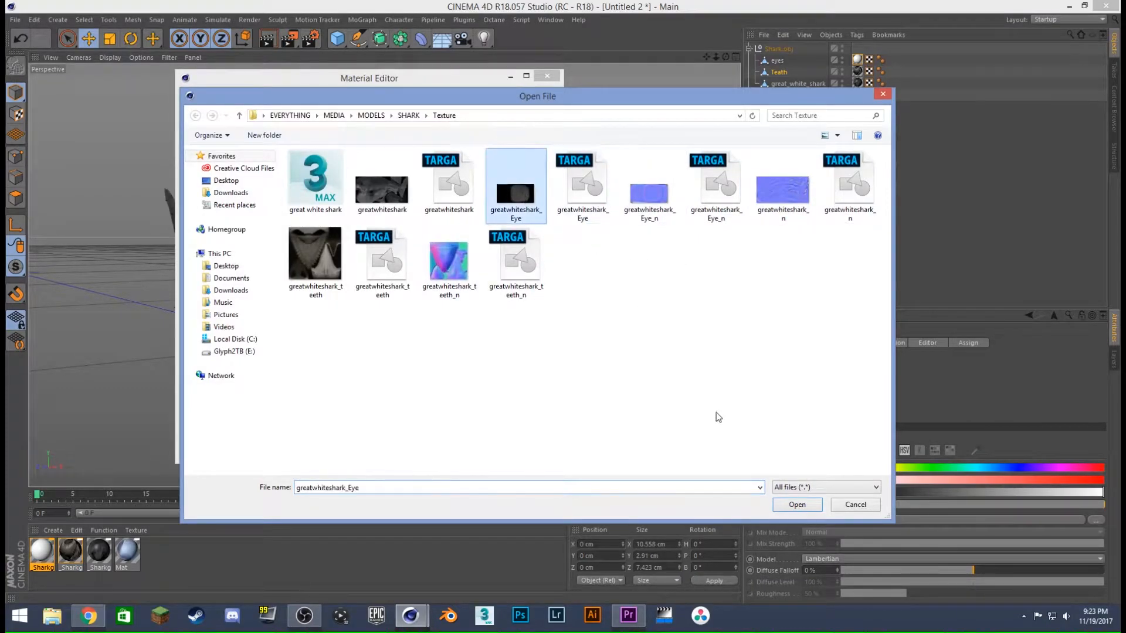
{"action": "left_click", "coordinate": [795, 505]}
{"action": "left_click", "coordinate": [633, 351]}
- Enable the eye material's Normal channel with the greatwhiteshark_Eye_n image as texture, without copying it, and close the Material Editor
{"action": "left_click", "coordinate": [208, 244]}
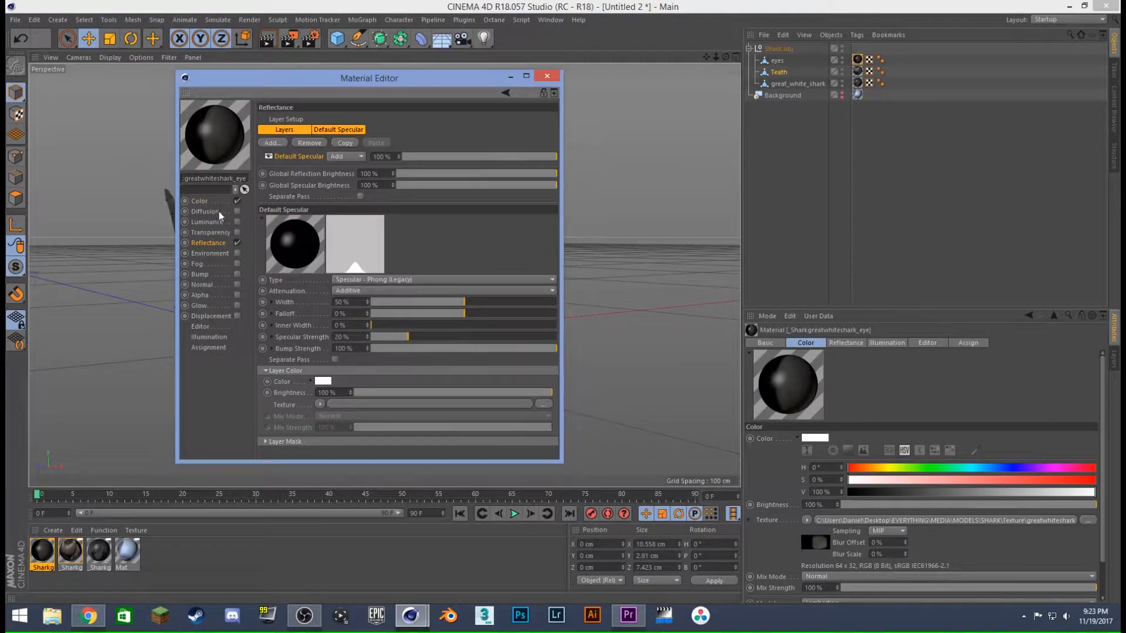
{"action": "left_click", "coordinate": [202, 285]}
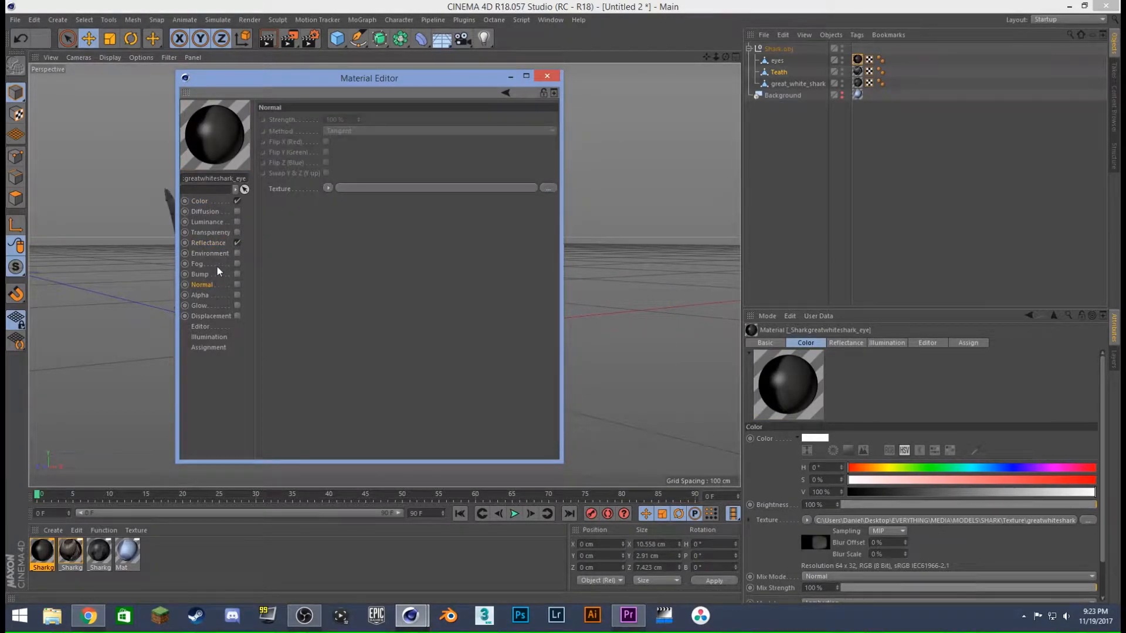
{"action": "left_click", "coordinate": [203, 253]}
{"action": "left_click", "coordinate": [238, 285]}
{"action": "left_click", "coordinate": [388, 189]}
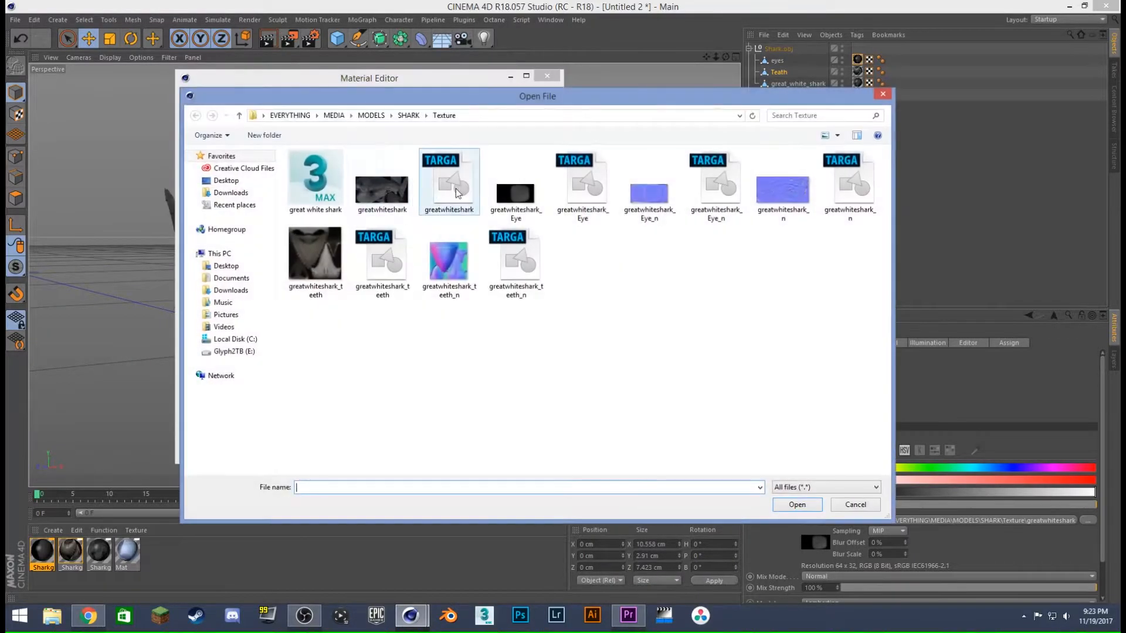
{"action": "left_click", "coordinate": [626, 189]}
{"action": "left_click", "coordinate": [815, 505]}
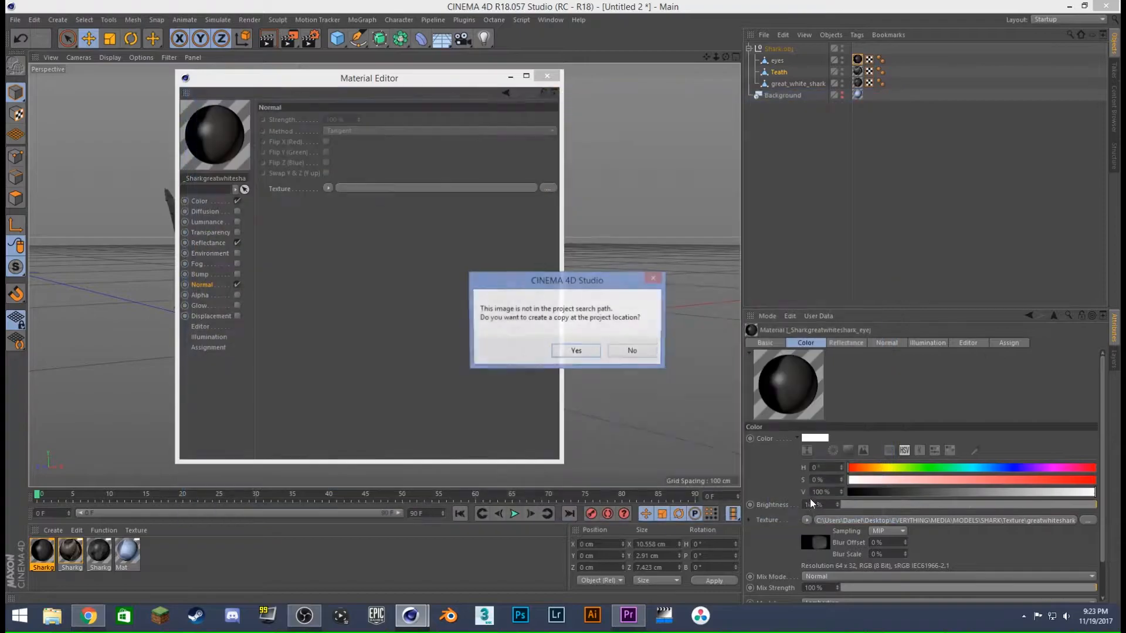
{"action": "left_click", "coordinate": [632, 352]}
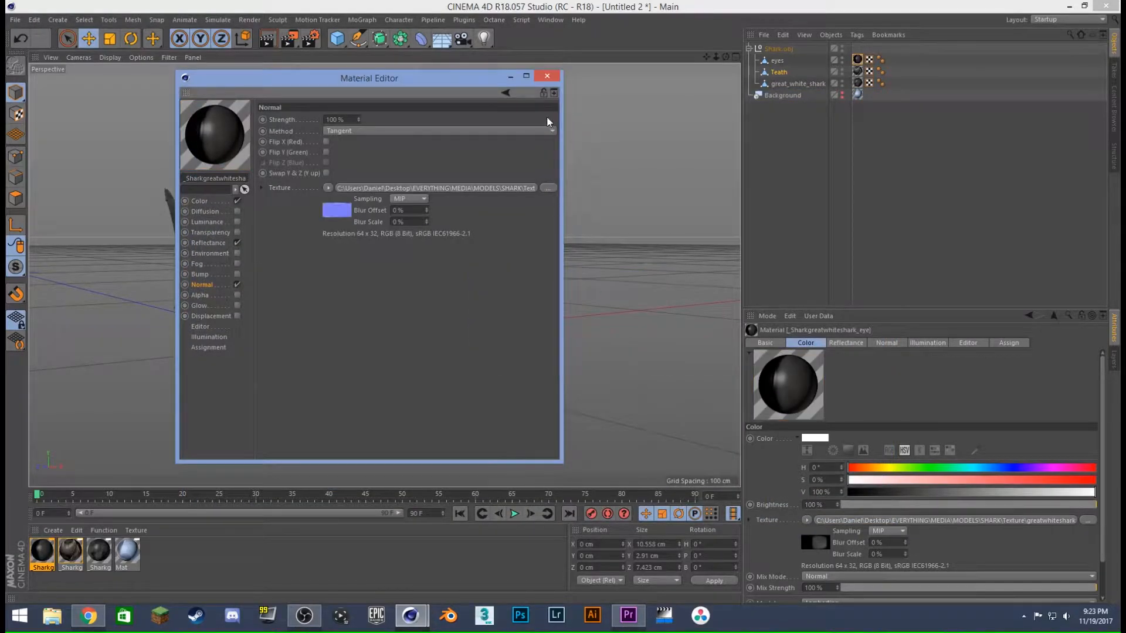
{"action": "left_click", "coordinate": [547, 76]}
- Collapse the Shark.obj hierarchy and inspect the fully textured shark from several sides
{"action": "left_click", "coordinate": [836, 153]}
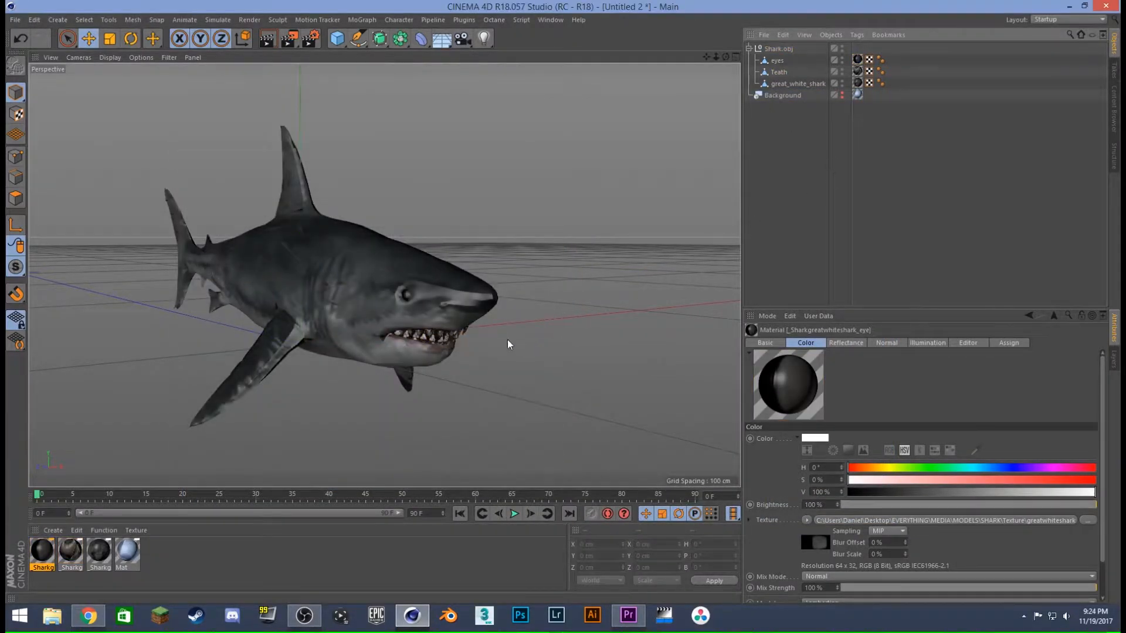
{"action": "left_click_drag", "start_coordinate": [363, 317], "coordinate": [403, 320], "text": "alt"}
{"action": "left_click", "coordinate": [749, 49]}
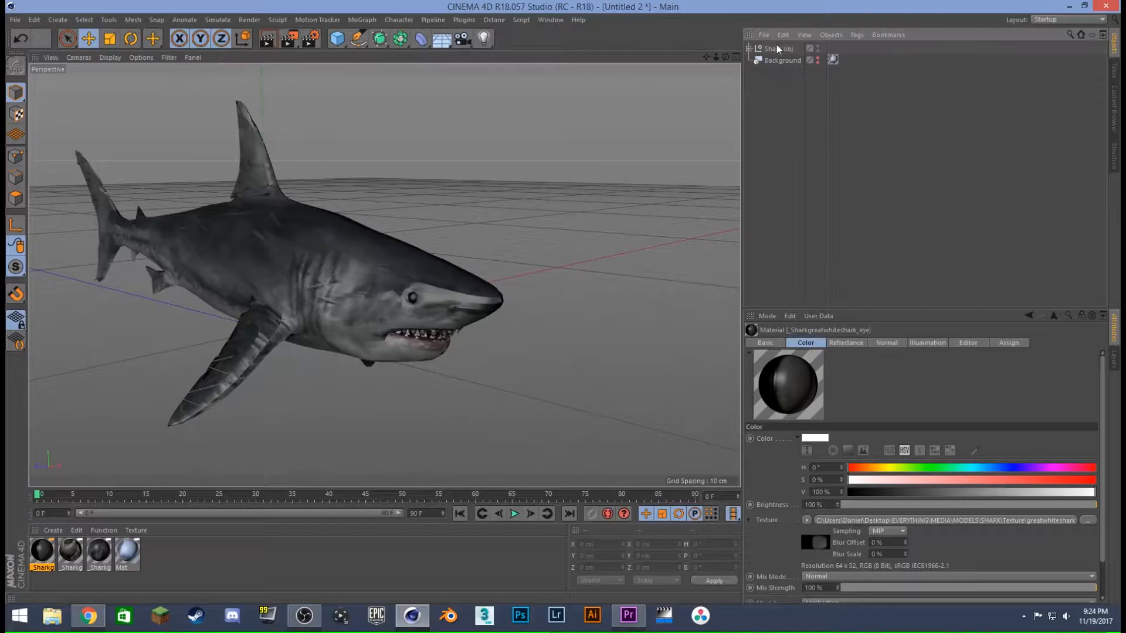
{"action": "left_click", "coordinate": [778, 48]}
{"action": "mouse_move", "coordinate": [302, 352]}
{"action": "left_mouse_down", "text": "alt"}
{"action": "mouse_move", "coordinate": [269, 296]}
{"action": "mouse_move", "coordinate": [406, 283]}
{"action": "mouse_move", "coordinate": [307, 302]}
{"action": "mouse_move", "coordinate": [320, 283]}
{"action": "mouse_move", "coordinate": [218, 294]}
{"action": "left_mouse_up", "text": "alt"}
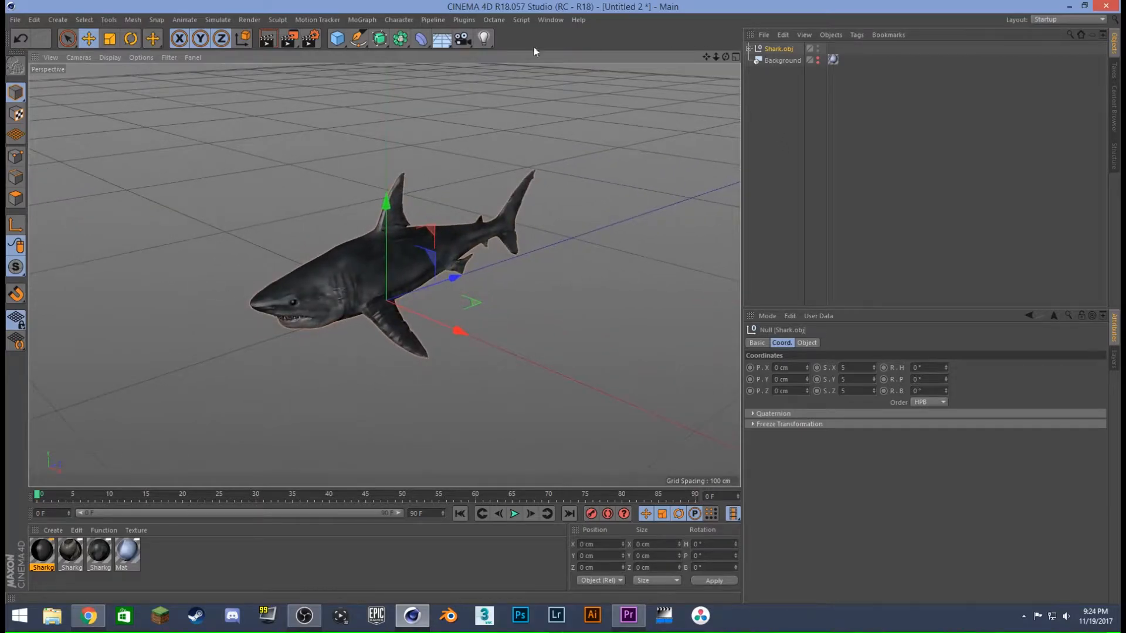
{"action": "mouse_move", "coordinate": [448, 282]}
{"action": "left_mouse_down"}
{"action": "mouse_move", "coordinate": [326, 307]}
{"action": "mouse_move", "coordinate": [448, 281]}
{"action": "left_mouse_up"}
{"action": "mouse_move", "coordinate": [364, 293]}
{"action": "left_mouse_down", "text": "alt"}
{"action": "mouse_move", "coordinate": [421, 248]}
{"action": "mouse_move", "coordinate": [628, 259]}
{"action": "mouse_move", "coordinate": [405, 279]}
{"action": "left_mouse_up", "text": "alt"}
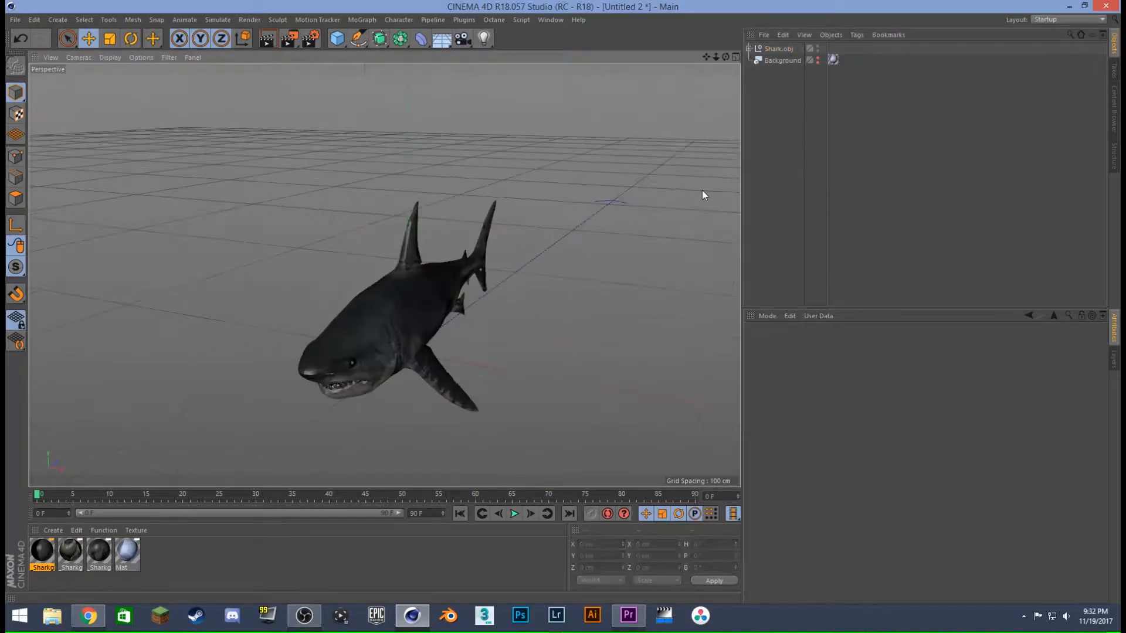
- Add a Character object to the scene and set its template to Fish
{"action": "left_click", "coordinate": [777, 48]}
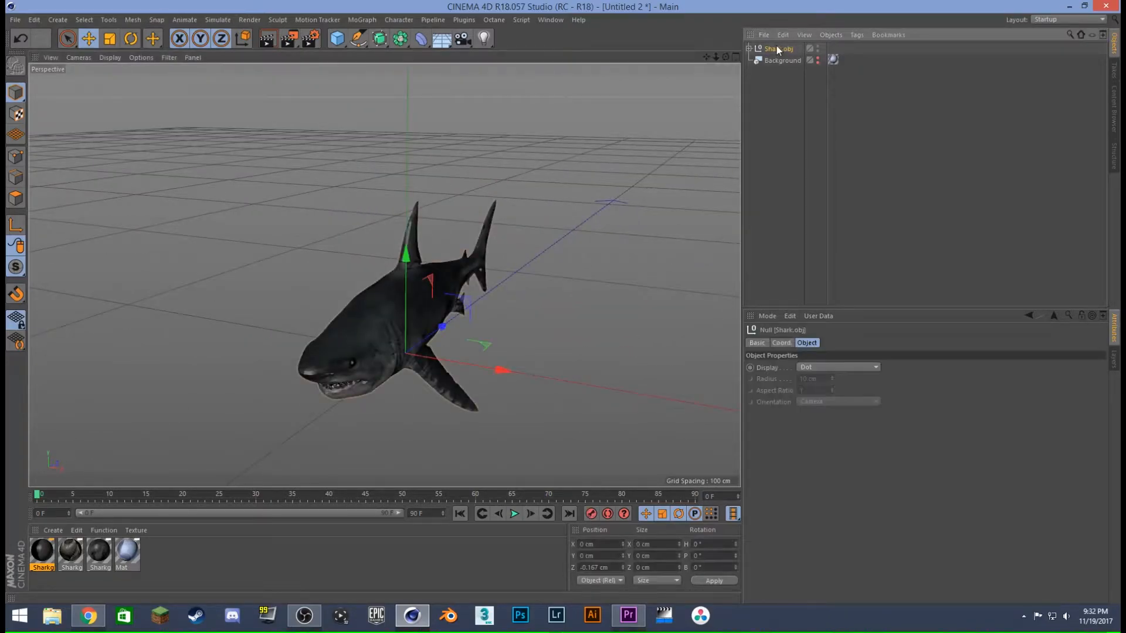
{"action": "left_click", "coordinate": [399, 20]}
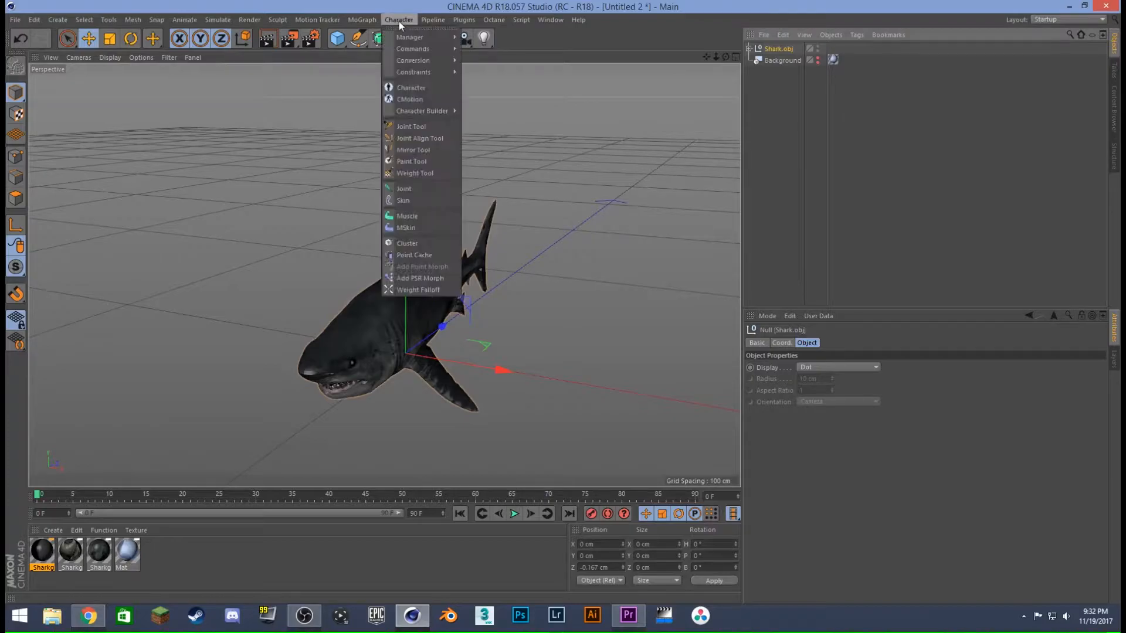
{"action": "left_click", "coordinate": [410, 88]}
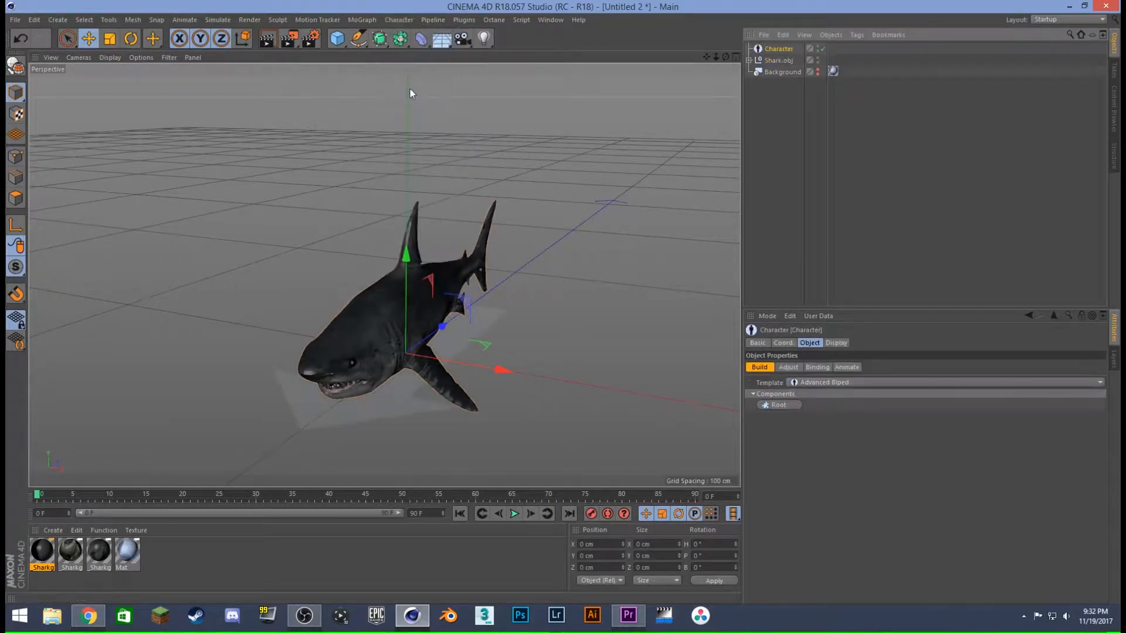
{"action": "left_click", "coordinate": [812, 382]}
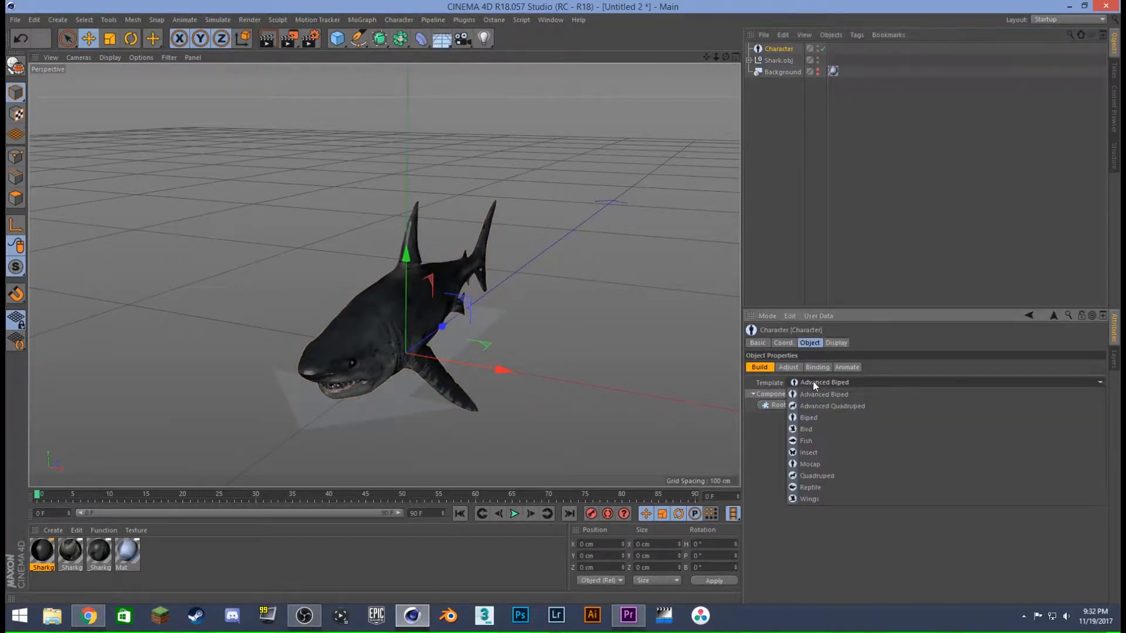
{"action": "left_click", "coordinate": [819, 441]}
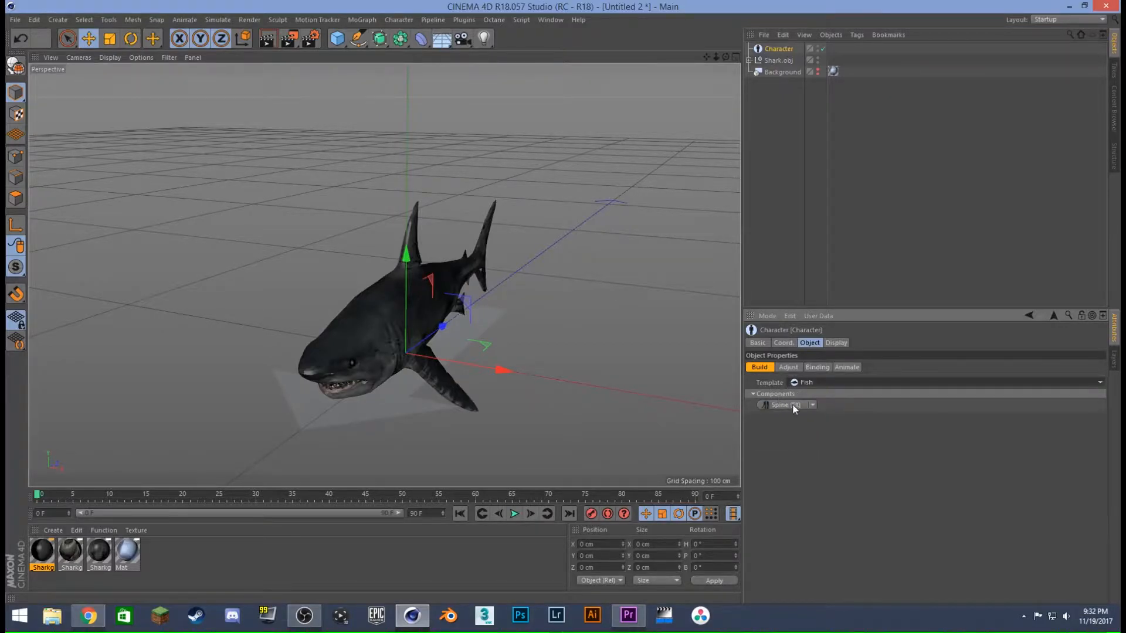
- Add a Spine (IK) component to the Fish character and attach a Fin (IK) component to that spine
{"action": "left_click", "coordinate": [813, 406]}
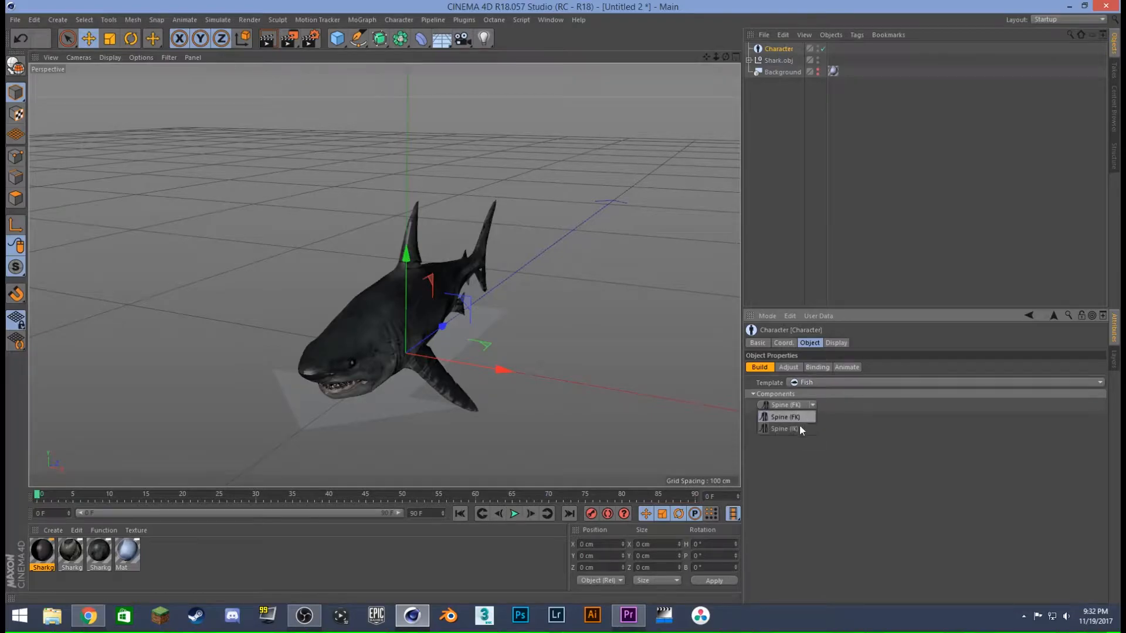
{"action": "left_click", "coordinate": [798, 428]}
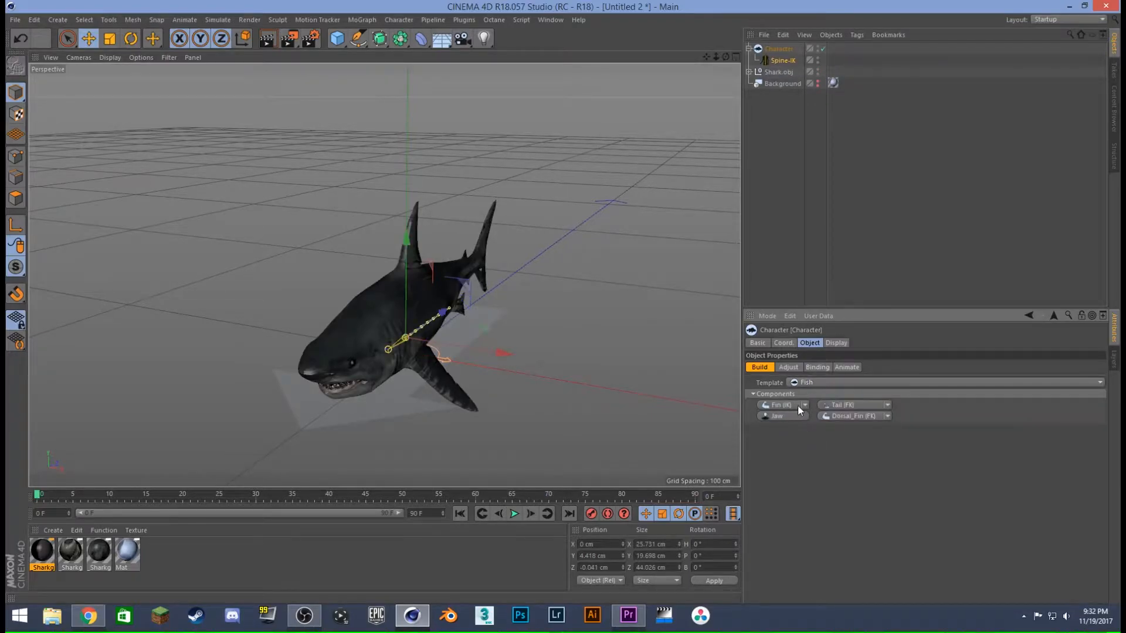
{"action": "left_click_drag", "start_coordinate": [515, 367], "coordinate": [375, 314], "text": "alt"}
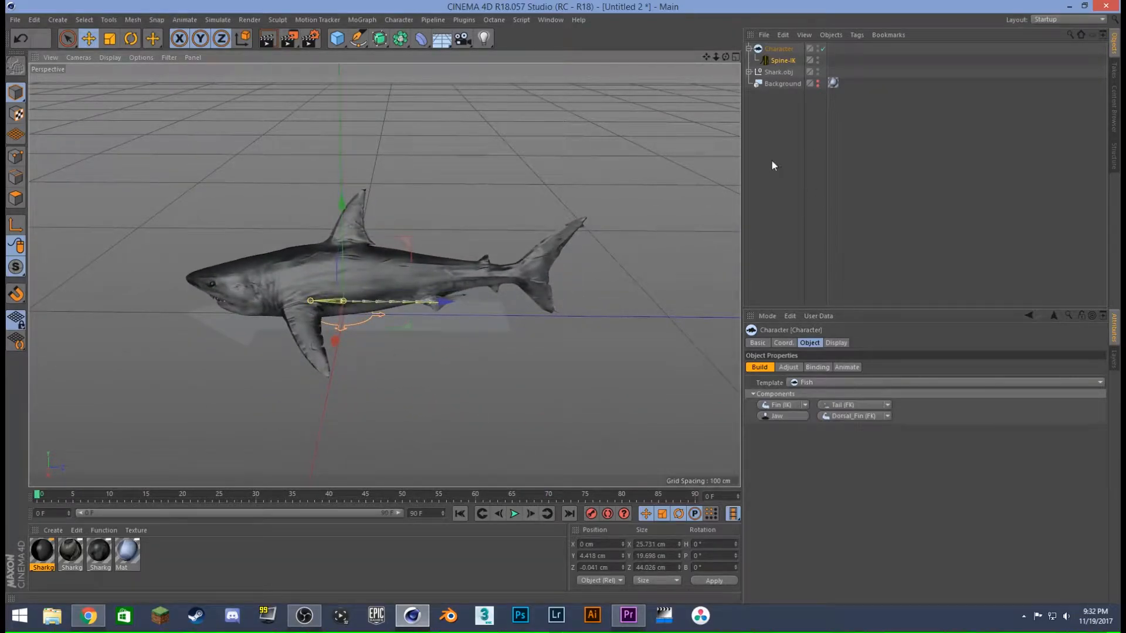
{"action": "left_click_drag", "start_coordinate": [328, 297], "coordinate": [410, 266], "text": "alt"}
{"action": "left_click", "coordinate": [777, 405]}
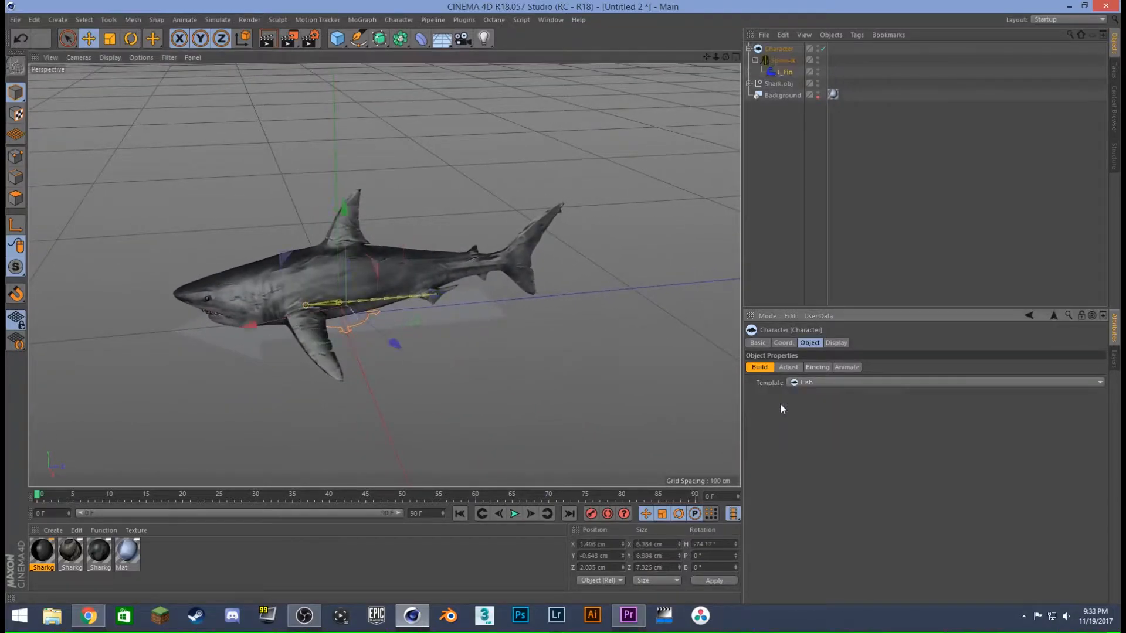
- Add a second Fin (IK) component to the spine for the shark's right side
{"action": "left_click_drag", "start_coordinate": [411, 316], "coordinate": [561, 292], "text": "alt"}
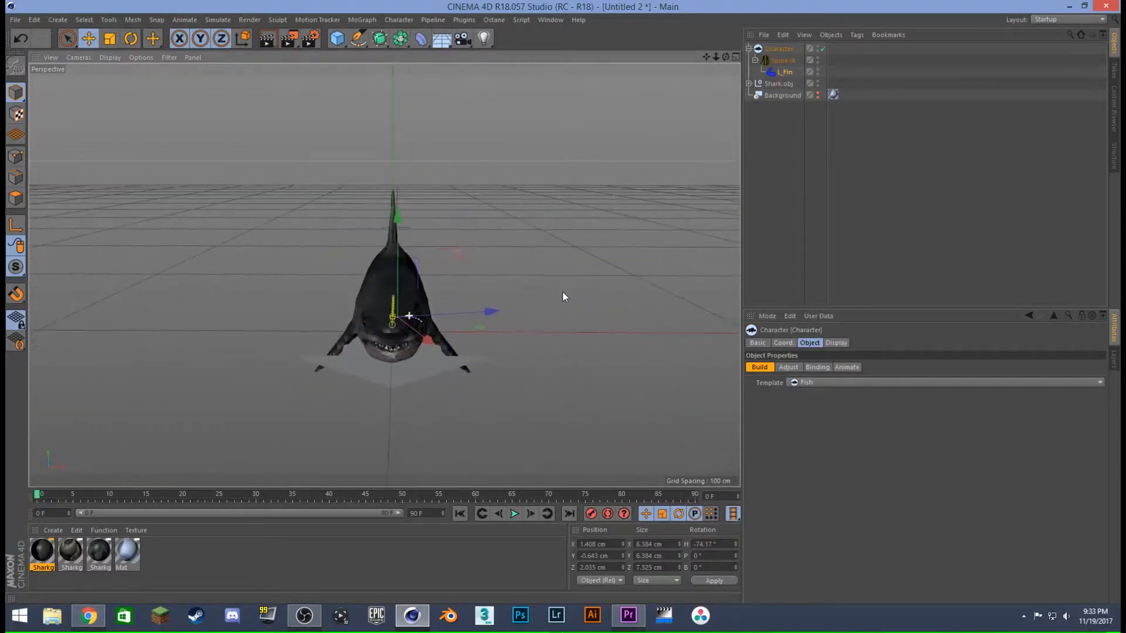
{"action": "left_click", "coordinate": [783, 59]}
{"action": "left_click", "coordinate": [786, 406]}
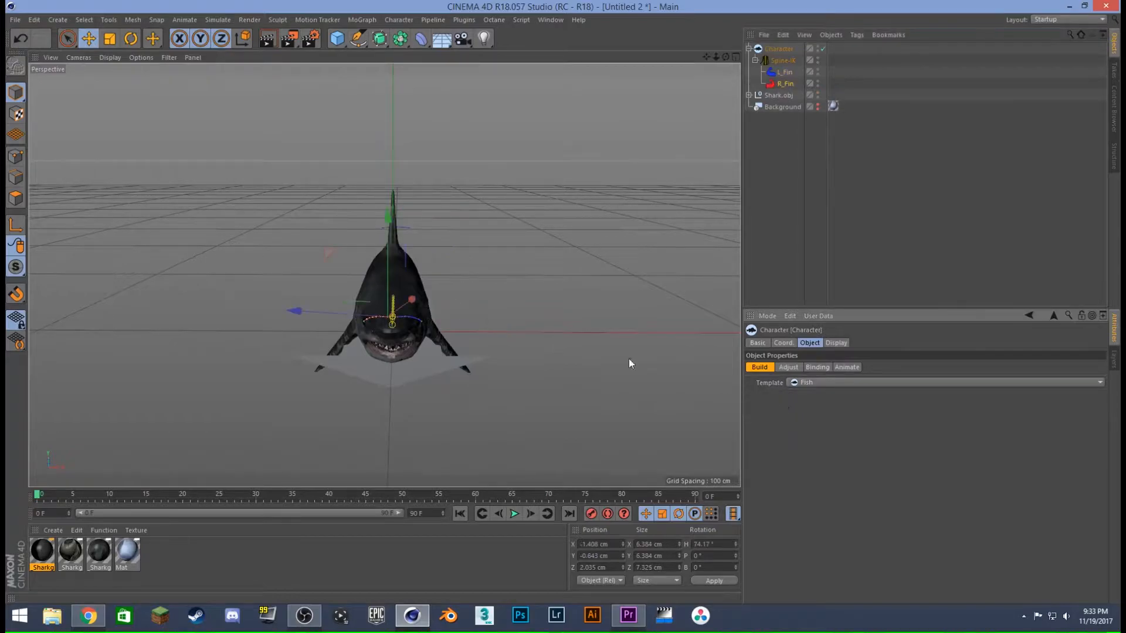
{"action": "left_click_drag", "start_coordinate": [420, 318], "coordinate": [328, 347], "text": "alt"}
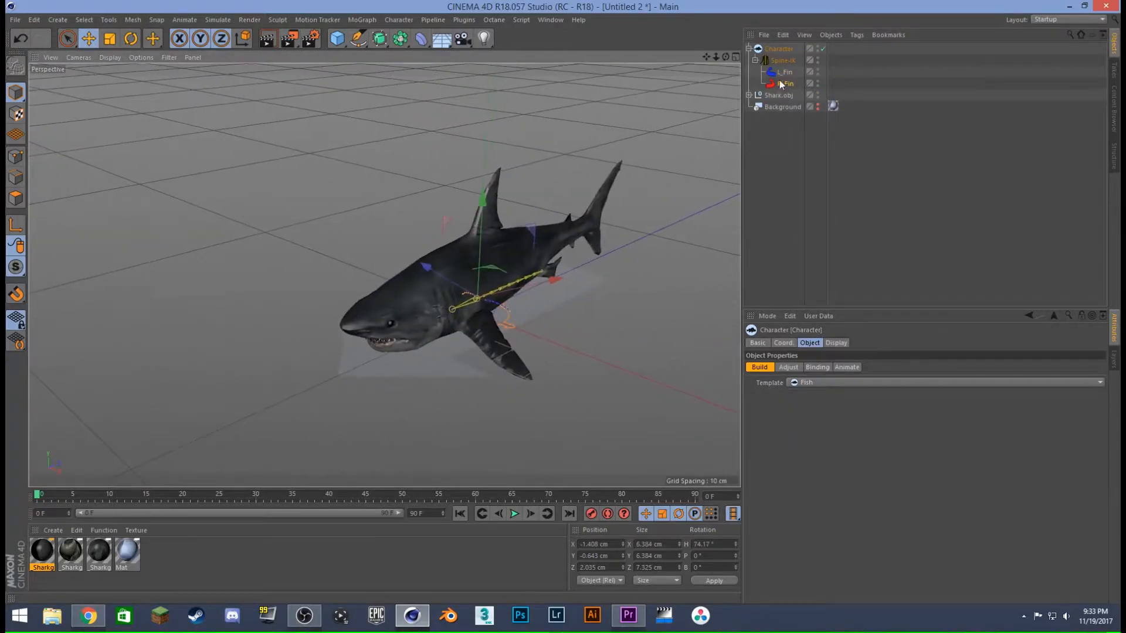
- Attach a Tail component to Spine-IK, using the IK variant instead of FK
{"action": "left_click", "coordinate": [780, 61]}
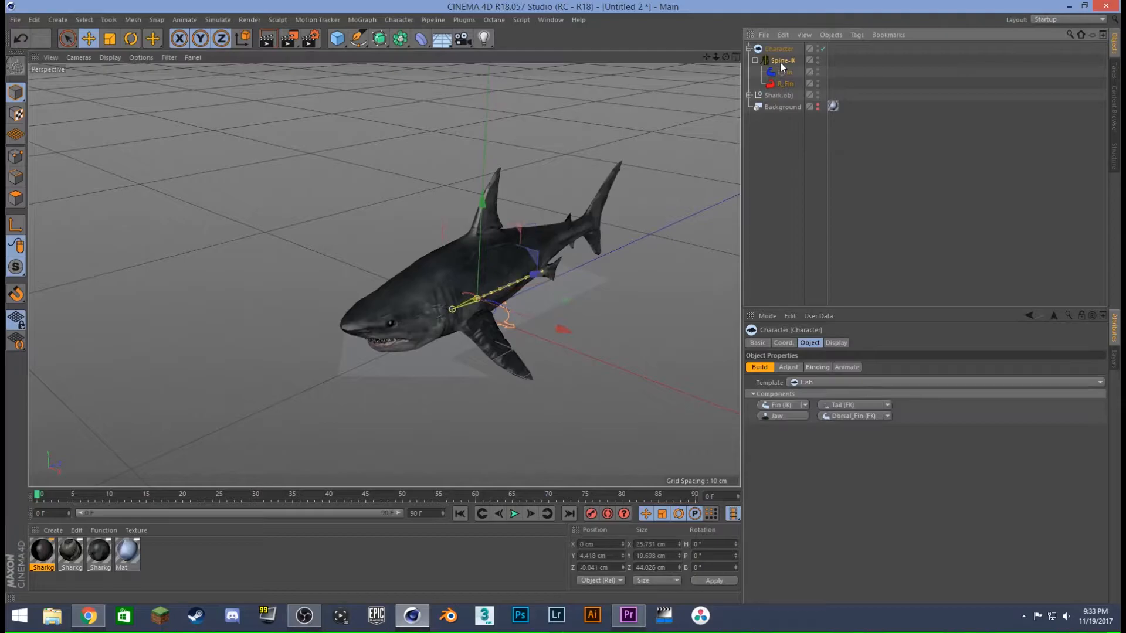
{"action": "left_click", "coordinate": [887, 405]}
{"action": "left_click", "coordinate": [860, 423]}
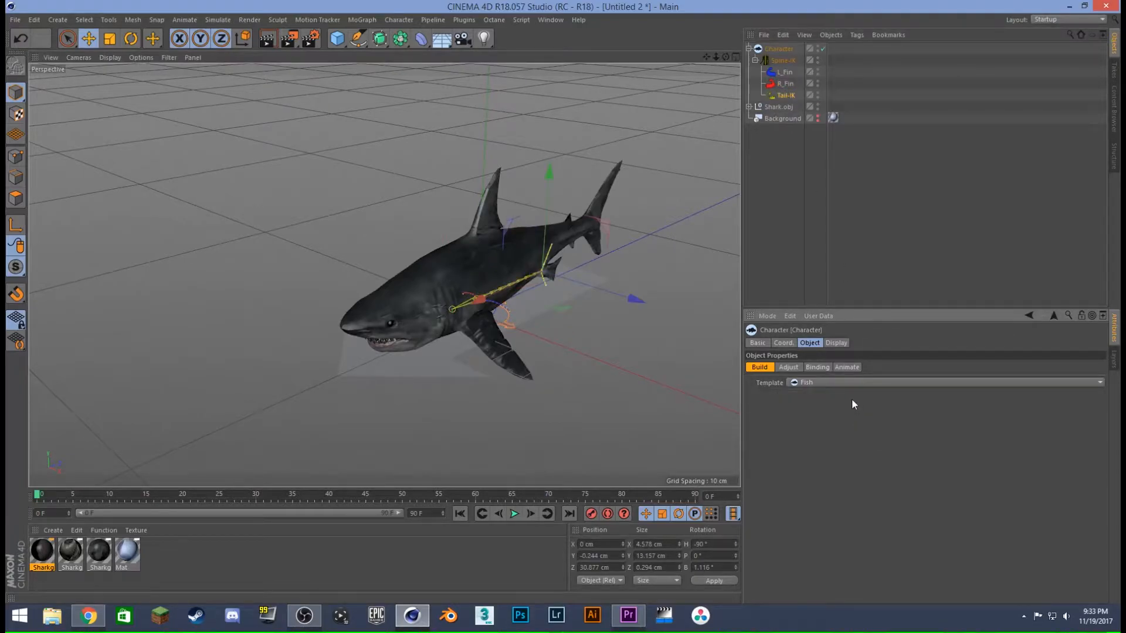
{"action": "mouse_move", "coordinate": [544, 275]}
{"action": "left_mouse_down", "text": "alt"}
{"action": "mouse_move", "coordinate": [473, 269]}
{"action": "mouse_move", "coordinate": [553, 280]}
{"action": "left_mouse_up", "text": "alt"}
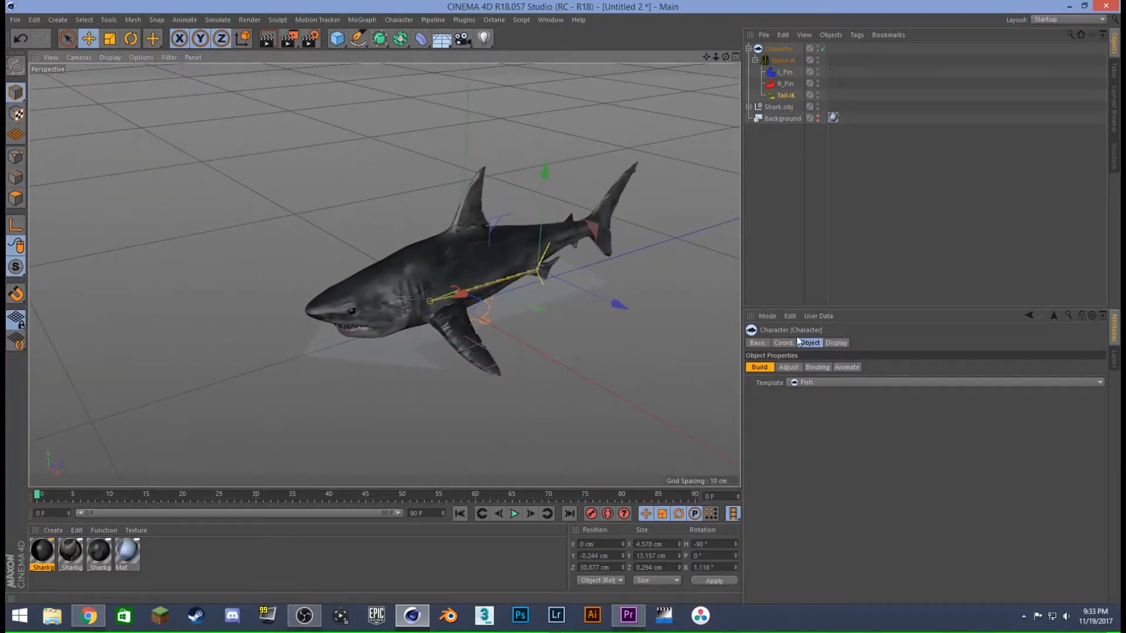
- Attach a dynamic Dorsal_Fin component and a Jaw component to Spine-IK
{"action": "left_click", "coordinate": [782, 61]}
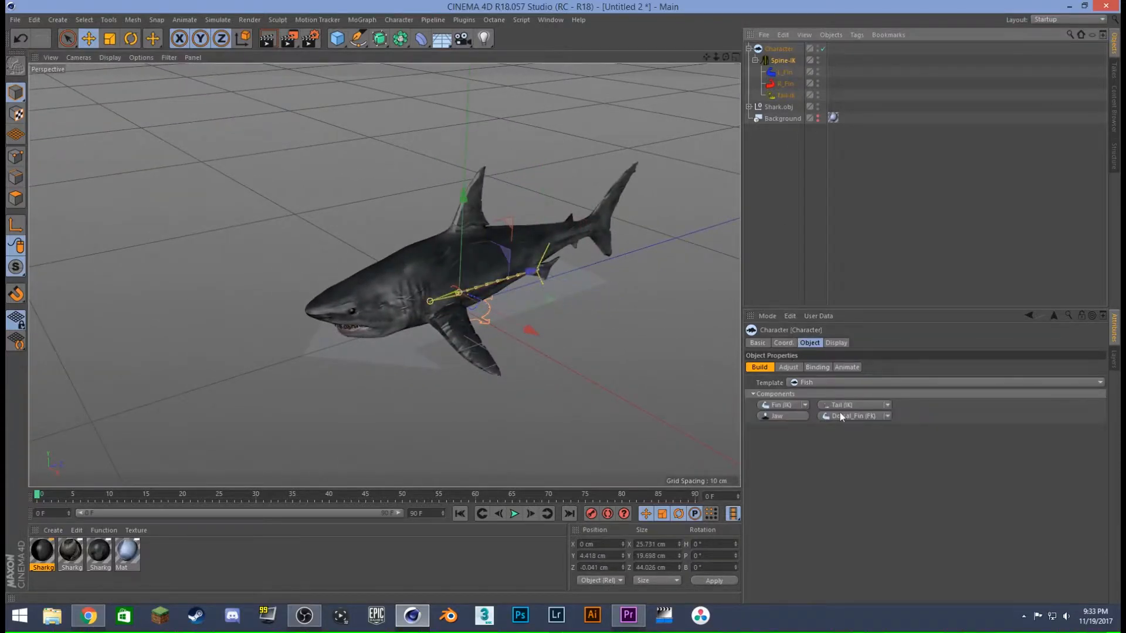
{"action": "left_click", "coordinate": [887, 416]}
{"action": "left_click", "coordinate": [873, 436]}
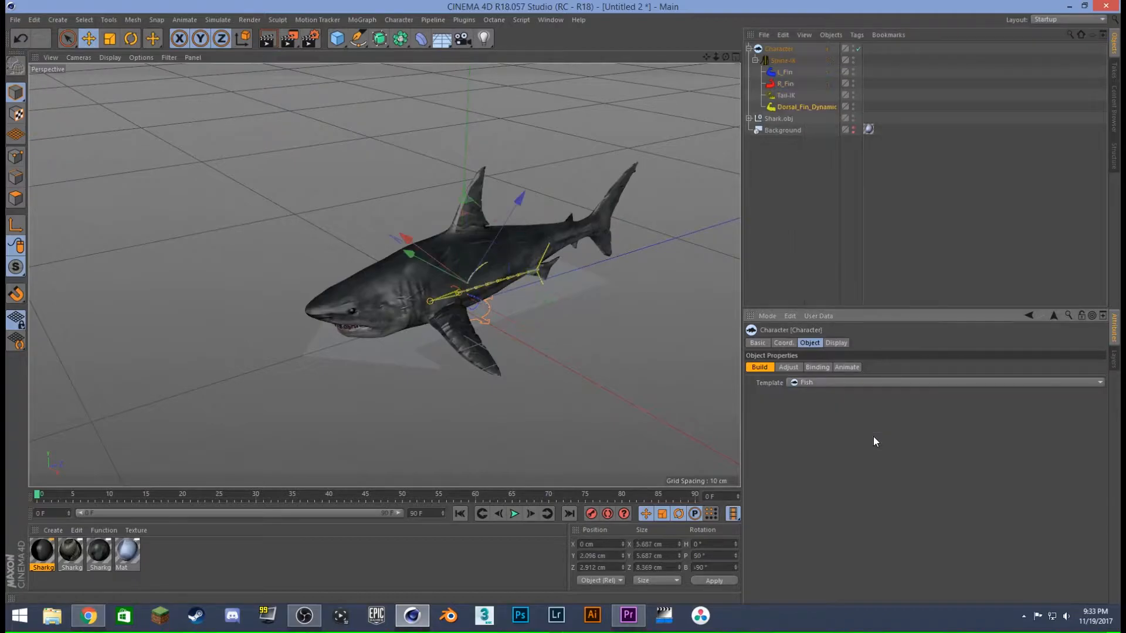
{"action": "left_click", "coordinate": [783, 60]}
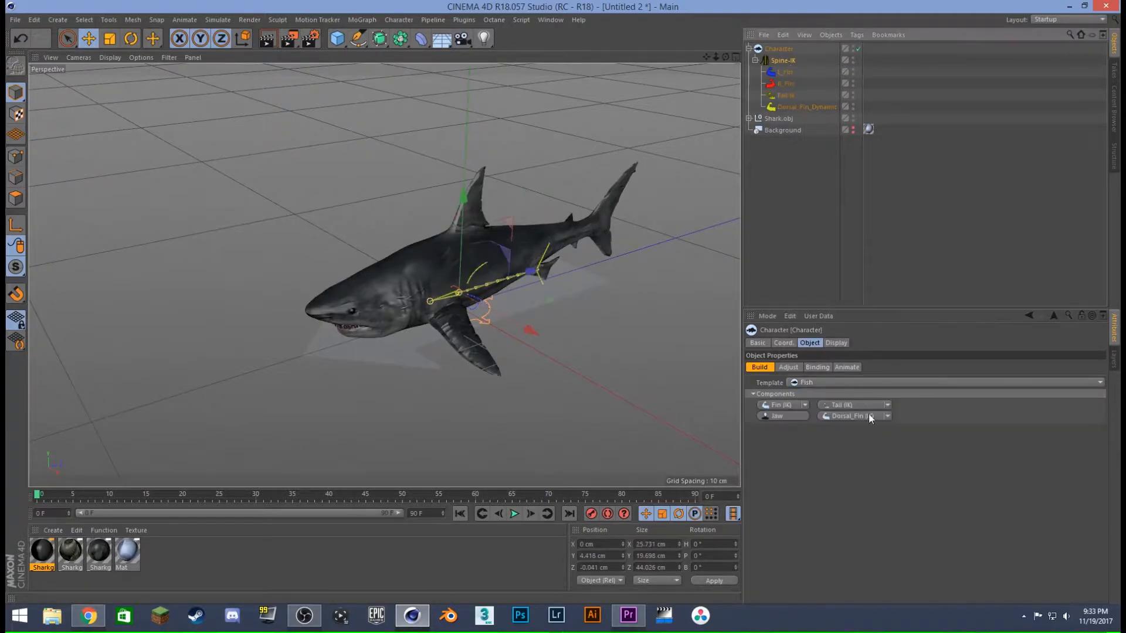
{"action": "left_click", "coordinate": [792, 414]}
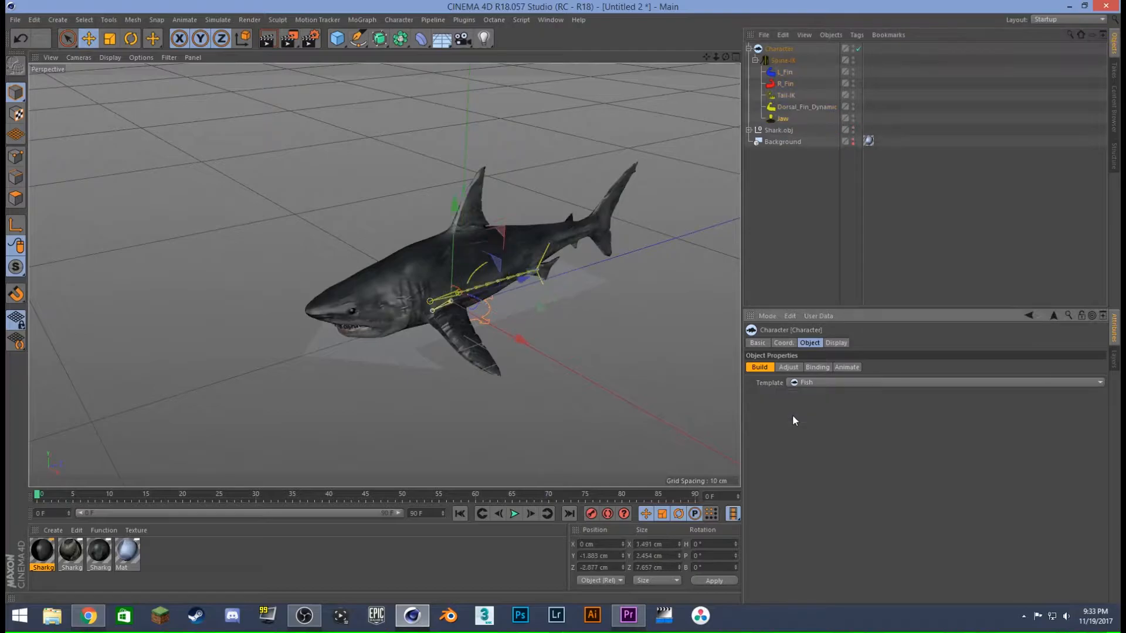
- Show the Right view full size, collapse the Spine-IK branch and put the character into Adjust mode
{"action": "left_click_drag", "start_coordinate": [497, 311], "coordinate": [396, 276], "text": "alt"}
{"action": "left_click_drag", "start_coordinate": [522, 336], "coordinate": [373, 290], "text": "alt"}
{"action": "scroll", "coordinate": [420, 292], "scroll_direction": "up", "scroll_amount": 5}
{"action": "left_click_drag", "start_coordinate": [487, 279], "coordinate": [469, 311], "text": "alt"}
{"action": "left_click", "coordinate": [735, 57]}
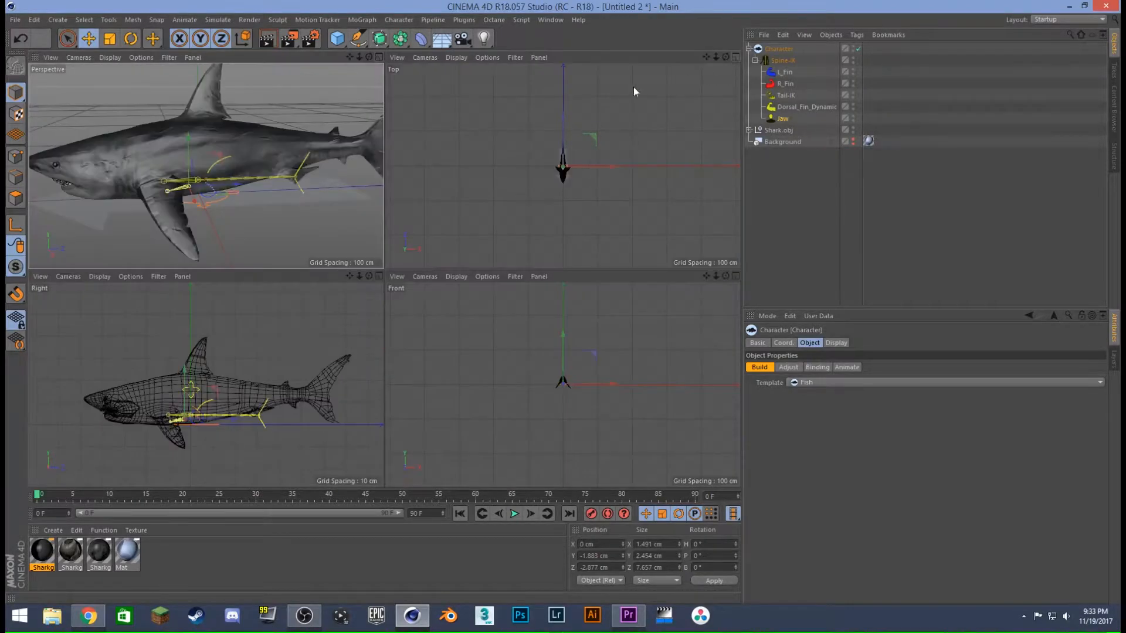
{"action": "left_click", "coordinate": [379, 276]}
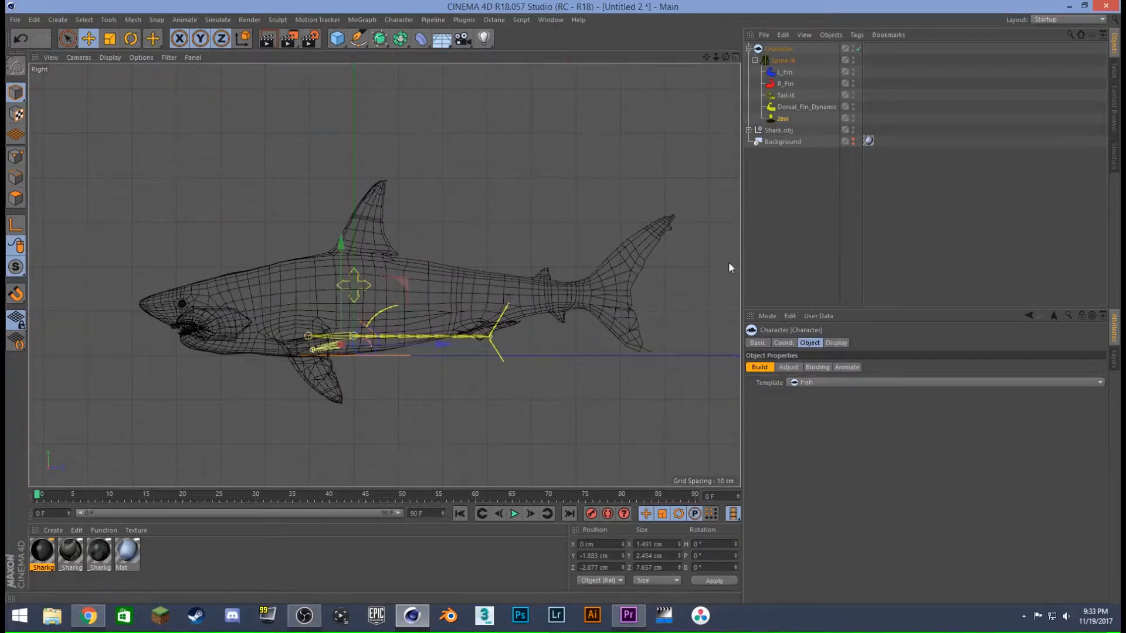
{"action": "left_click", "coordinate": [771, 207]}
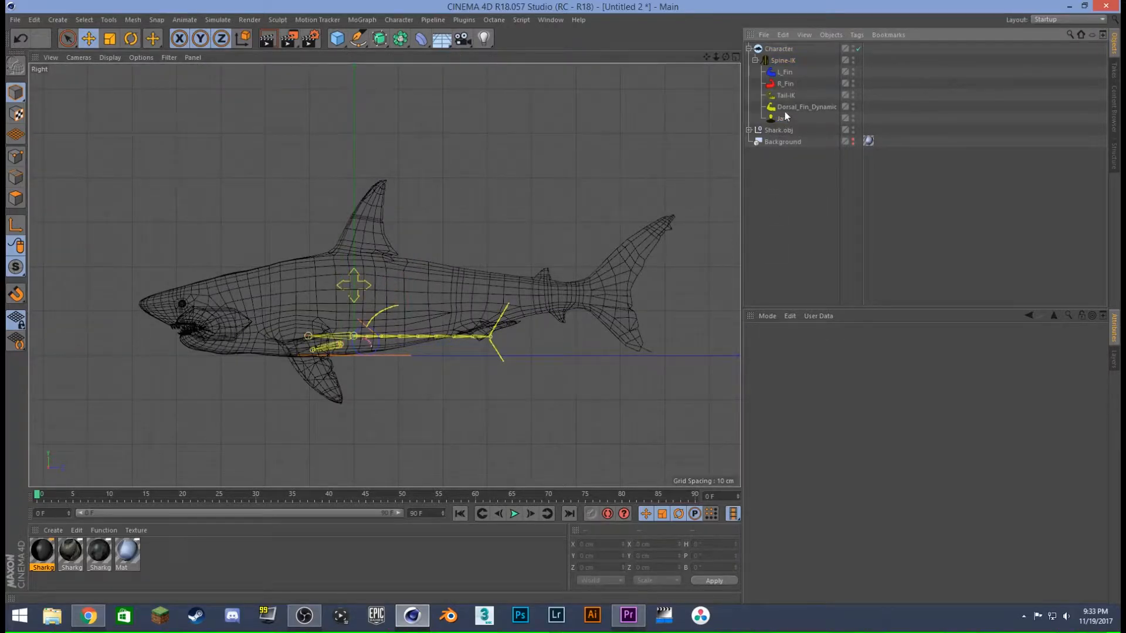
{"action": "left_click", "coordinate": [782, 61]}
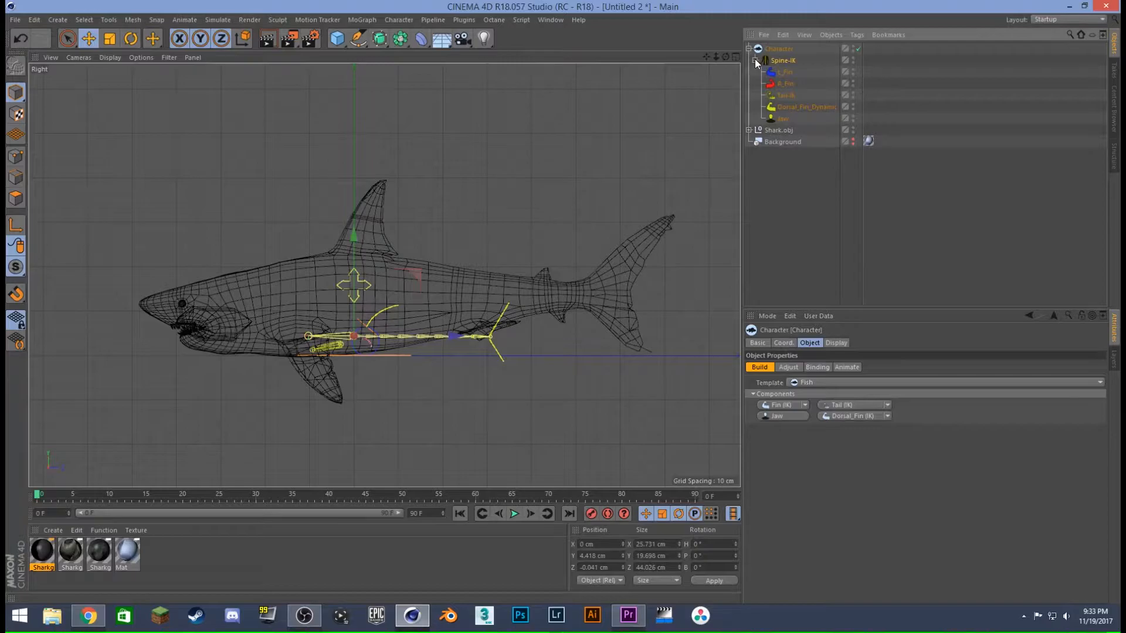
{"action": "left_click", "coordinate": [754, 60]}
{"action": "left_click", "coordinate": [787, 367]}
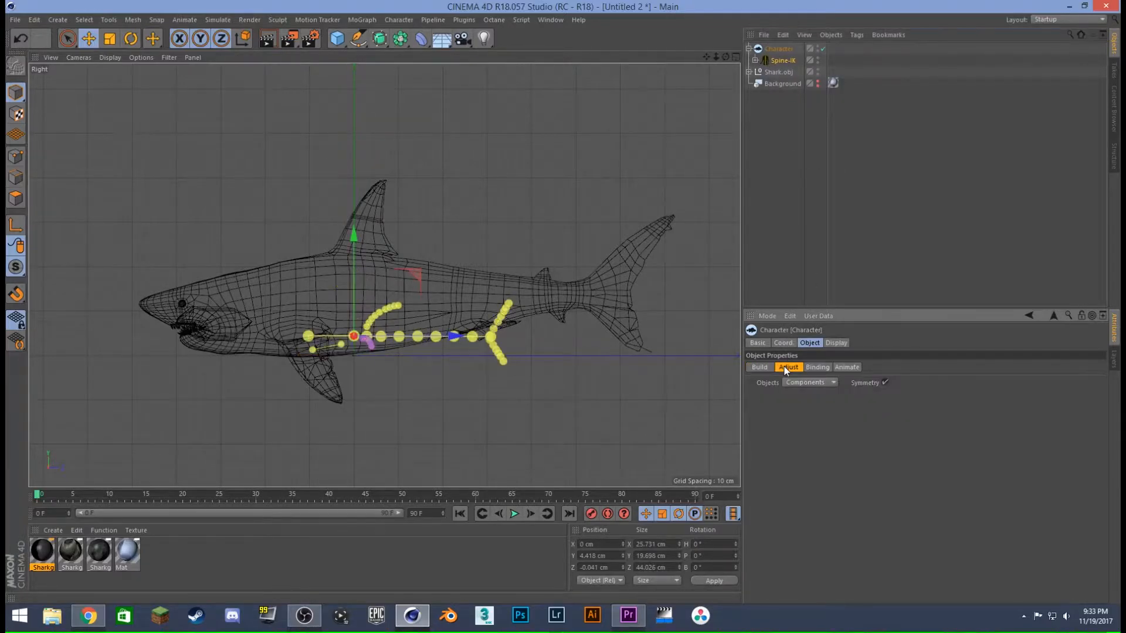
{"action": "right_click_drag", "start_coordinate": [374, 319], "coordinate": [348, 341], "text": "alt"}
{"action": "left_click", "coordinate": [315, 340]}
{"action": "left_click_drag", "start_coordinate": [313, 378], "coordinate": [310, 384]}
{"action": "key", "text": "ctrl+z"}
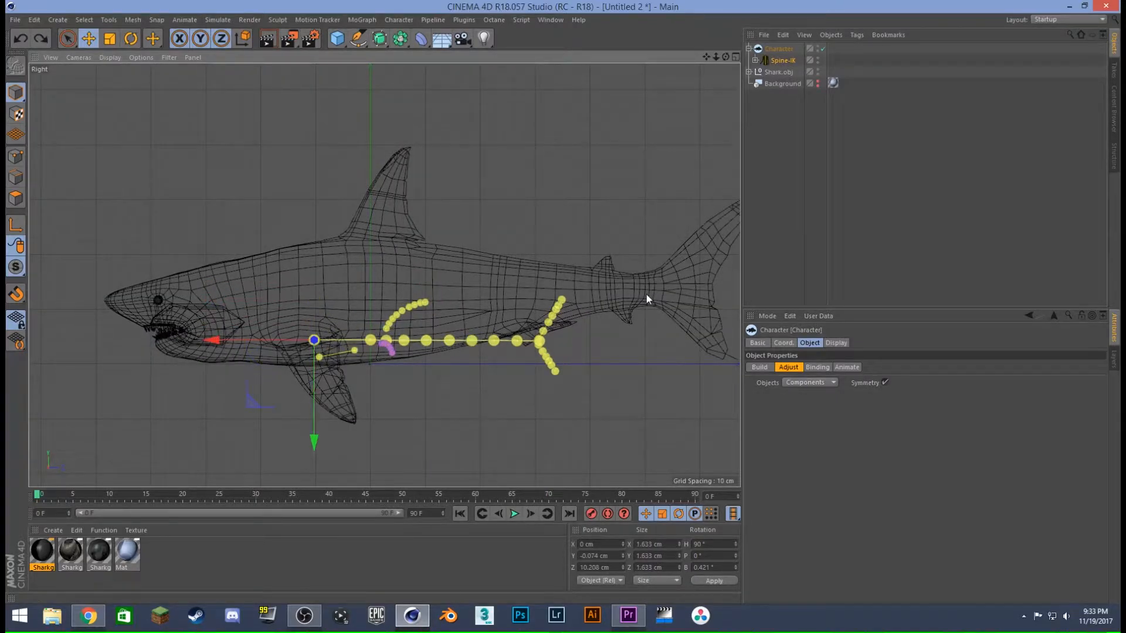
{"action": "left_click", "coordinate": [110, 39]}
{"action": "left_click_drag", "start_coordinate": [483, 255], "coordinate": [558, 216]}
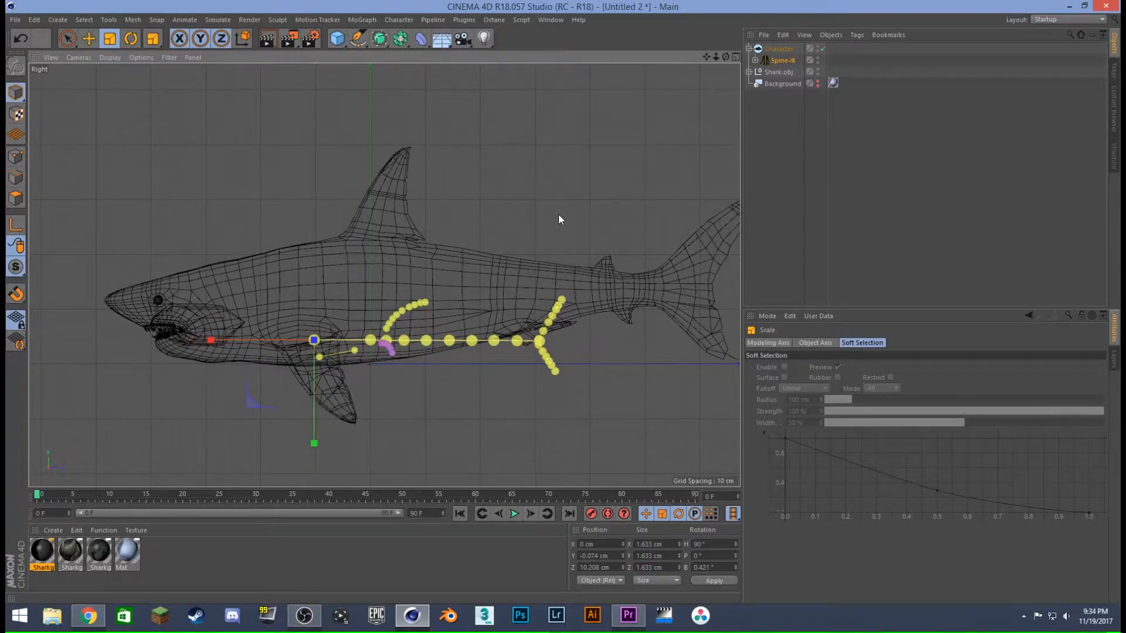
{"action": "left_click", "coordinate": [91, 39]}
{"action": "left_click", "coordinate": [255, 161]}
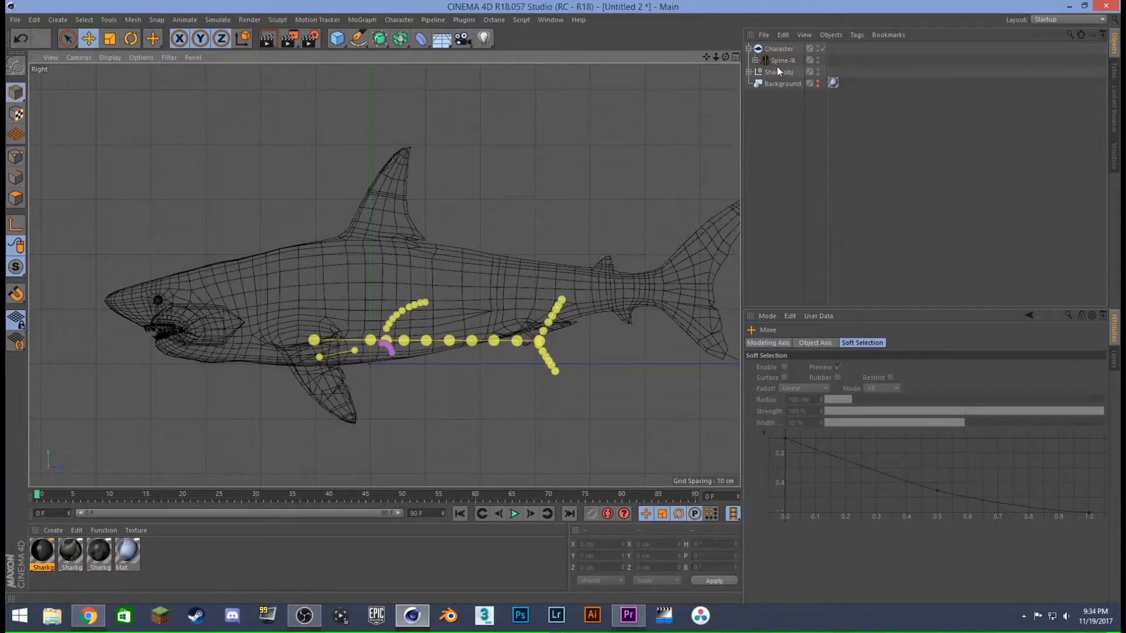
- Scale up the whole spine rig, raise it about 11 cm into the middle of the body and shift it towards the head
{"action": "left_click", "coordinate": [779, 50]}
{"action": "key", "text": "t"}
{"action": "left_click_drag", "start_coordinate": [448, 248], "coordinate": [789, 5]}
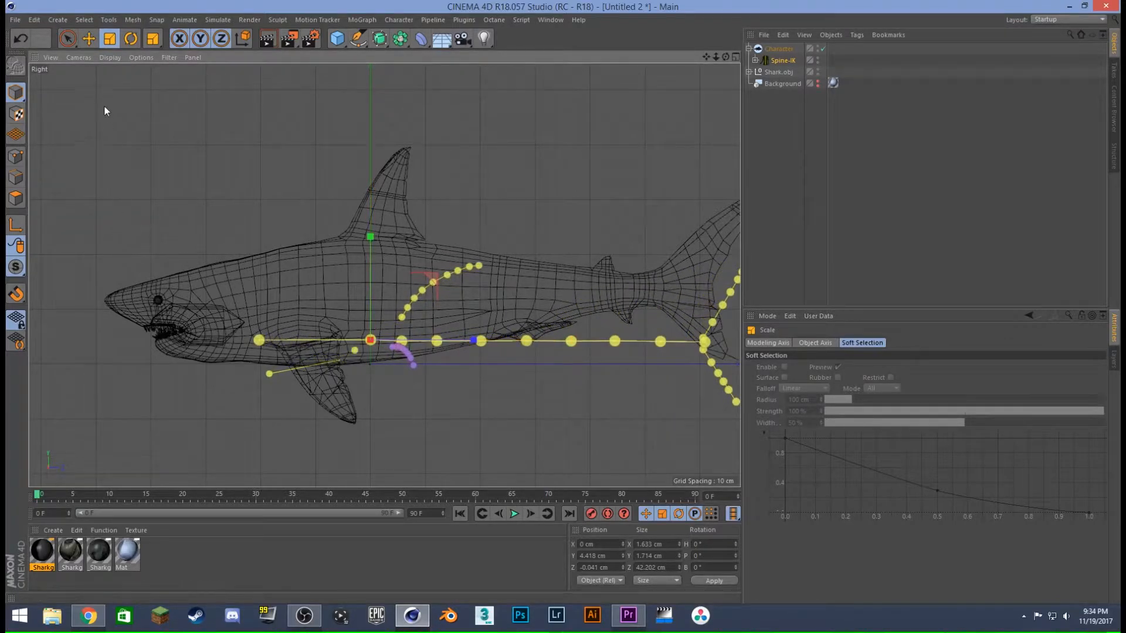
{"action": "left_click", "coordinate": [89, 38]}
{"action": "left_click_drag", "start_coordinate": [371, 269], "coordinate": [382, 210]}
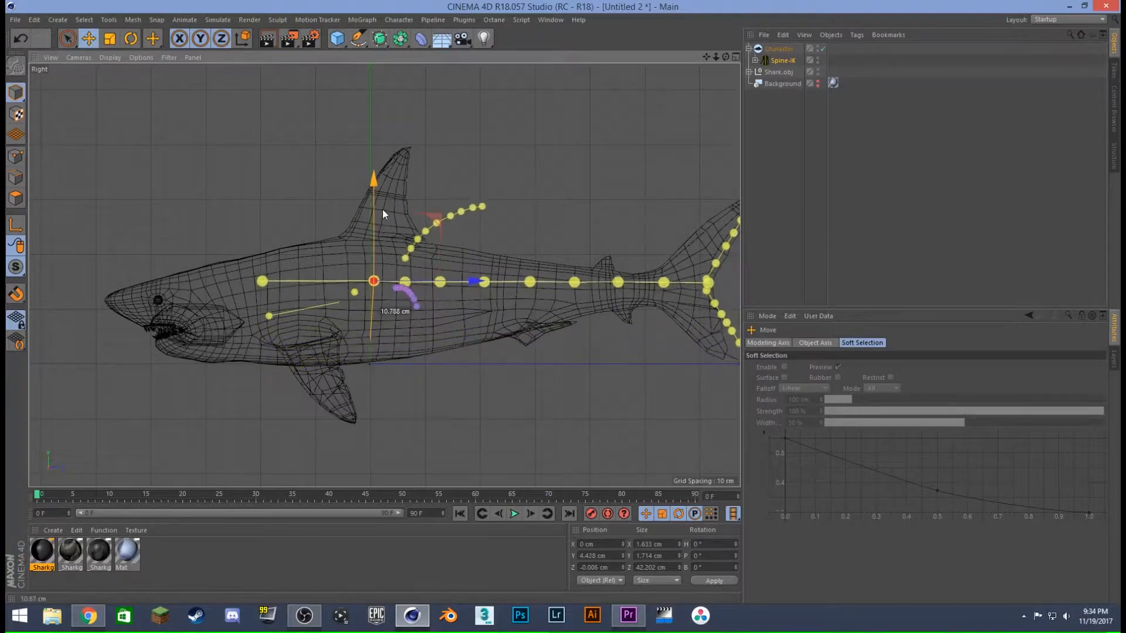
{"action": "left_click_drag", "start_coordinate": [463, 280], "coordinate": [409, 296]}
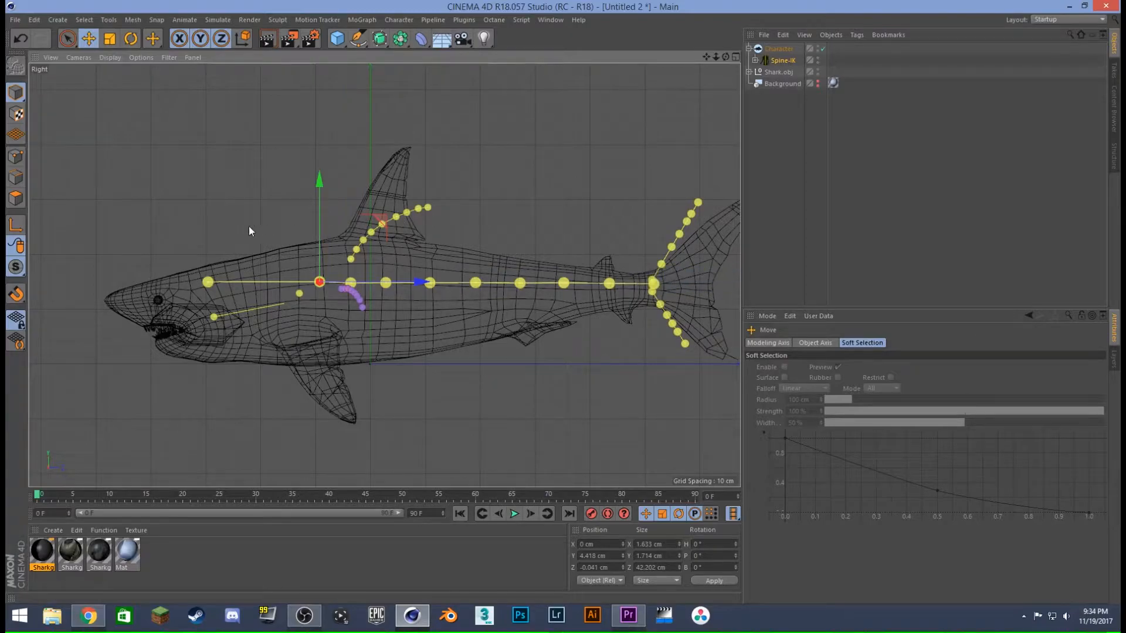
- Enlarge the spine rig further to span nearly the whole shark, lower it slightly and shift it forward towards the snout
{"action": "left_click", "coordinate": [109, 38]}
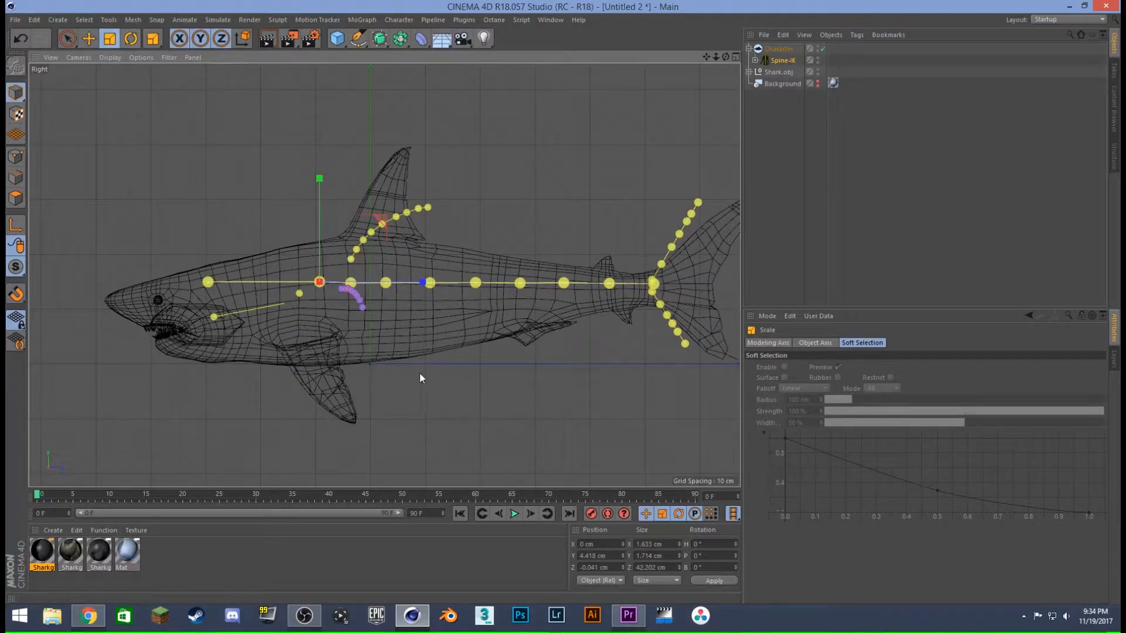
{"action": "left_click_drag", "start_coordinate": [415, 236], "coordinate": [557, 136]}
{"action": "scroll", "coordinate": [559, 166], "scroll_direction": "down", "scroll_amount": 3}
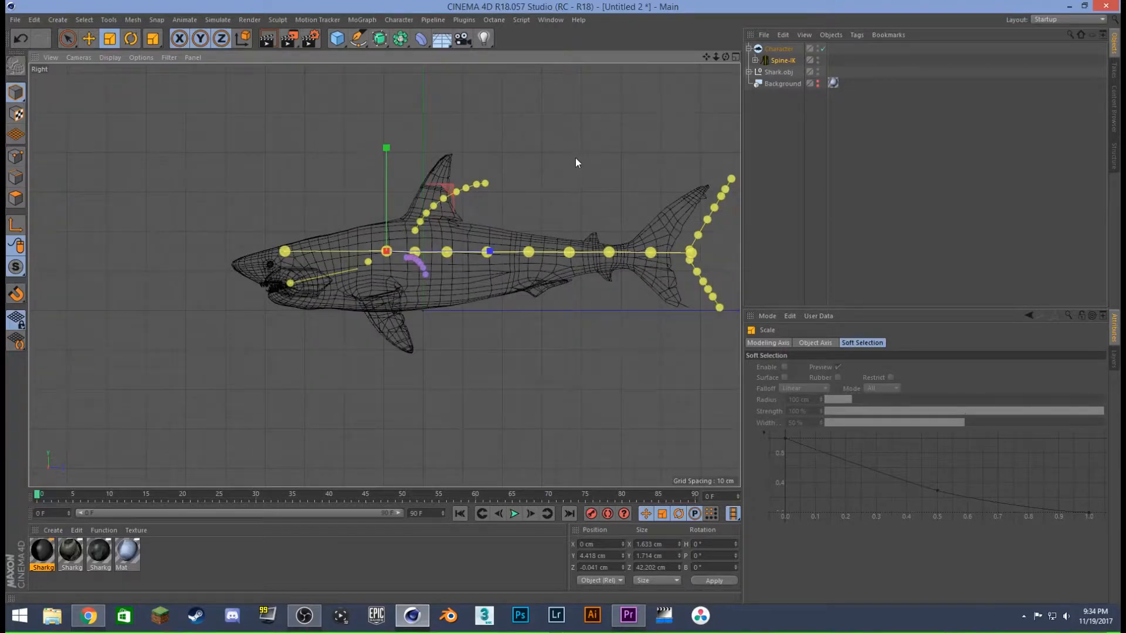
{"action": "middle_click", "coordinate": [575, 158]}
{"action": "middle_click", "coordinate": [295, 329]}
{"action": "middle_click_drag", "start_coordinate": [467, 262], "coordinate": [387, 332], "text": "alt"}
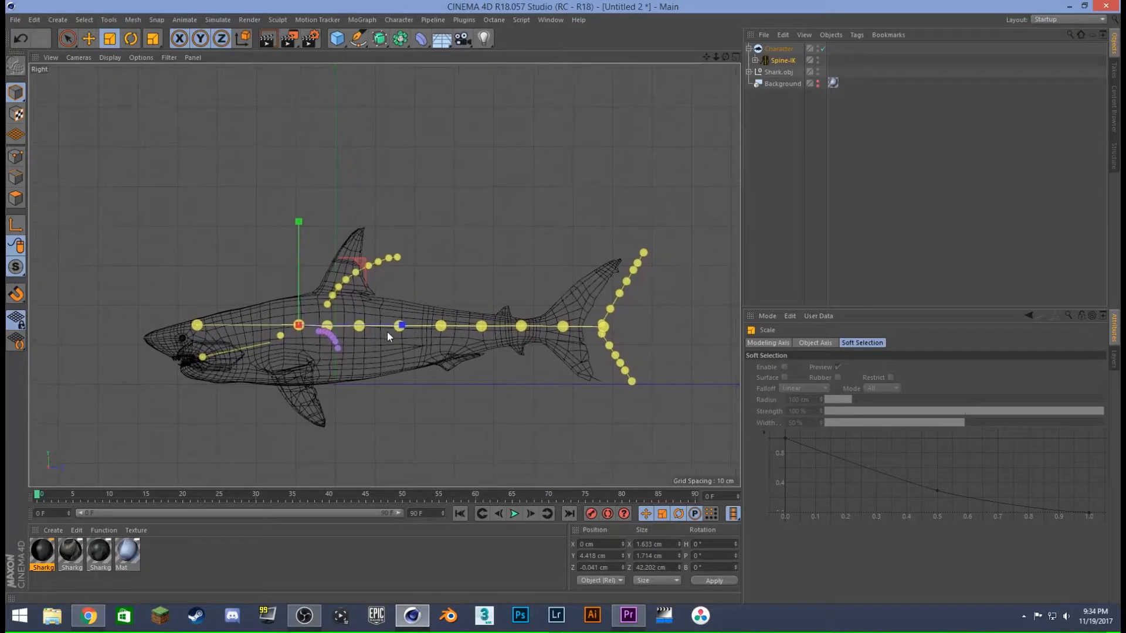
{"action": "left_click", "coordinate": [88, 40]}
{"action": "left_click_drag", "start_coordinate": [298, 232], "coordinate": [293, 243]}
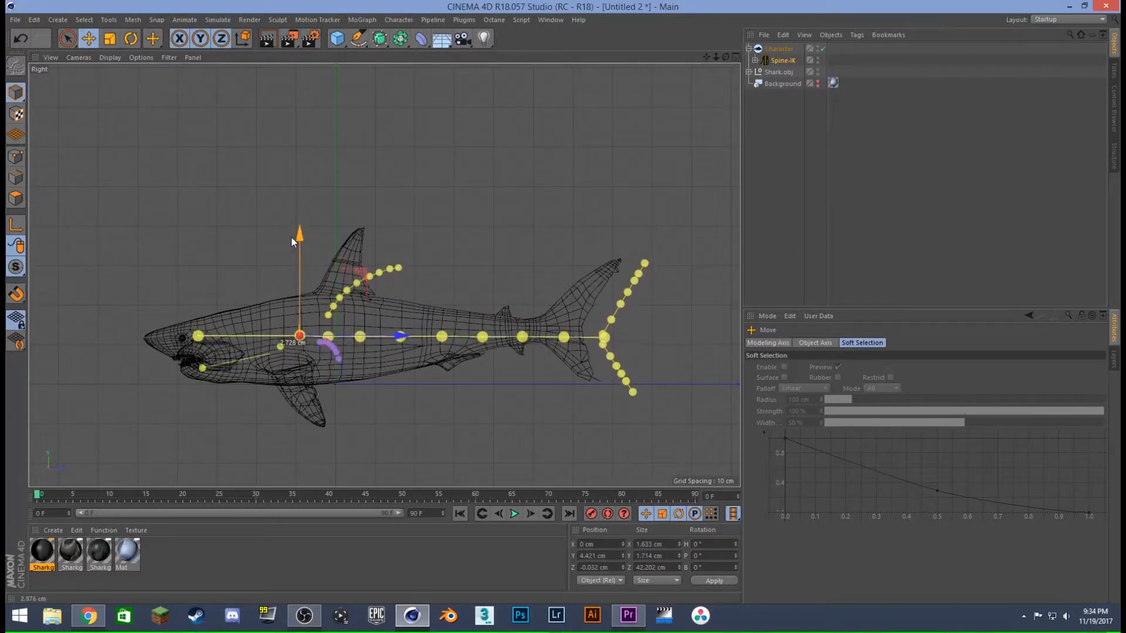
{"action": "left_click_drag", "start_coordinate": [381, 335], "coordinate": [351, 338]}
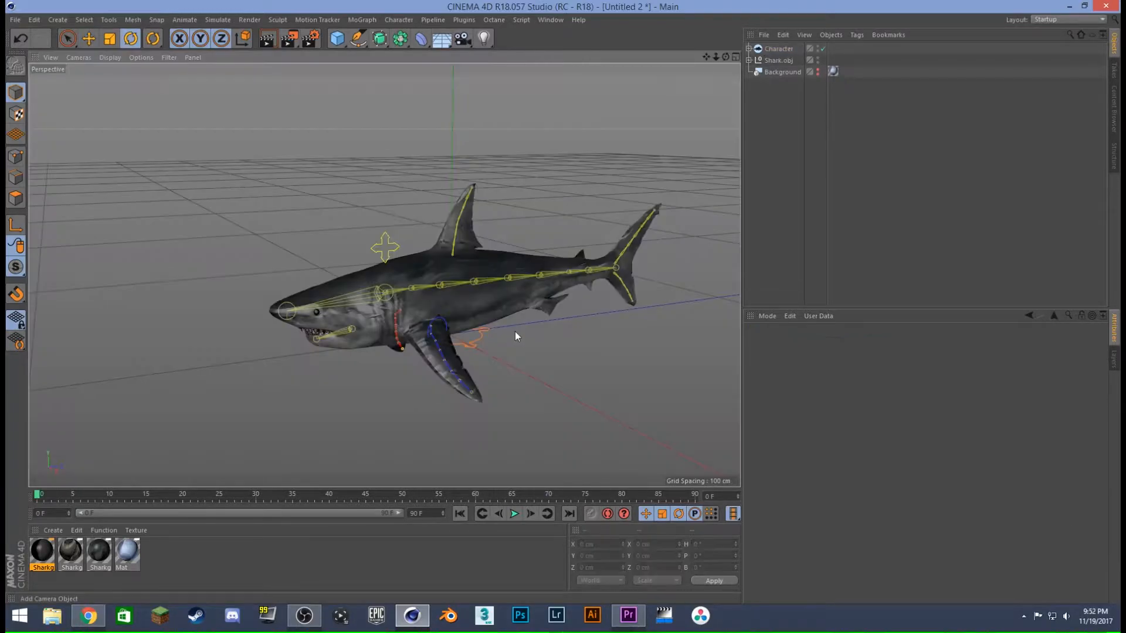
- Merge Shark.obj and all its child meshes into one object with Connect Objects + Delete, and select the Character object for binding
{"action": "left_click_drag", "start_coordinate": [508, 322], "coordinate": [614, 204], "text": "alt"}
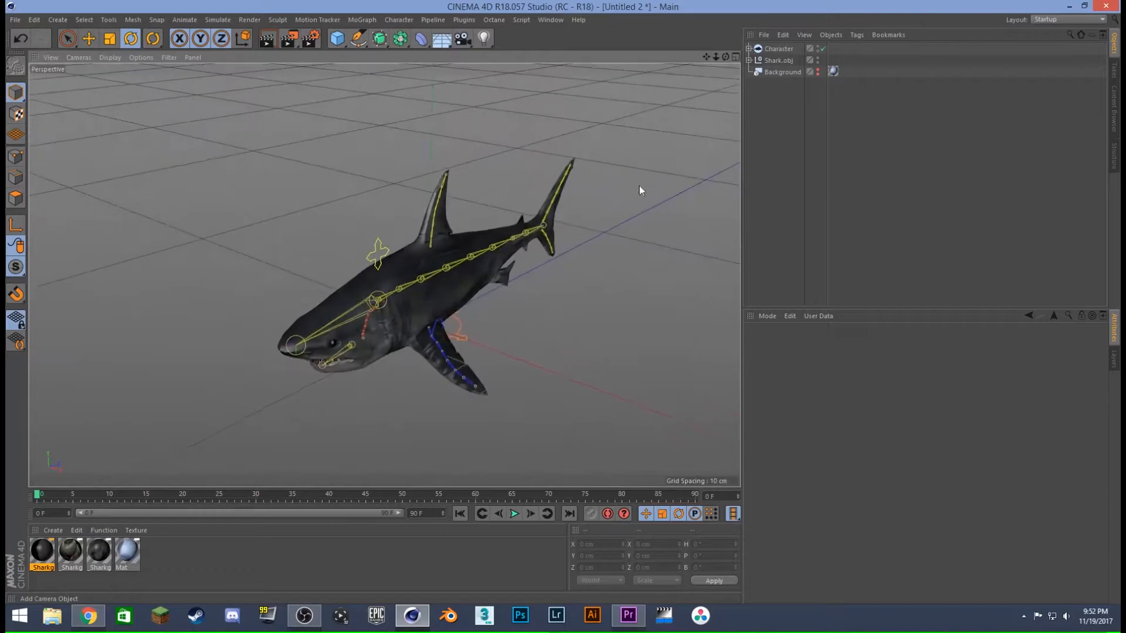
{"action": "left_click", "coordinate": [782, 48]}
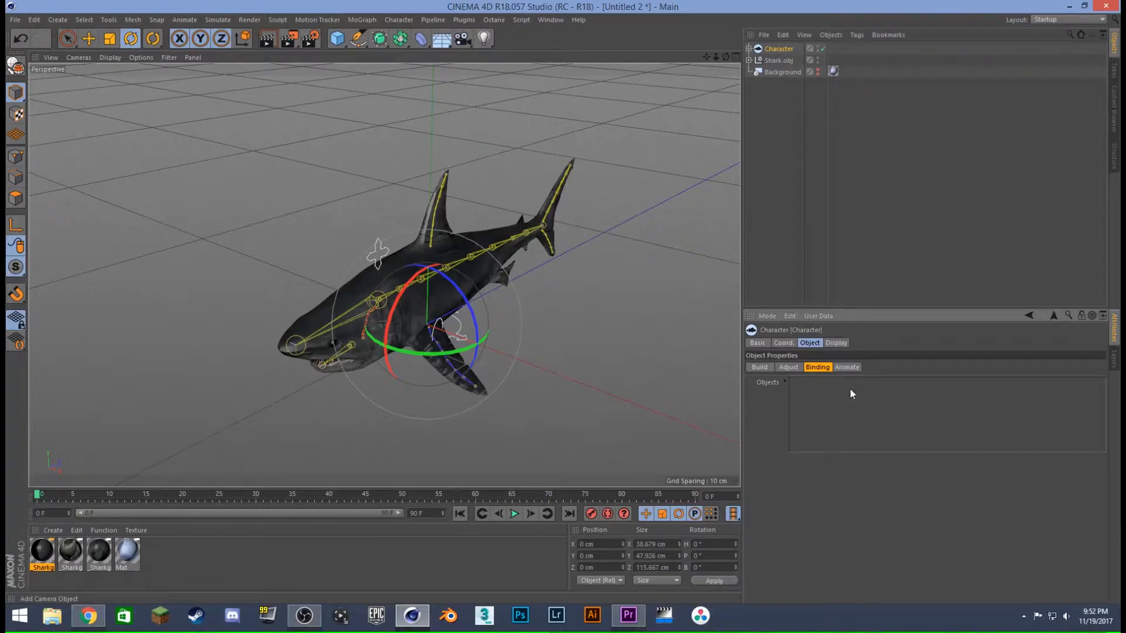
{"action": "left_click", "coordinate": [771, 61]}
{"action": "left_click", "coordinate": [749, 61]}
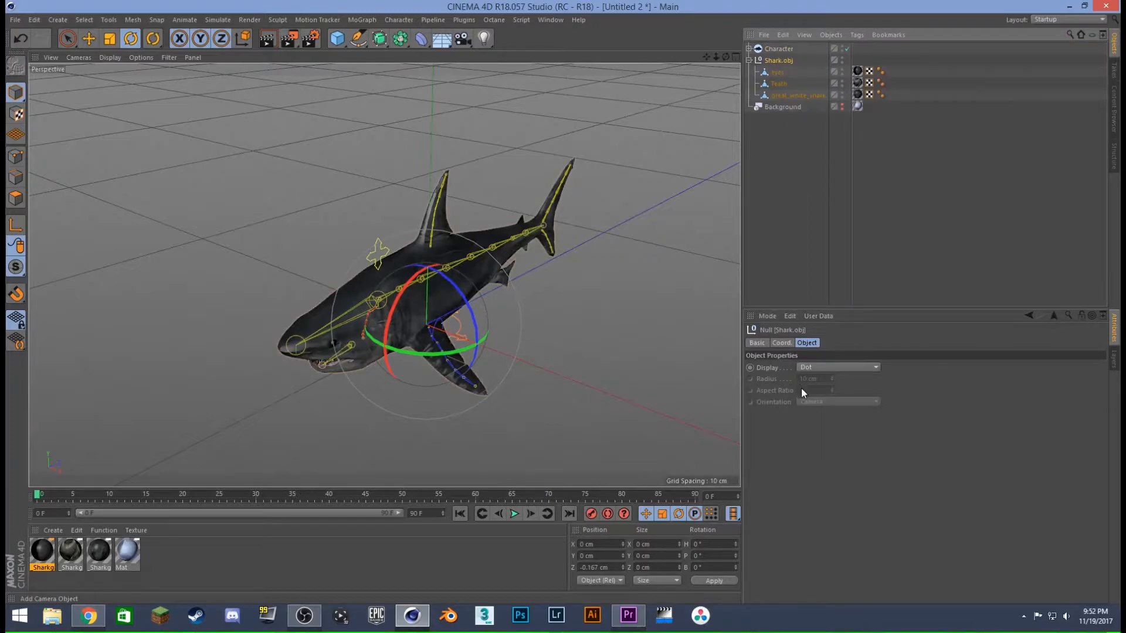
{"action": "left_click", "coordinate": [749, 60]}
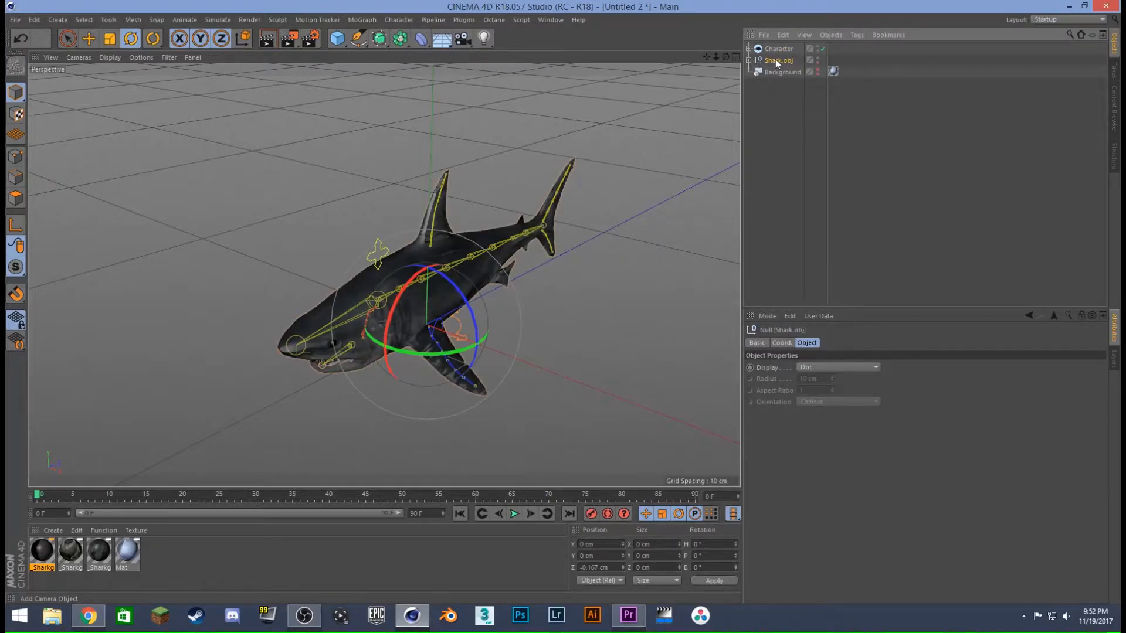
{"action": "right_click", "coordinate": [777, 61]}
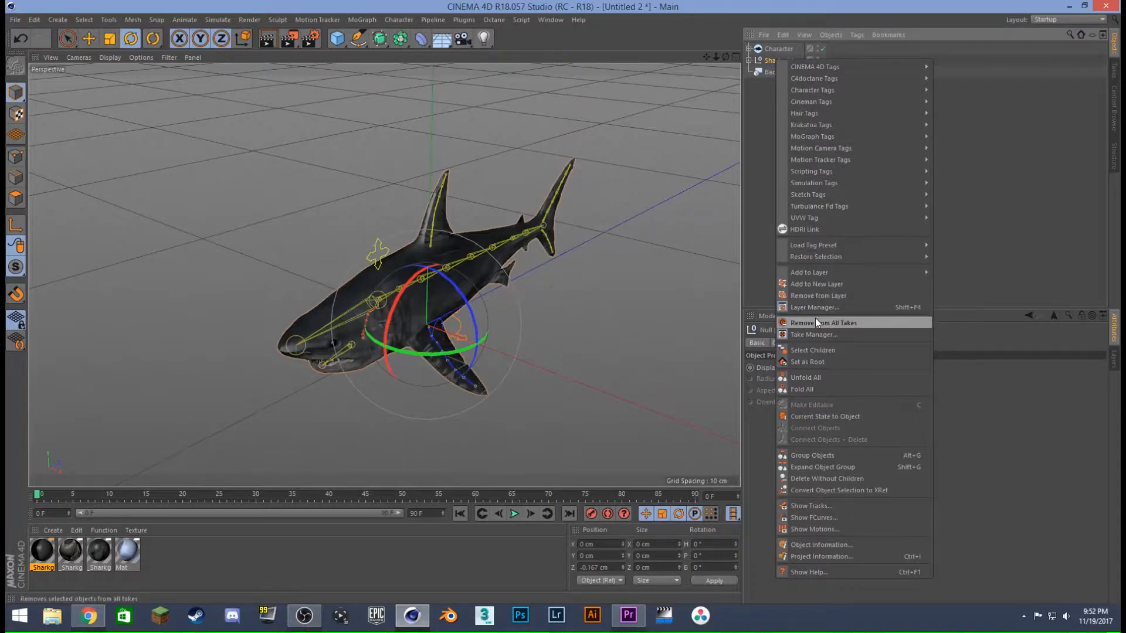
{"action": "left_click", "coordinate": [812, 350]}
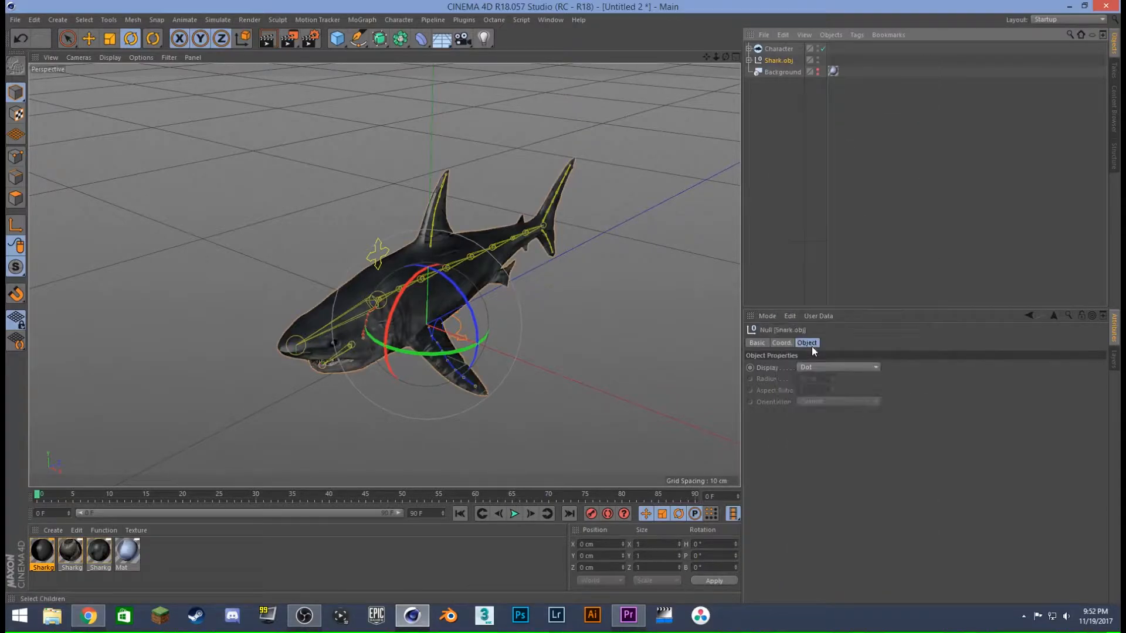
{"action": "right_click", "coordinate": [784, 65]}
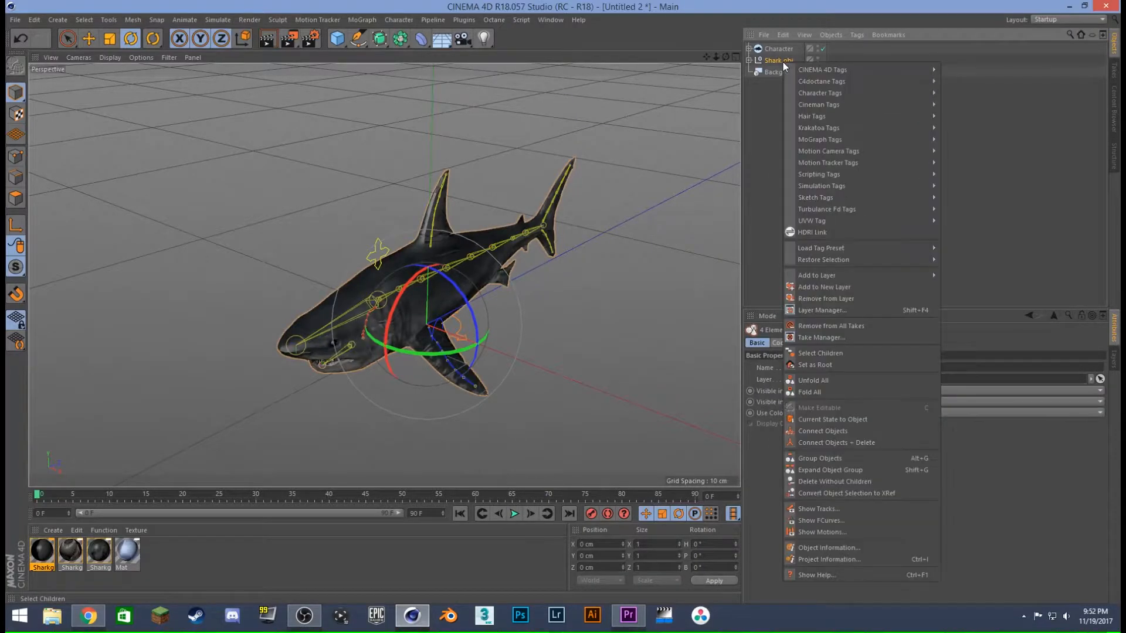
{"action": "left_click", "coordinate": [837, 443]}
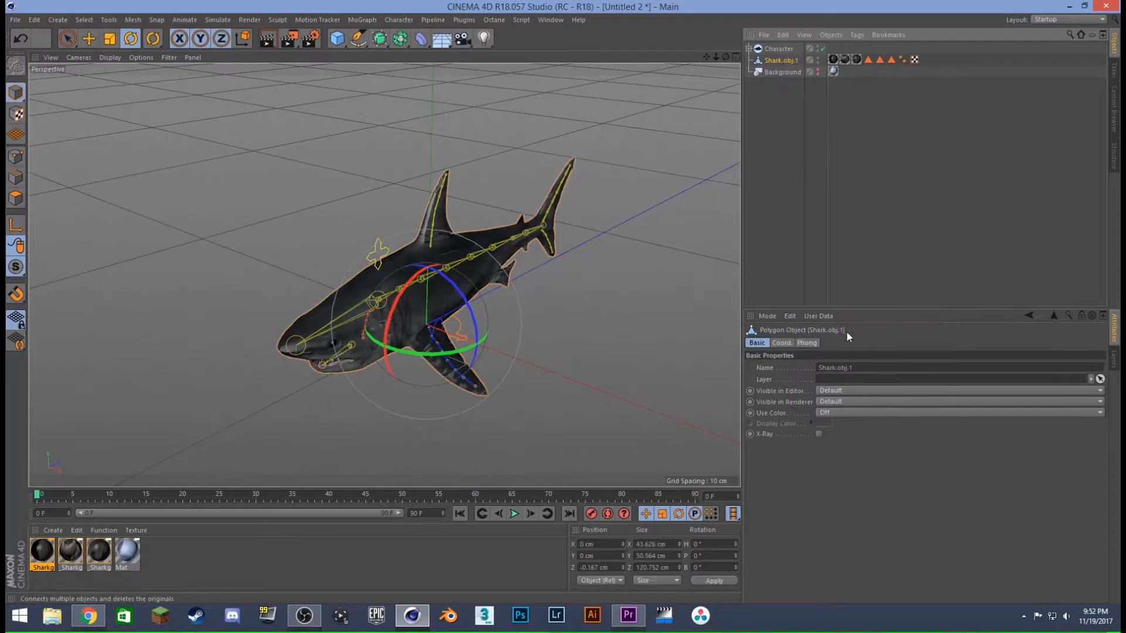
{"action": "left_click", "coordinate": [779, 49]}
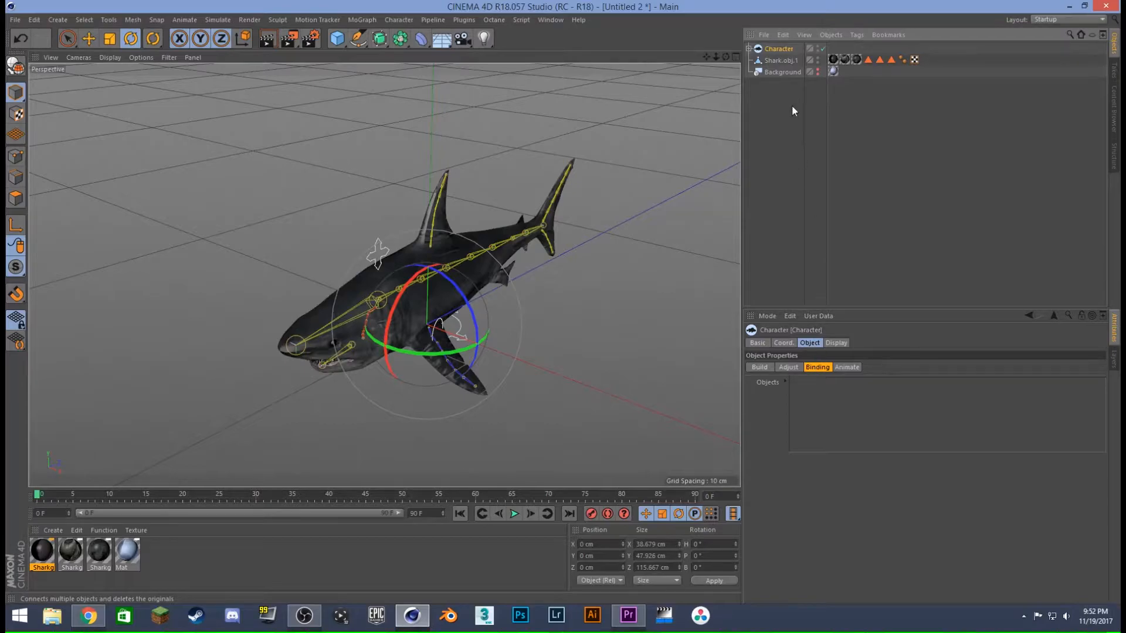
- Bind Shark.obj.1 to the Character rig, switch the rig to Animate mode and play back the swimming motion
{"action": "left_click_drag", "start_coordinate": [822, 391], "coordinate": [822, 397]}
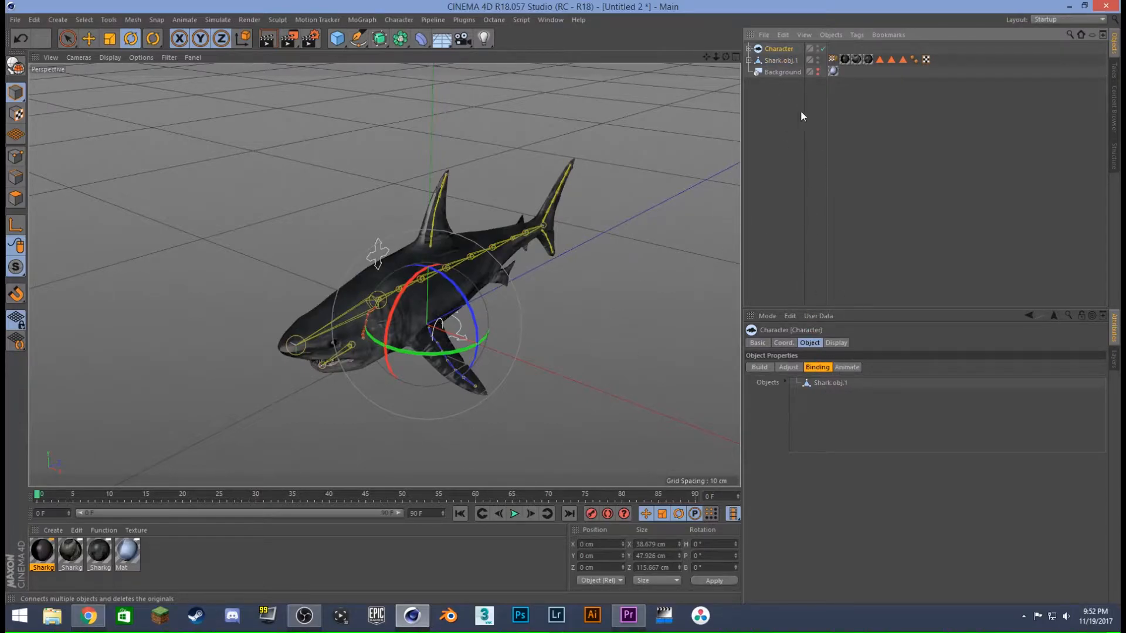
{"action": "left_click", "coordinate": [849, 367]}
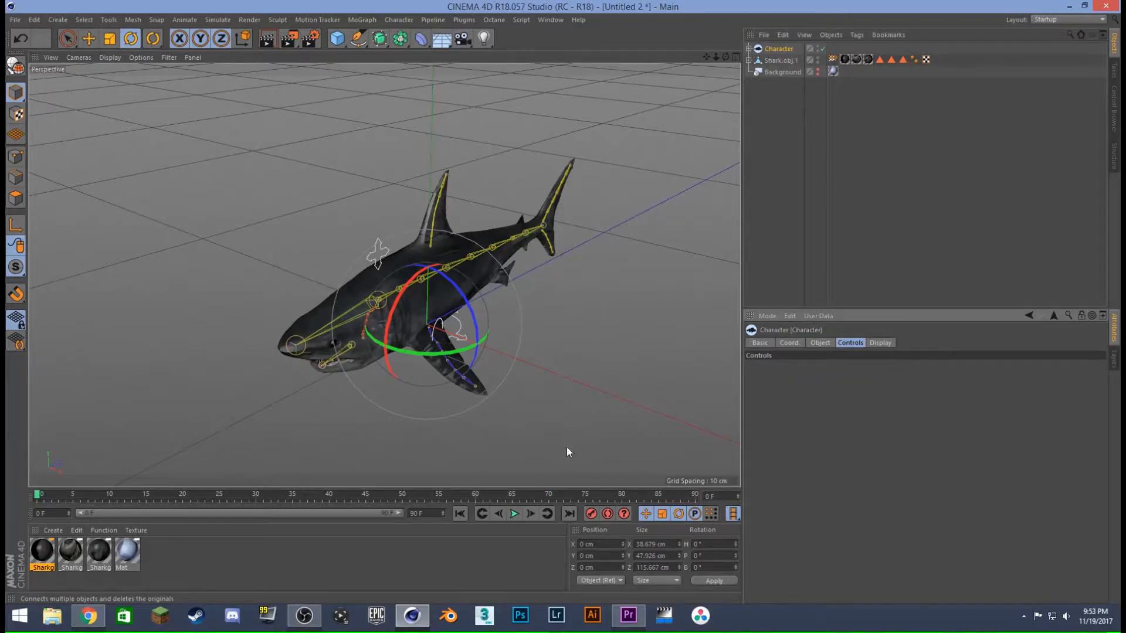
{"action": "left_click", "coordinate": [513, 514]}
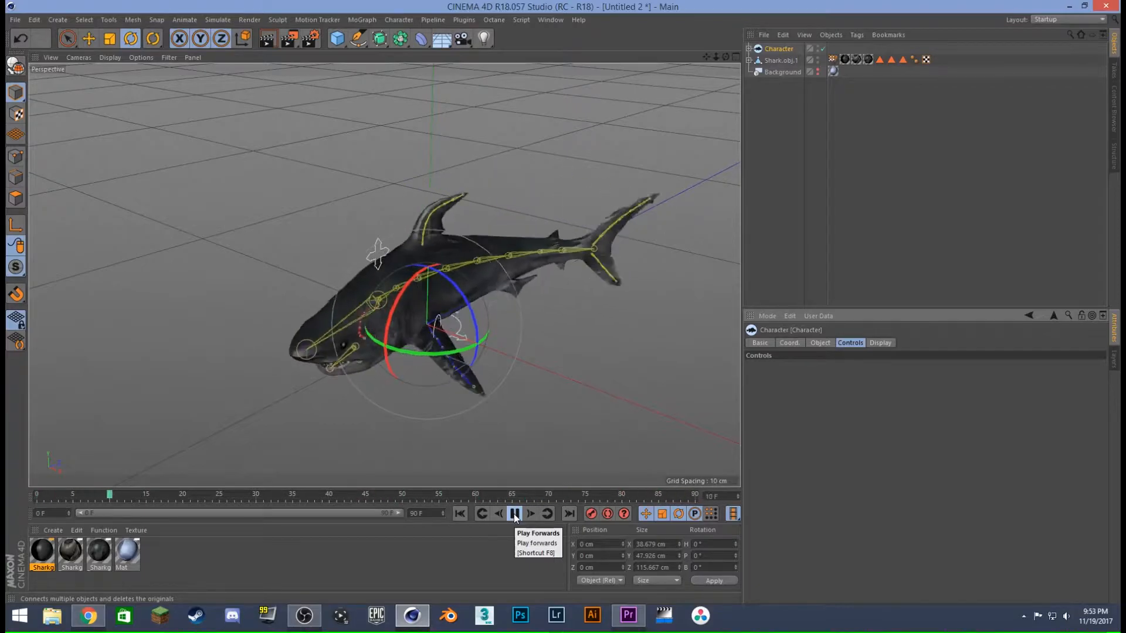
{"action": "left_click", "coordinate": [514, 514]}
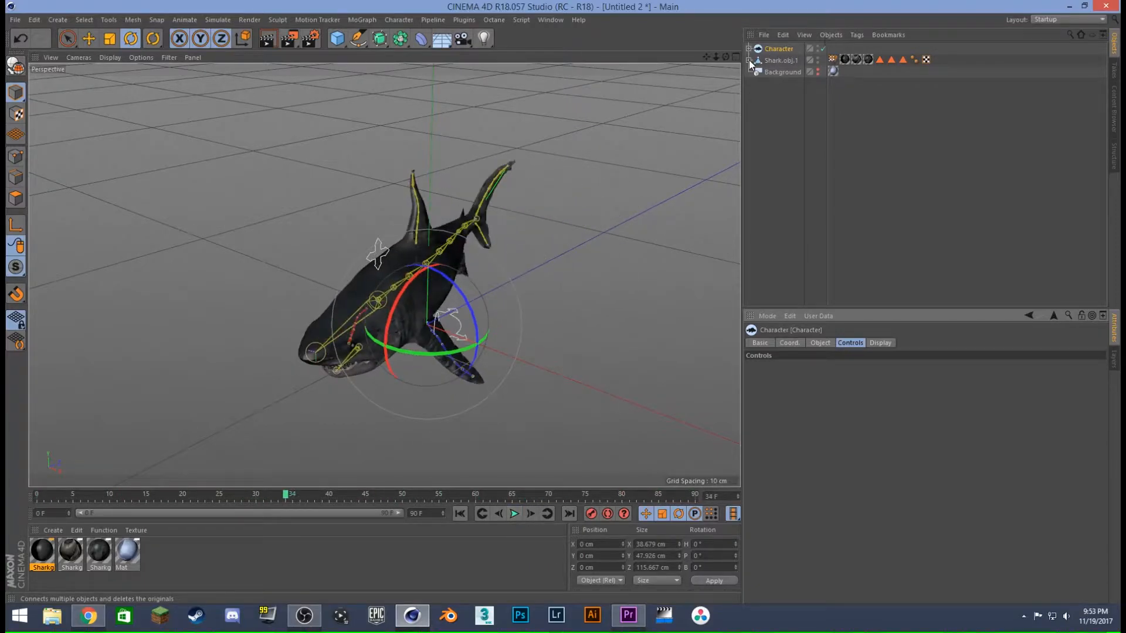
- Inspect the fin, tail and jaw components under the Character's Spine-IK, collapse the hierarchy and return to the first frame
{"action": "left_click", "coordinate": [767, 61]}
{"action": "left_click", "coordinate": [774, 50]}
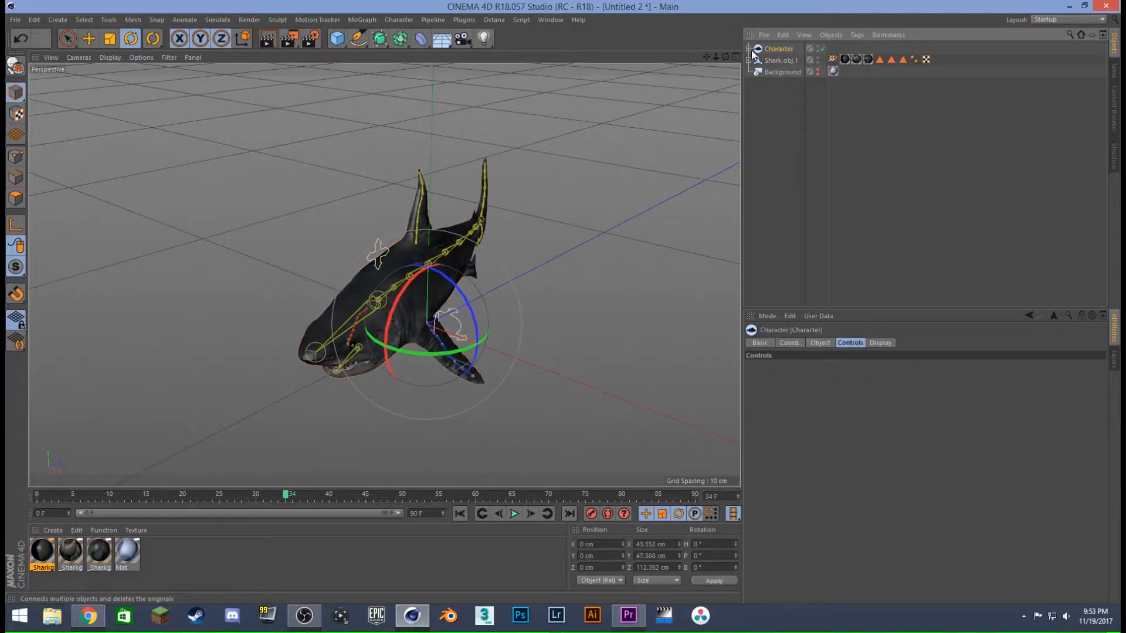
{"action": "left_click", "coordinate": [749, 48]}
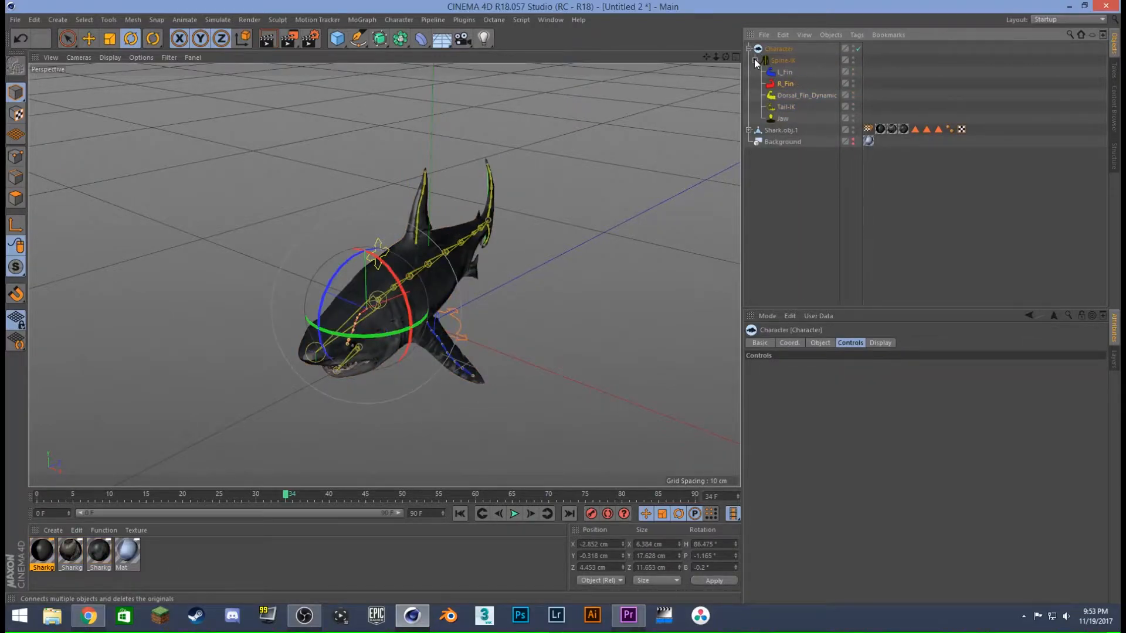
{"action": "left_click", "coordinate": [796, 94]}
{"action": "left_click", "coordinate": [792, 107]}
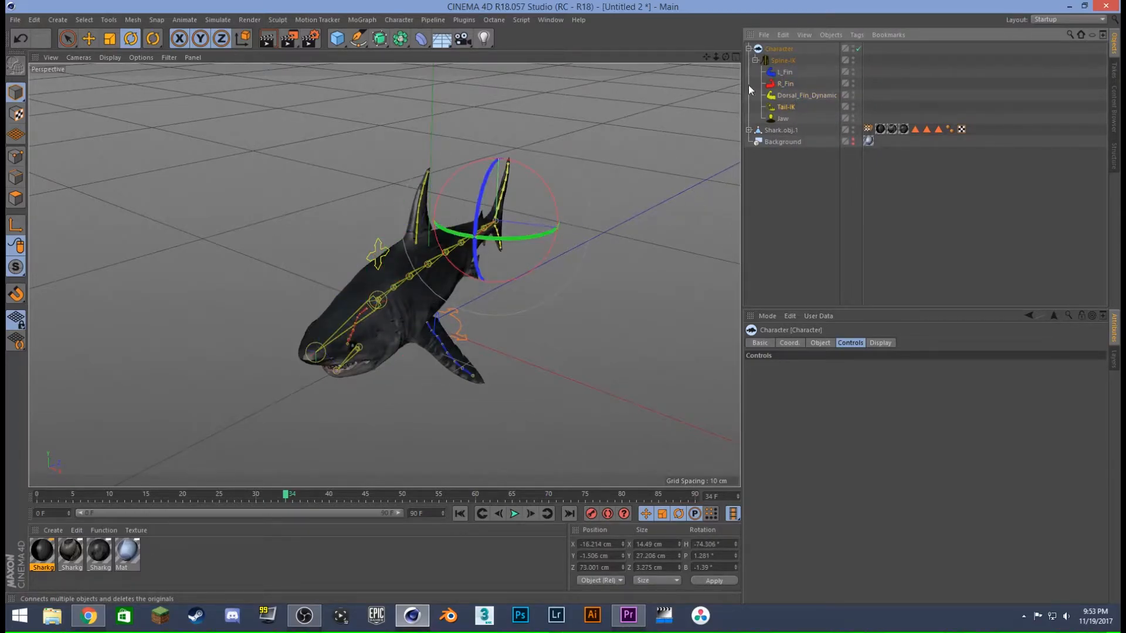
{"action": "left_click", "coordinate": [754, 60]}
{"action": "left_click", "coordinate": [748, 48]}
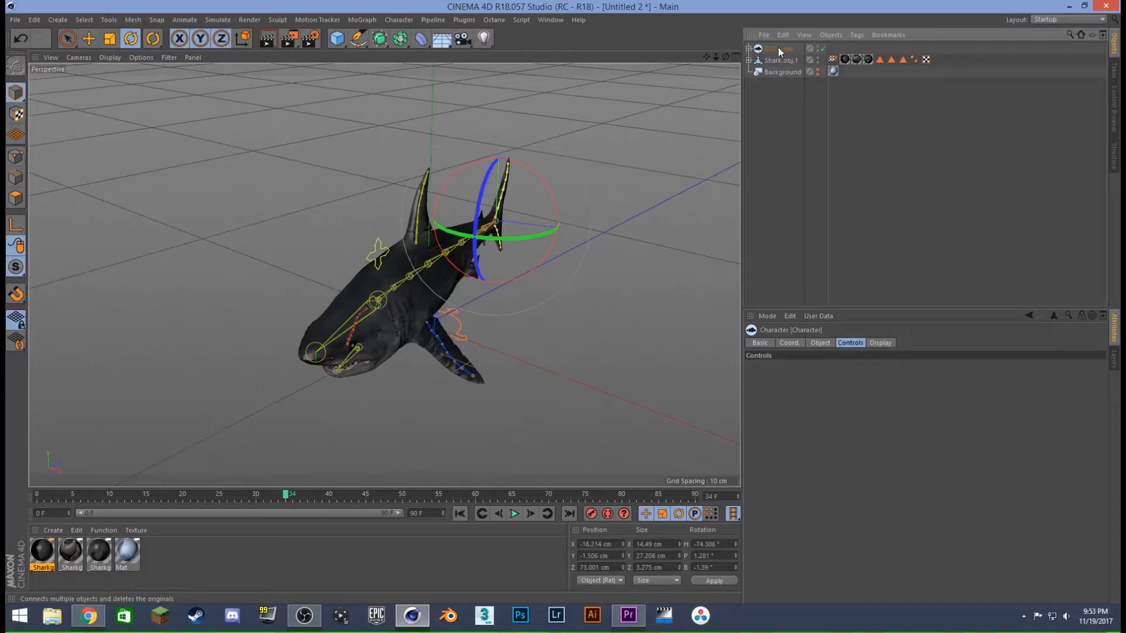
{"action": "left_click", "coordinate": [779, 48]}
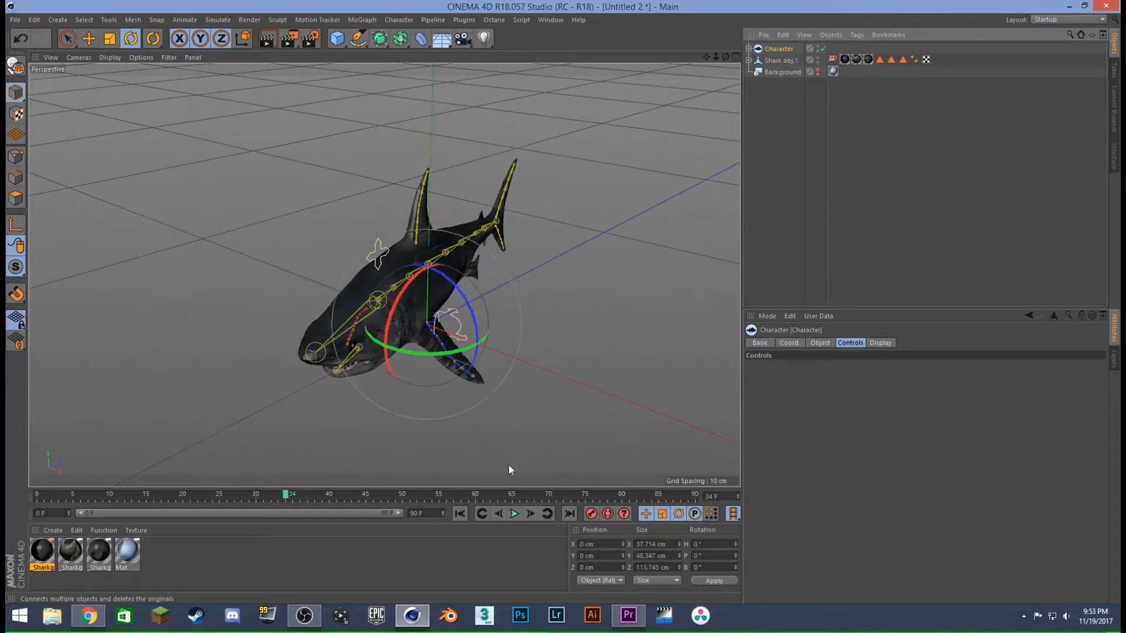
{"action": "left_click", "coordinate": [459, 513]}
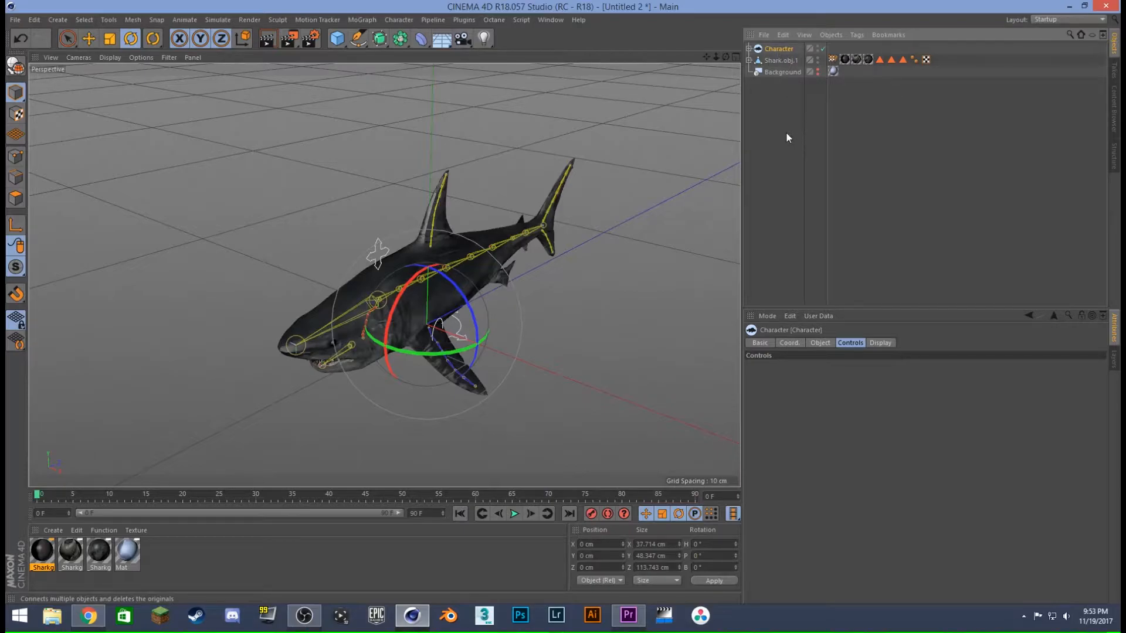
- Select Shark.obj.1, play the swim animation again and rewind to frame 0
{"action": "left_click", "coordinate": [777, 62]}
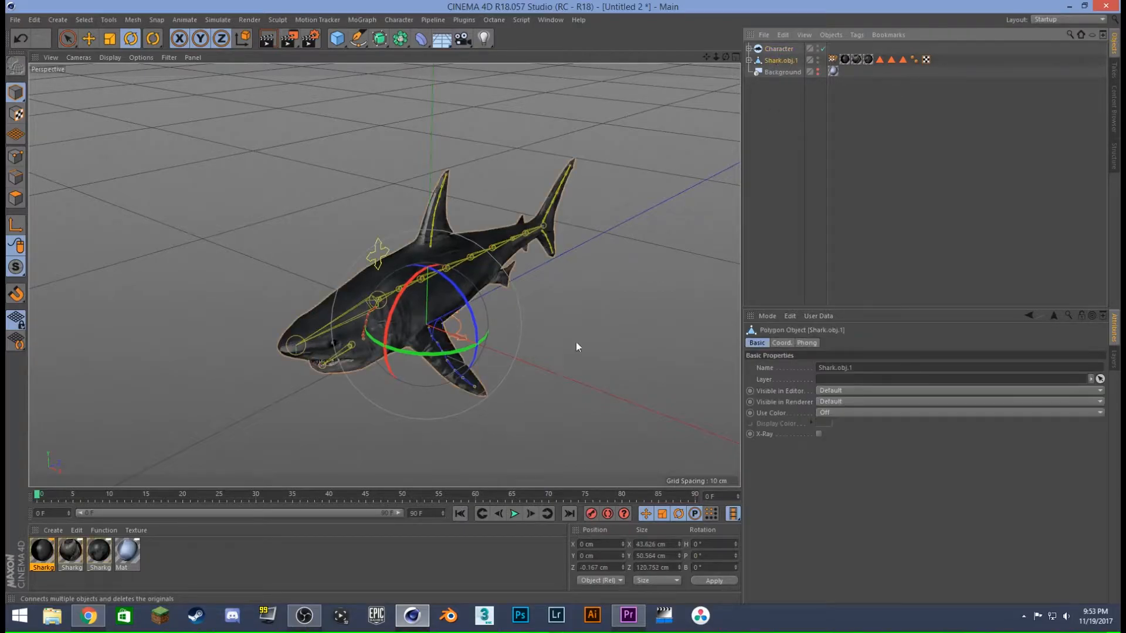
{"action": "left_click", "coordinate": [517, 513]}
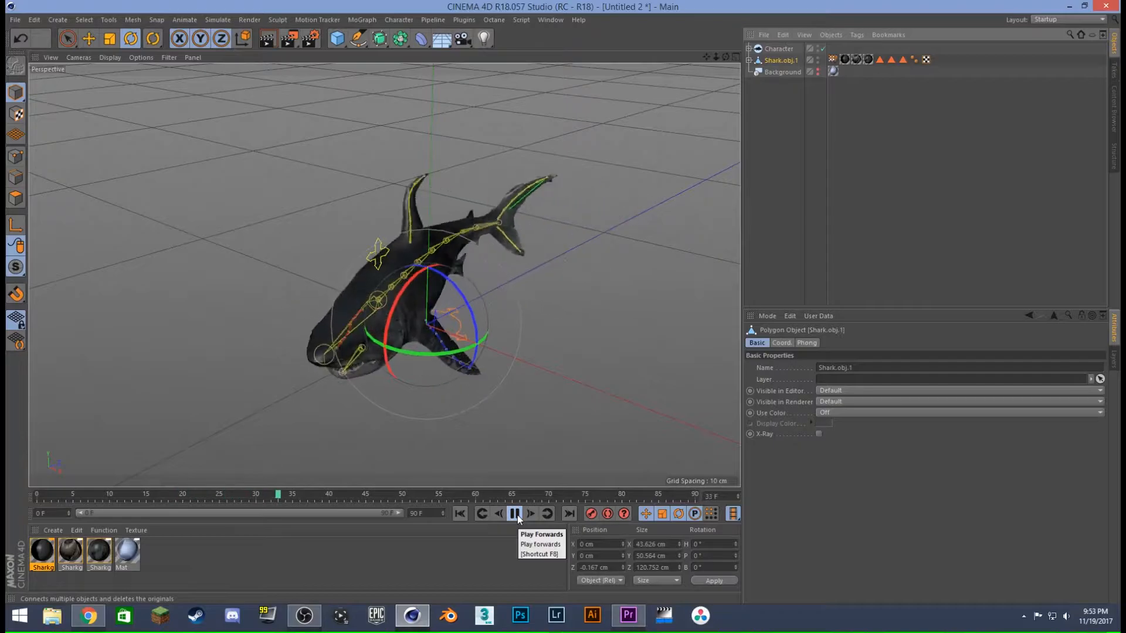
{"action": "left_click", "coordinate": [460, 514]}
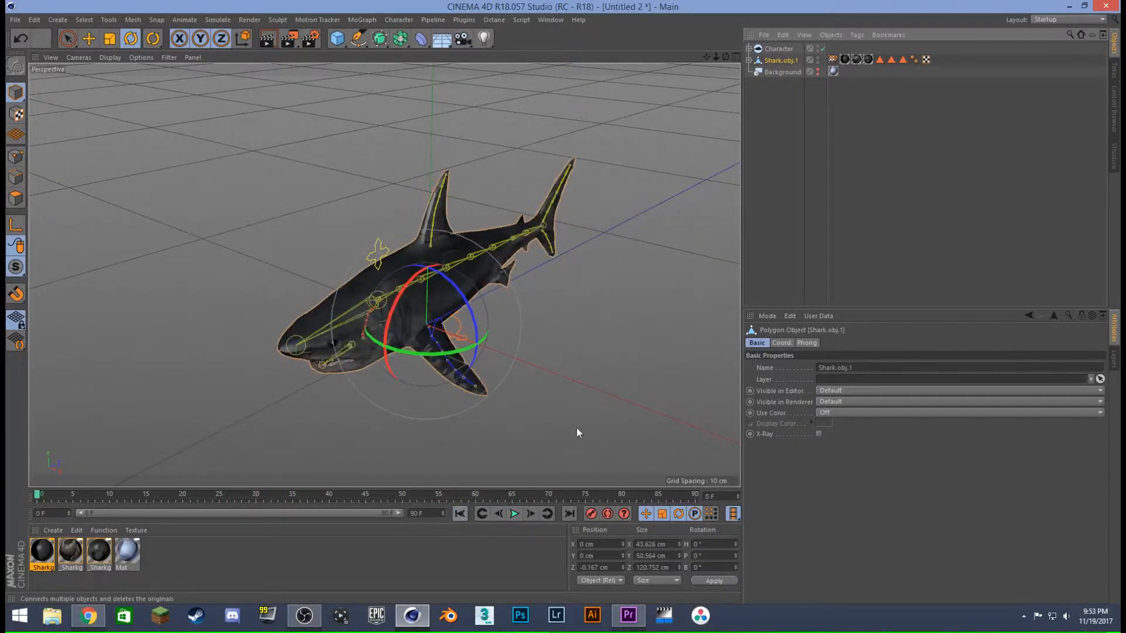
- Open the Character's Spine-IK controls, raise Speed to 286 % and preview the faster swimming
{"action": "left_click", "coordinate": [773, 50]}
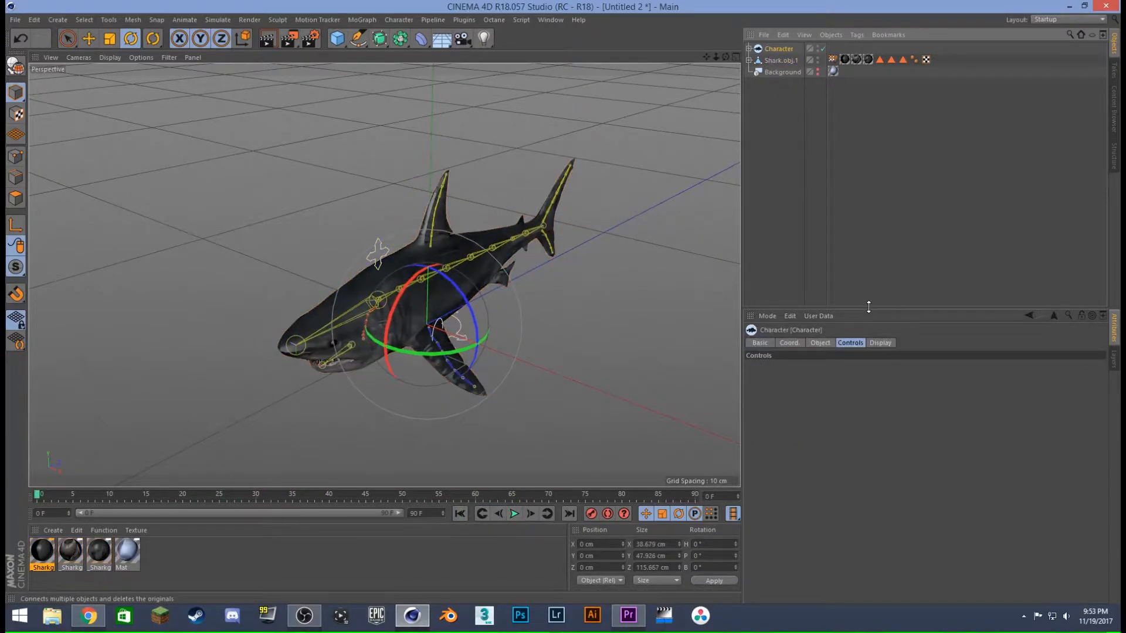
{"action": "left_click", "coordinate": [748, 49]}
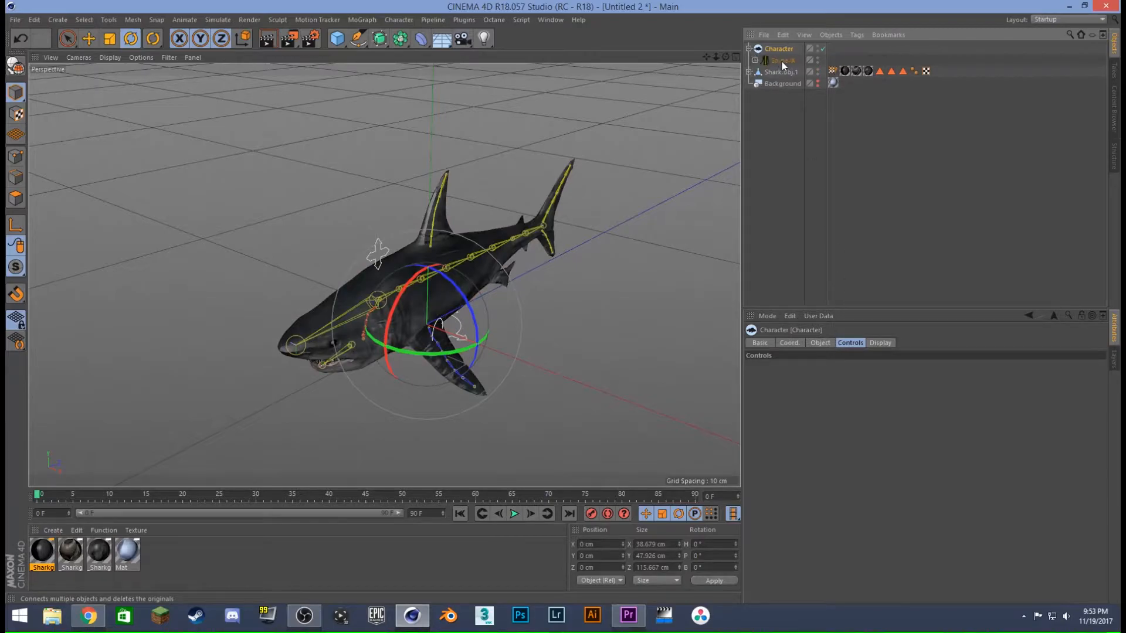
{"action": "left_click", "coordinate": [821, 344]}
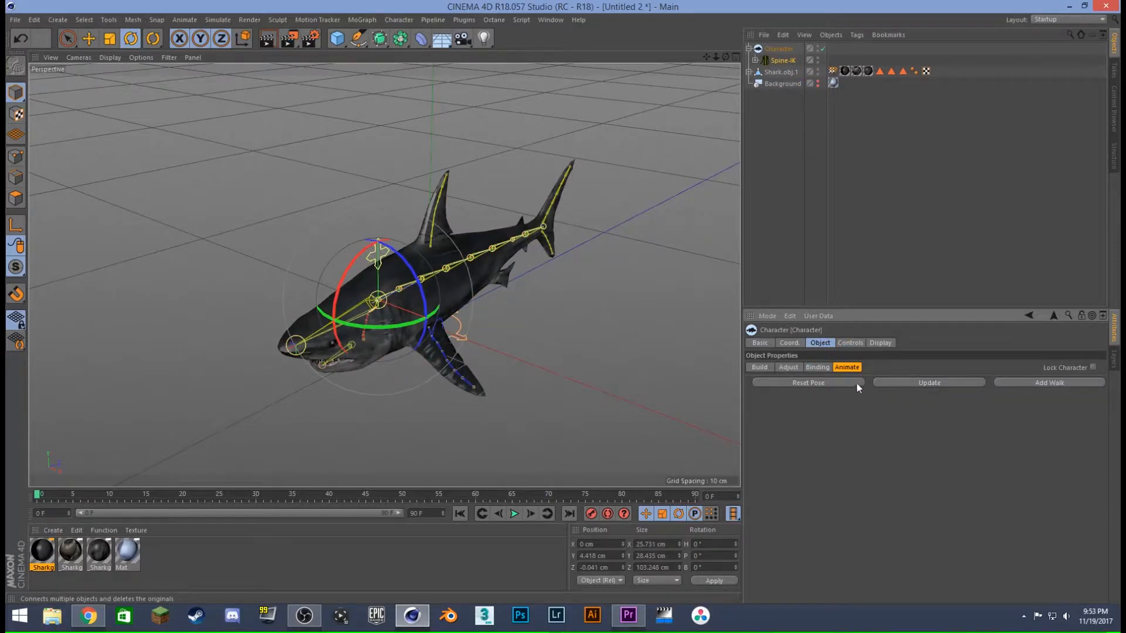
{"action": "left_click", "coordinate": [851, 342]}
{"action": "left_click_drag", "start_coordinate": [952, 380], "coordinate": [991, 378]}
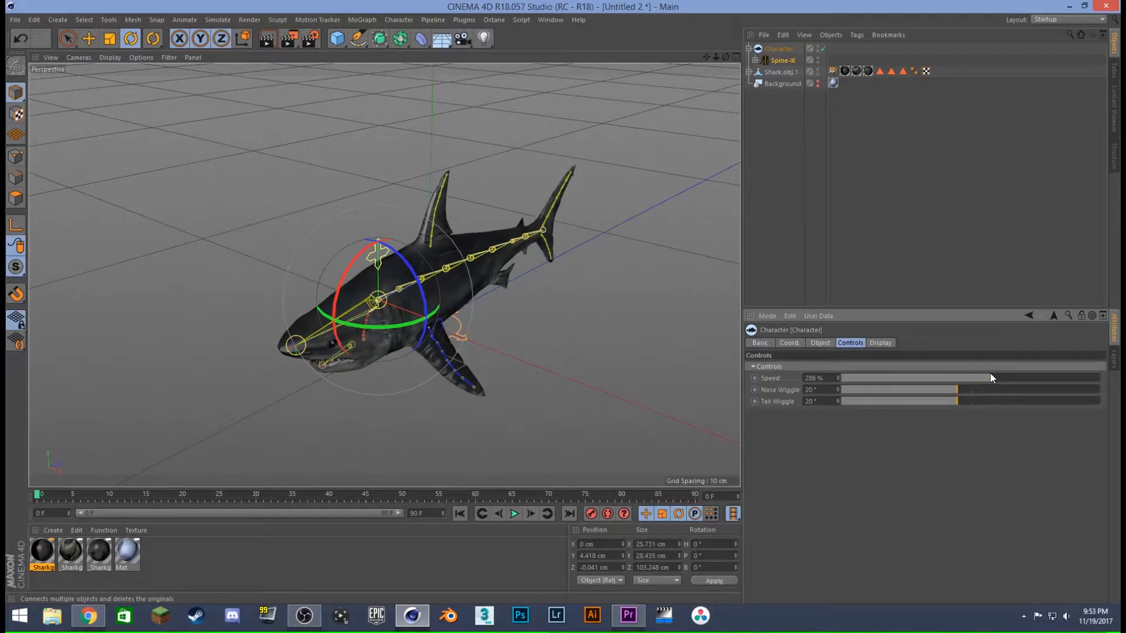
{"action": "left_click", "coordinate": [514, 514]}
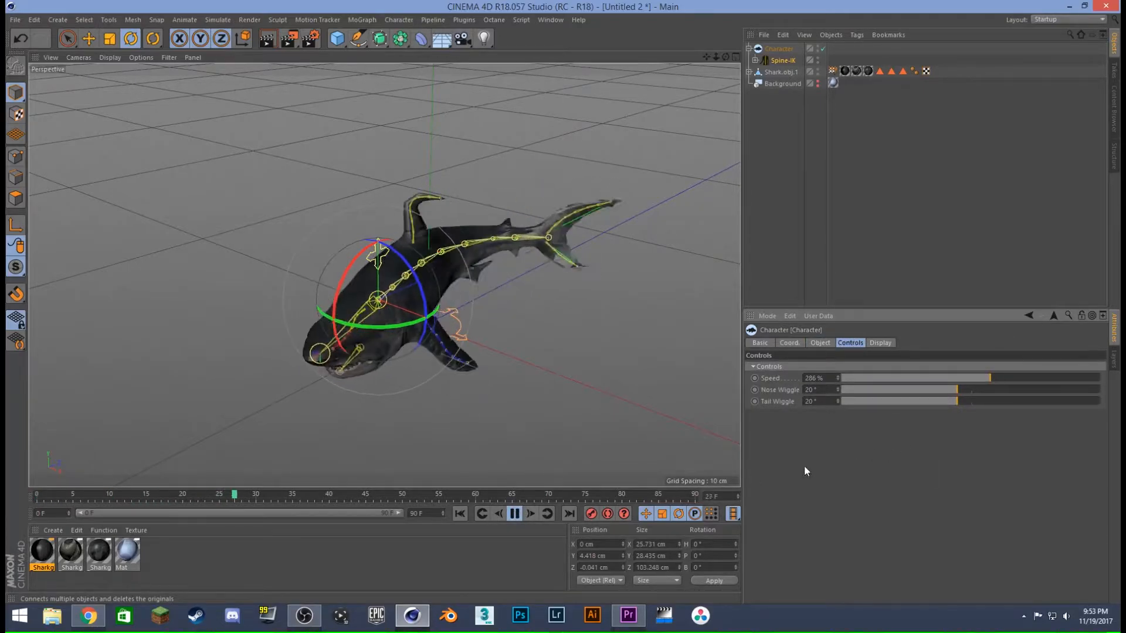
{"action": "left_click", "coordinate": [514, 514]}
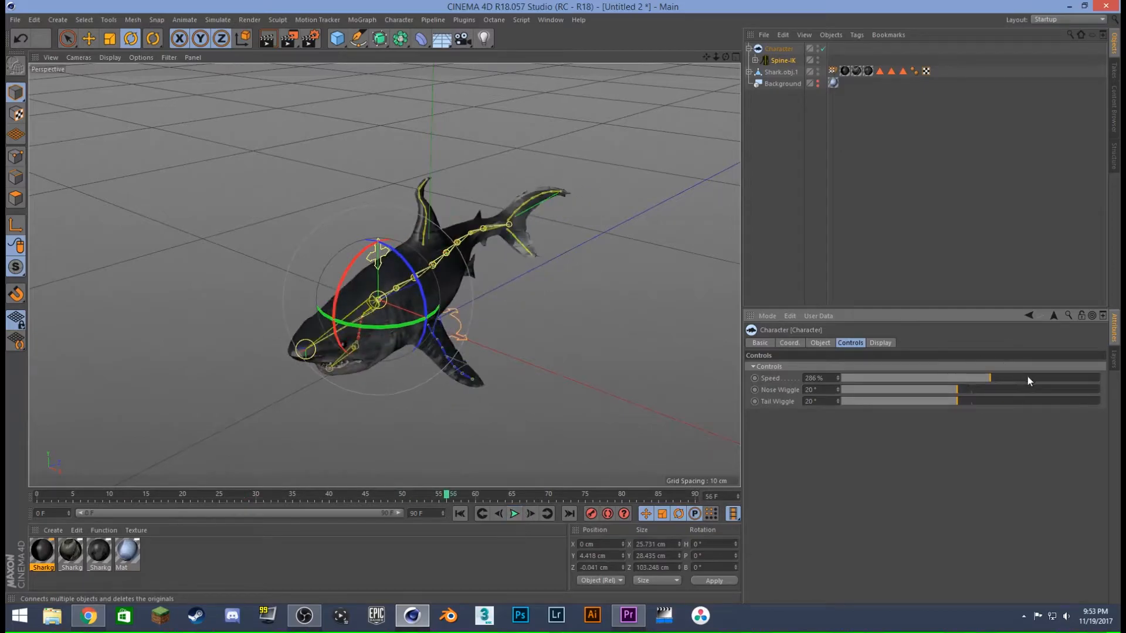
- Try a Spine-IK Speed of 436 % in playback, undo the Speed changes and preview the swimming again
{"action": "left_click_drag", "start_coordinate": [1026, 377], "coordinate": [1059, 379]}
{"action": "left_click", "coordinate": [514, 514]}
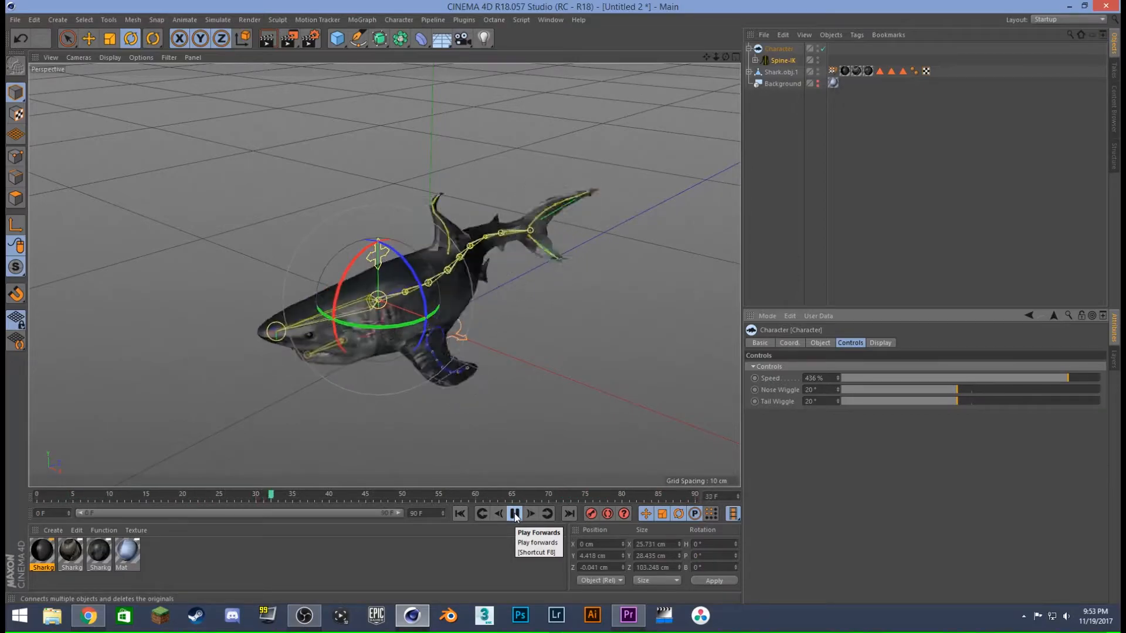
{"action": "left_click", "coordinate": [514, 514]}
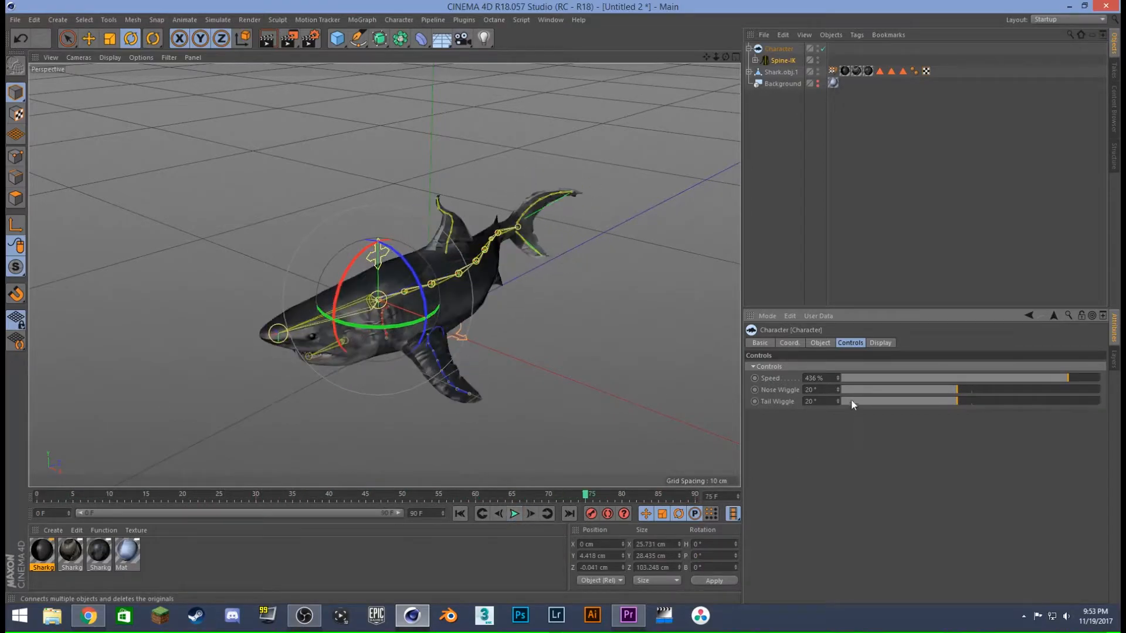
{"action": "key", "text": "ctrl+z"}
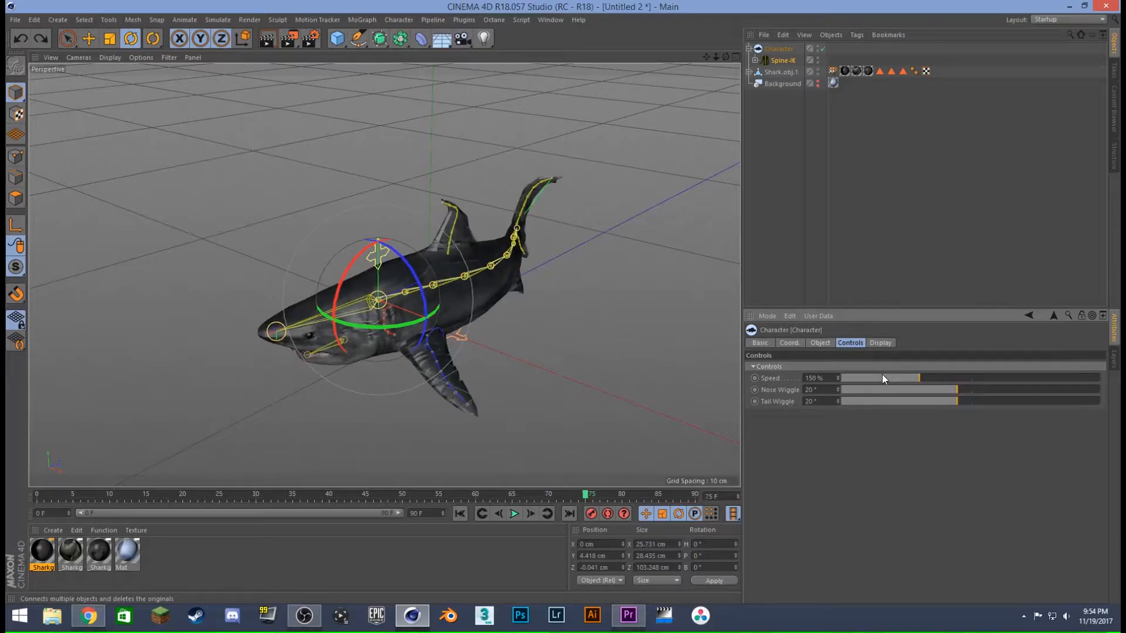
{"action": "left_click", "coordinate": [514, 514]}
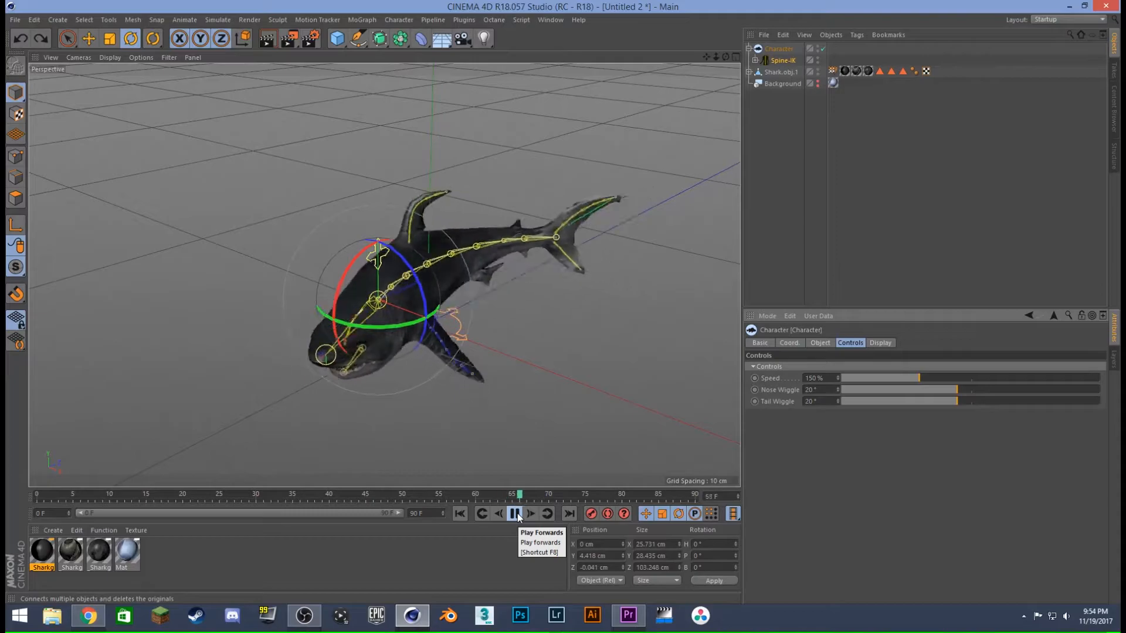
{"action": "left_click", "coordinate": [515, 515]}
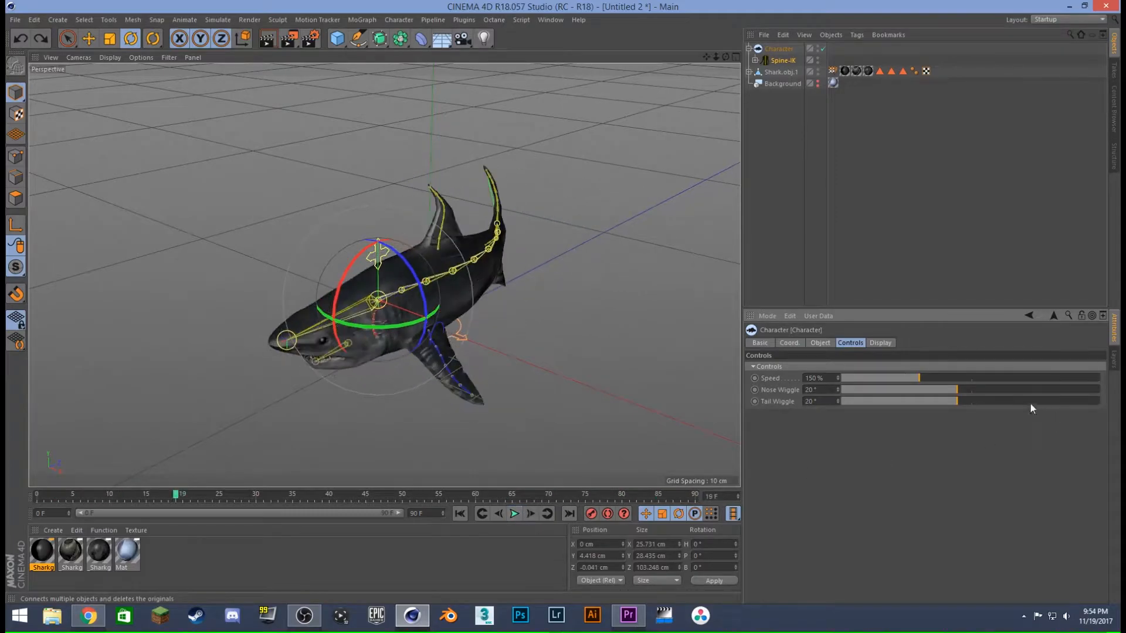
- Try a Nose Wiggle of 43°, undo it, play the swim animation and rewind to the first frame
{"action": "left_click_drag", "start_coordinate": [983, 389], "coordinate": [1087, 385]}
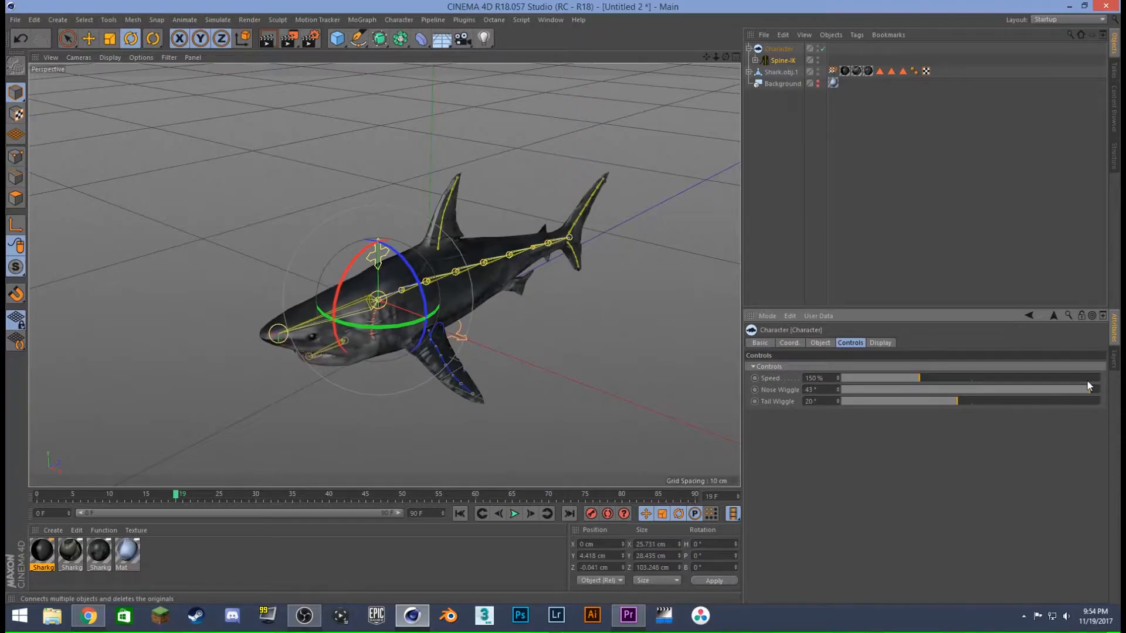
{"action": "key", "text": "ctrl+z"}
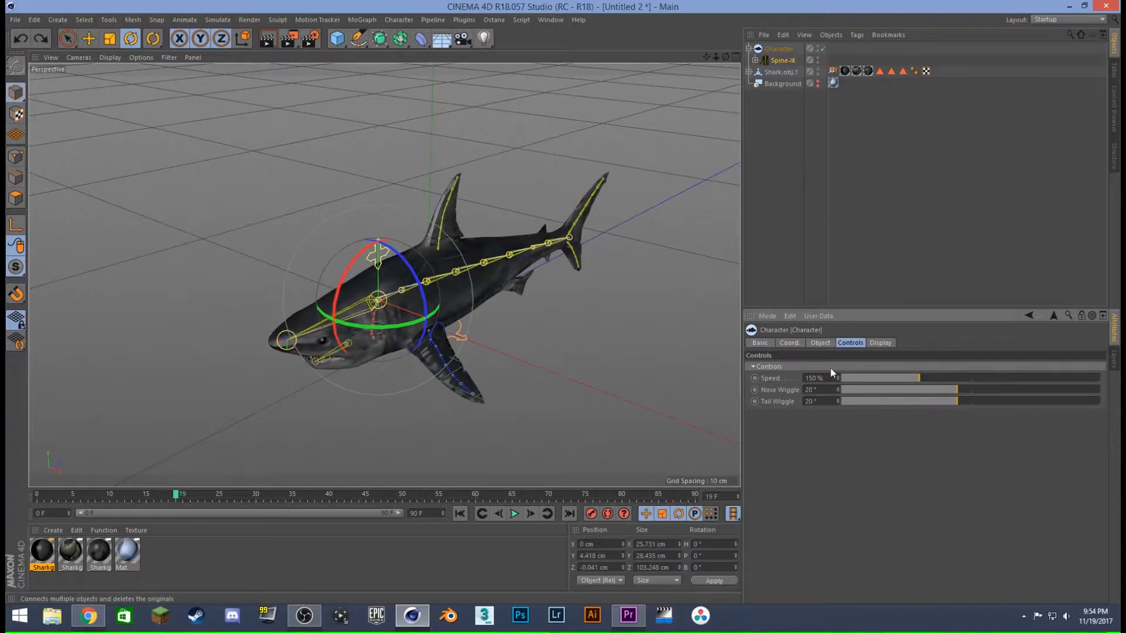
{"action": "left_click", "coordinate": [521, 516]}
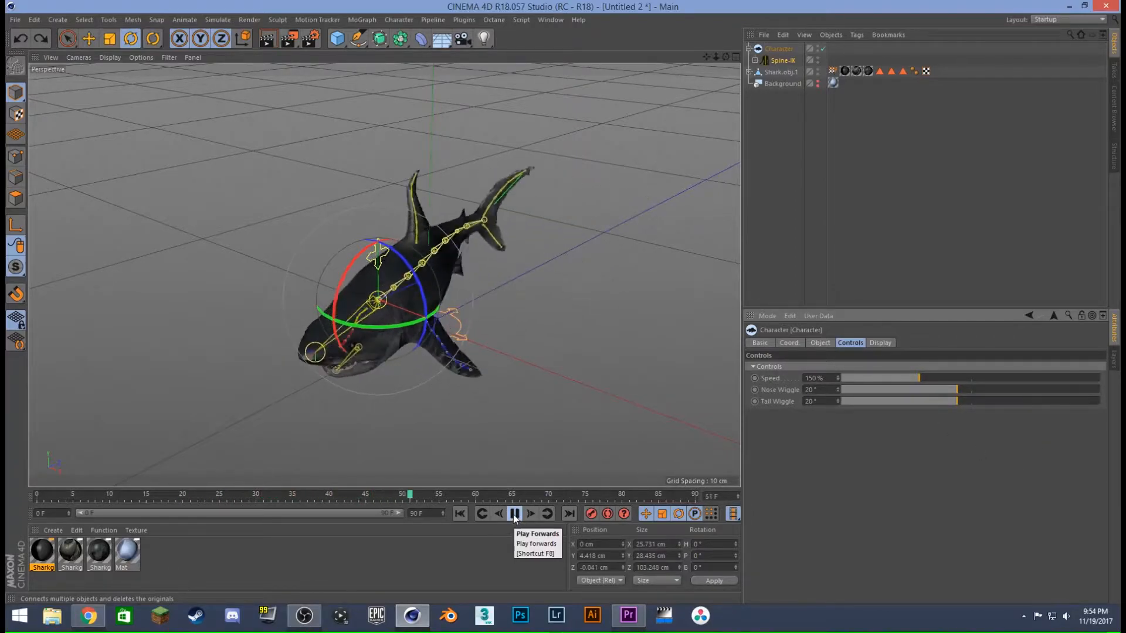
{"action": "left_click", "coordinate": [460, 514]}
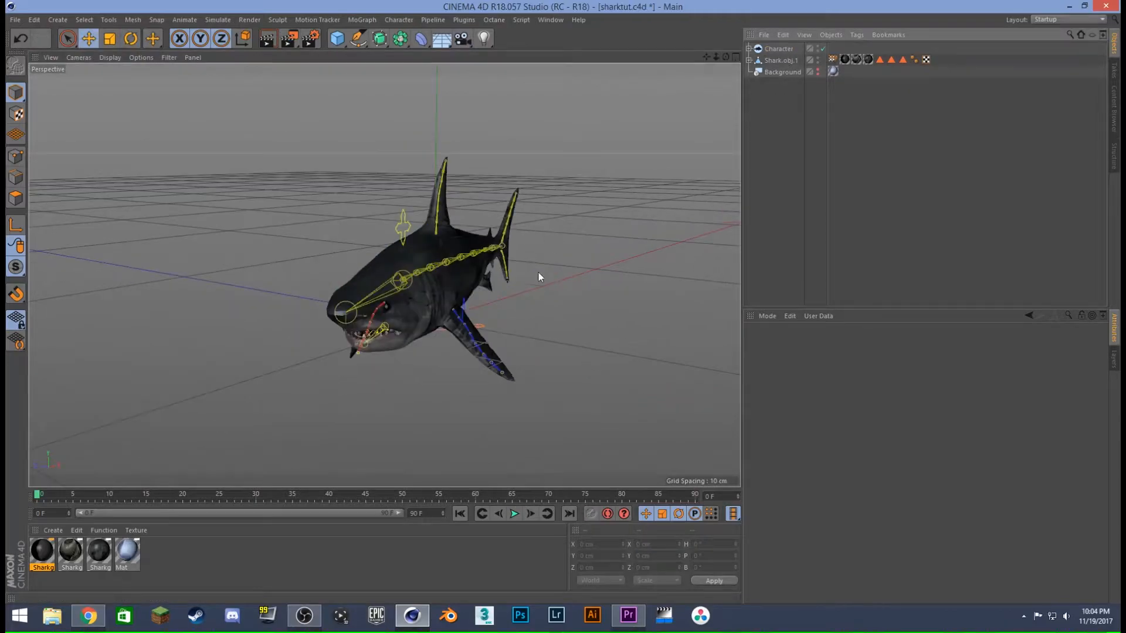
- Make the Background object visible in the viewport and orbit the view to place the shark in the pool beside the swimmer
{"action": "left_click_drag", "start_coordinate": [538, 272], "coordinate": [522, 328], "text": "alt"}
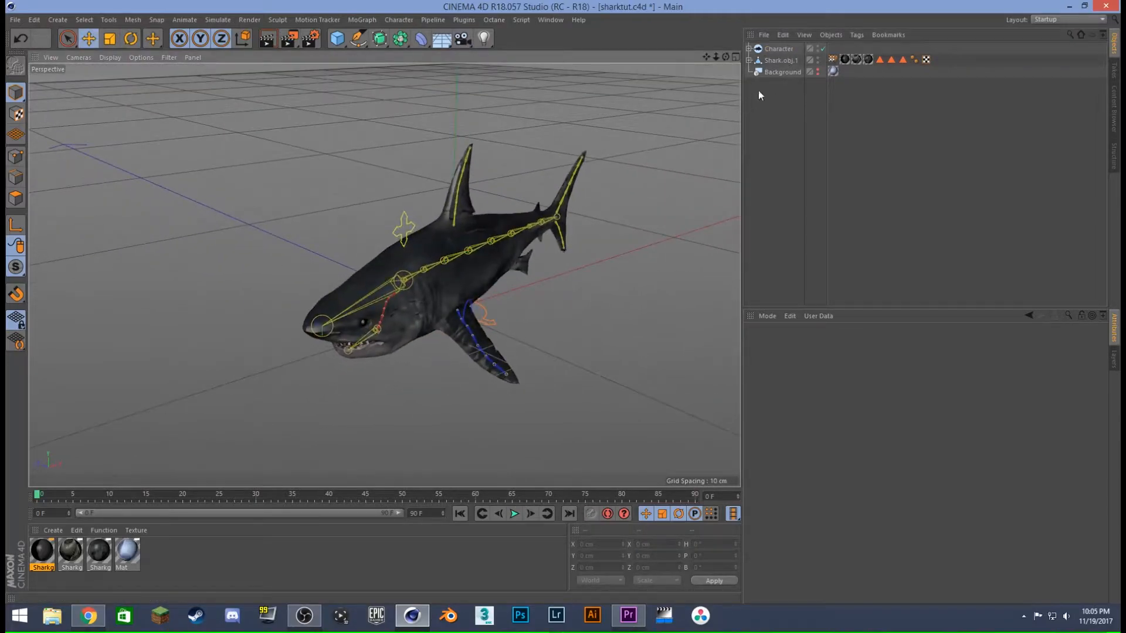
{"action": "left_click", "coordinate": [817, 69]}
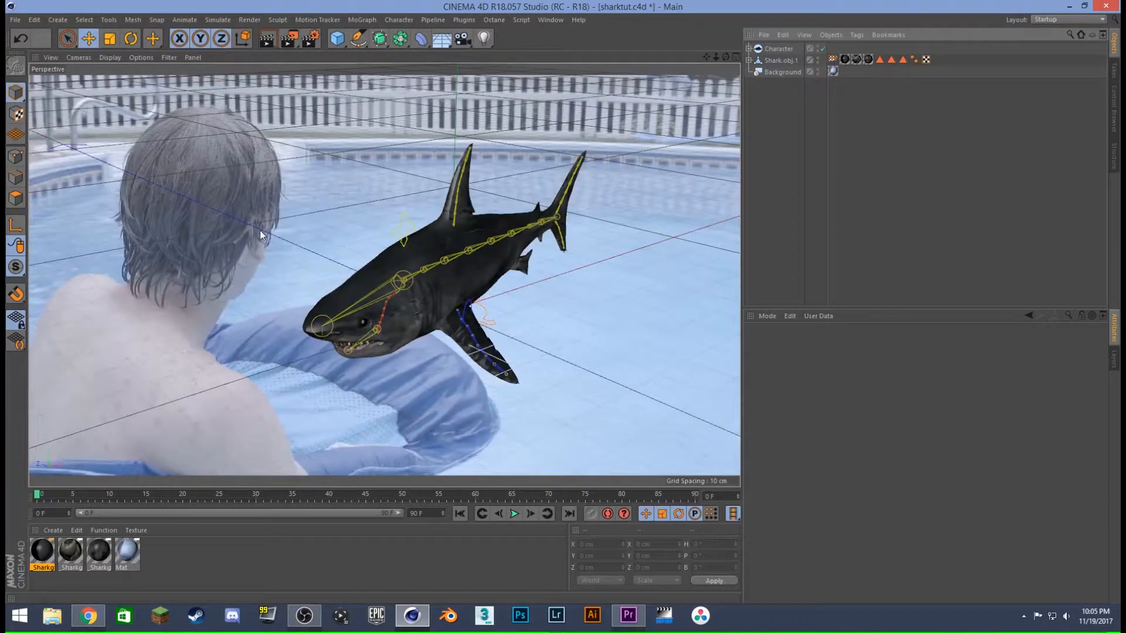
{"action": "left_click_drag", "start_coordinate": [446, 293], "coordinate": [482, 320], "text": "alt"}
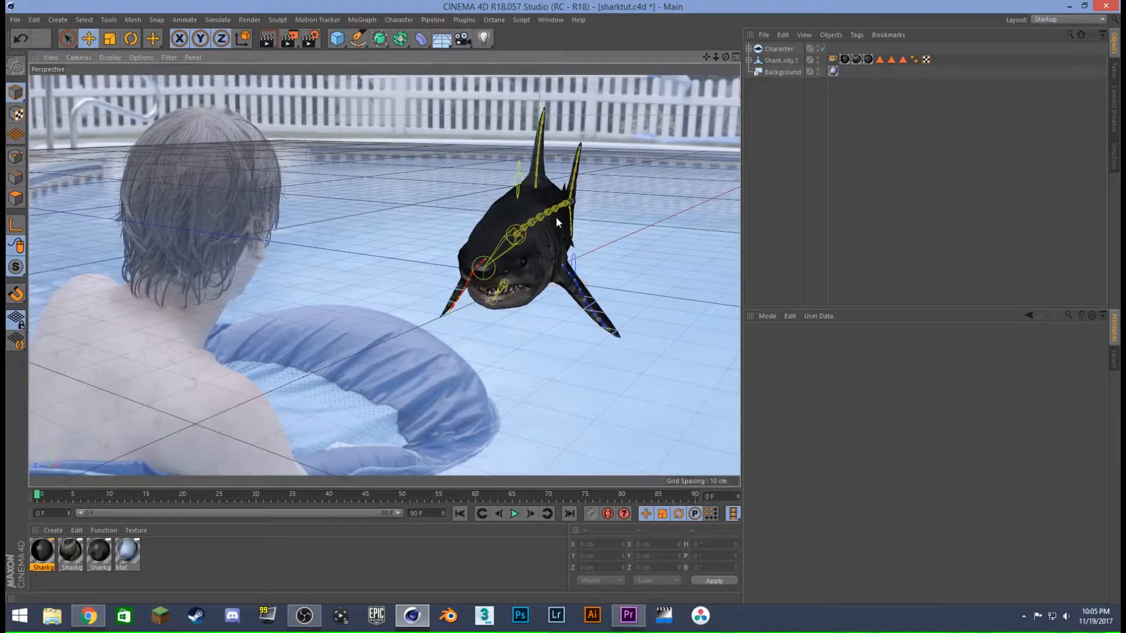
{"action": "left_click_drag", "start_coordinate": [556, 216], "coordinate": [541, 223], "text": "alt"}
- Add a camera to the scene and look through it in the viewport
{"action": "left_click", "coordinate": [786, 49]}
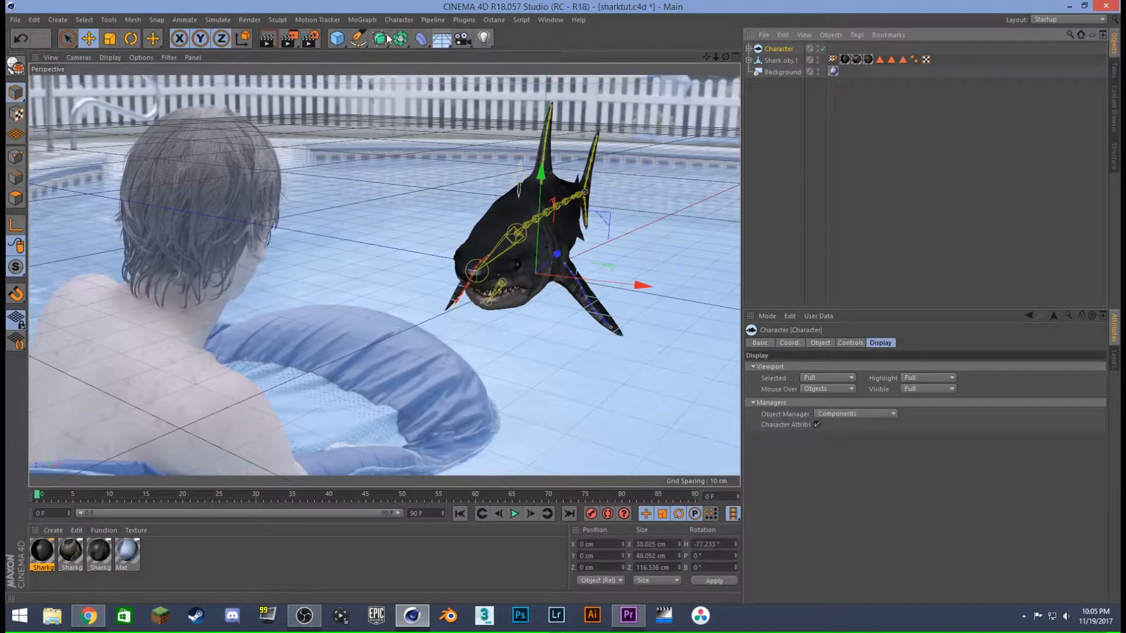
{"action": "left_click", "coordinate": [463, 38]}
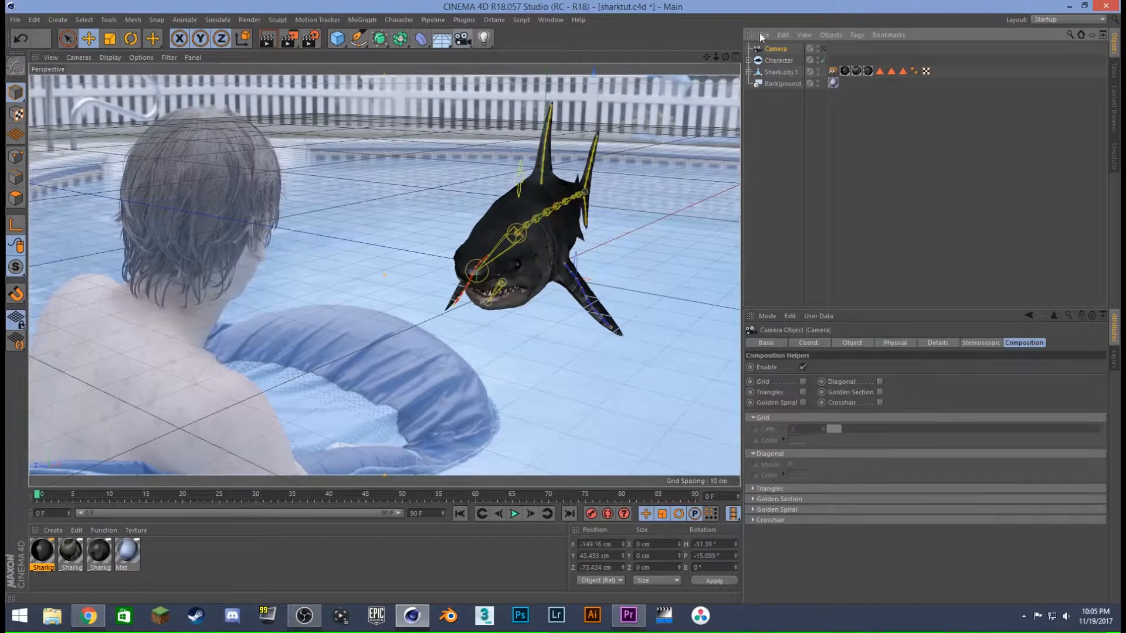
{"action": "left_click", "coordinate": [823, 48]}
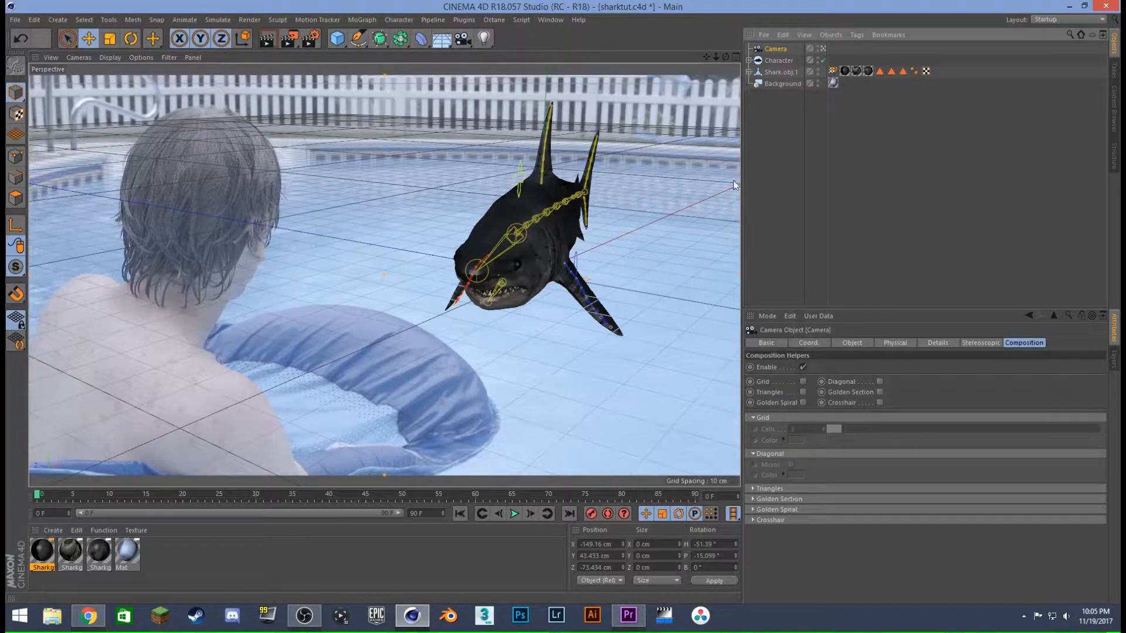
- Orbit, pull back and tilt the camera until the floor grid follows the pool's perspective and the shark sits beside the swimmer
{"action": "left_click_drag", "start_coordinate": [483, 238], "coordinate": [502, 269], "text": "alt"}
{"action": "middle_click_drag", "start_coordinate": [501, 269], "coordinate": [564, 265], "text": "alt"}
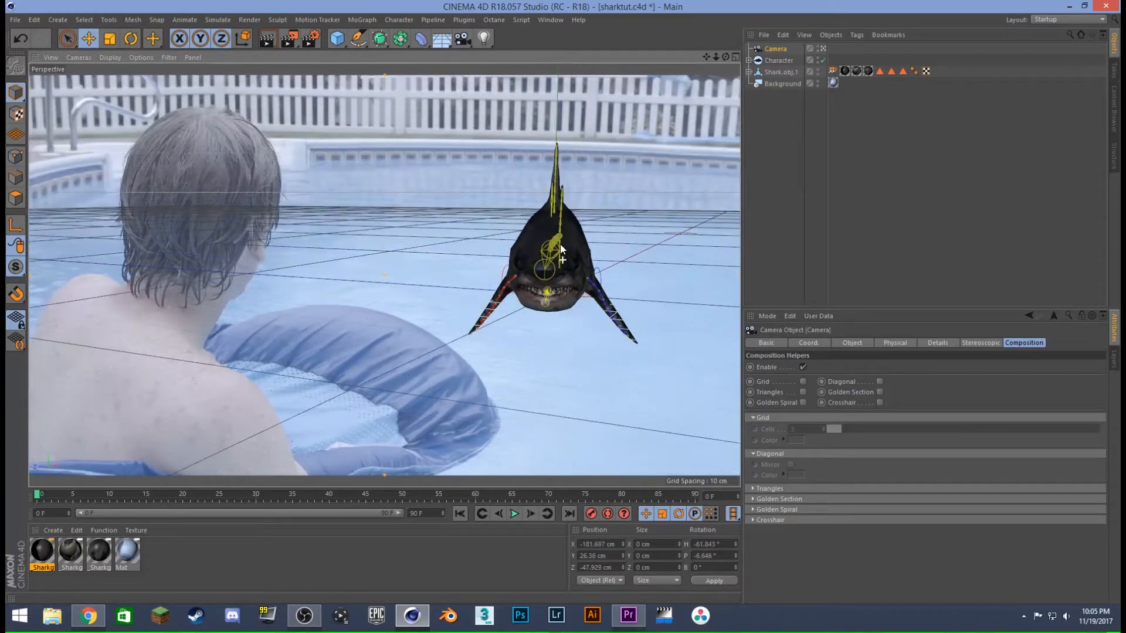
{"action": "left_click_drag", "start_coordinate": [571, 256], "coordinate": [596, 227], "text": "alt"}
{"action": "mouse_move", "coordinate": [596, 228]}
{"action": "middle_mouse_down", "text": "alt"}
{"action": "mouse_move", "coordinate": [632, 187]}
{"action": "mouse_move", "coordinate": [610, 224]}
{"action": "middle_mouse_up", "text": "alt"}
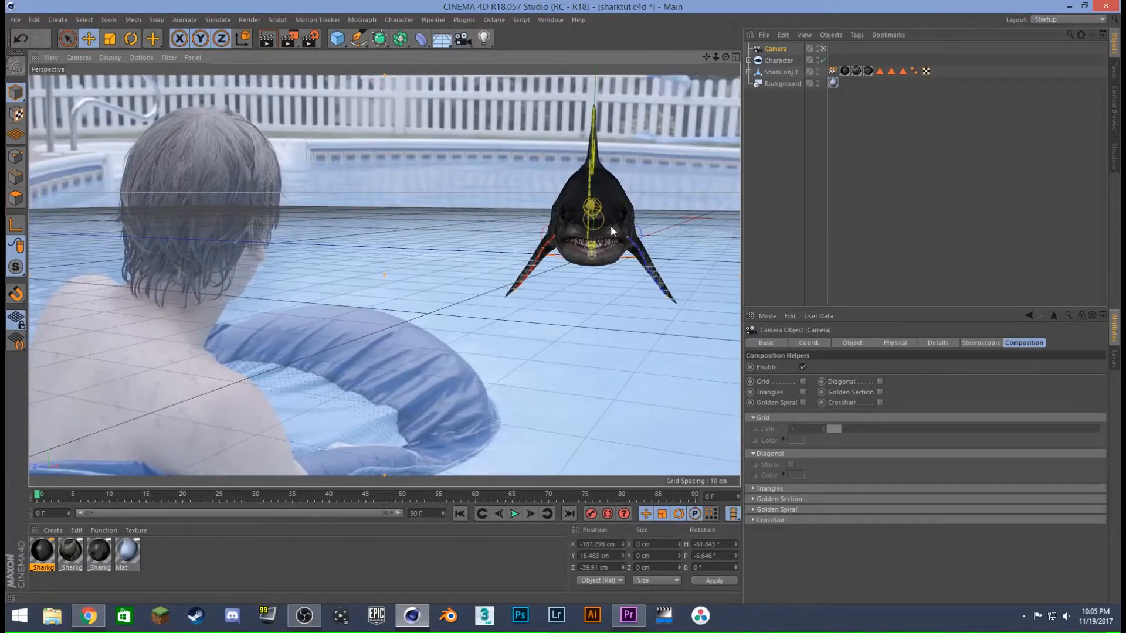
{"action": "left_click_drag", "start_coordinate": [610, 226], "coordinate": [604, 237], "text": "alt"}
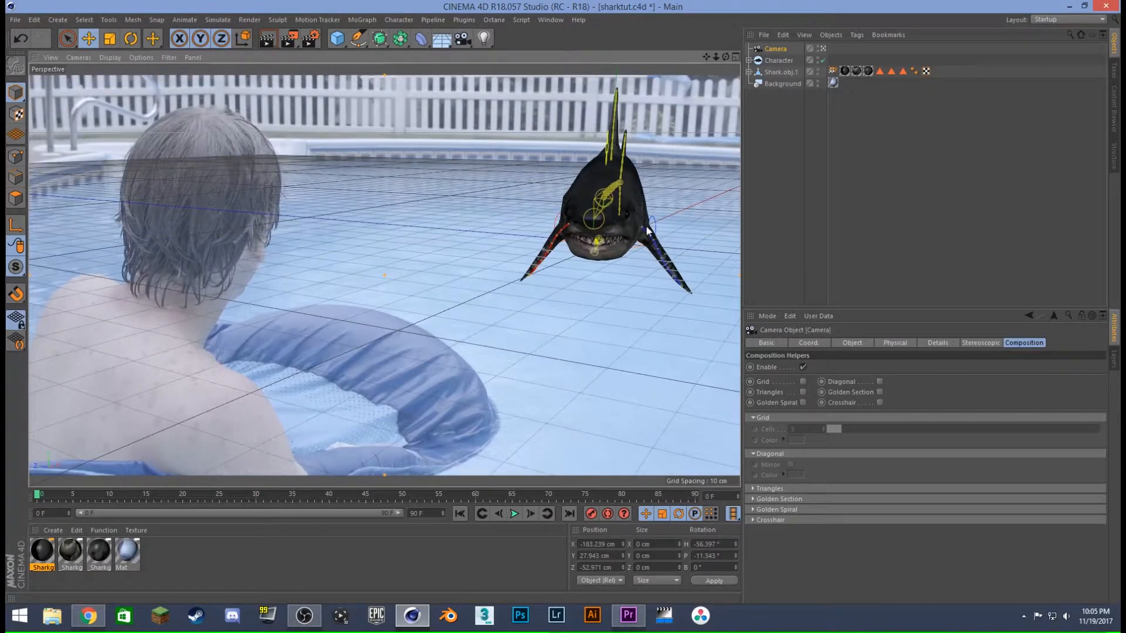
{"action": "scroll", "coordinate": [646, 231], "scroll_direction": "down", "scroll_amount": 2}
{"action": "scroll", "coordinate": [622, 227], "scroll_direction": "down", "scroll_amount": 2}
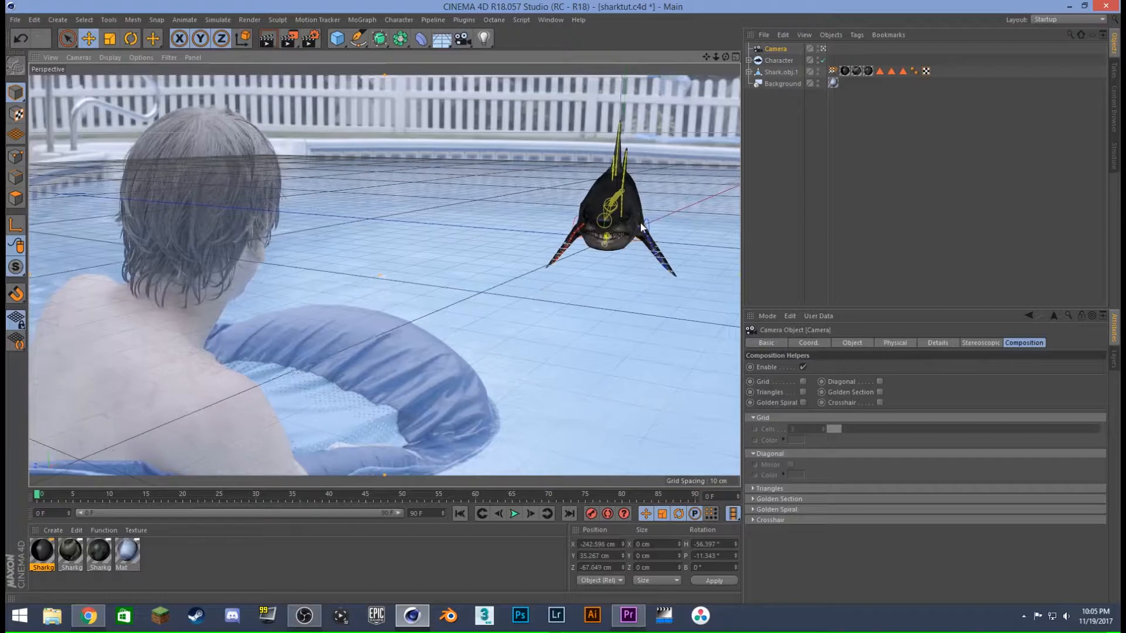
{"action": "scroll", "coordinate": [617, 226], "scroll_direction": "down", "scroll_amount": 1}
{"action": "scroll", "coordinate": [615, 226], "scroll_direction": "down", "scroll_amount": 1}
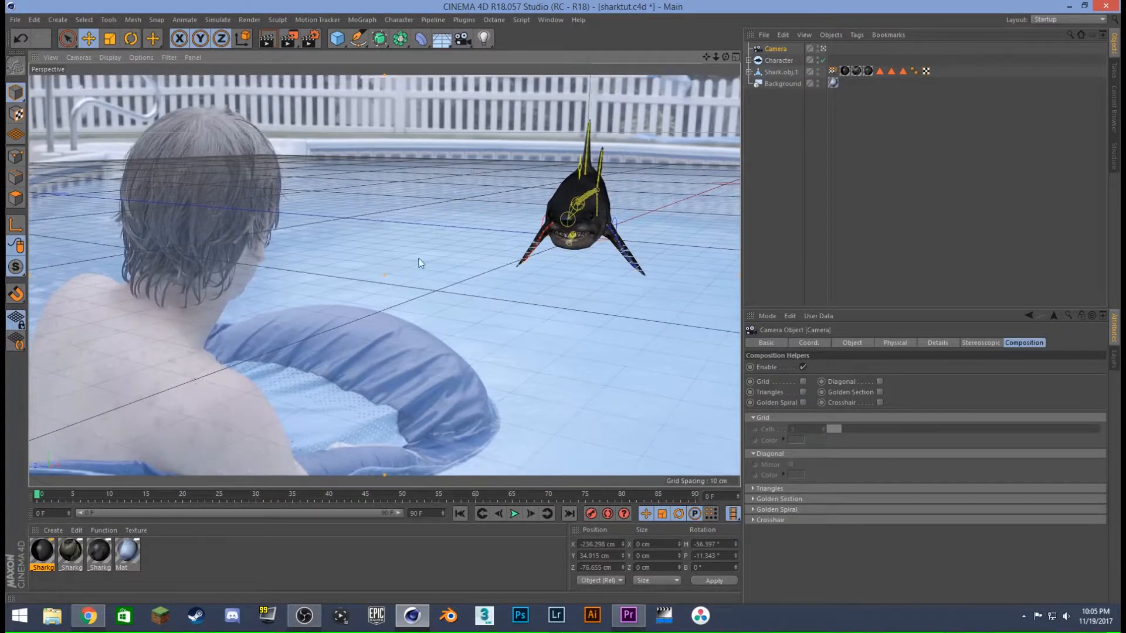
{"action": "left_click_drag", "start_coordinate": [508, 209], "coordinate": [505, 212], "text": "alt"}
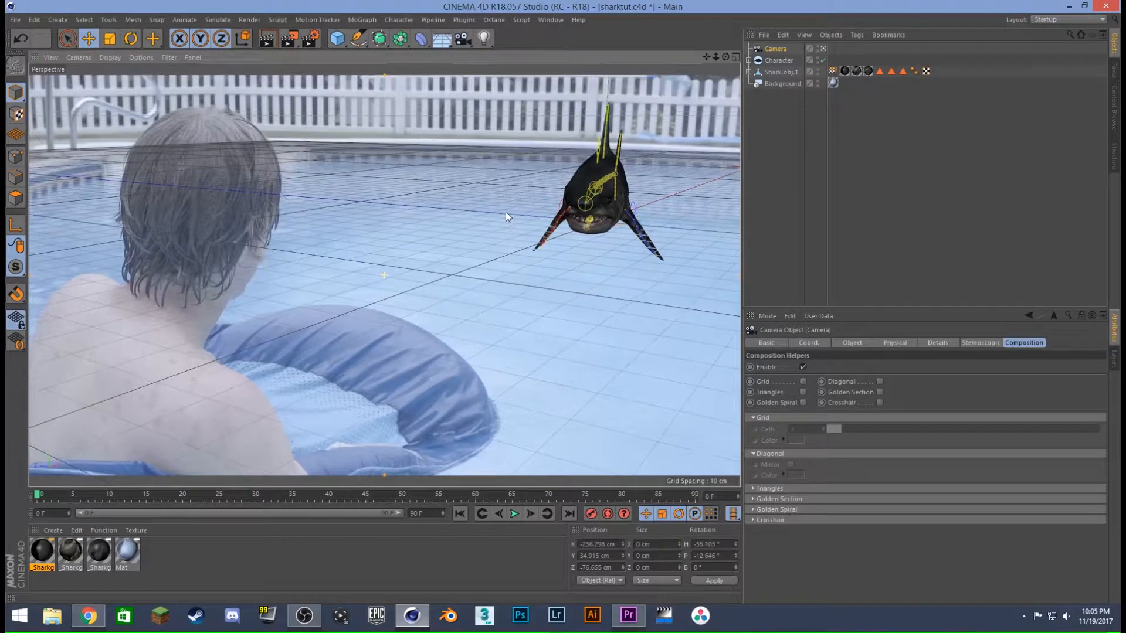
{"action": "middle_click_drag", "start_coordinate": [506, 213], "coordinate": [529, 242], "text": "alt"}
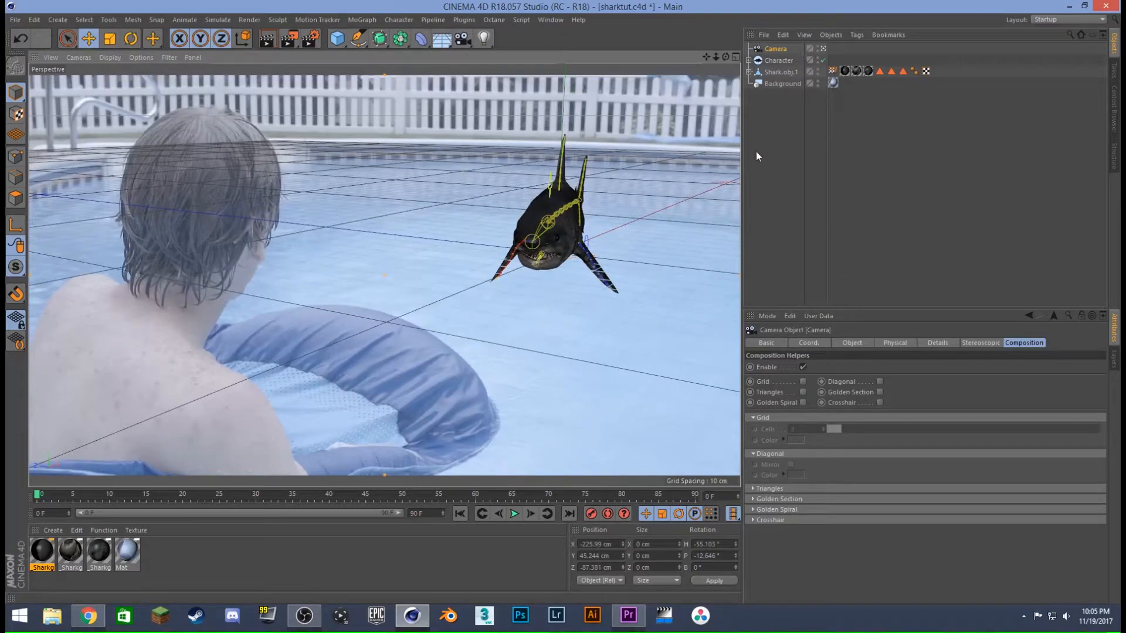
- Set the Character's Object Manager display to Controllers and expand its controller hierarchy
{"action": "left_click", "coordinate": [778, 61]}
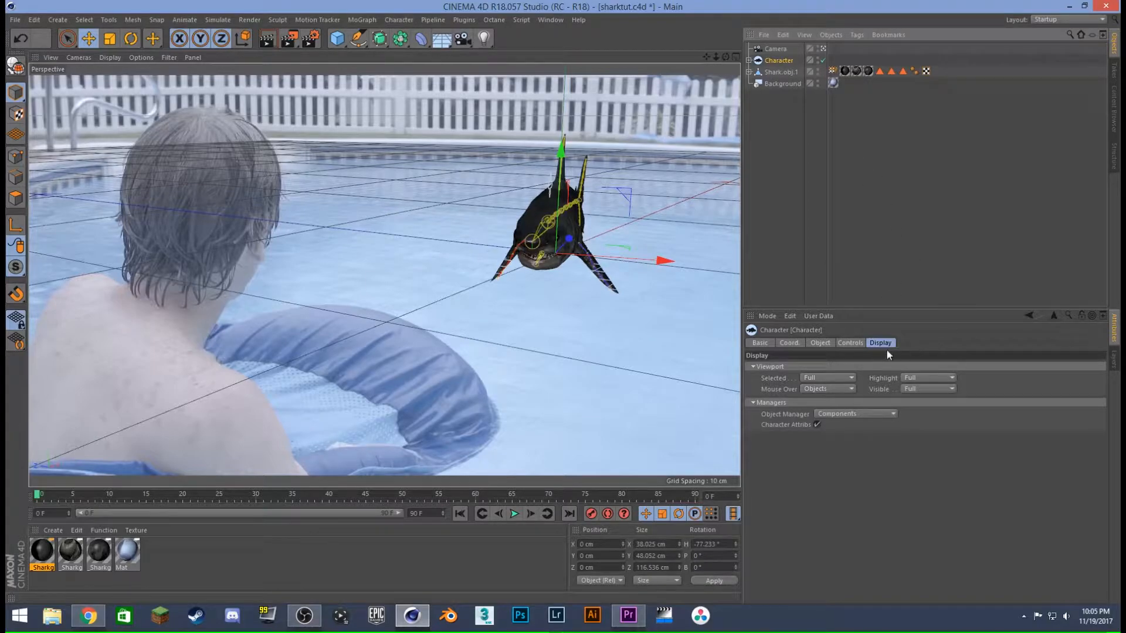
{"action": "left_click", "coordinate": [839, 413]}
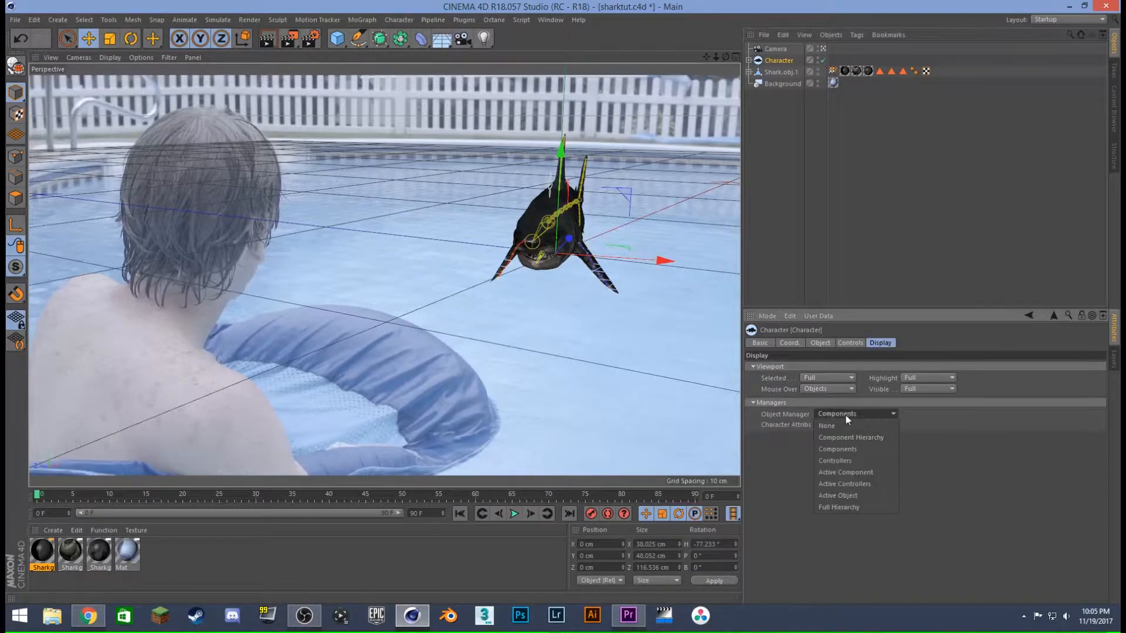
{"action": "left_click", "coordinate": [851, 462]}
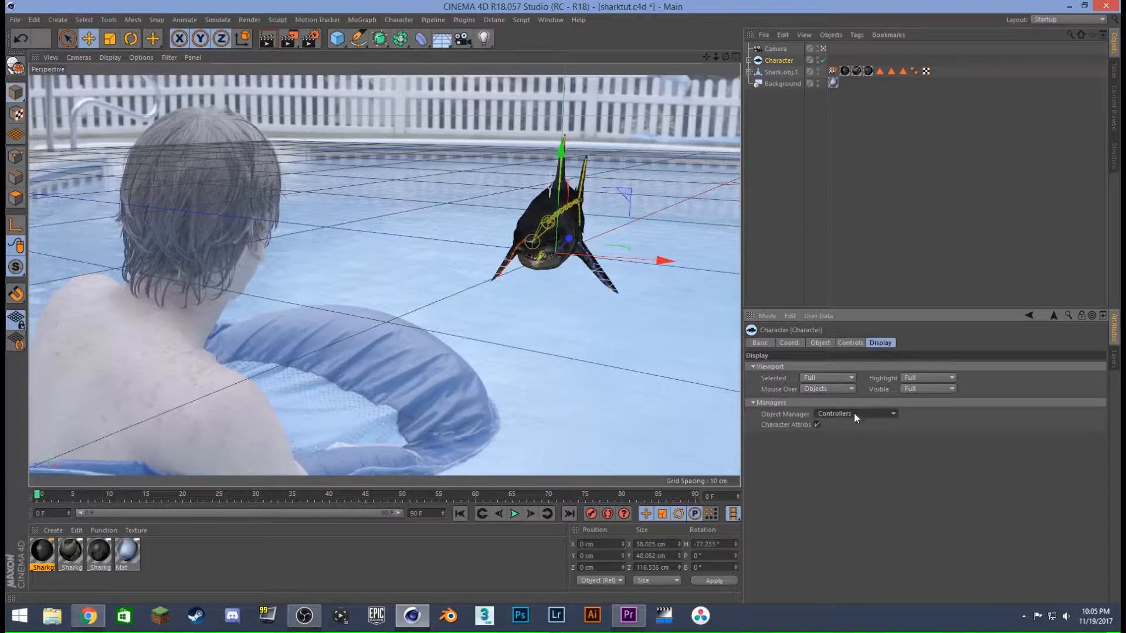
{"action": "left_click", "coordinate": [748, 61]}
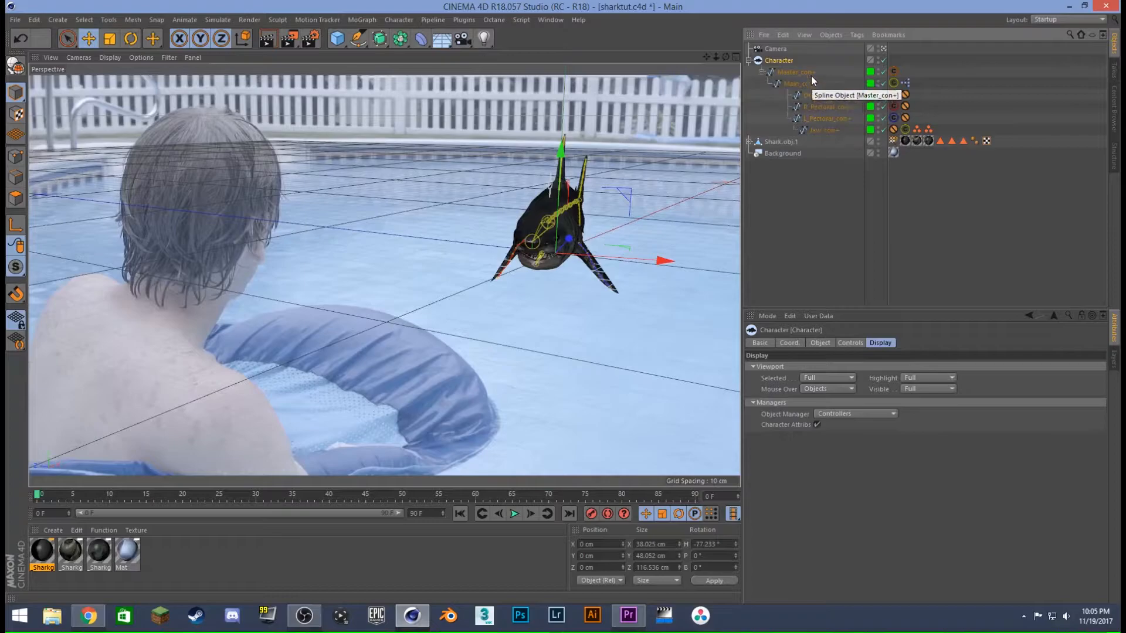
{"action": "left_click", "coordinate": [819, 202]}
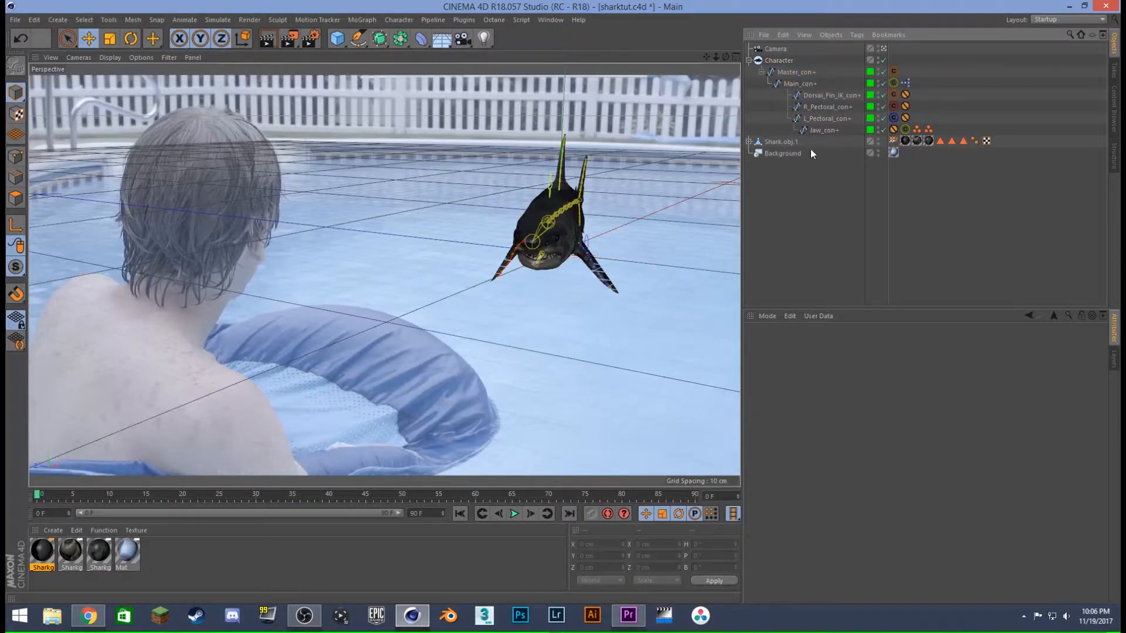
- Turn Master_con+ to a heading of -84.4°, move it out of frame to X 110.691, Z 90.852 cm, and key it at frame 0
{"action": "left_click", "coordinate": [794, 72]}
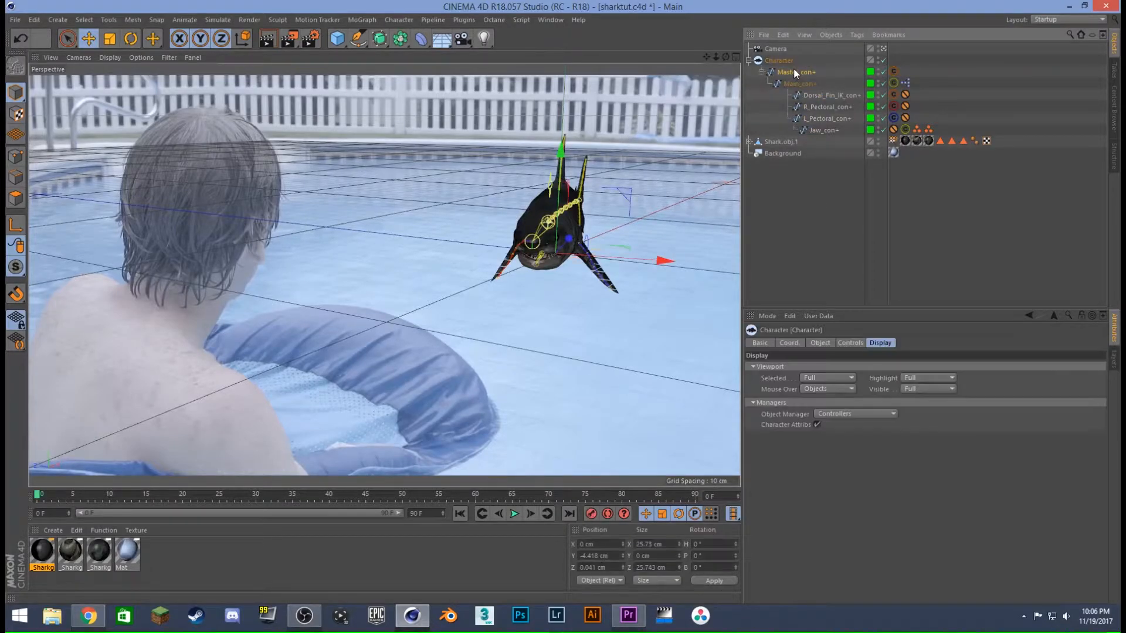
{"action": "left_click", "coordinate": [128, 39]}
{"action": "left_click_drag", "start_coordinate": [569, 264], "coordinate": [446, 265]}
{"action": "left_click", "coordinate": [86, 40]}
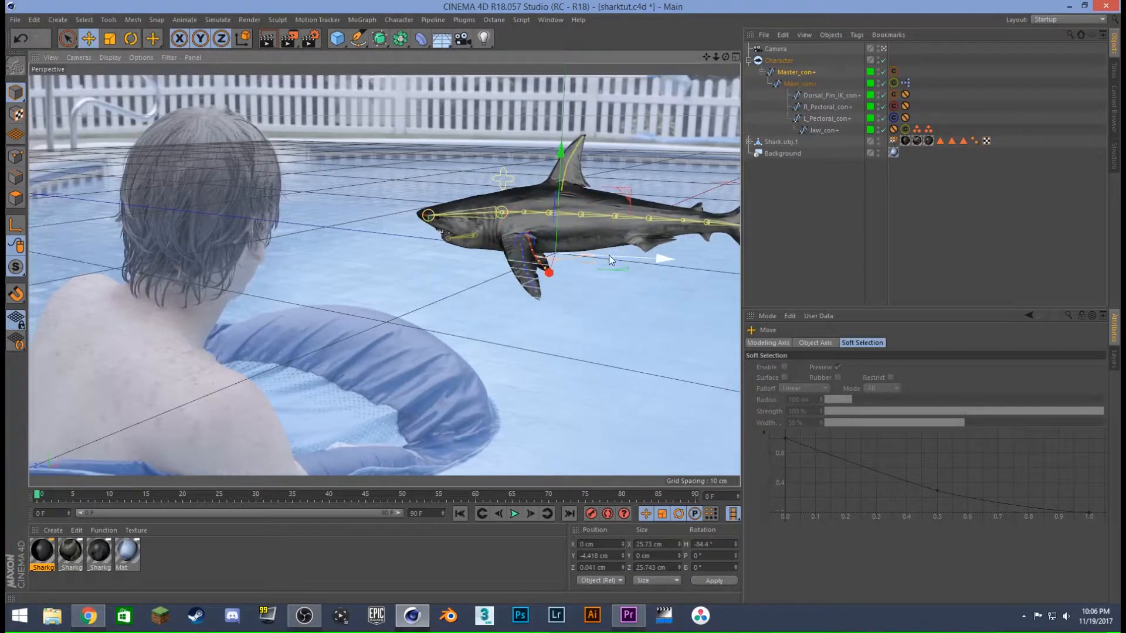
{"action": "left_click_drag", "start_coordinate": [551, 273], "coordinate": [731, 242]}
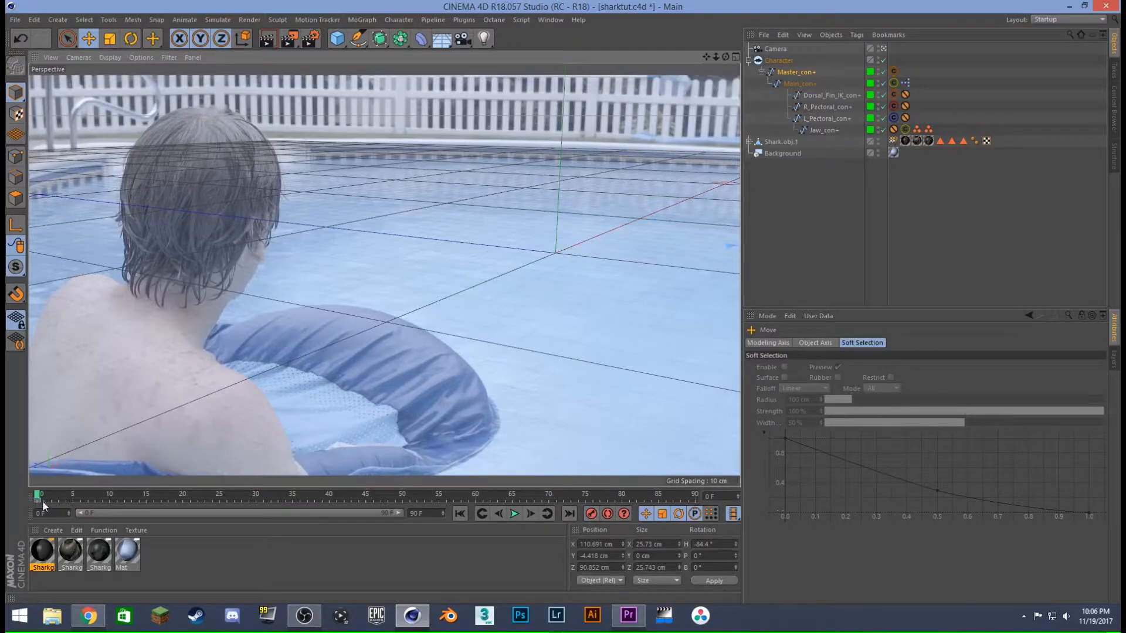
- At frame 60, bring Master_con+ back into the camera's view at X -34.126, Z 76.652 cm and turn its heading to 25.6°
{"action": "left_click_drag", "start_coordinate": [36, 498], "coordinate": [58, 498]}
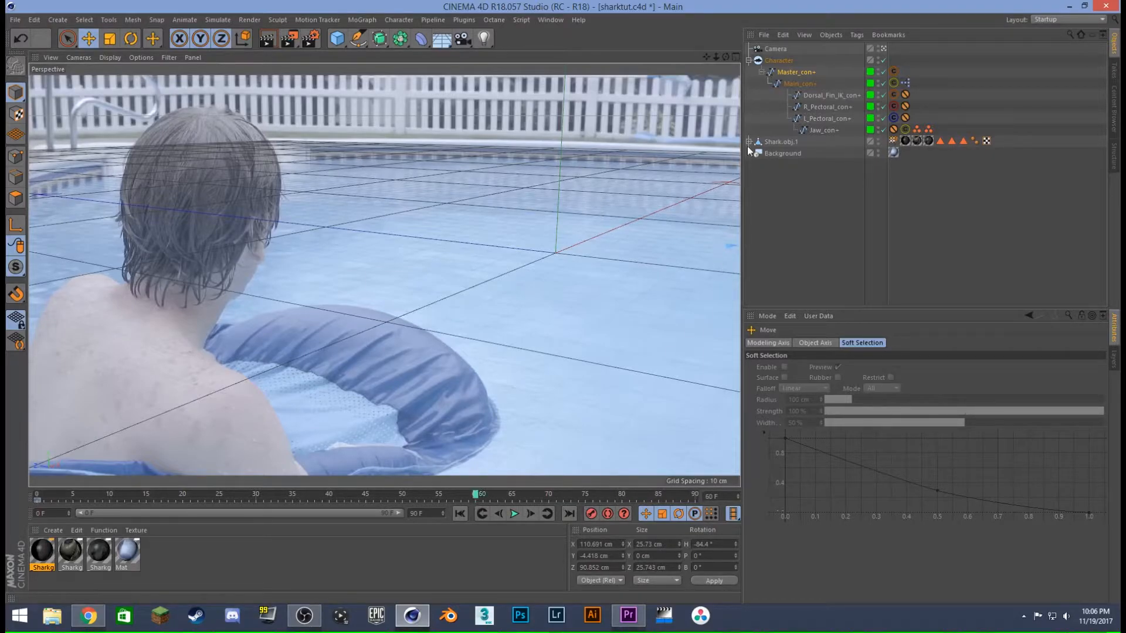
{"action": "left_click", "coordinate": [884, 48]}
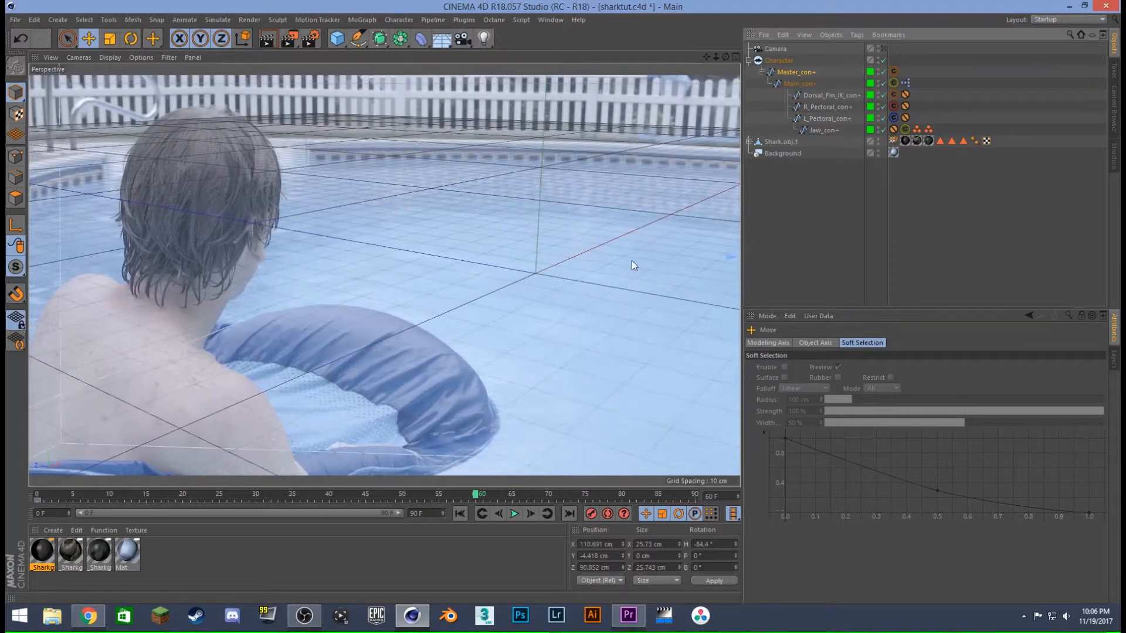
{"action": "middle_click_drag", "start_coordinate": [665, 262], "coordinate": [482, 263], "text": "alt"}
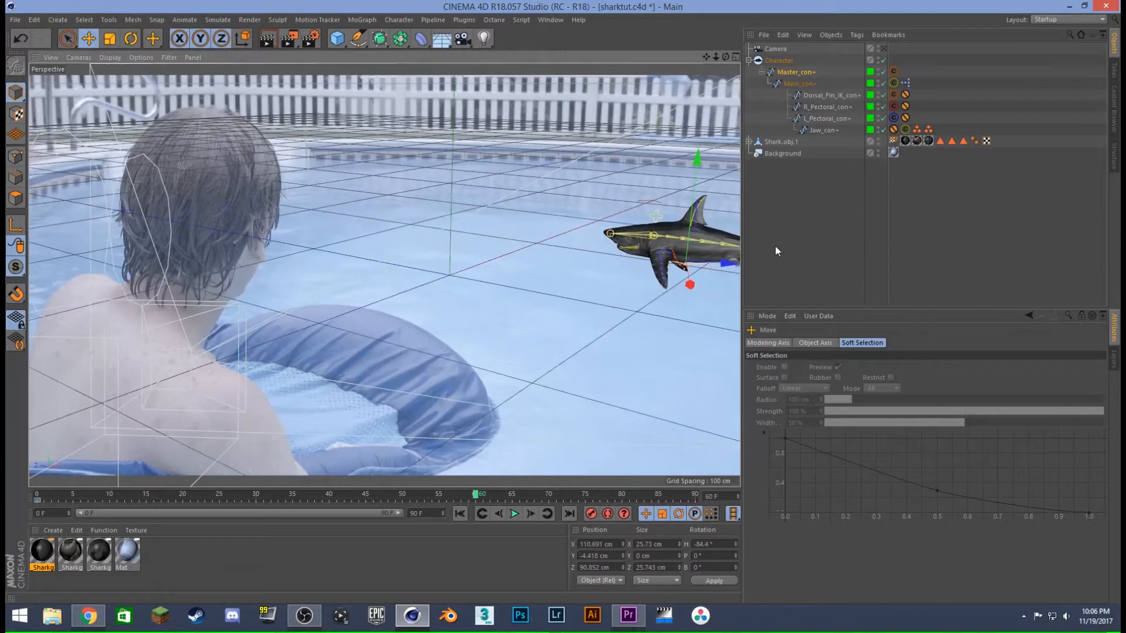
{"action": "left_click_drag", "start_coordinate": [724, 267], "coordinate": [580, 267]}
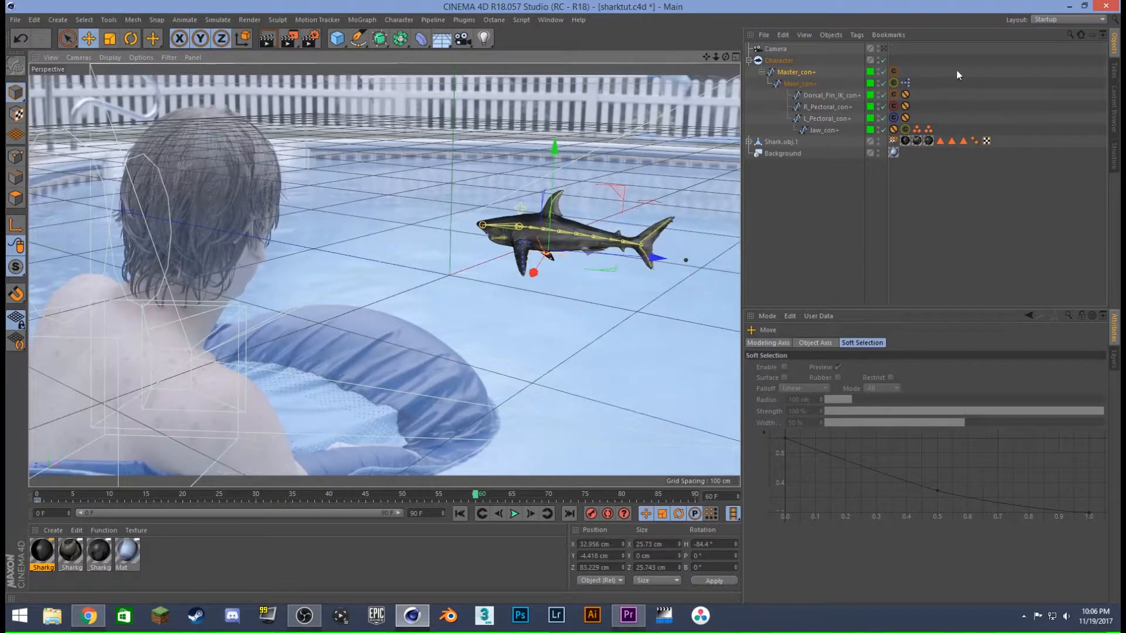
{"action": "left_click", "coordinate": [884, 48]}
{"action": "left_click_drag", "start_coordinate": [714, 233], "coordinate": [600, 230]}
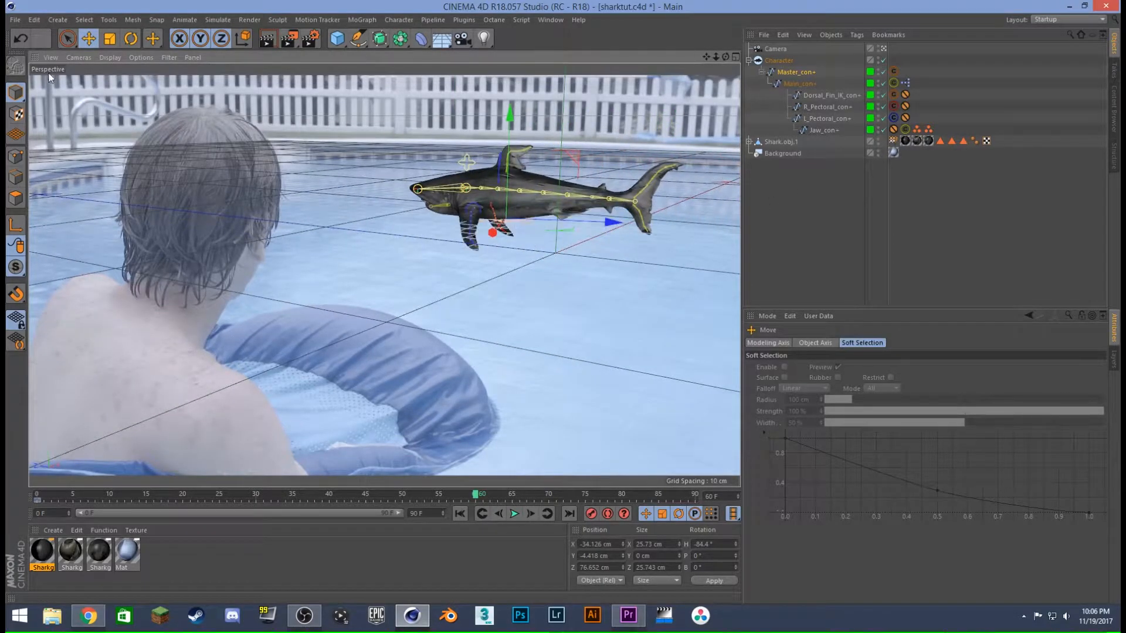
{"action": "left_click", "coordinate": [132, 39]}
{"action": "left_click_drag", "start_coordinate": [521, 233], "coordinate": [677, 229]}
- Move Master_con+ close to the swimmer at X -18.101, Z -46.661 cm, record a keyframe at frame 60 and play the animation
{"action": "left_click", "coordinate": [93, 40]}
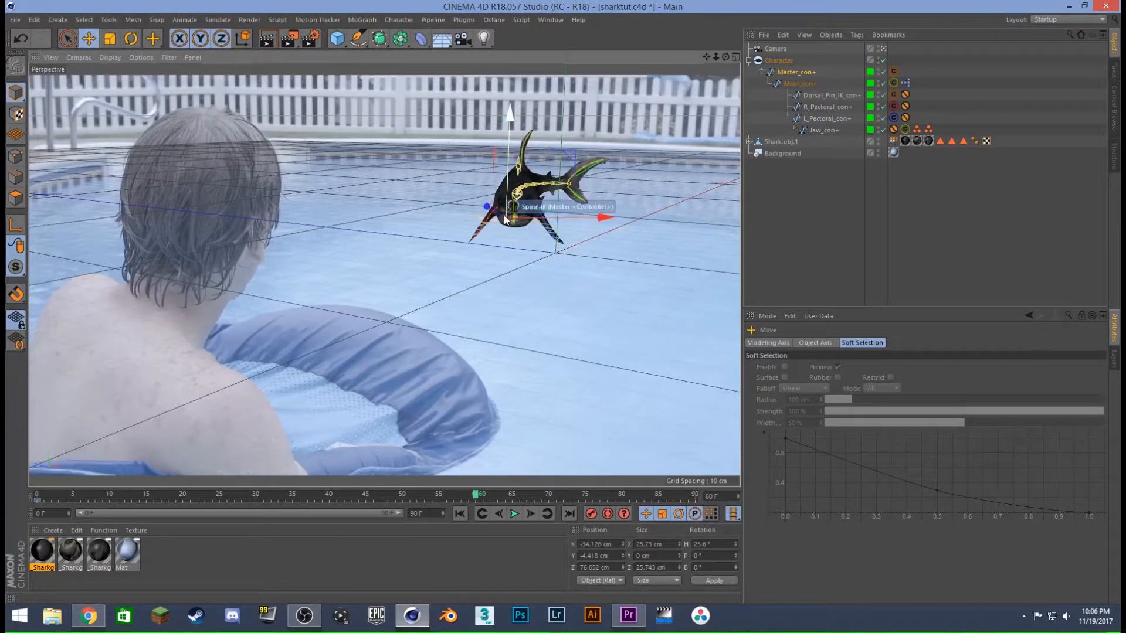
{"action": "left_click_drag", "start_coordinate": [487, 209], "coordinate": [529, 269]}
{"action": "left_click_drag", "start_coordinate": [634, 252], "coordinate": [555, 254]}
{"action": "left_click_drag", "start_coordinate": [469, 243], "coordinate": [510, 284]}
{"action": "left_click", "coordinate": [592, 514]}
{"action": "left_click", "coordinate": [461, 513]}
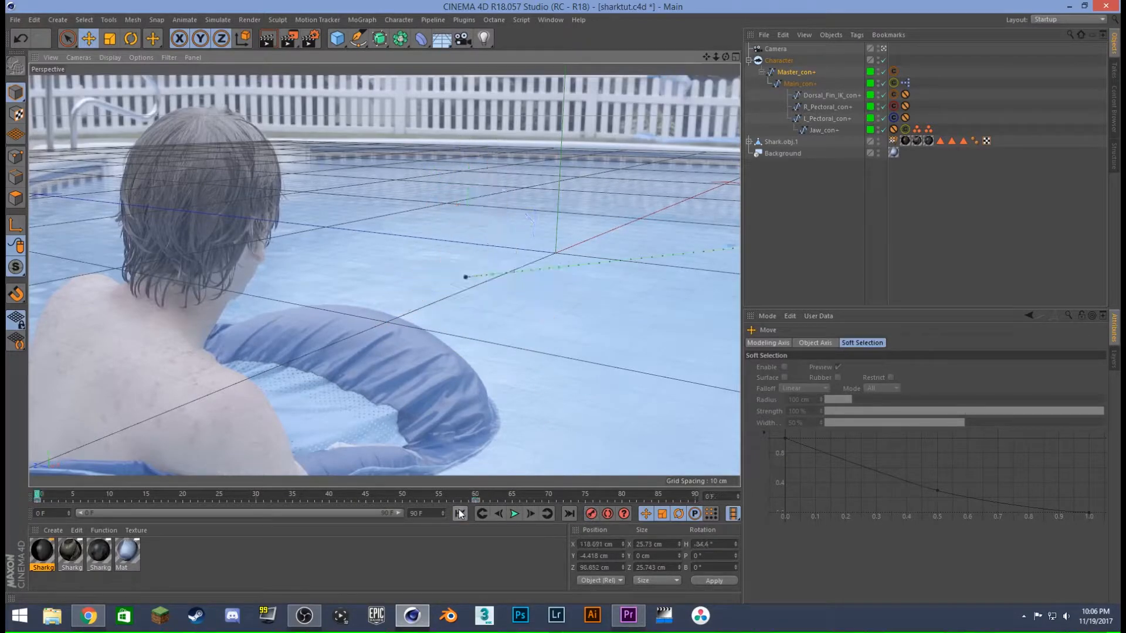
{"action": "left_click", "coordinate": [516, 514]}
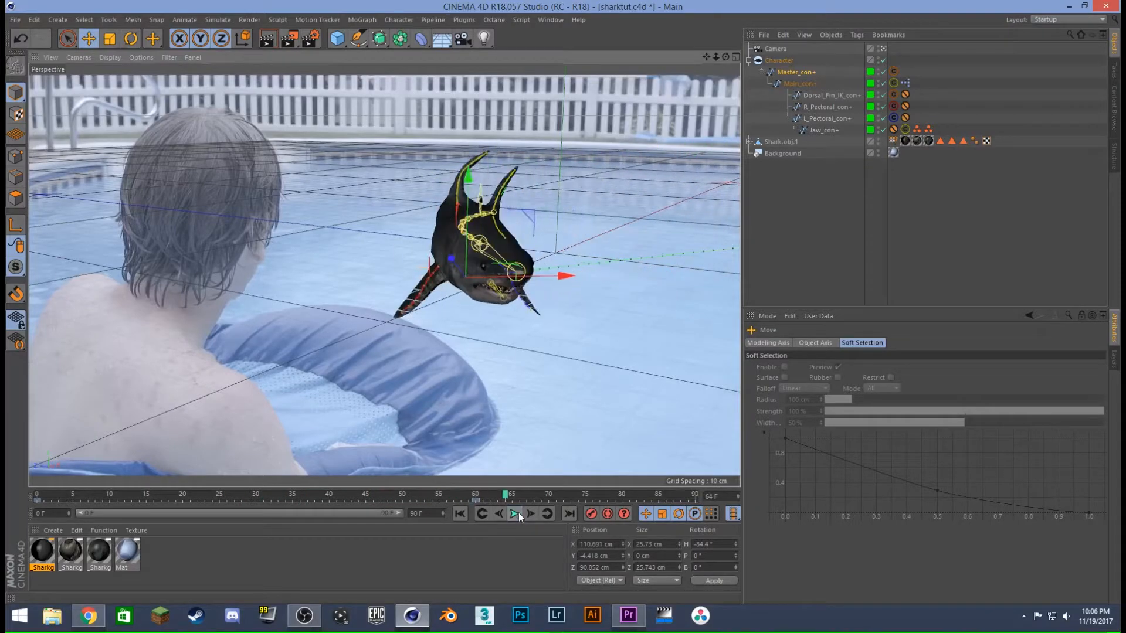
- At frame 76, raise Master_con+ to Y 6.051 cm, pitch the shark's nose upward and record a keyframe
{"action": "left_click_drag", "start_coordinate": [504, 497], "coordinate": [595, 503]}
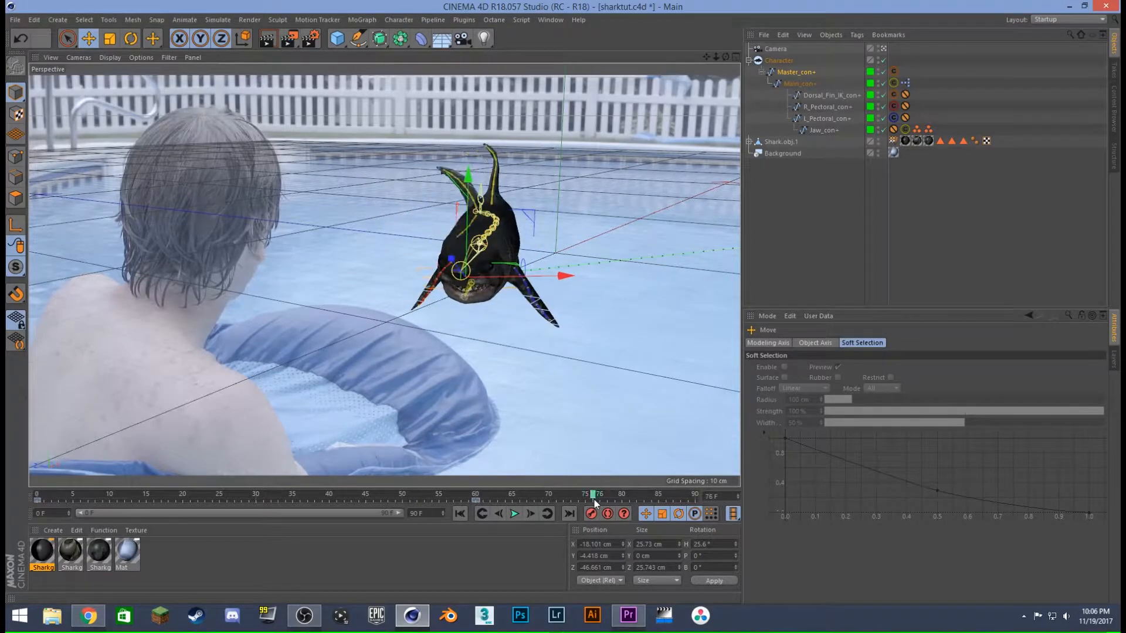
{"action": "left_click_drag", "start_coordinate": [466, 236], "coordinate": [464, 198]}
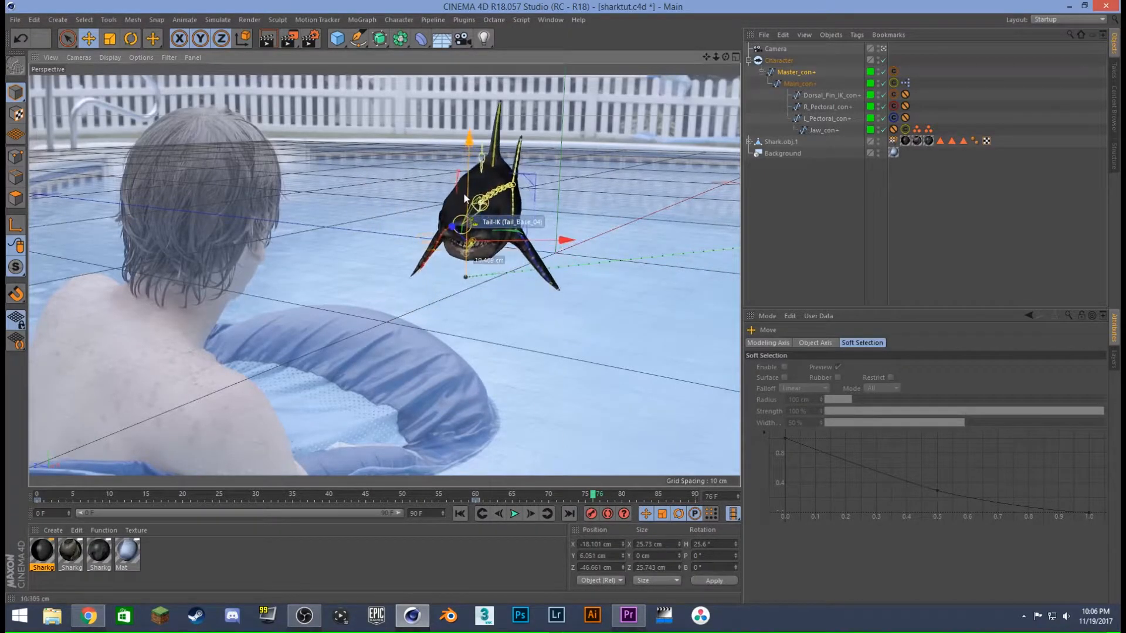
{"action": "left_click", "coordinate": [121, 22]}
{"action": "left_click", "coordinate": [120, 22]}
{"action": "left_click", "coordinate": [131, 37]}
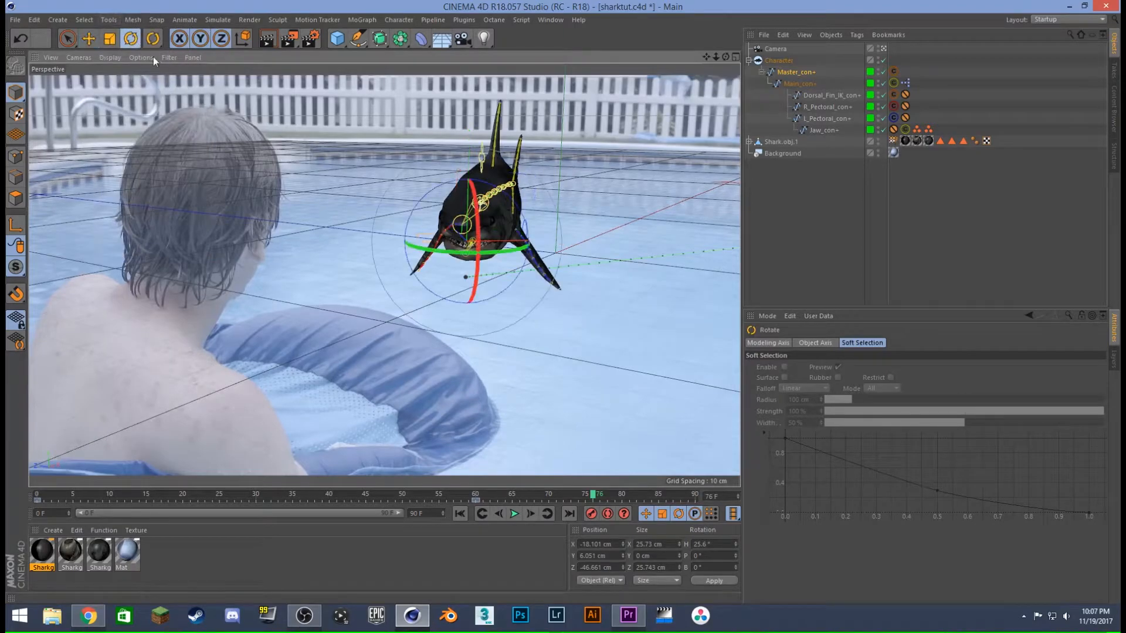
{"action": "left_click_drag", "start_coordinate": [485, 242], "coordinate": [476, 210]}
- At frame 90, key Master_con+ diving at X -10.955, Y -14.44, Z -100.694 cm with rotation H 7.534°, P 20.604°, B 6.549°
{"action": "left_click_drag", "start_coordinate": [599, 495], "coordinate": [697, 494]}
{"action": "left_click_drag", "start_coordinate": [472, 206], "coordinate": [466, 158]}
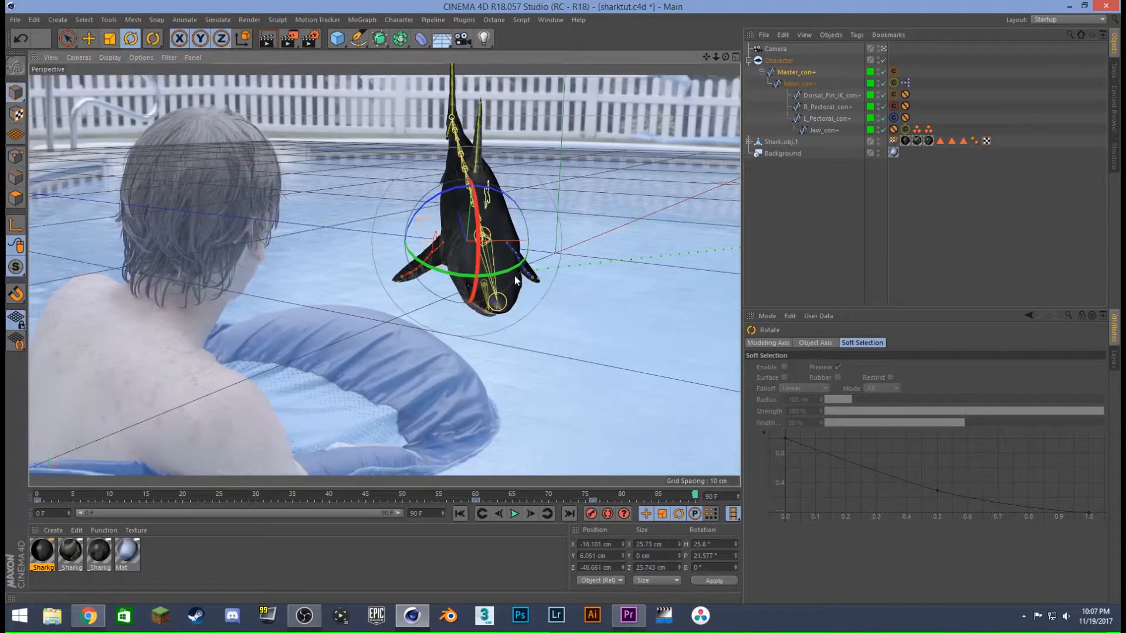
{"action": "left_click_drag", "start_coordinate": [511, 278], "coordinate": [491, 286]}
{"action": "left_click", "coordinate": [88, 39]}
{"action": "left_click_drag", "start_coordinate": [490, 235], "coordinate": [462, 330]}
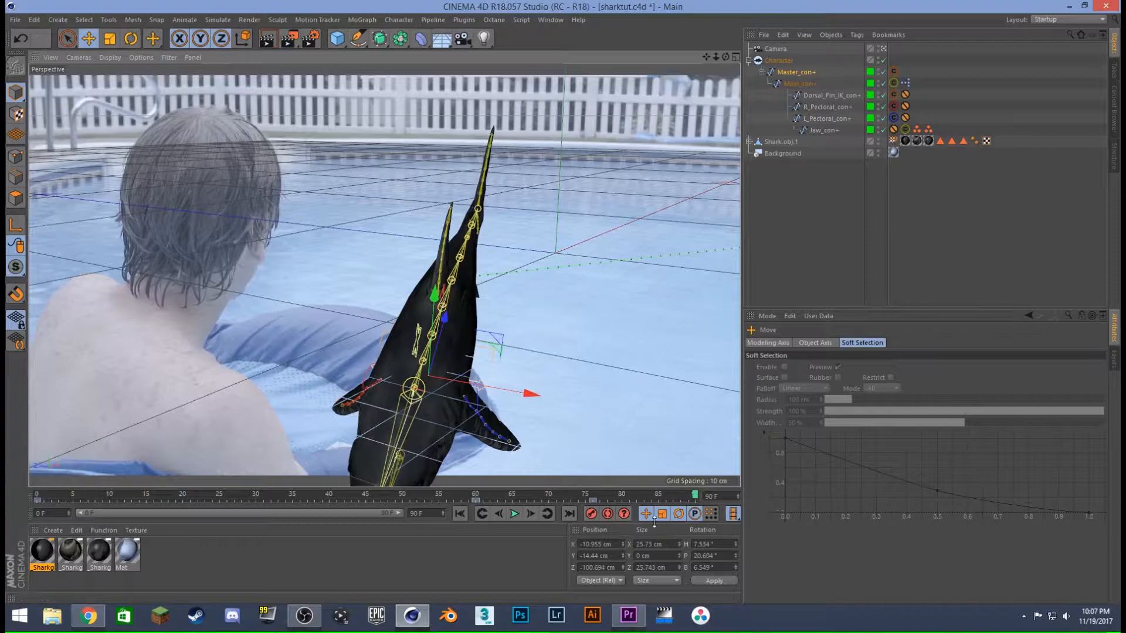
- Play the keyframed shark attack from the first frame, and preview the shark animation in bareSharkRig.c4d
{"action": "left_click", "coordinate": [459, 514]}
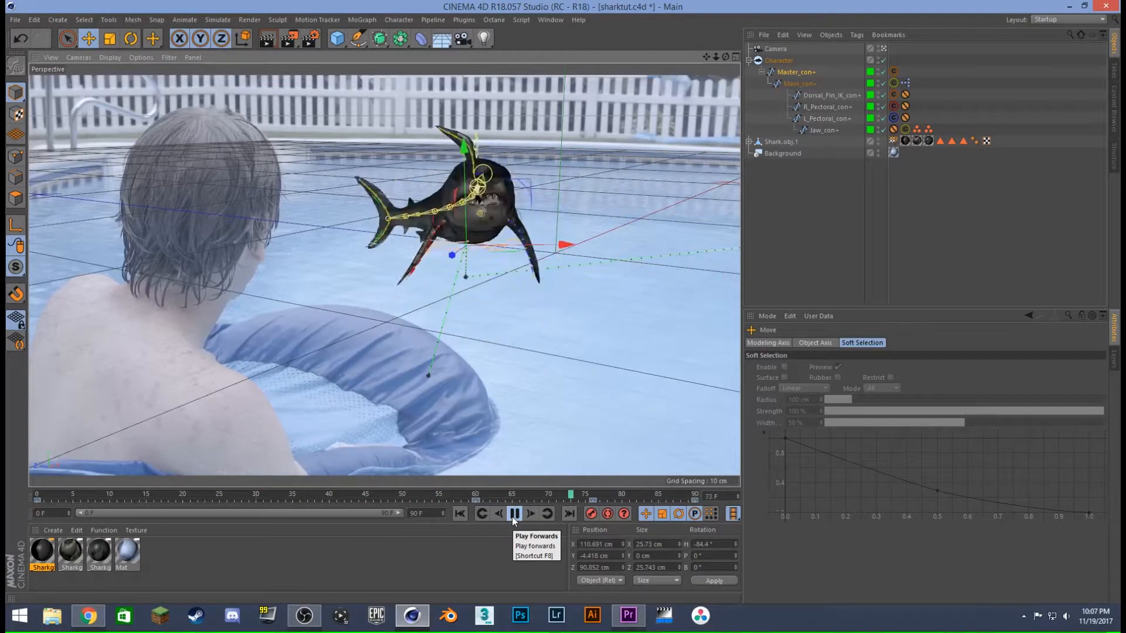
{"action": "left_click", "coordinate": [513, 520]}
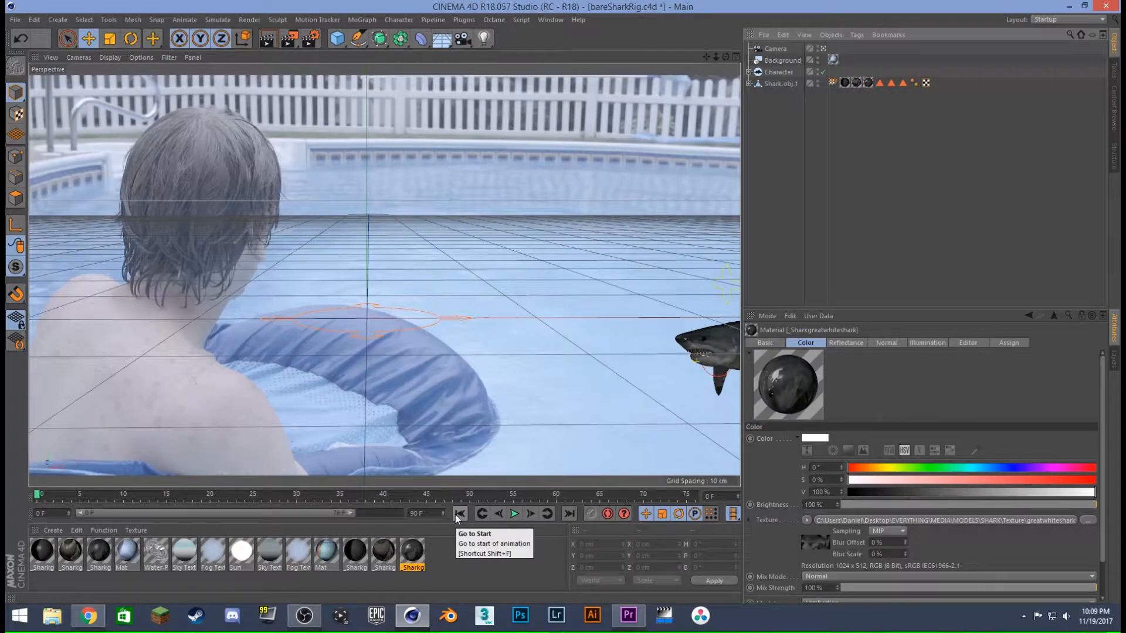
{"action": "left_click", "coordinate": [514, 514]}
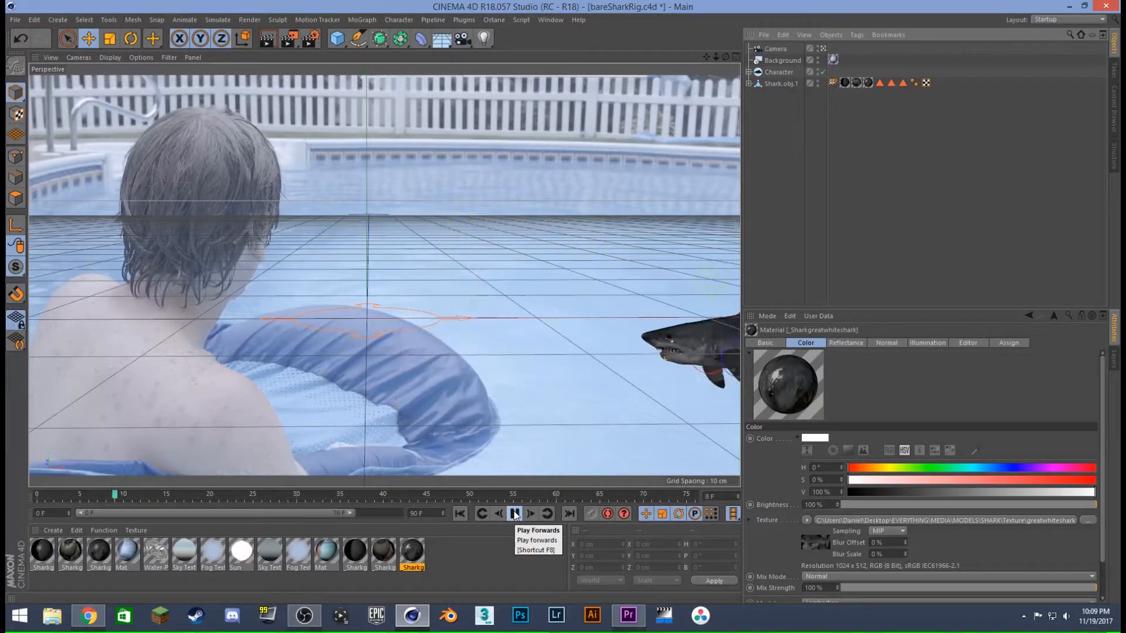
{"action": "left_click", "coordinate": [514, 514]}
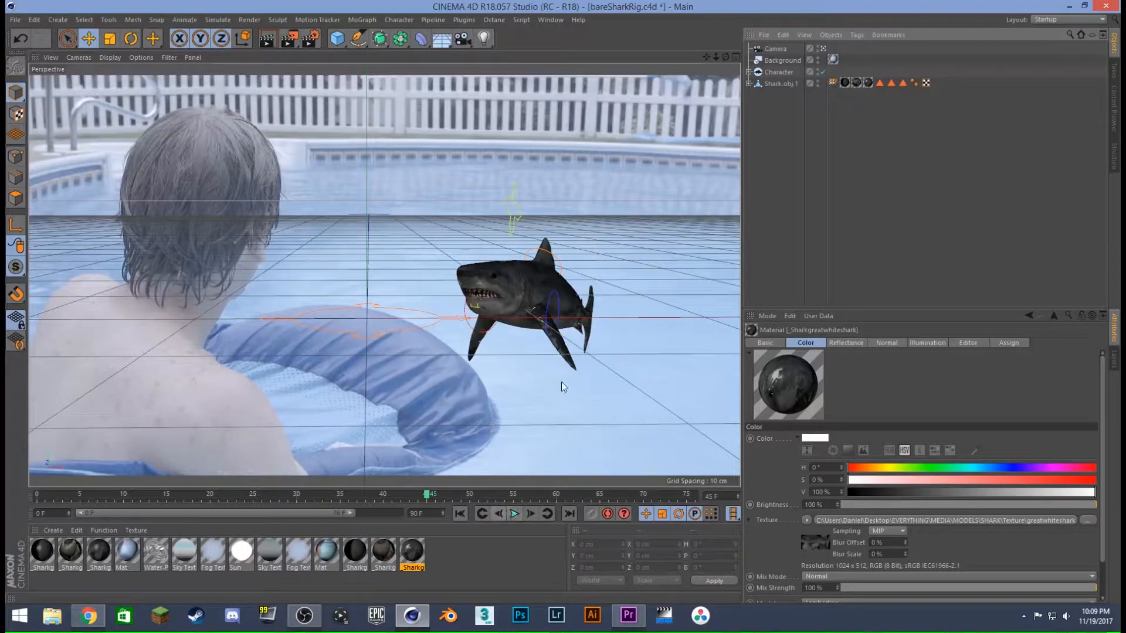
- Check the great white shark material's Reflectance settings, and preview the animation before returning to the first frame
{"action": "double_click", "coordinate": [420, 556]}
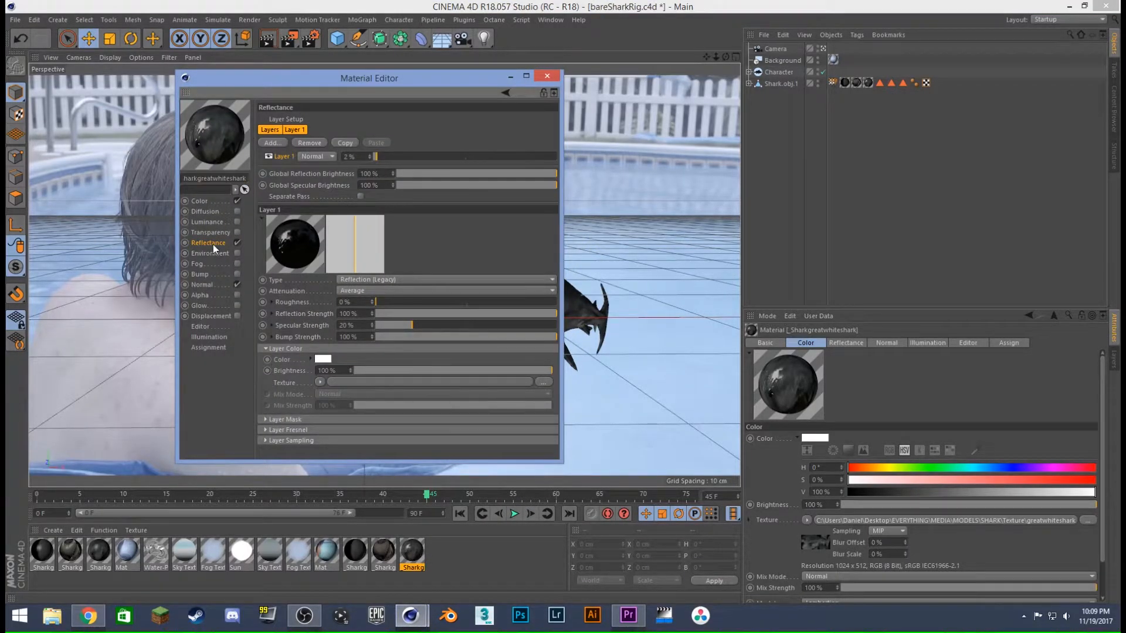
{"action": "left_click", "coordinate": [546, 77]}
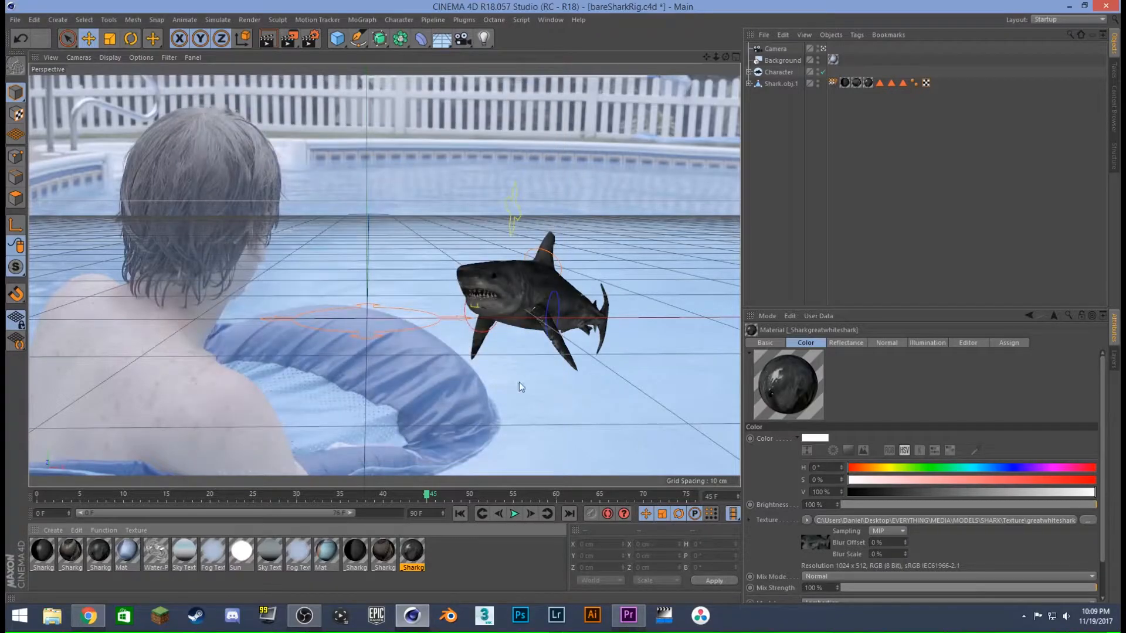
{"action": "left_click", "coordinate": [513, 514]}
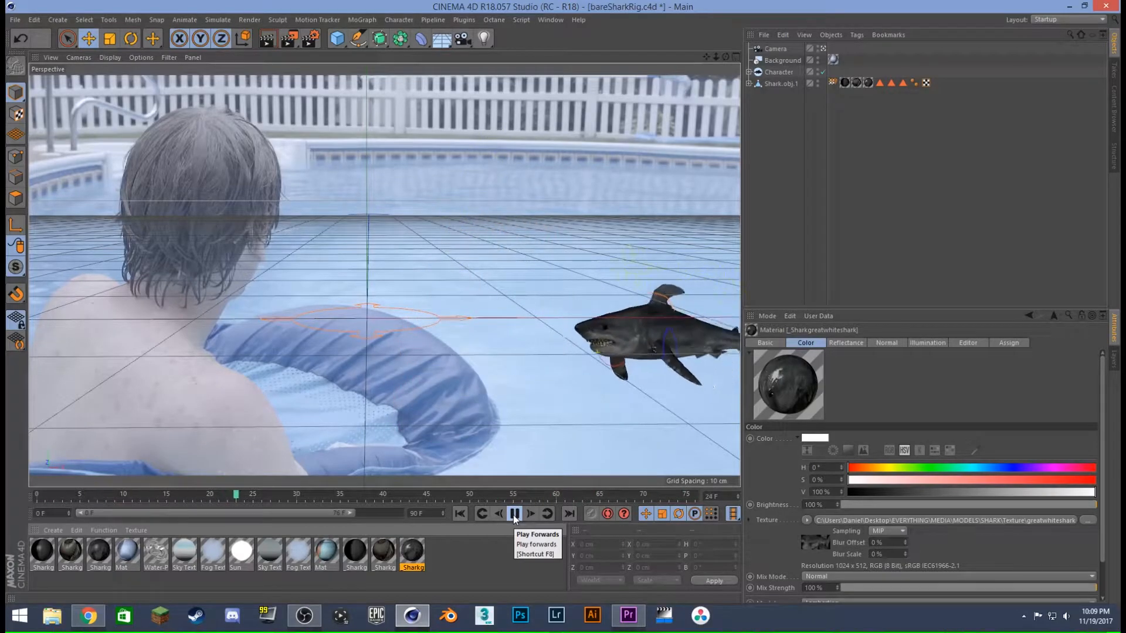
{"action": "left_click", "coordinate": [514, 515]}
{"action": "left_click", "coordinate": [460, 513]}
- Add a Subdivision Surface object and nest Shark.obj.1 under it to smooth the shark mesh
{"action": "left_click", "coordinate": [789, 82]}
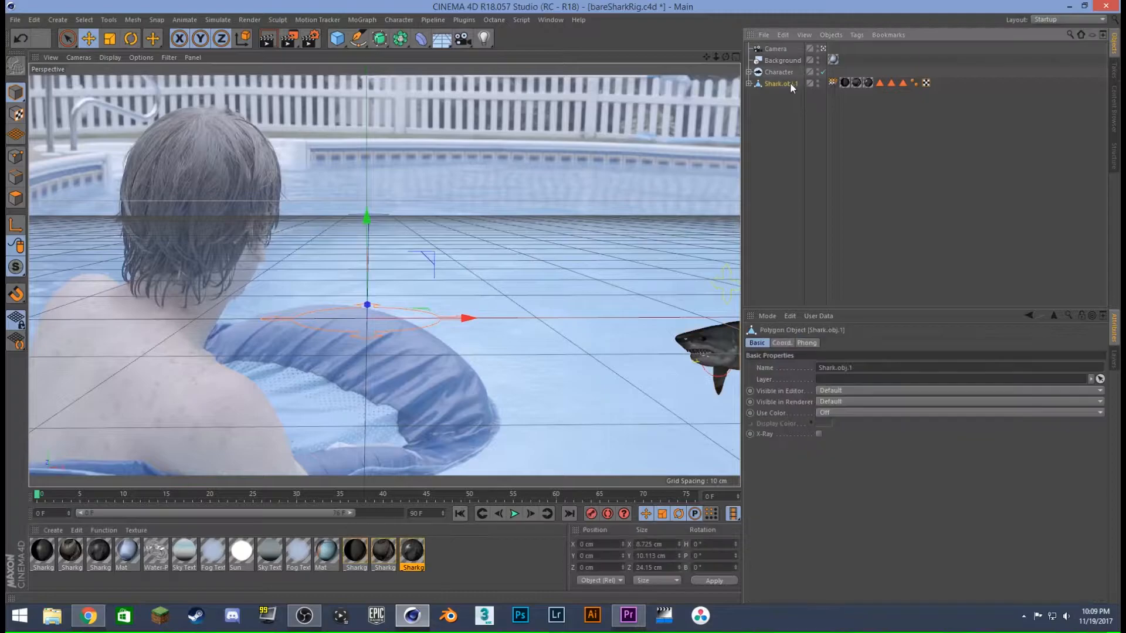
{"action": "left_click", "coordinate": [783, 125]}
{"action": "left_click_drag", "start_coordinate": [377, 39], "coordinate": [445, 58]}
{"action": "left_click_drag", "start_coordinate": [781, 94], "coordinate": [780, 89]}
{"action": "left_click", "coordinate": [783, 95]}
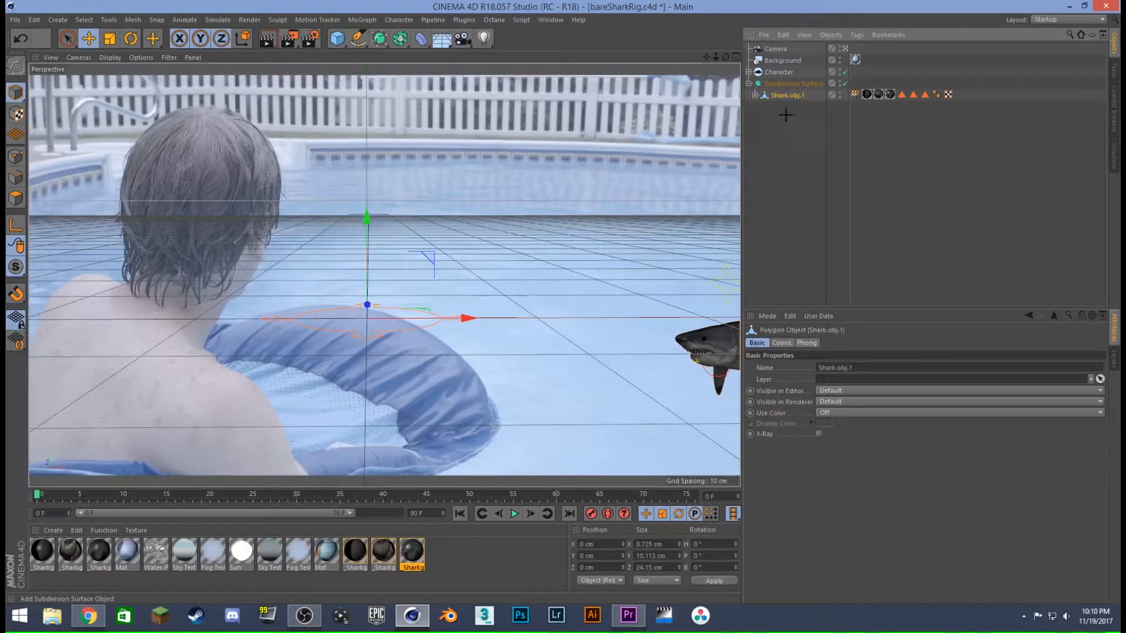
{"action": "left_click", "coordinate": [786, 114]}
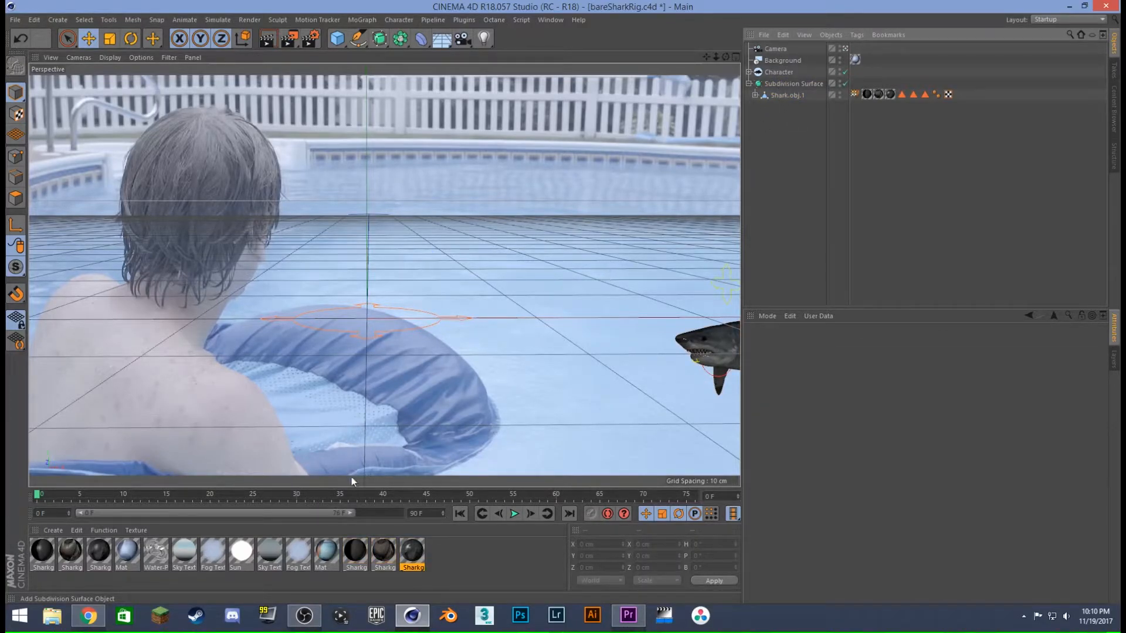
- At frame 54, compare the shark with the Subdivision Surface switched off and on
{"action": "left_click_drag", "start_coordinate": [368, 497], "coordinate": [505, 494]}
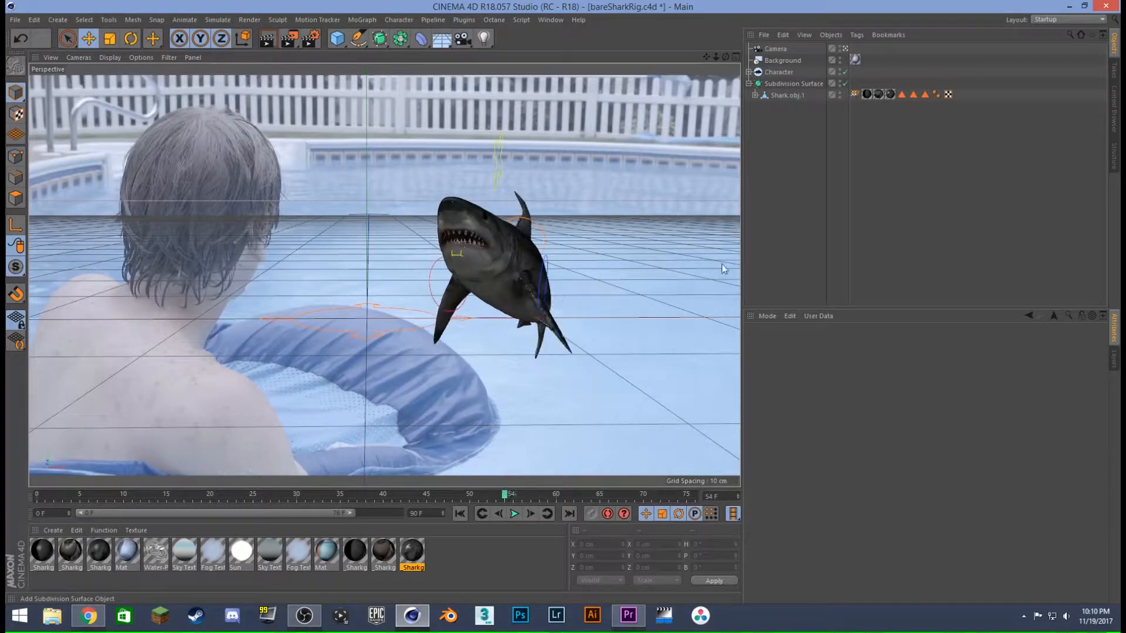
{"action": "left_click", "coordinate": [844, 84]}
{"action": "left_click", "coordinate": [840, 82]}
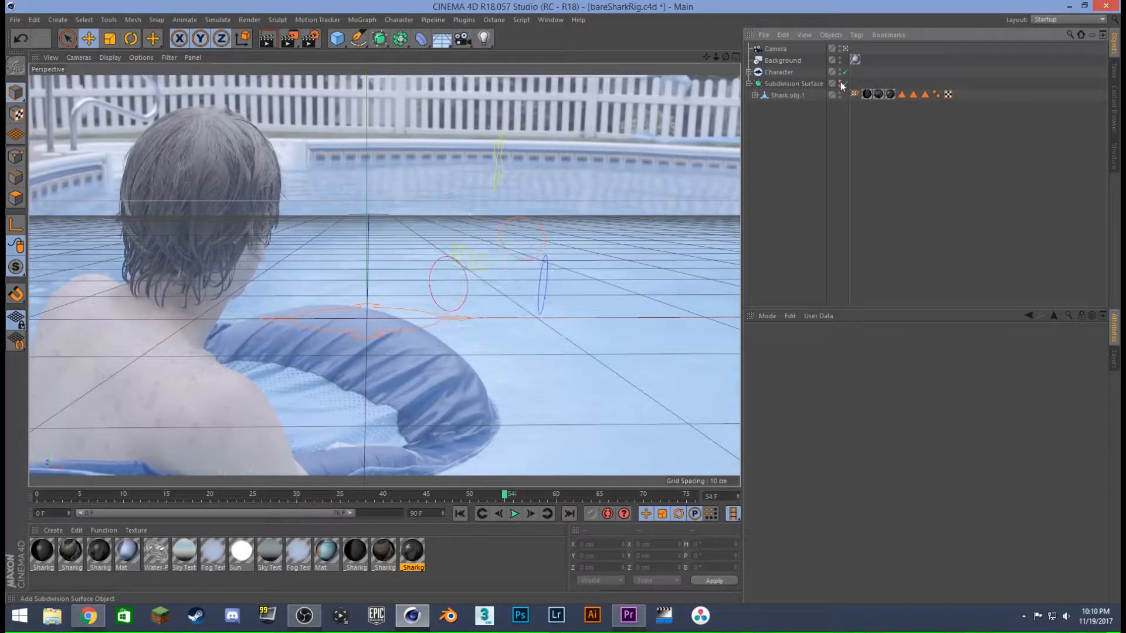
{"action": "left_click", "coordinate": [840, 82]}
{"action": "left_click", "coordinate": [843, 83]}
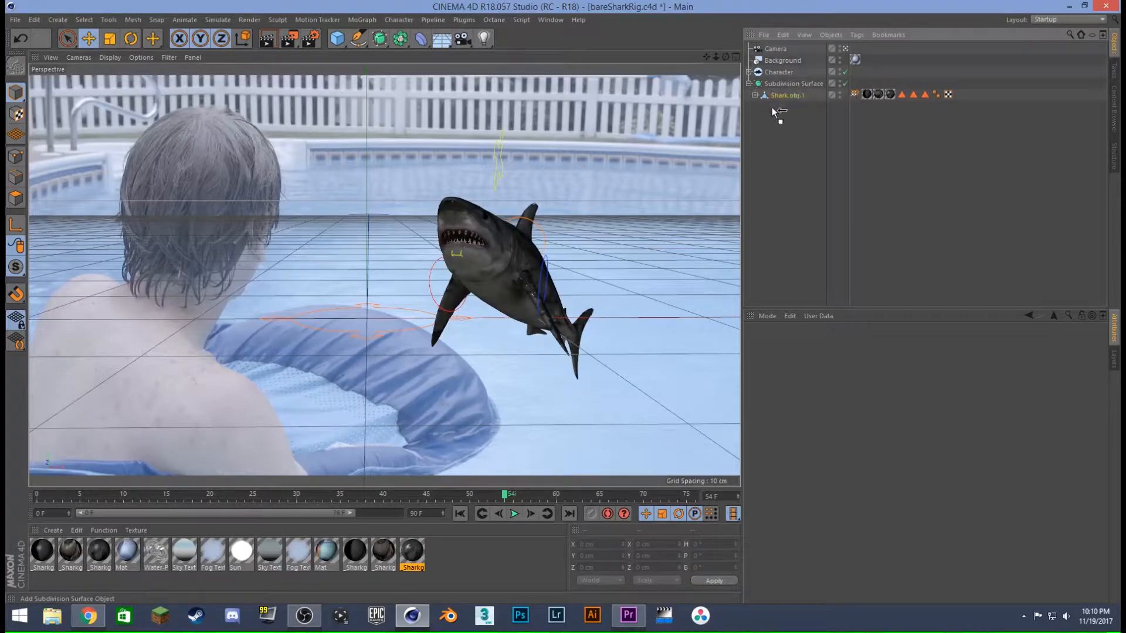
- Take Shark.obj.1 out of the Subdivision Surface, nest it back inside and collapse the hierarchy
{"action": "left_click_drag", "start_coordinate": [771, 107], "coordinate": [785, 94]}
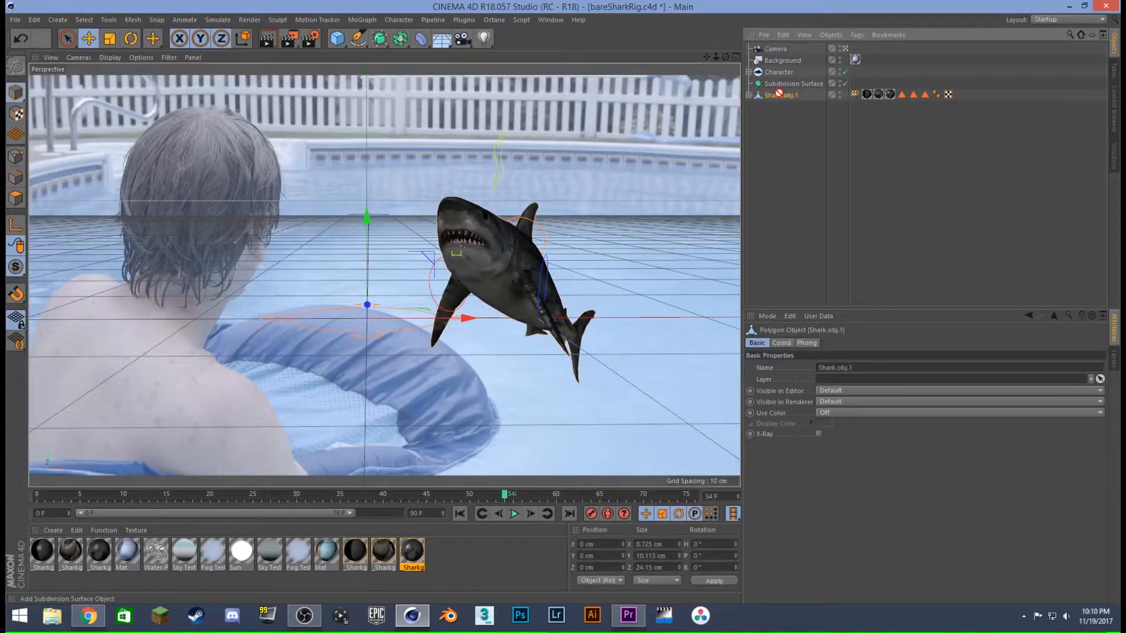
{"action": "left_click_drag", "start_coordinate": [782, 84], "coordinate": [782, 86]}
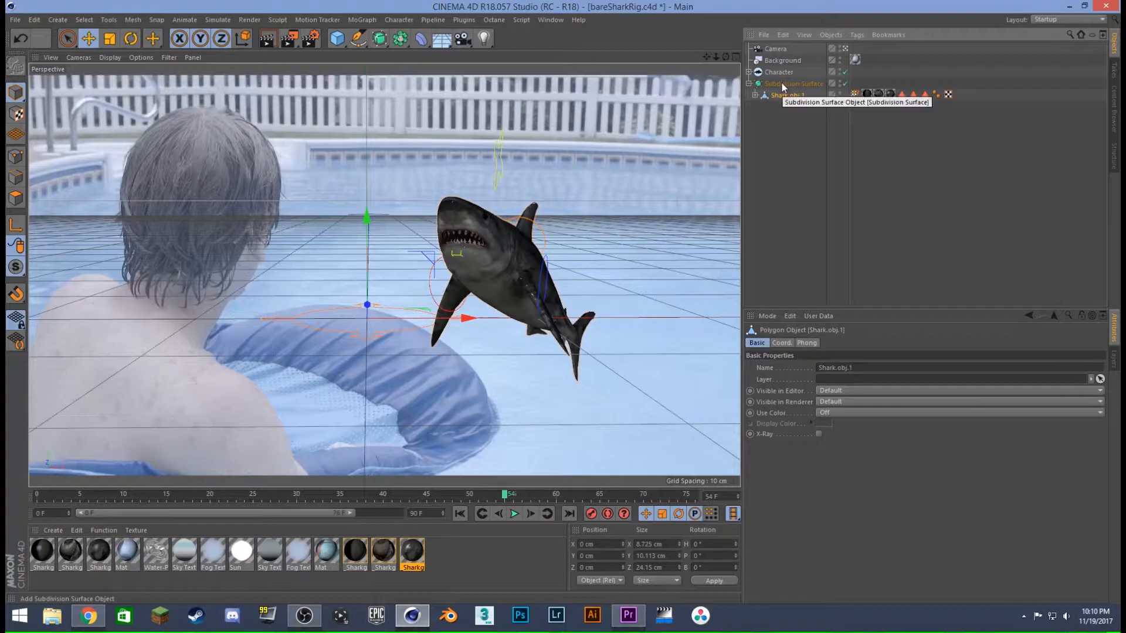
{"action": "left_click", "coordinate": [795, 126]}
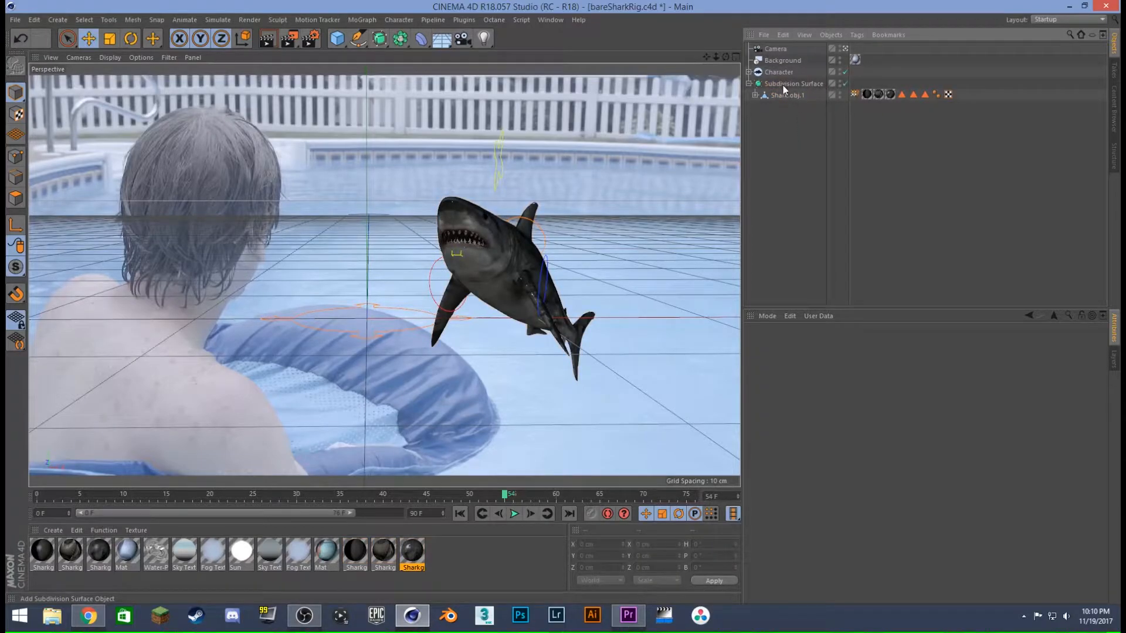
{"action": "left_click", "coordinate": [749, 84]}
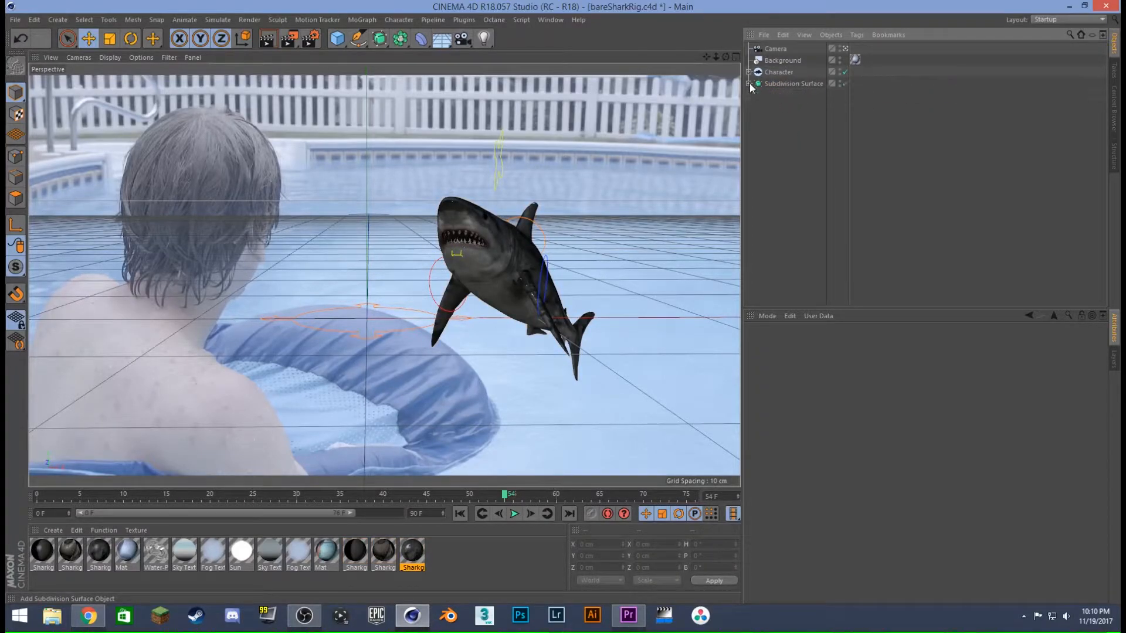
- Play the smoothed shark's animation from the first frame twice, and scrub back to frame 45 to inspect the pose
{"action": "left_click", "coordinate": [460, 513]}
{"action": "left_click", "coordinate": [514, 513]}
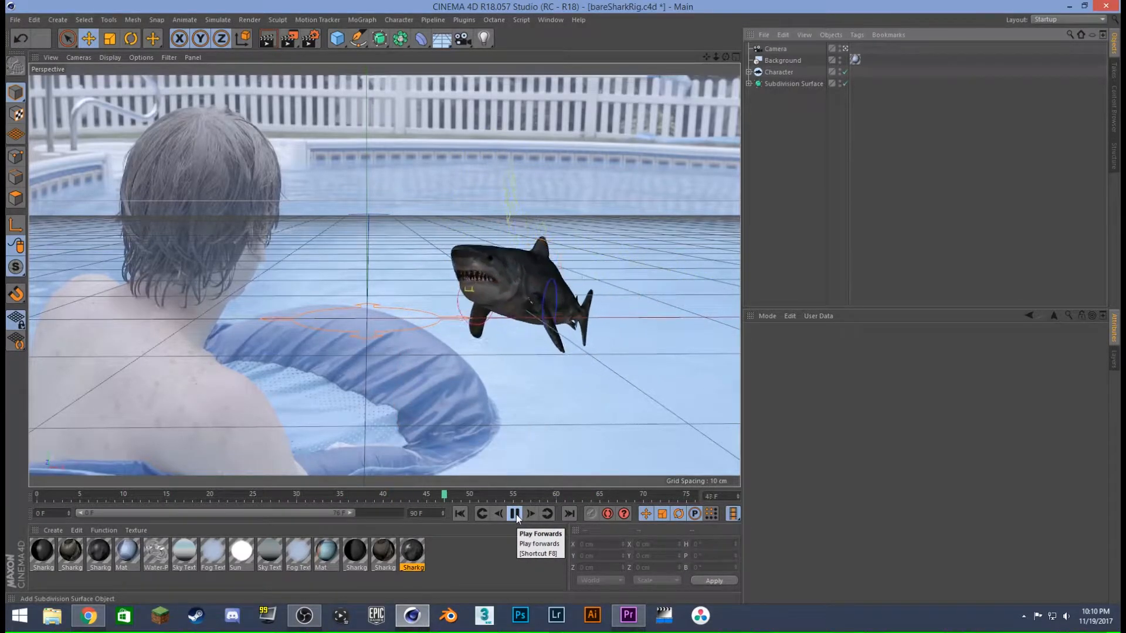
{"action": "left_click", "coordinate": [515, 514]}
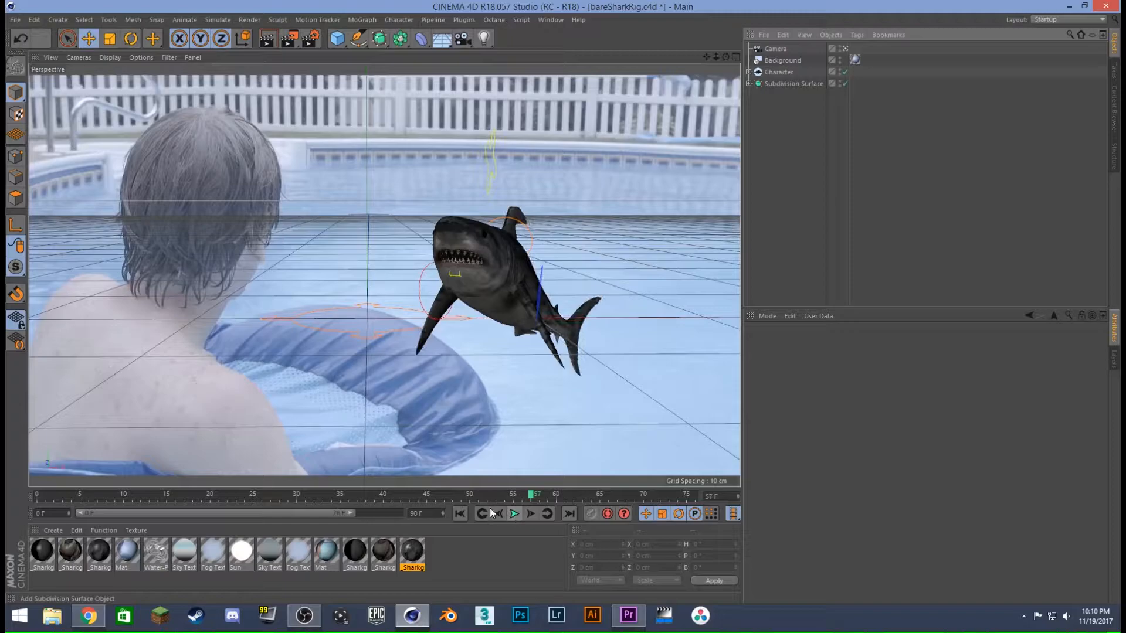
{"action": "left_click", "coordinate": [460, 512]}
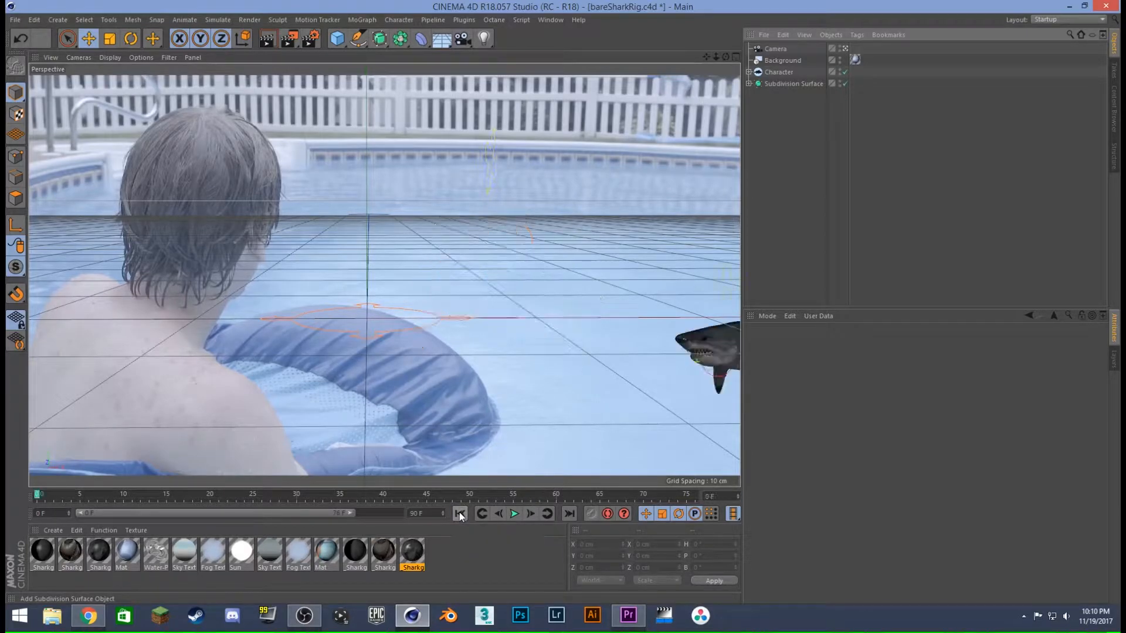
{"action": "left_click", "coordinate": [515, 515]}
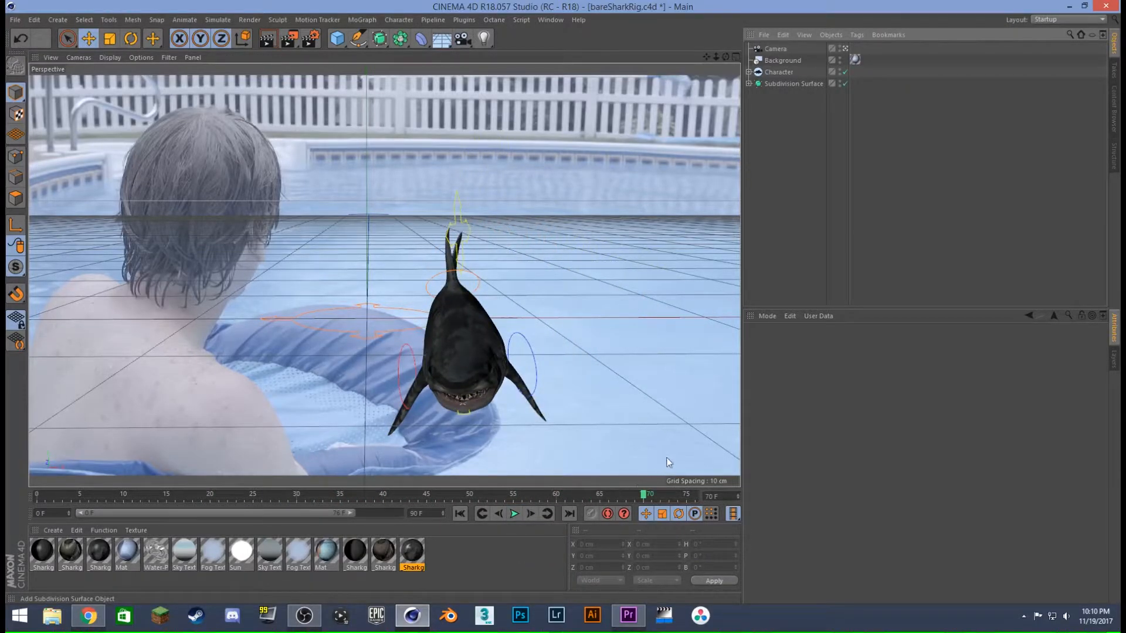
{"action": "left_click_drag", "start_coordinate": [644, 498], "coordinate": [430, 447]}
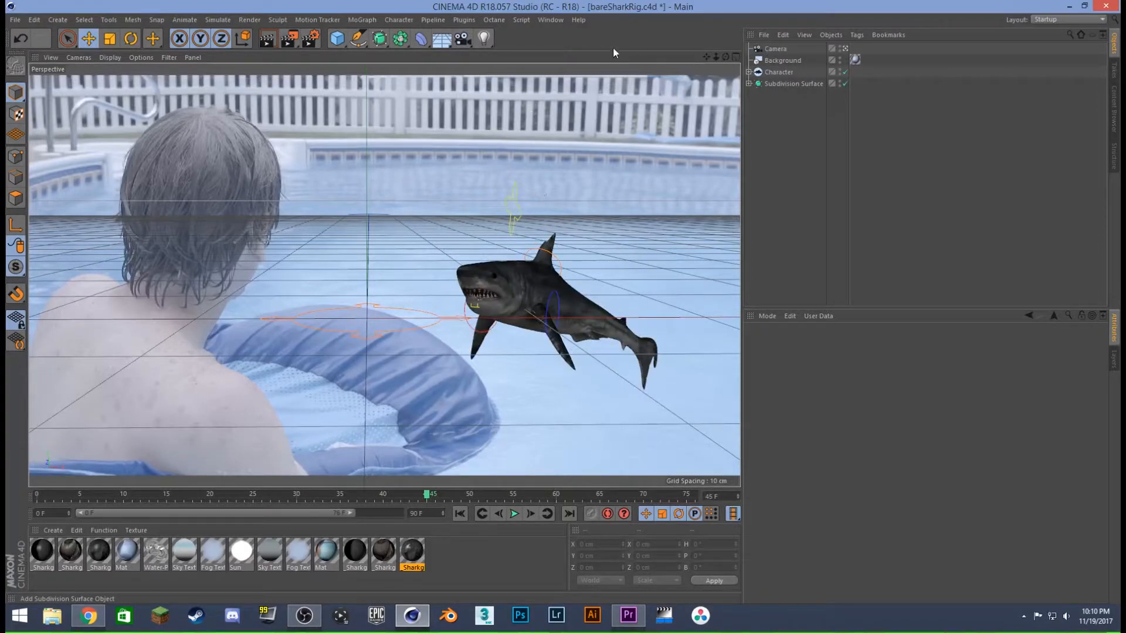
- Look up the SteadyBAKE plugin's commands, and scrub the animation to frame 55 before returning to the first frame
{"action": "left_click", "coordinate": [473, 20]}
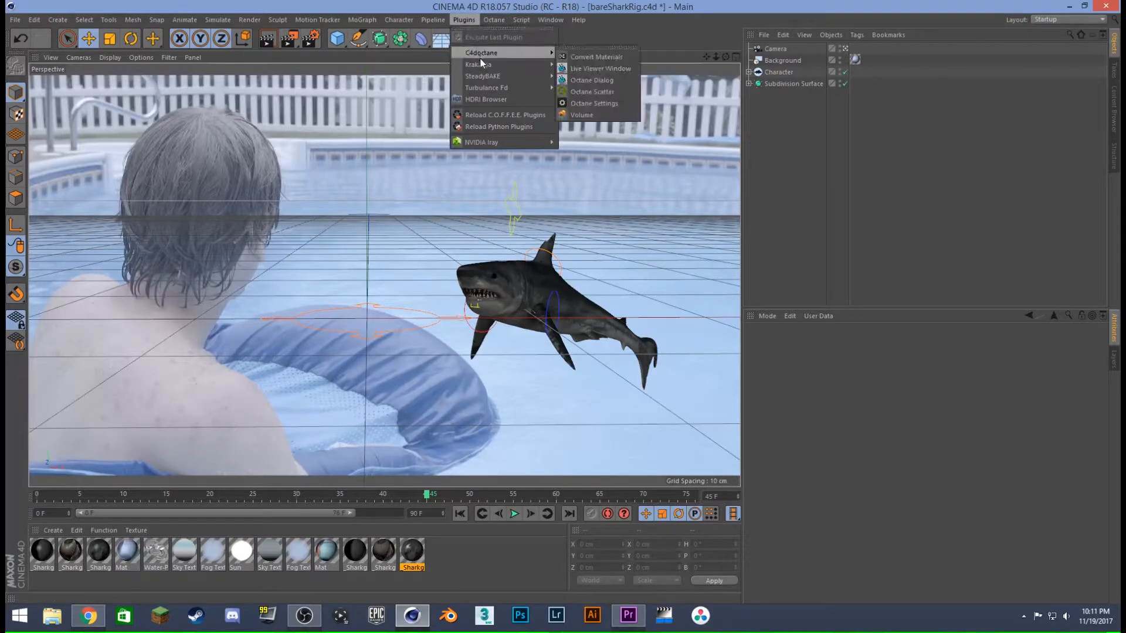
{"action": "mouse_move", "coordinate": [481, 79]}
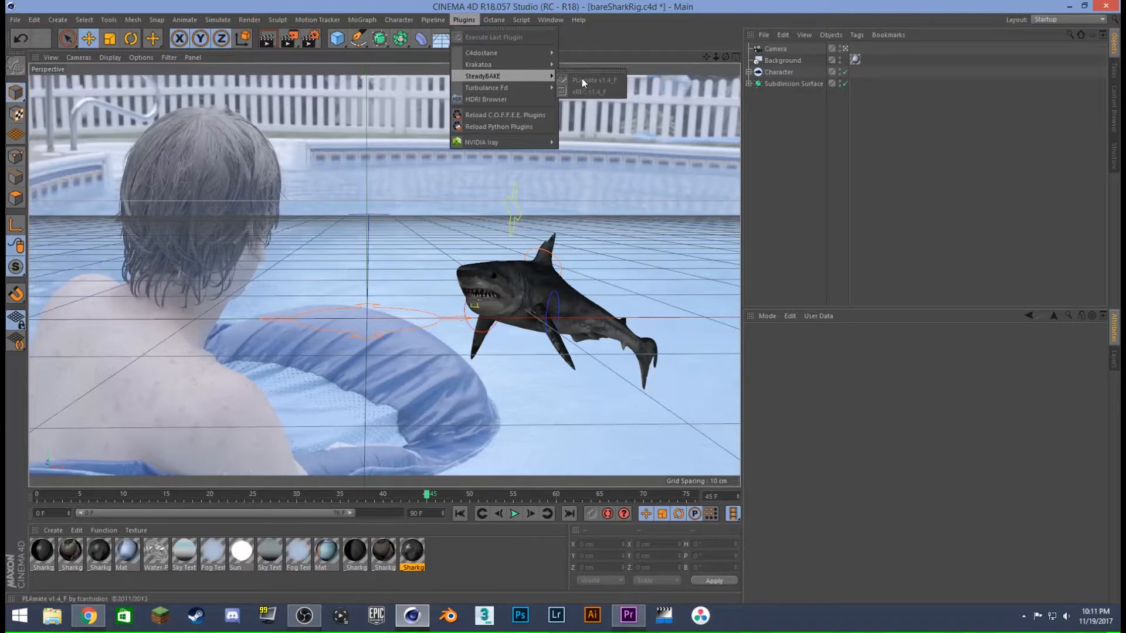
{"action": "left_click", "coordinate": [810, 125]}
{"action": "left_click_drag", "start_coordinate": [432, 497], "coordinate": [515, 497]}
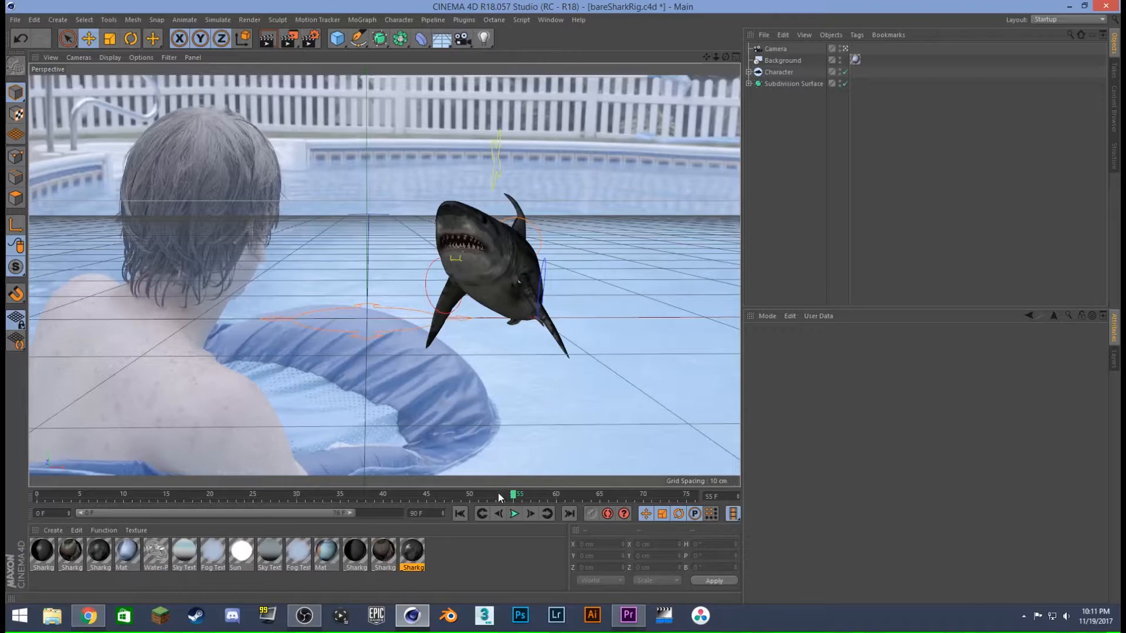
{"action": "left_click", "coordinate": [459, 514]}
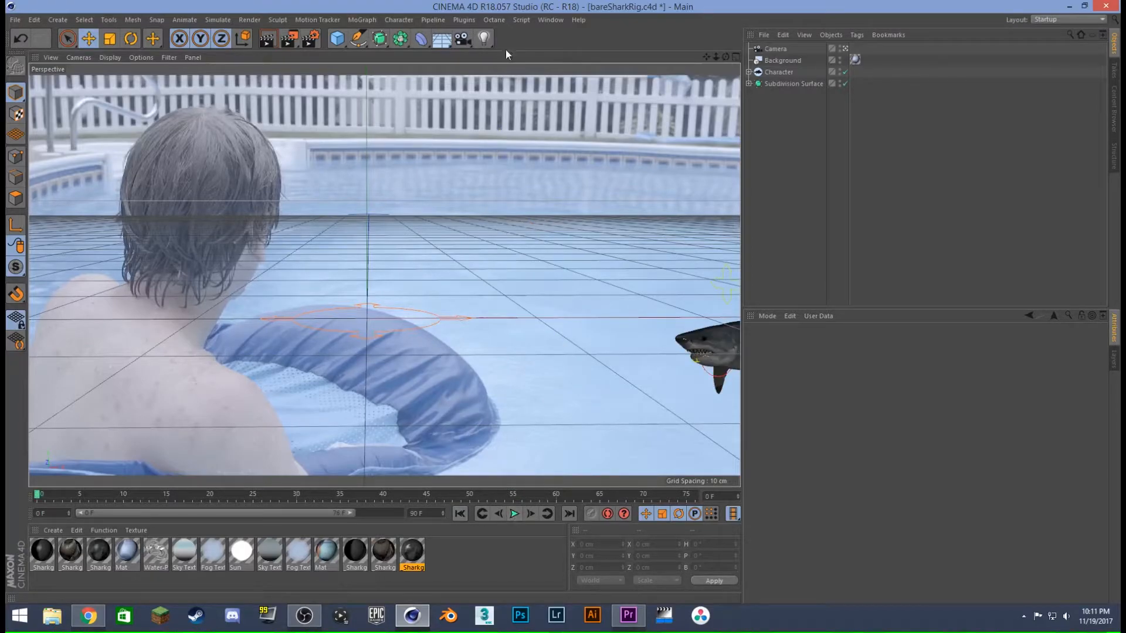
{"action": "left_click", "coordinate": [501, 20]}
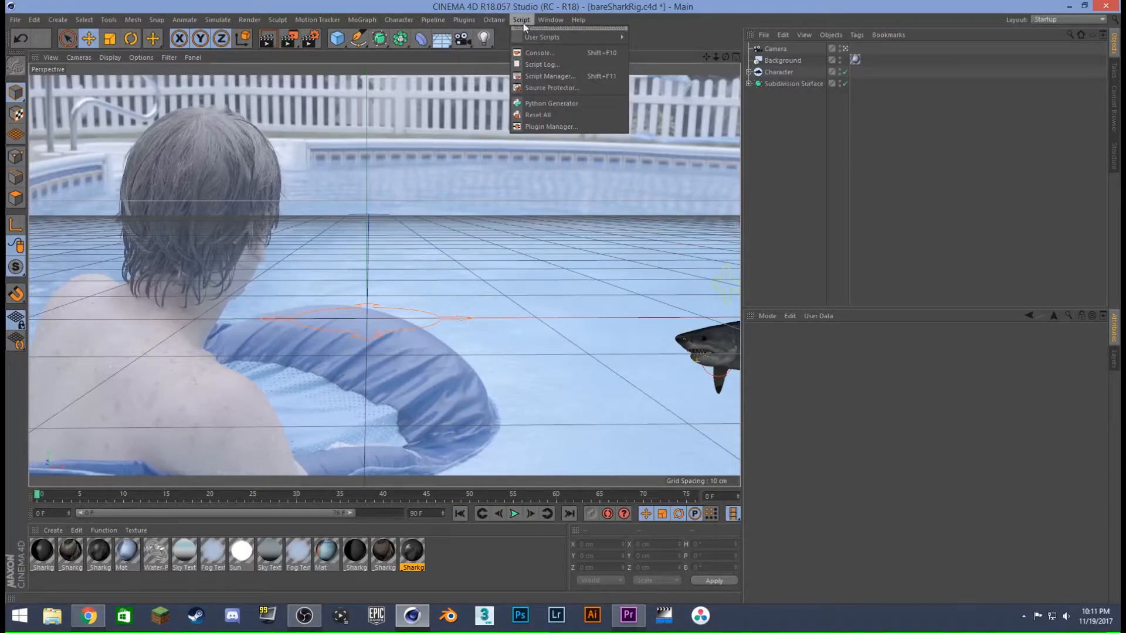
{"action": "mouse_move", "coordinate": [474, 76]}
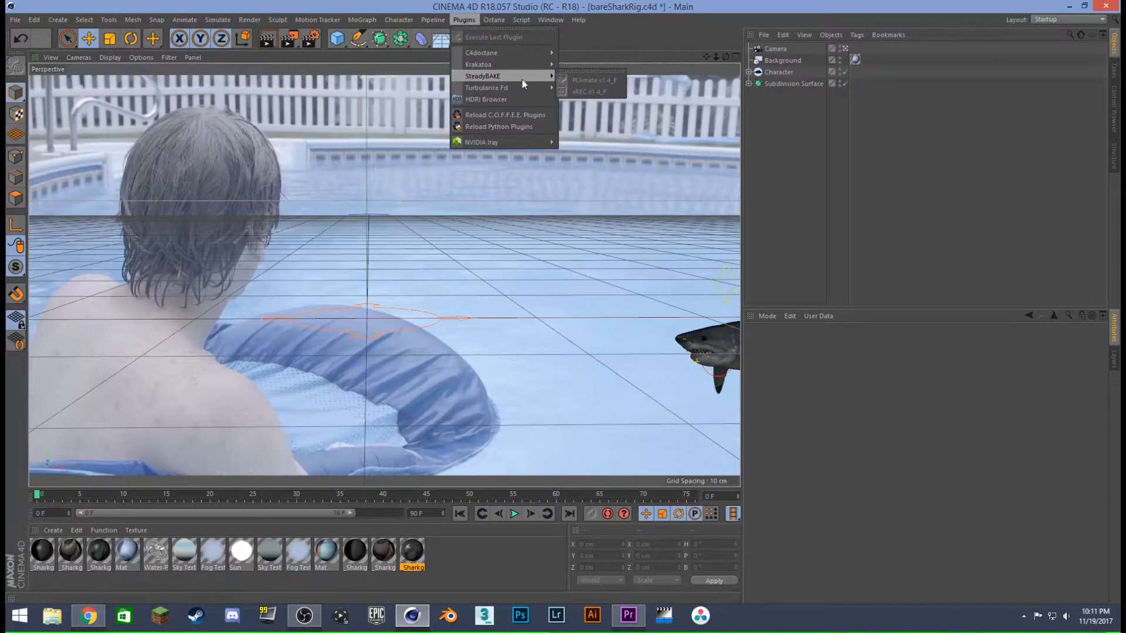
{"action": "left_click", "coordinate": [513, 132]}
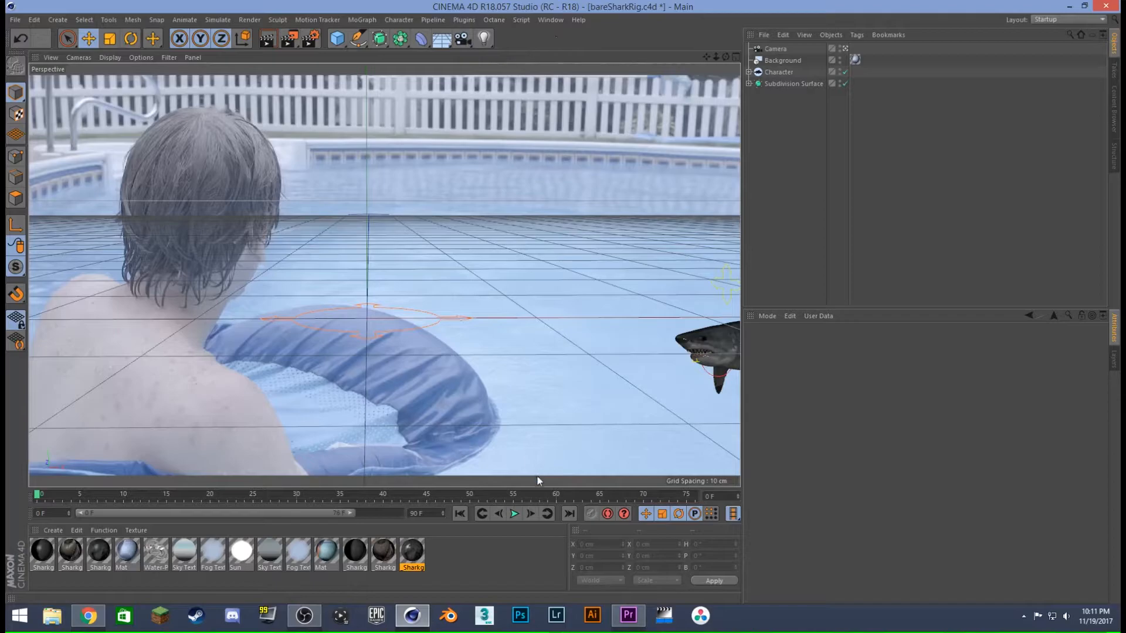
- Play the shark attack from the first frame, pausing at frame 57 and again during the dive
{"action": "left_click", "coordinate": [514, 514]}
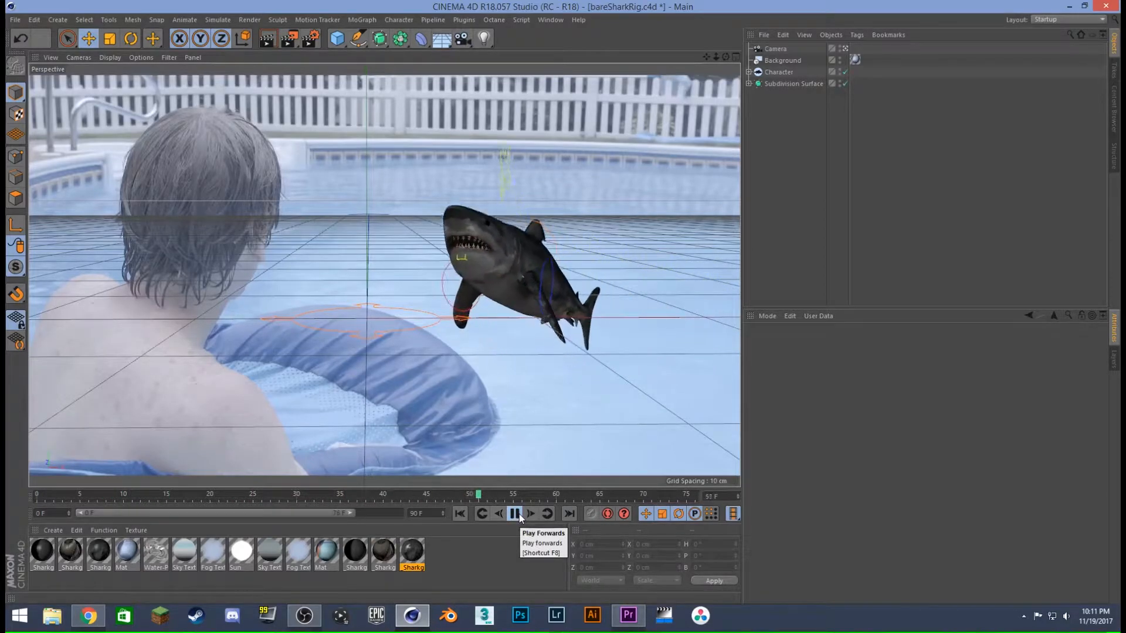
{"action": "left_click", "coordinate": [518, 514]}
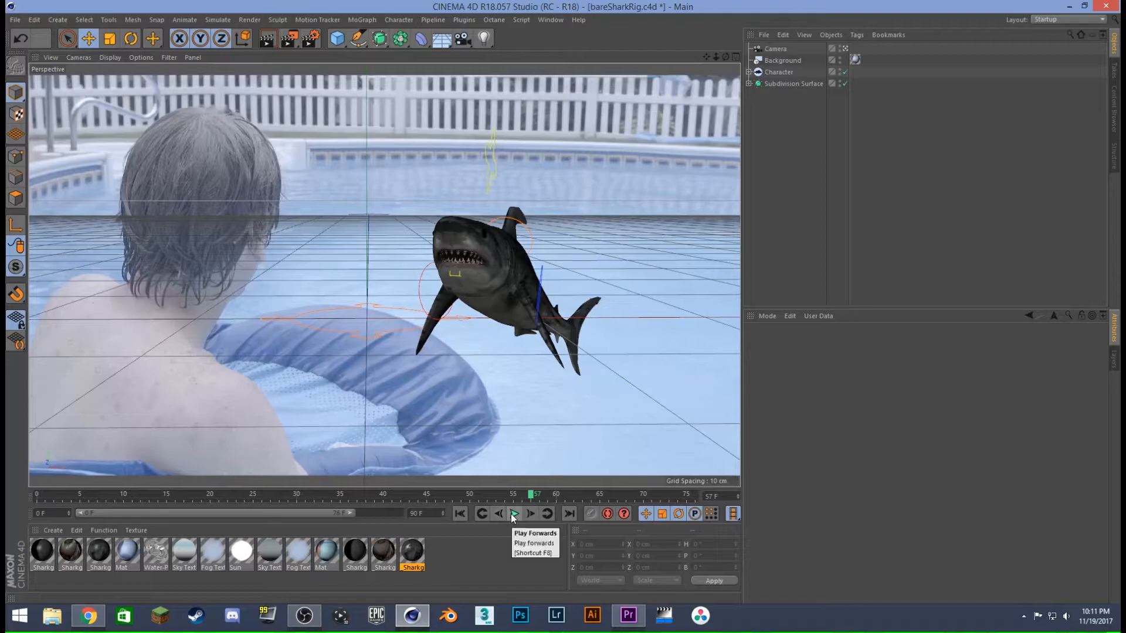
{"action": "left_click", "coordinate": [515, 513]}
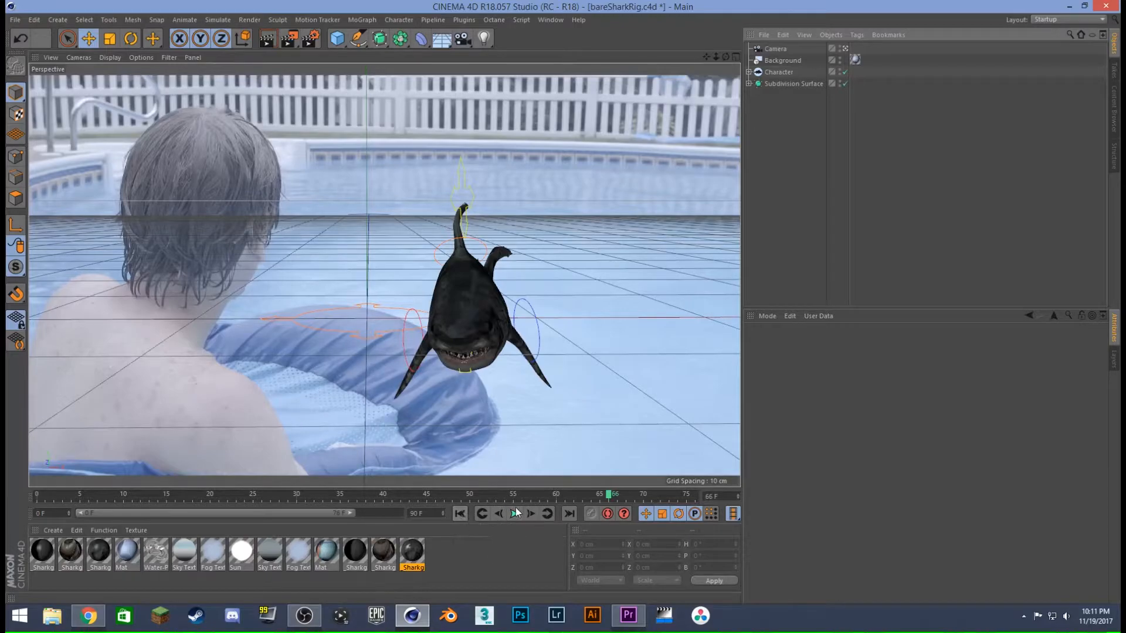
{"action": "left_click", "coordinate": [514, 514]}
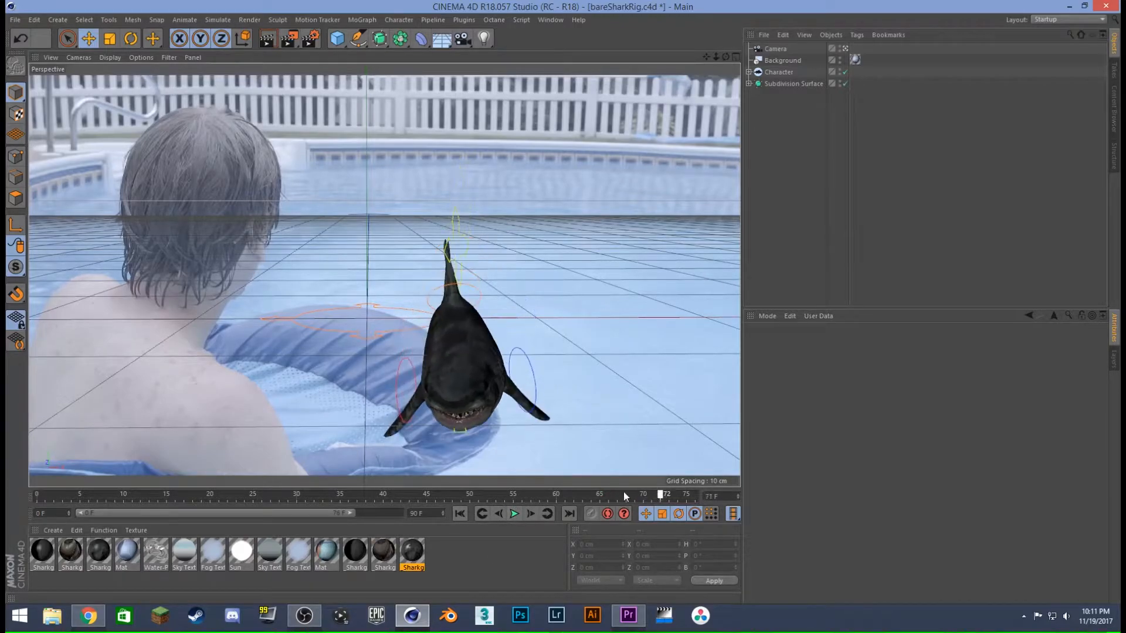
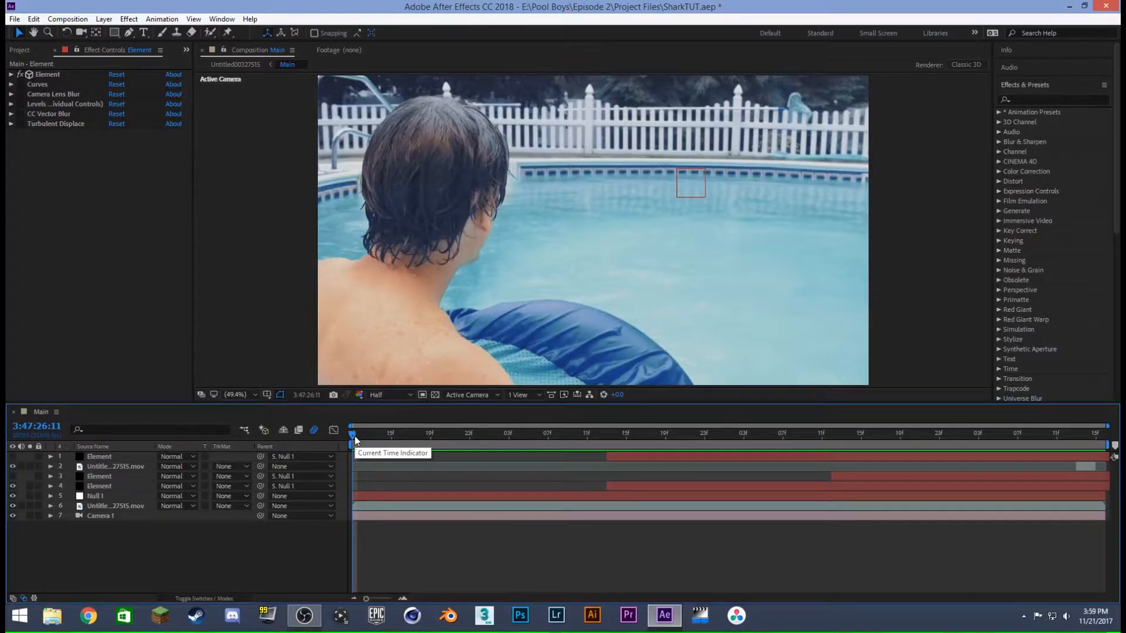
- Play the shark composite from the first frame and scrub back to 3:47:28:17
{"action": "key", "text": "space"}
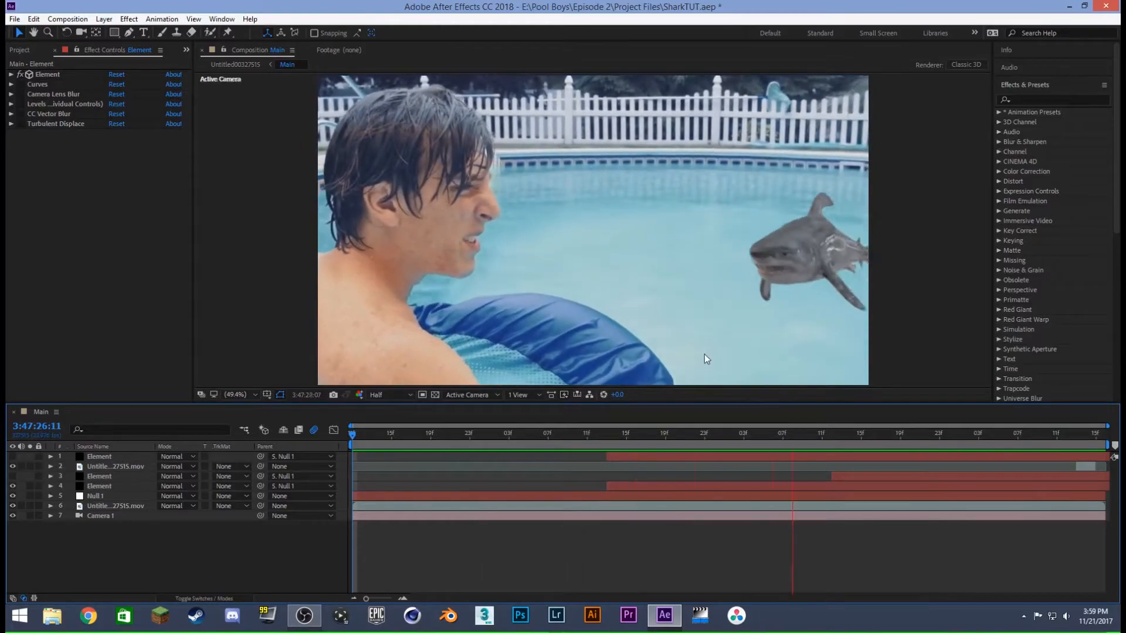
{"action": "key", "text": "space"}
{"action": "left_click_drag", "start_coordinate": [948, 435], "coordinate": [881, 438]}
- Turn on the audio of the full-length pool footage layer, and view that layer soloed before returning to the first frame
{"action": "left_click", "coordinate": [111, 486]}
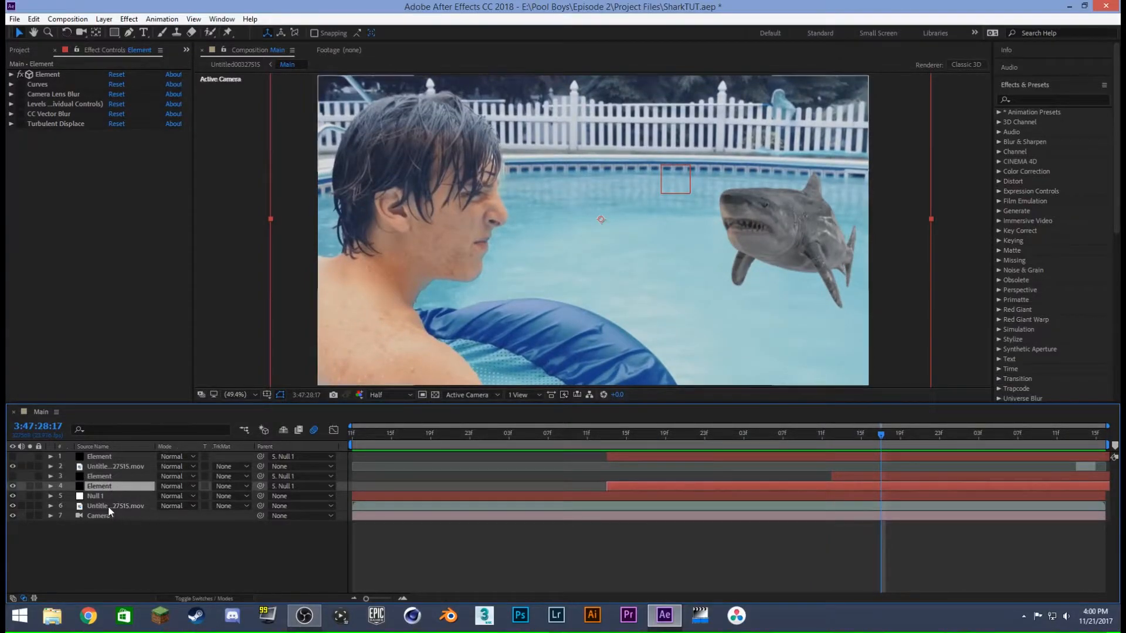
{"action": "left_click", "coordinate": [108, 505]}
{"action": "left_click", "coordinate": [21, 506]}
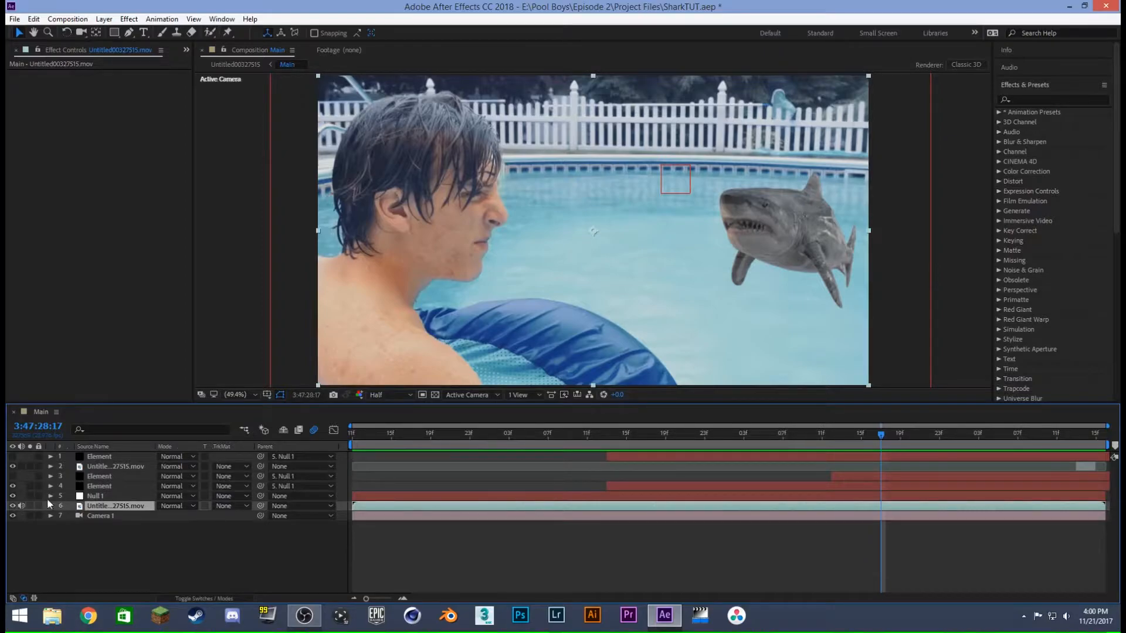
{"action": "left_click", "coordinate": [12, 505]}
{"action": "left_click", "coordinate": [12, 505]}
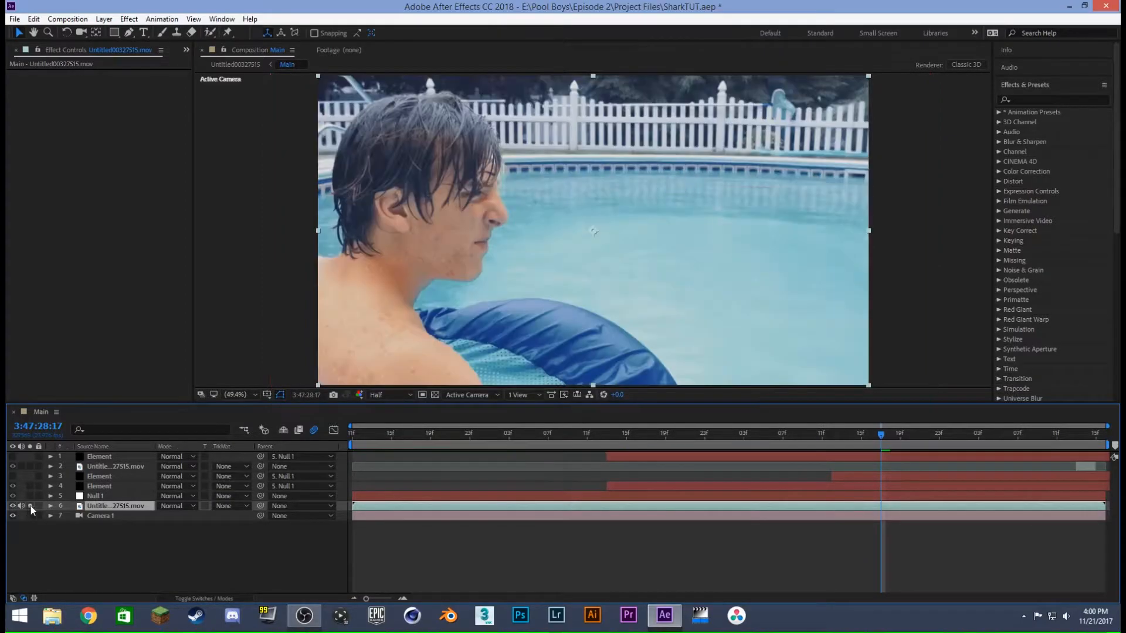
{"action": "left_click_drag", "start_coordinate": [502, 435], "coordinate": [113, 474]}
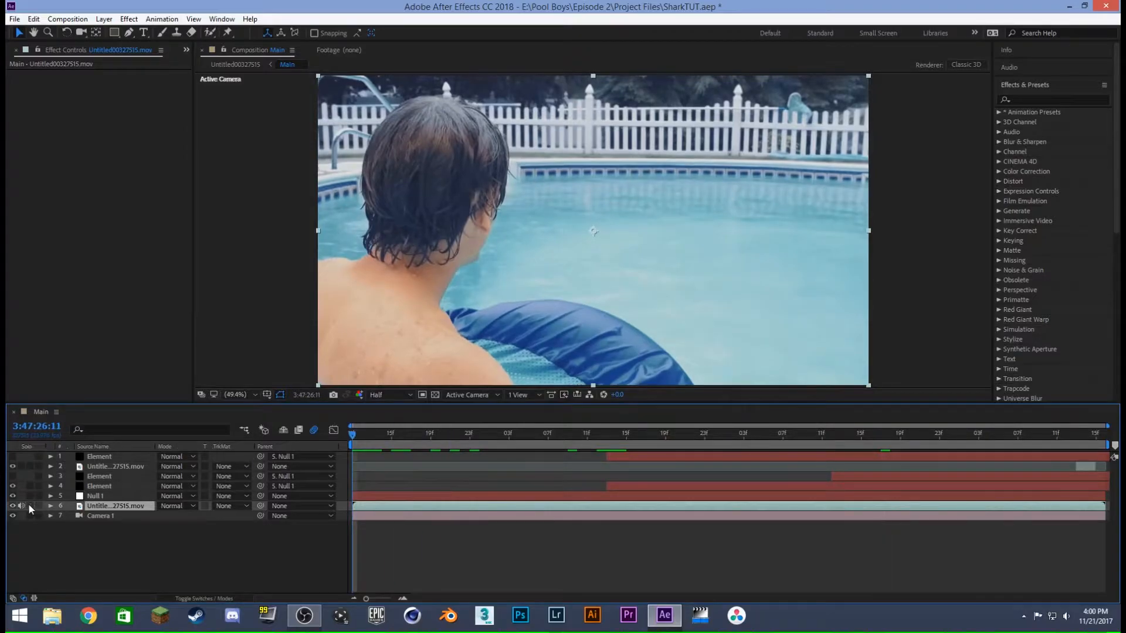
- Solo the visible Element shark layer briefly, and preview the full composite from the first frame to 3:47:28:11
{"action": "left_click", "coordinate": [30, 487]}
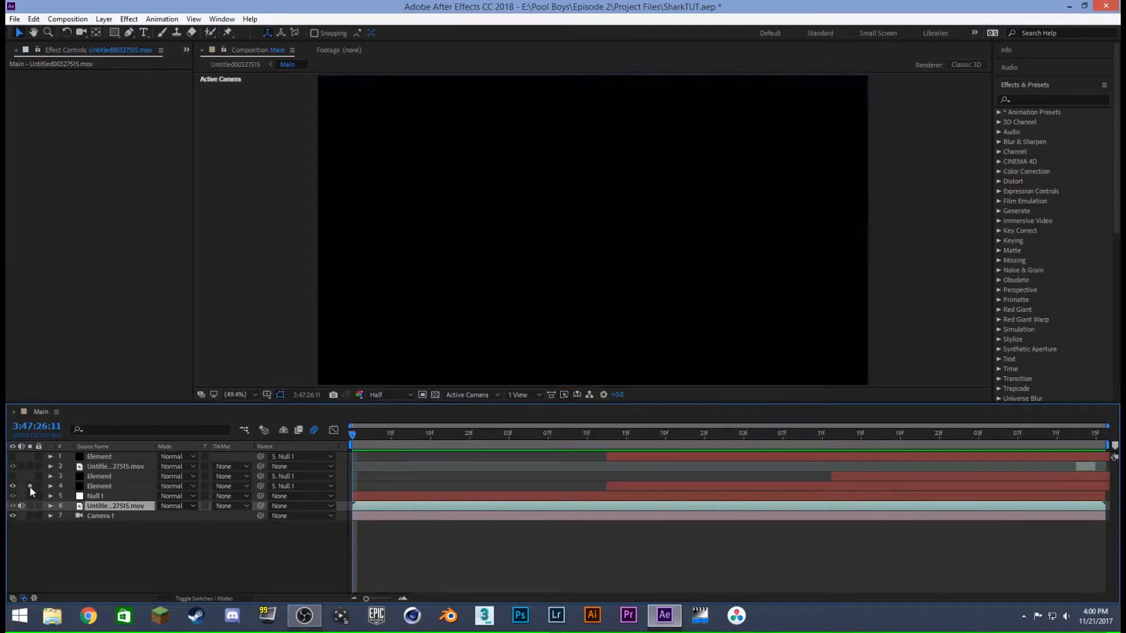
{"action": "left_click", "coordinate": [31, 487]}
{"action": "key", "text": "space"}
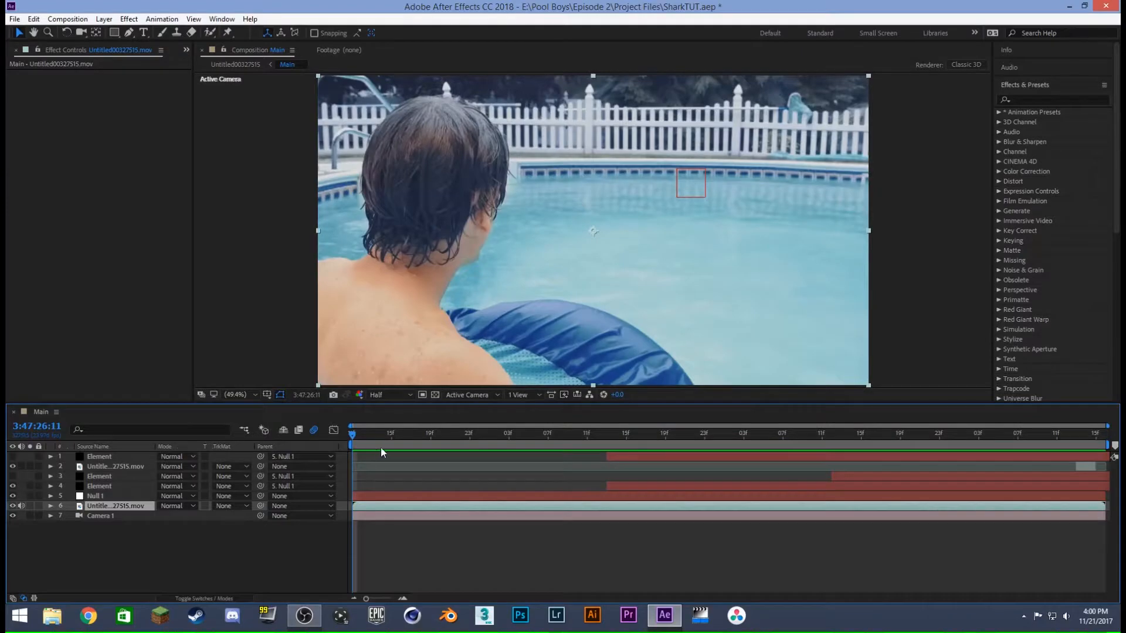
{"action": "left_click", "coordinate": [31, 487]}
{"action": "left_click", "coordinate": [31, 486]}
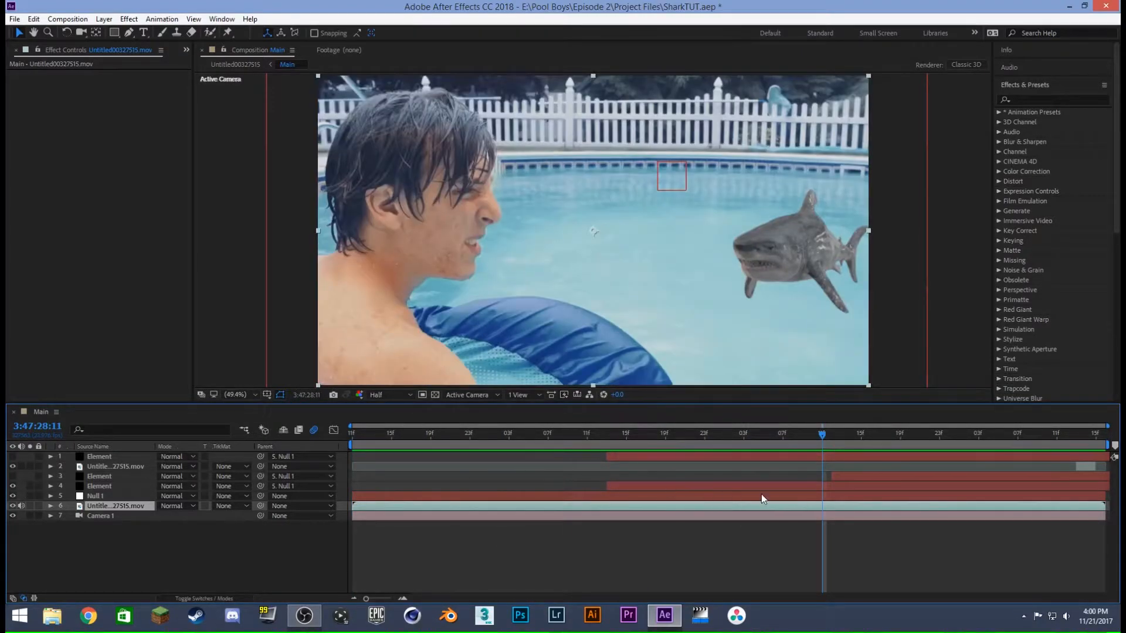
- Open the Element layer's scene setup and inspect the shark model from several angles along with its diffuse texture greatwhiteshark.jpg
{"action": "left_click", "coordinate": [103, 486]}
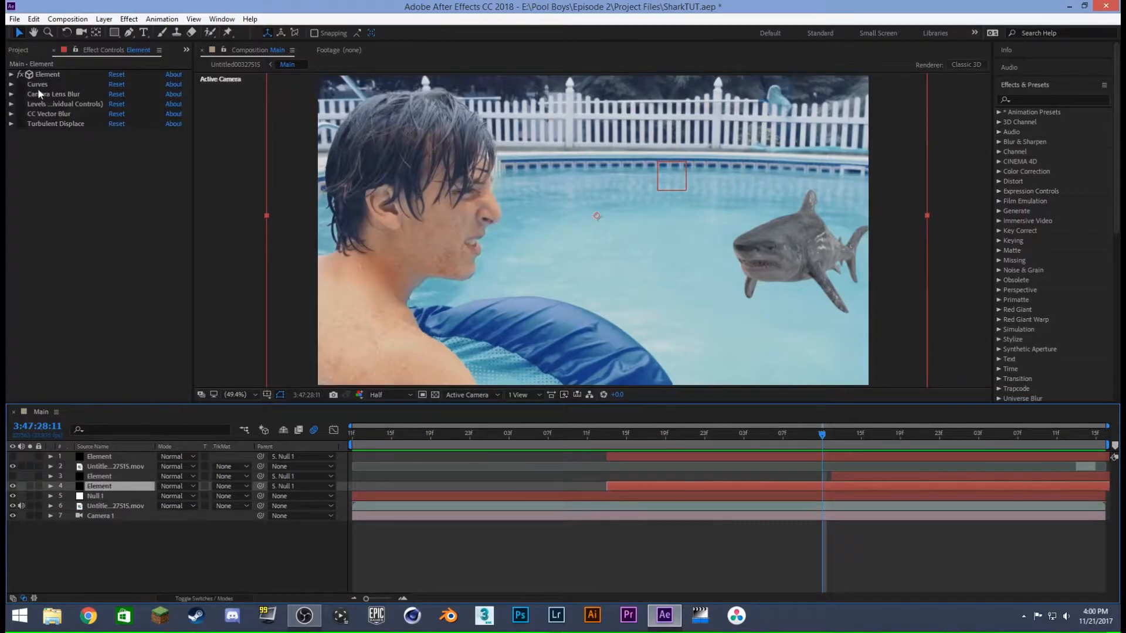
{"action": "left_click", "coordinate": [11, 74]}
{"action": "left_click", "coordinate": [48, 75]}
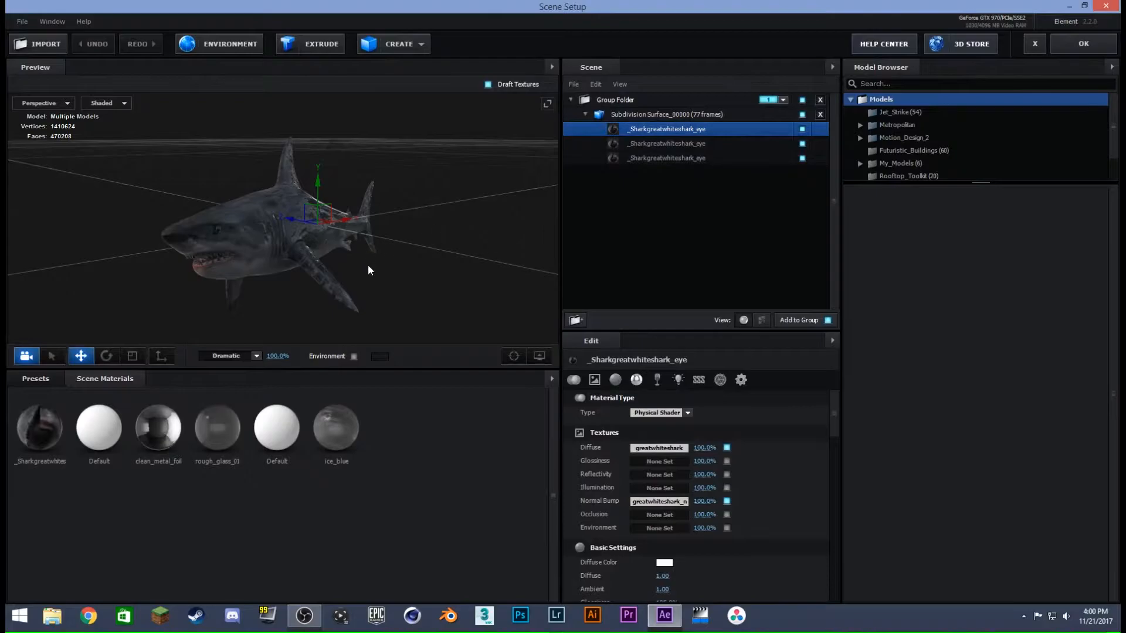
{"action": "left_click_drag", "start_coordinate": [372, 275], "coordinate": [500, 201]}
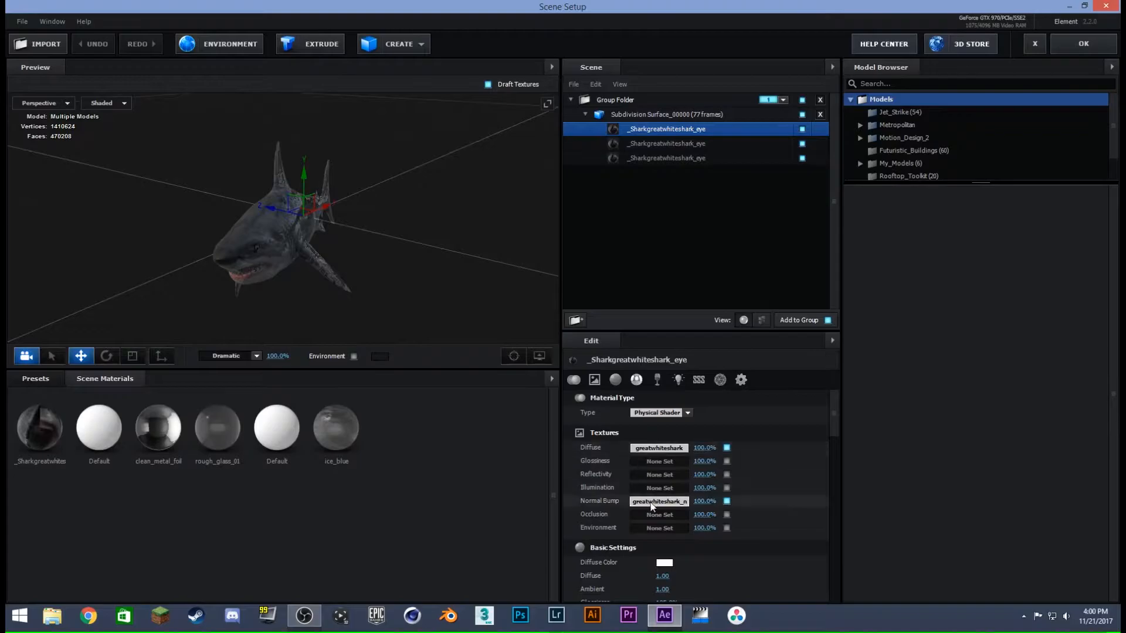
{"action": "left_click", "coordinate": [659, 448]}
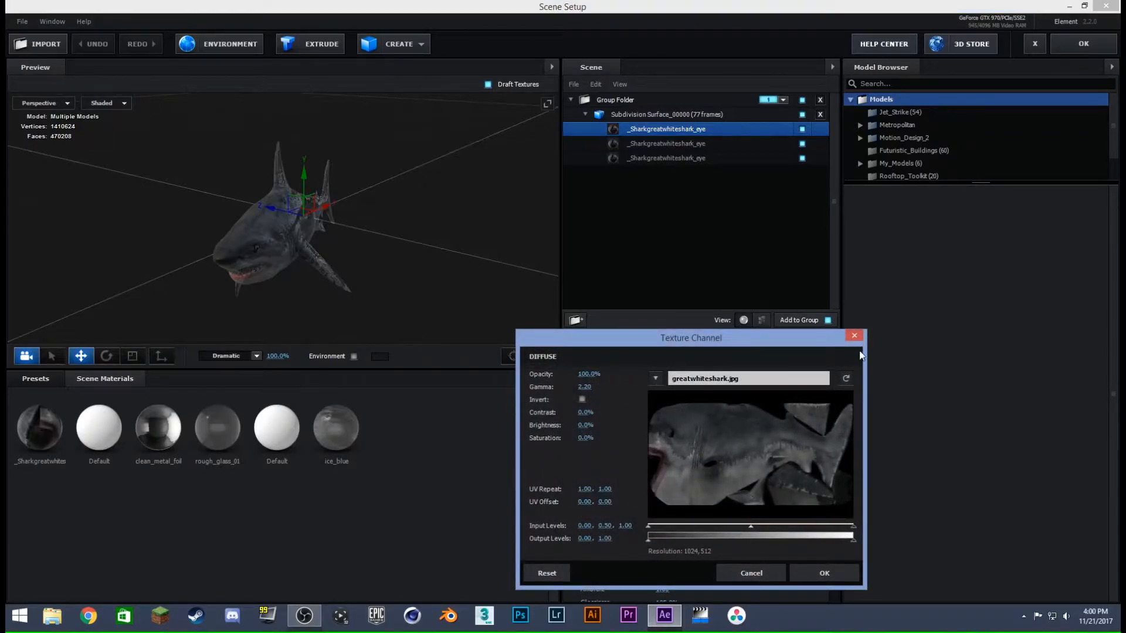
{"action": "left_click", "coordinate": [855, 335]}
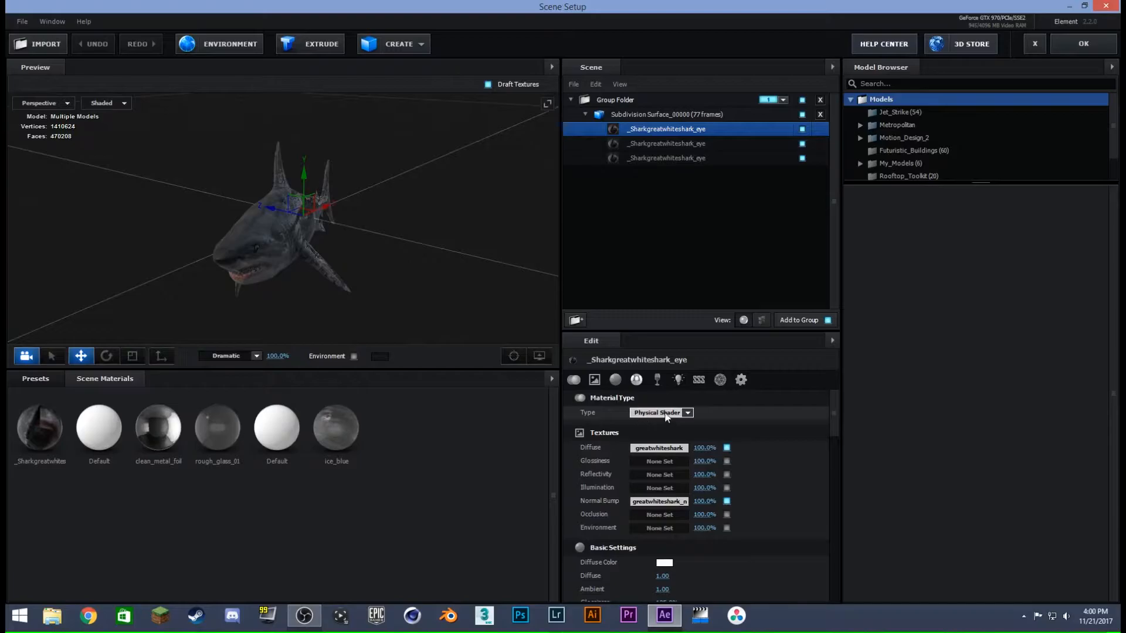
{"action": "left_click_drag", "start_coordinate": [424, 268], "coordinate": [330, 228]}
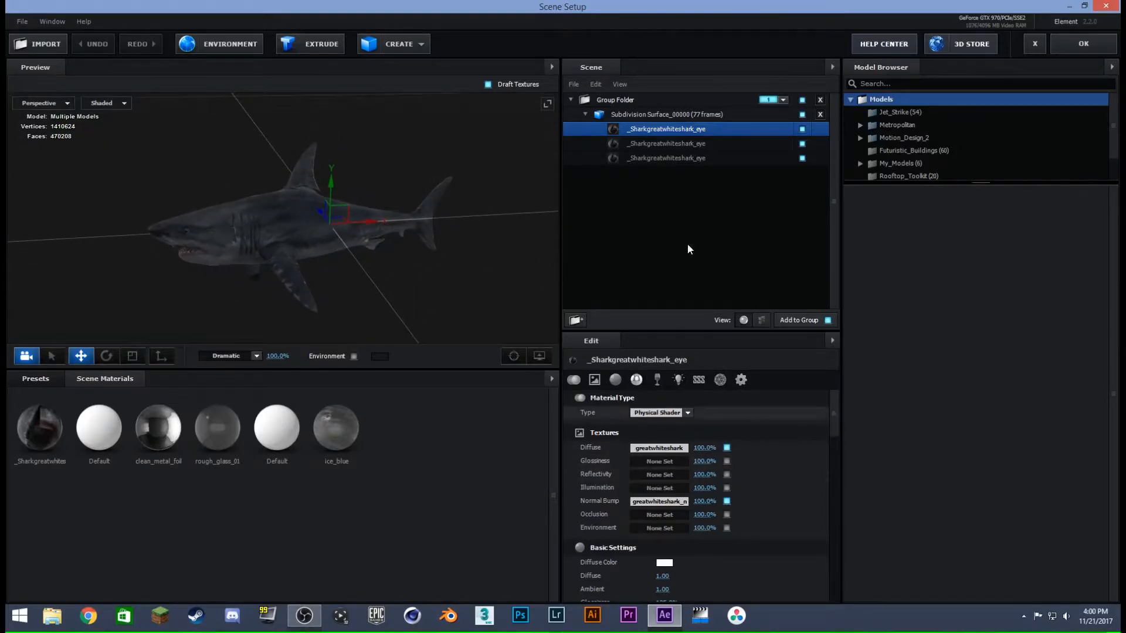
- Compare the shark's three materials, examine its head up close, and close the scene setup
{"action": "left_click", "coordinate": [646, 144]}
{"action": "left_click", "coordinate": [610, 160]}
{"action": "left_click", "coordinate": [612, 144]}
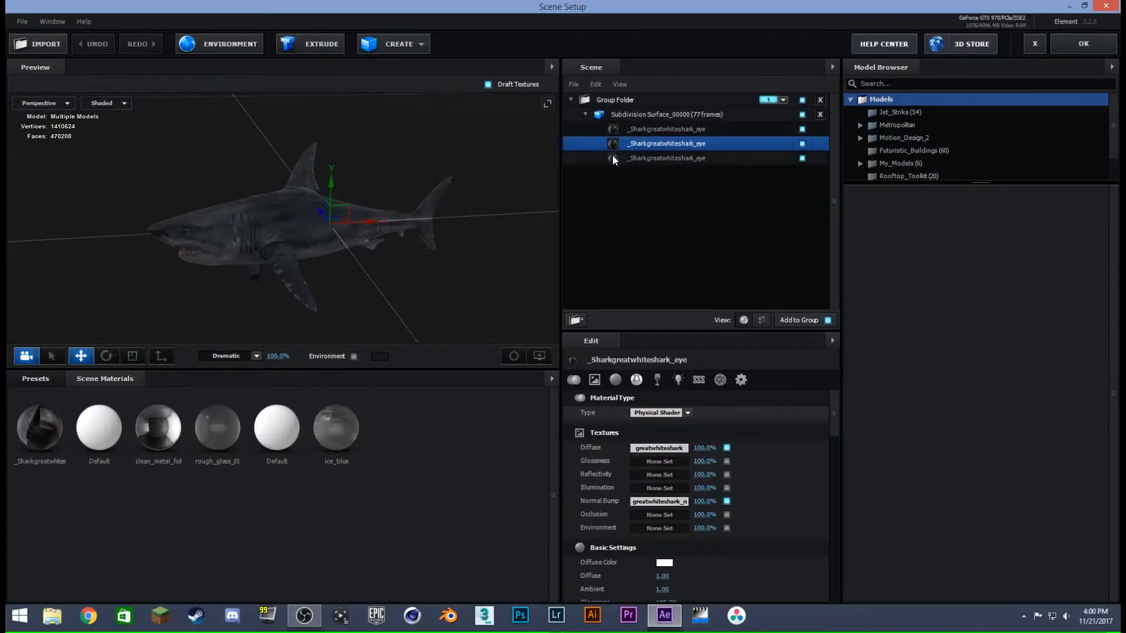
{"action": "left_click", "coordinate": [613, 158]}
{"action": "left_click", "coordinate": [614, 145]}
{"action": "left_click", "coordinate": [614, 159]}
{"action": "left_click", "coordinate": [614, 146]}
{"action": "left_click", "coordinate": [615, 130]}
{"action": "left_click_drag", "start_coordinate": [321, 263], "coordinate": [400, 252]}
{"action": "scroll", "coordinate": [294, 220], "scroll_direction": "up", "scroll_amount": 8}
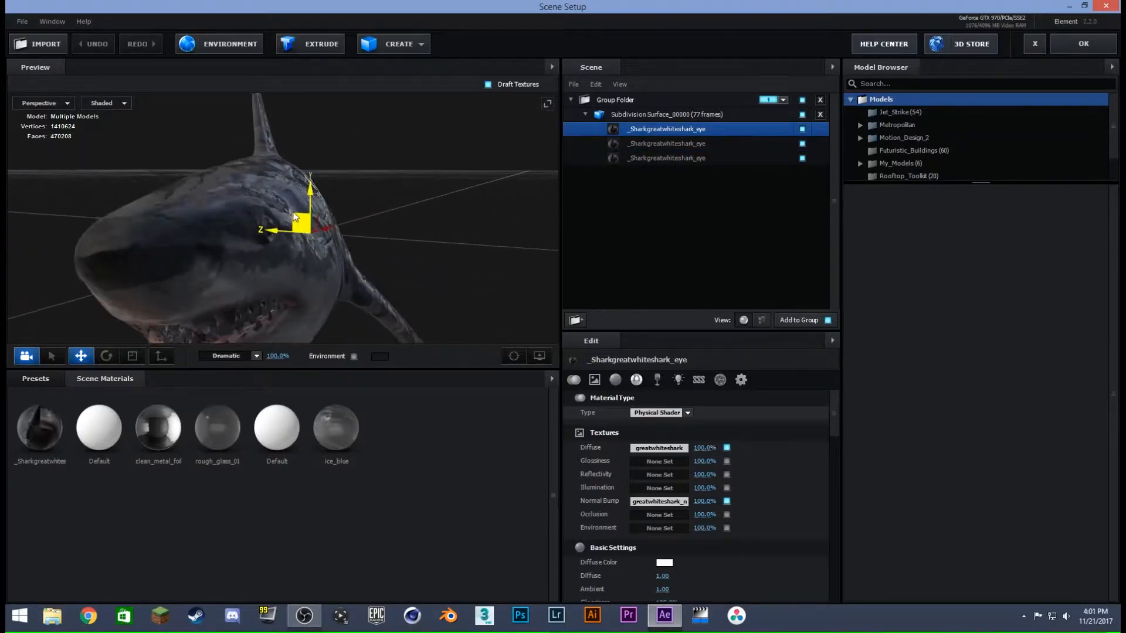
{"action": "left_click_drag", "start_coordinate": [300, 204], "coordinate": [340, 218]}
{"action": "scroll", "coordinate": [330, 211], "scroll_direction": "down", "scroll_amount": 8}
{"action": "left_click", "coordinate": [1080, 46]}
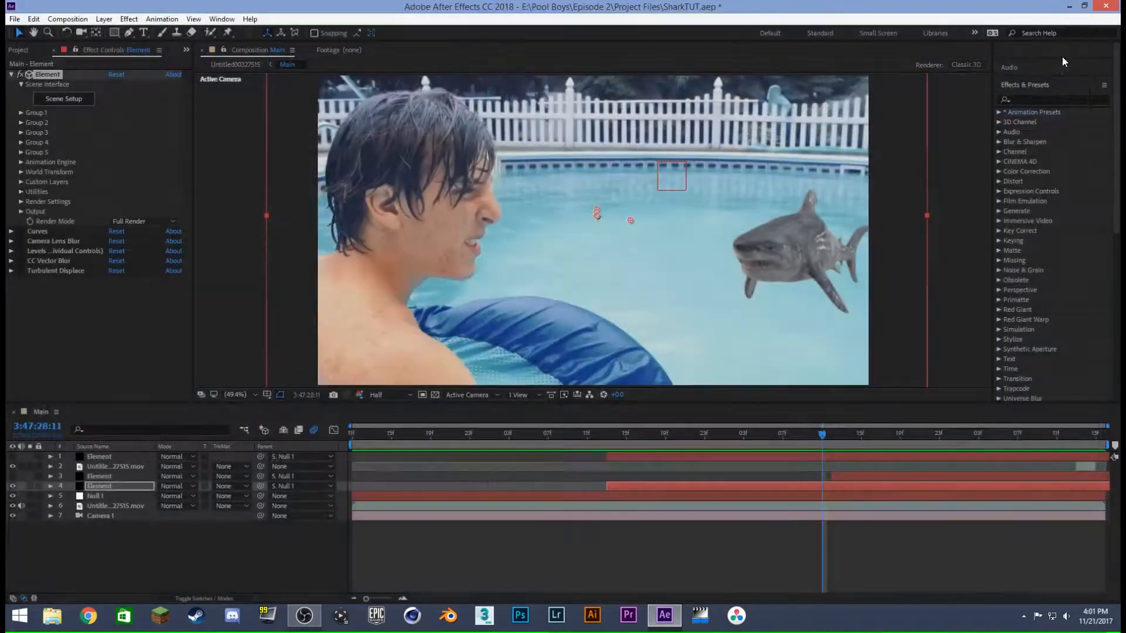
- Enable the Curves effect on the visible Element shark layer with the playhead at 3:47:28:19
{"action": "left_click_drag", "start_coordinate": [811, 434], "coordinate": [894, 429]}
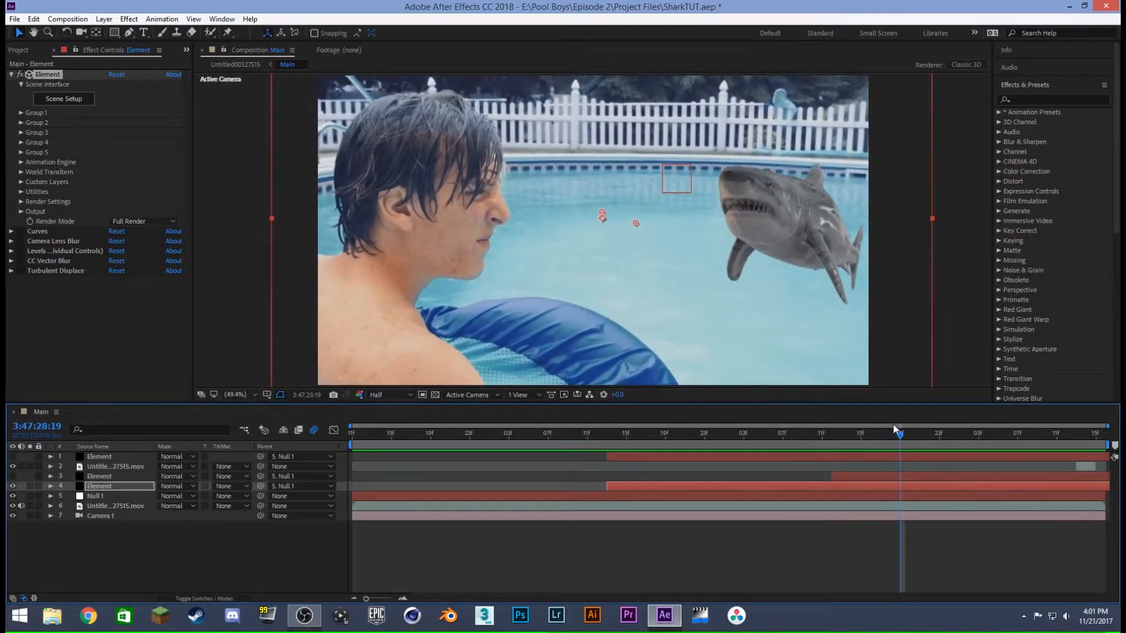
{"action": "left_click", "coordinate": [639, 489]}
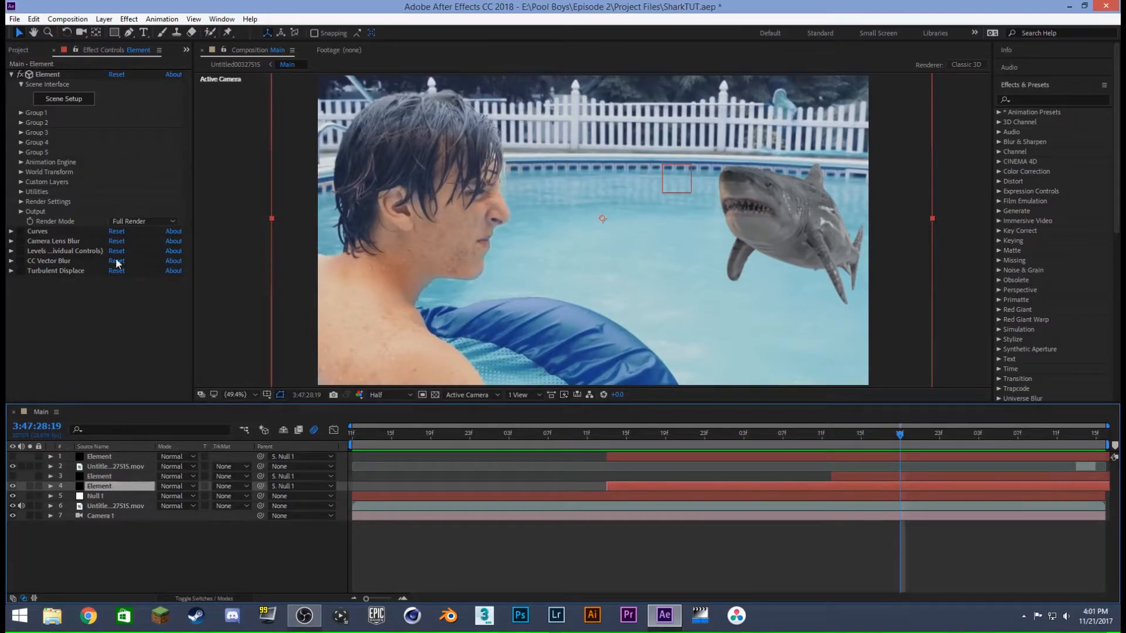
{"action": "left_click", "coordinate": [12, 74]}
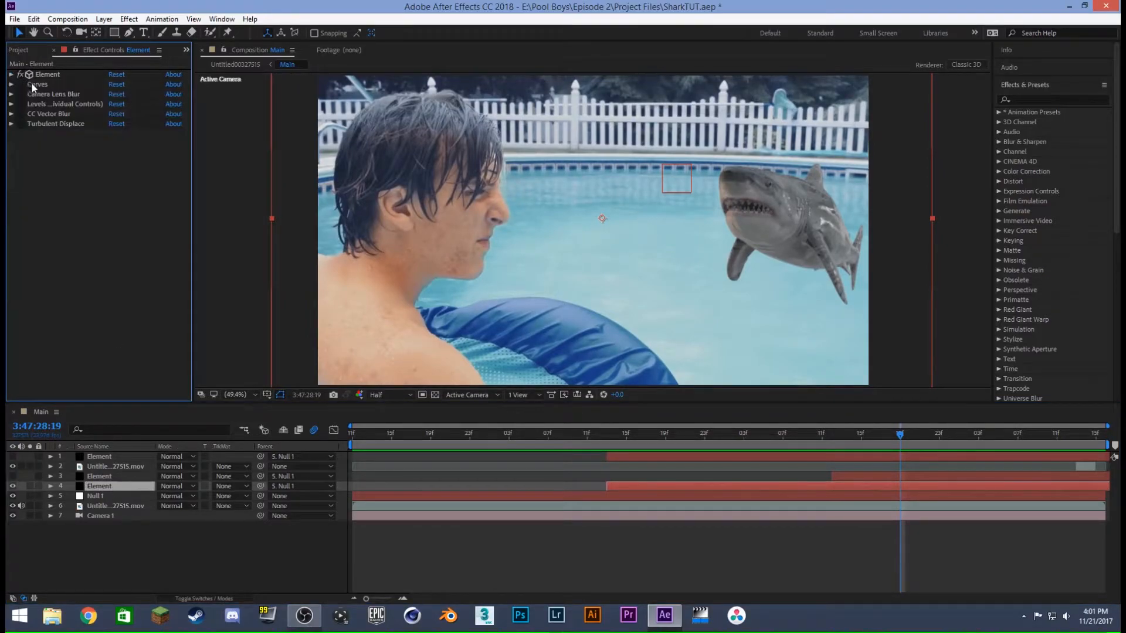
{"action": "left_click", "coordinate": [19, 84]}
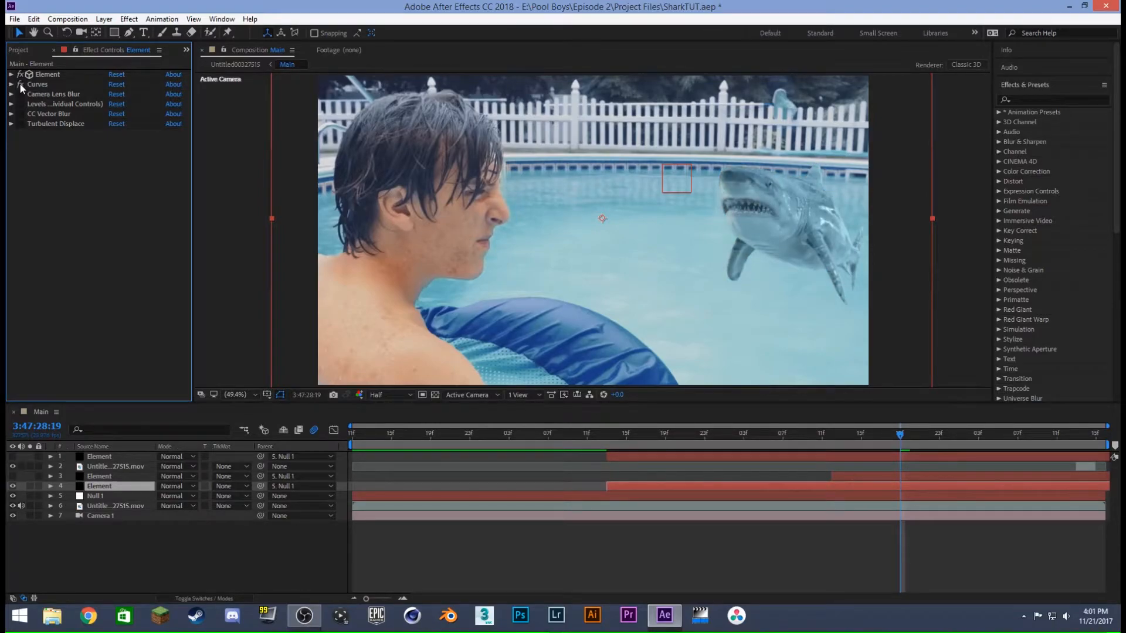
- Review the shark's Curves color correction, including its Red channel, and collapse the effect
{"action": "left_click", "coordinate": [11, 85]}
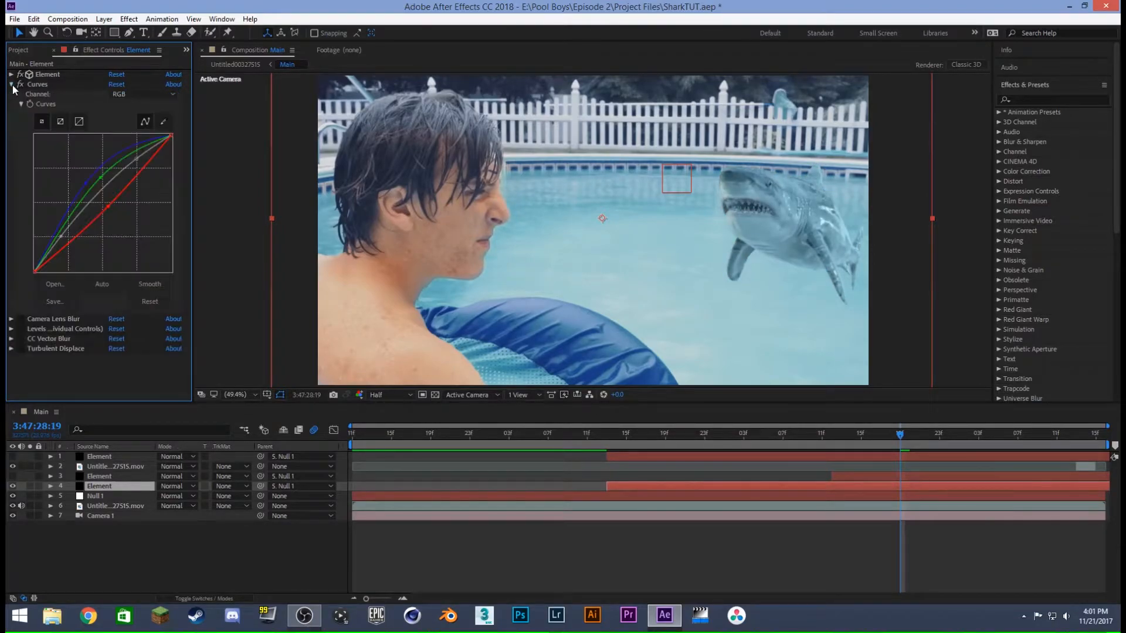
{"action": "left_click", "coordinate": [150, 95]}
{"action": "left_click", "coordinate": [140, 117]}
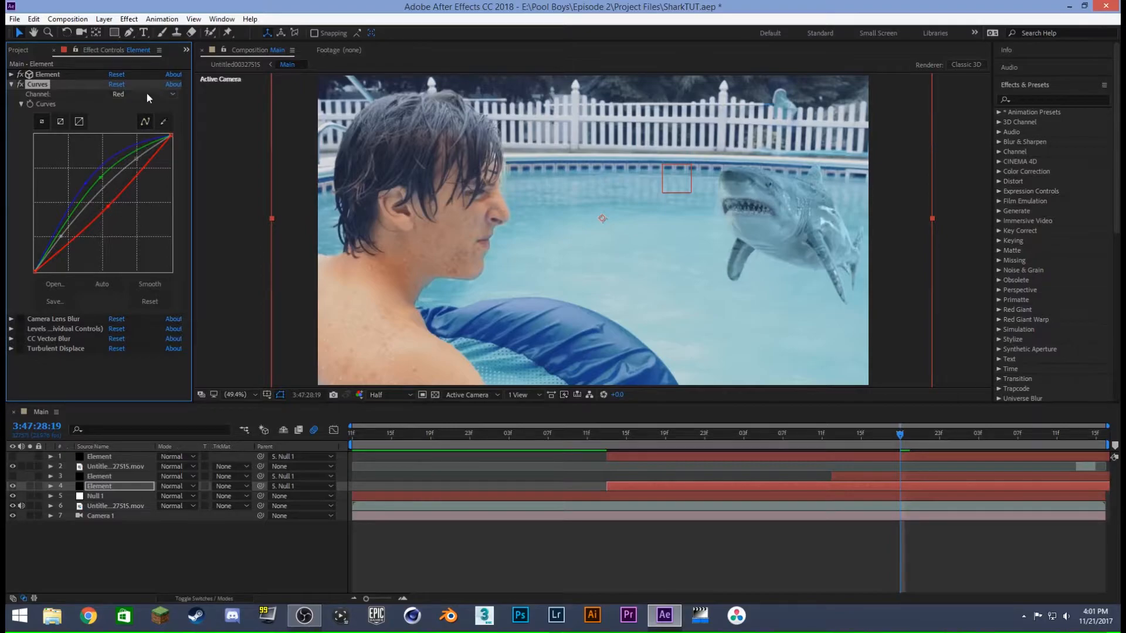
{"action": "left_click", "coordinate": [146, 93]}
{"action": "left_click", "coordinate": [144, 106]}
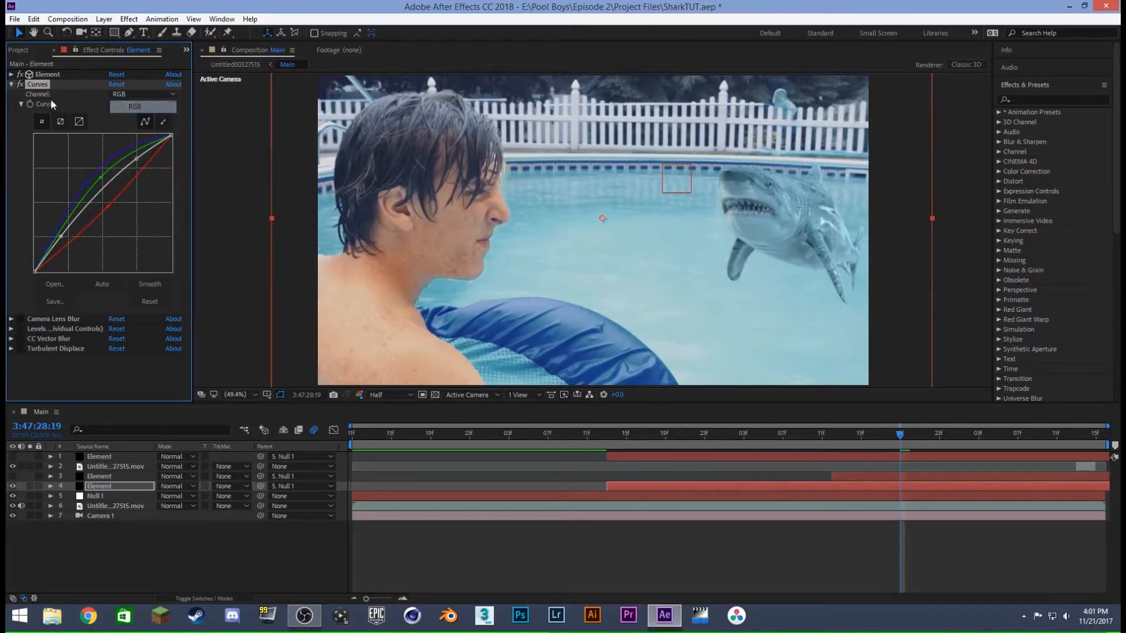
{"action": "left_click", "coordinate": [10, 85]}
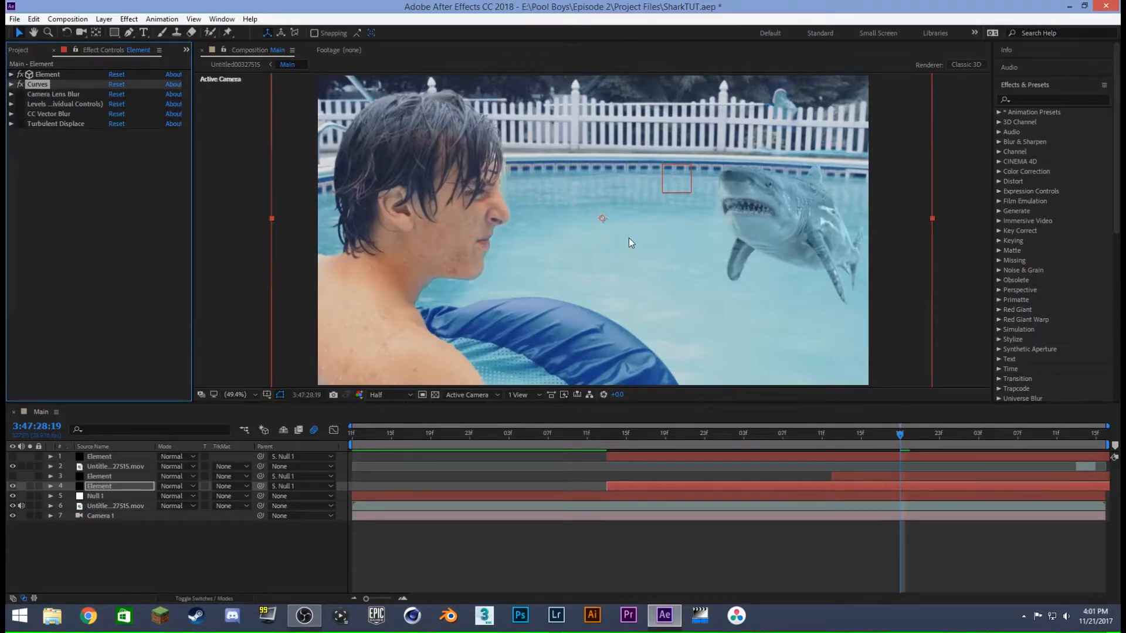
- Enable Camera Lens Blur and Levels (Individual Controls) on the shark layer and review their settings
{"action": "left_click", "coordinate": [11, 94]}
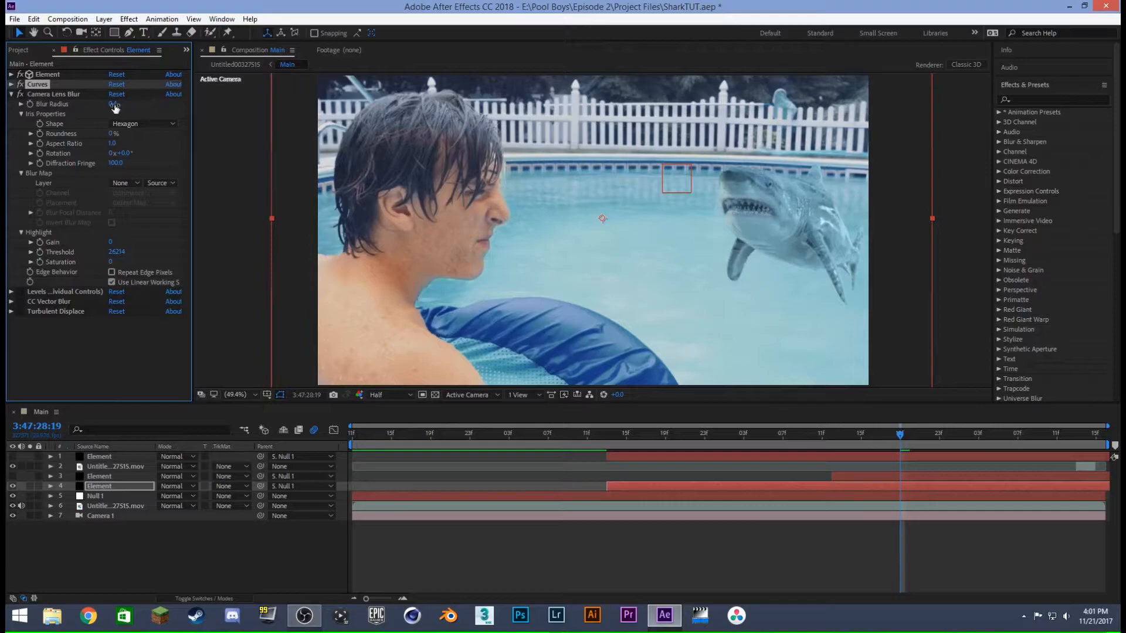
{"action": "left_click", "coordinate": [11, 95]}
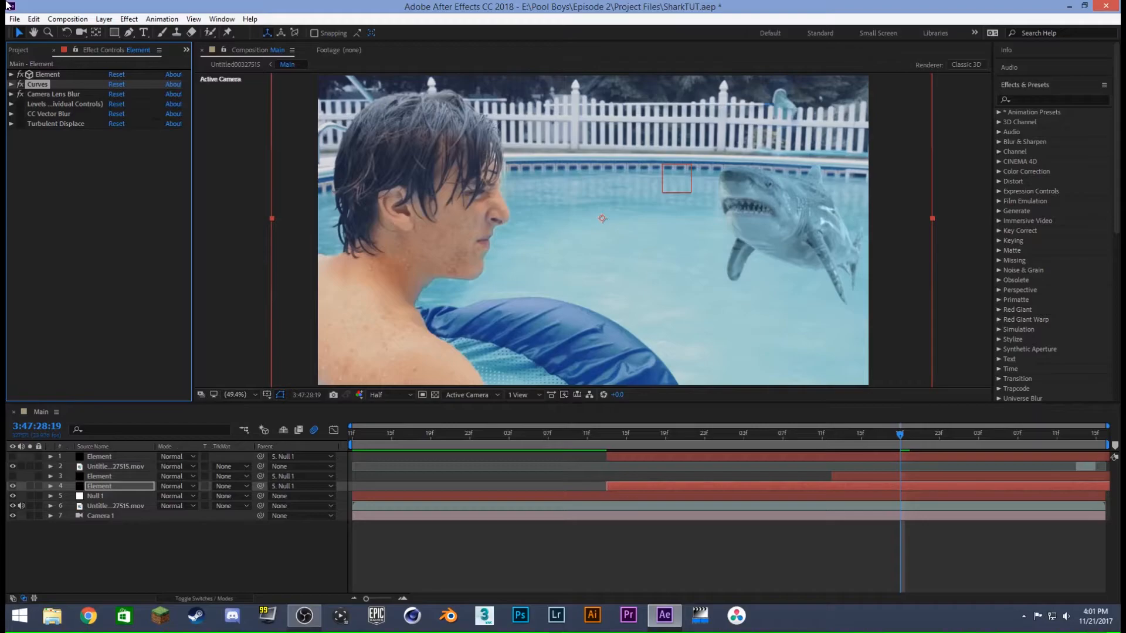
{"action": "left_click", "coordinate": [12, 104]}
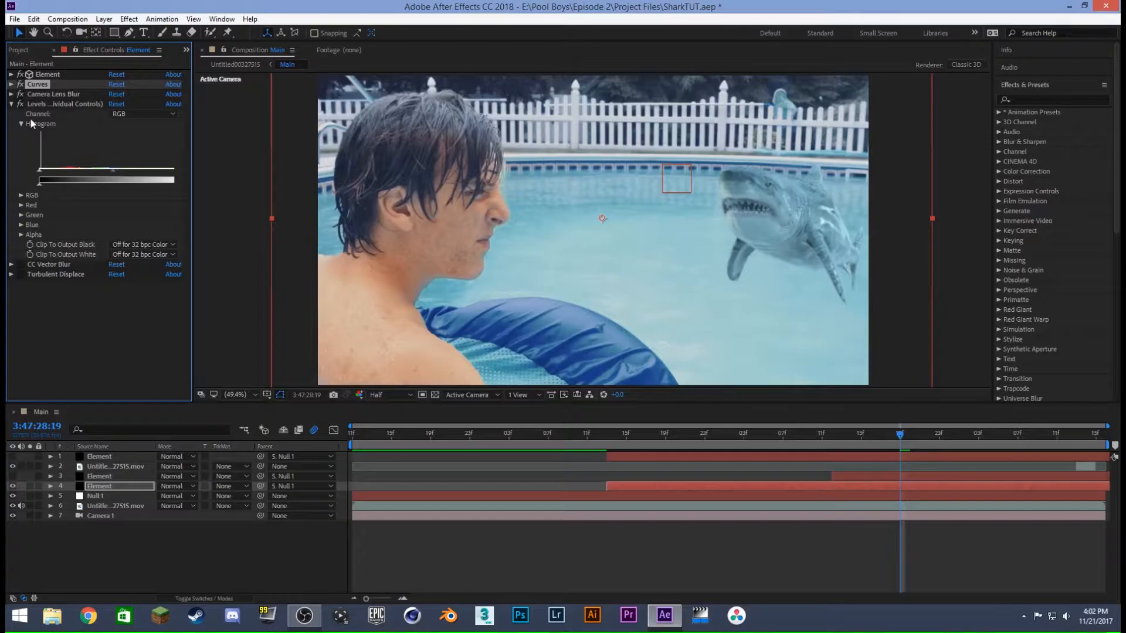
{"action": "left_click", "coordinate": [12, 104]}
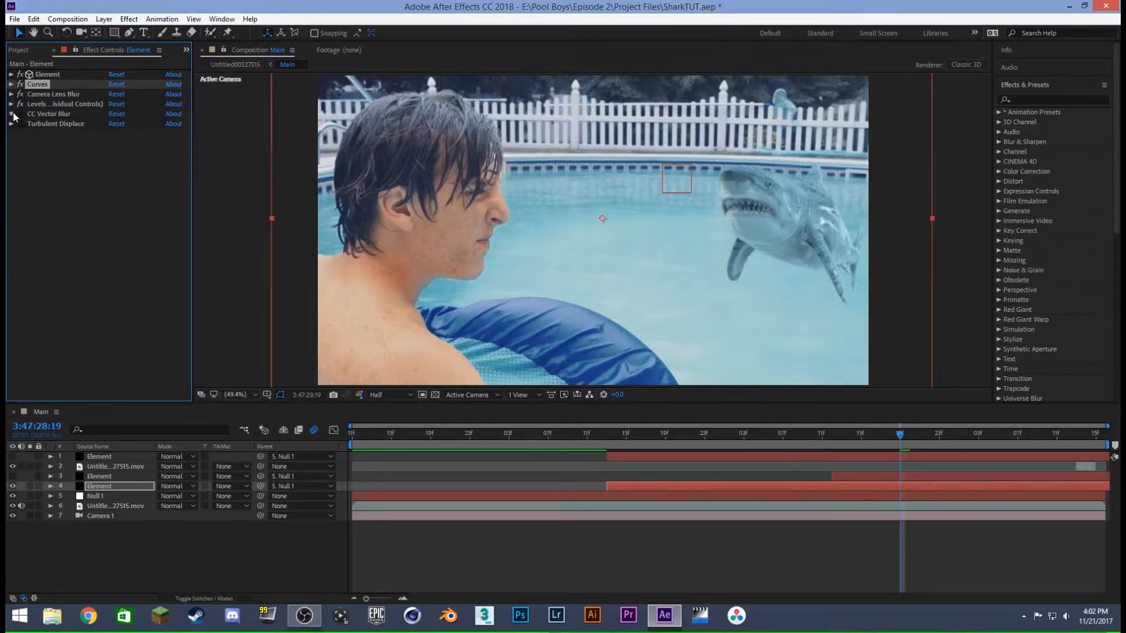
- Enable CC Vector Blur on the shark, and test an amount of 15.5 at 3:47:29:03 before undoing it
{"action": "left_click", "coordinate": [12, 113]}
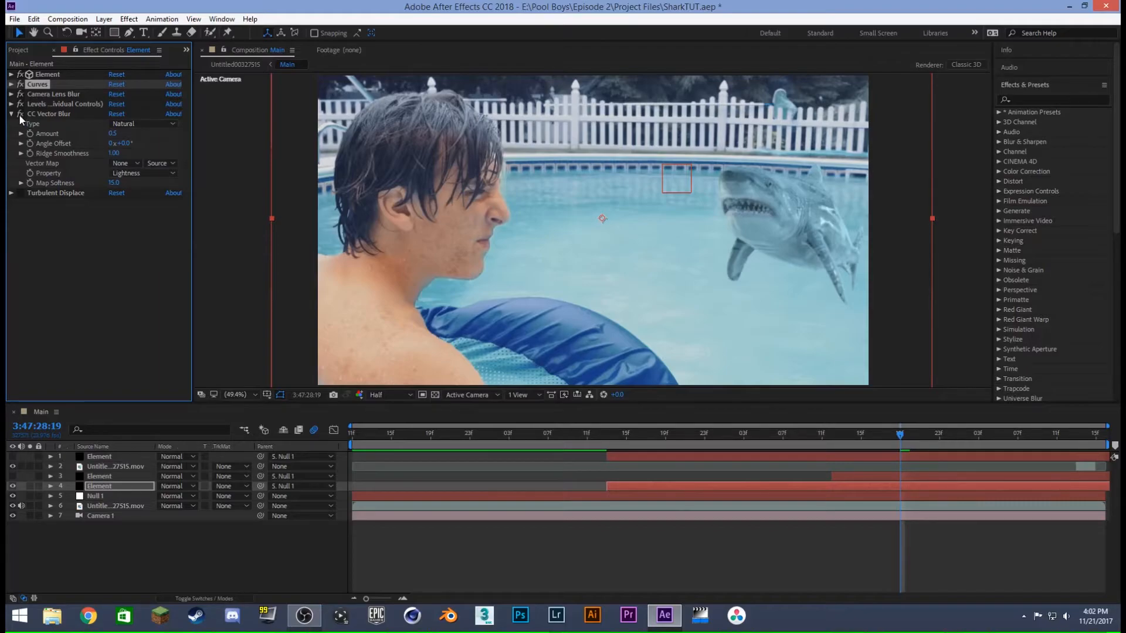
{"action": "left_click_drag", "start_coordinate": [923, 441], "coordinate": [977, 449]}
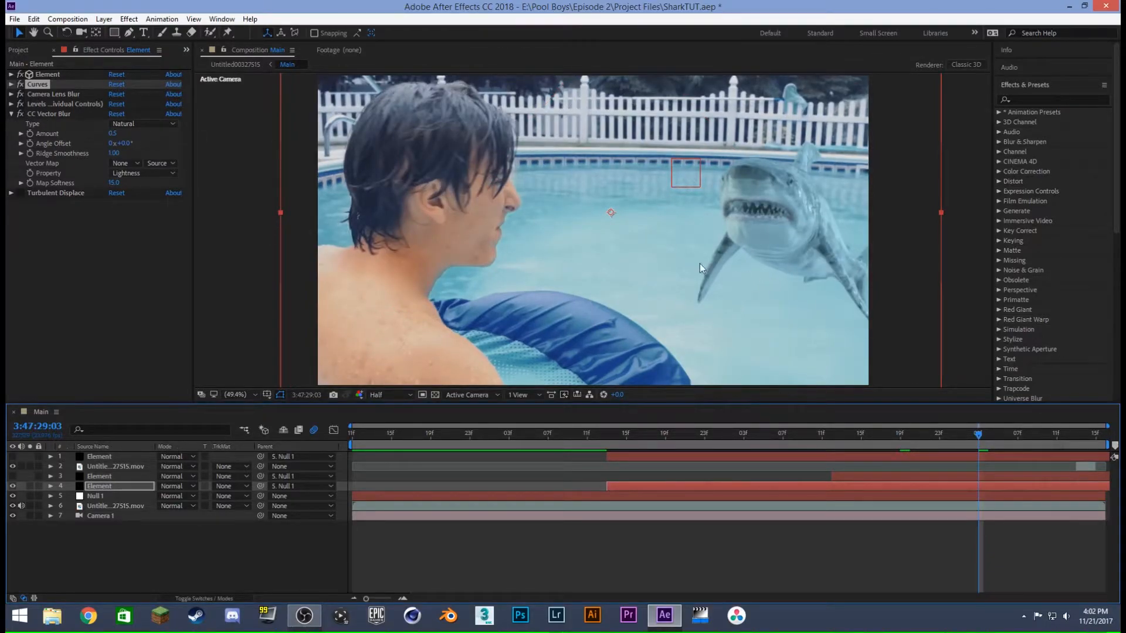
{"action": "left_click_drag", "start_coordinate": [112, 134], "coordinate": [141, 153]}
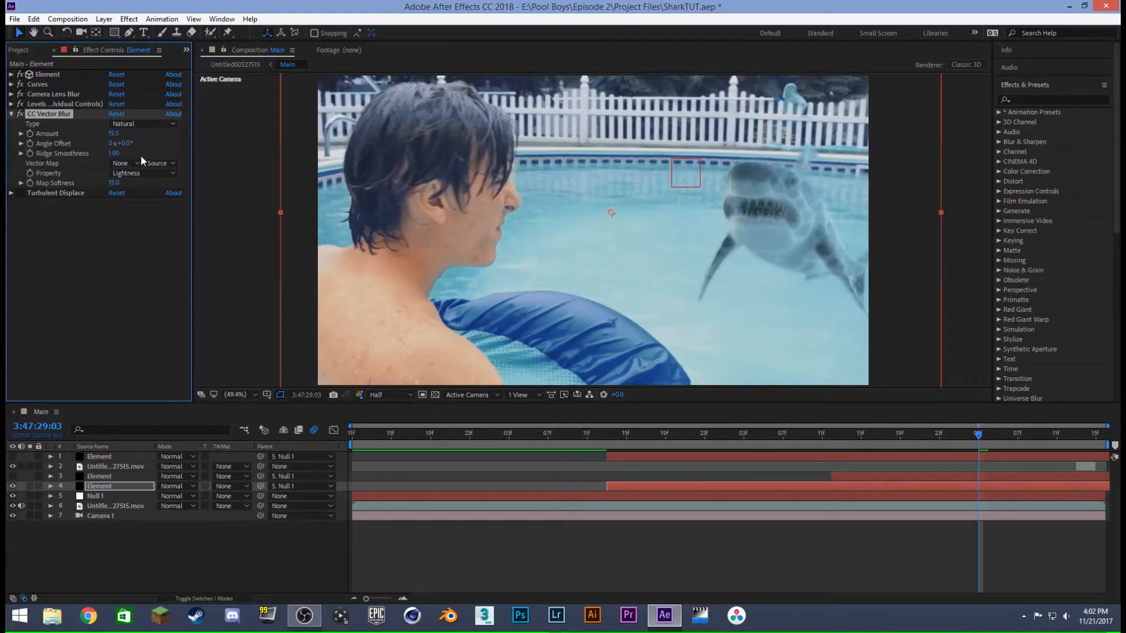
{"action": "key", "text": "ctrl+z"}
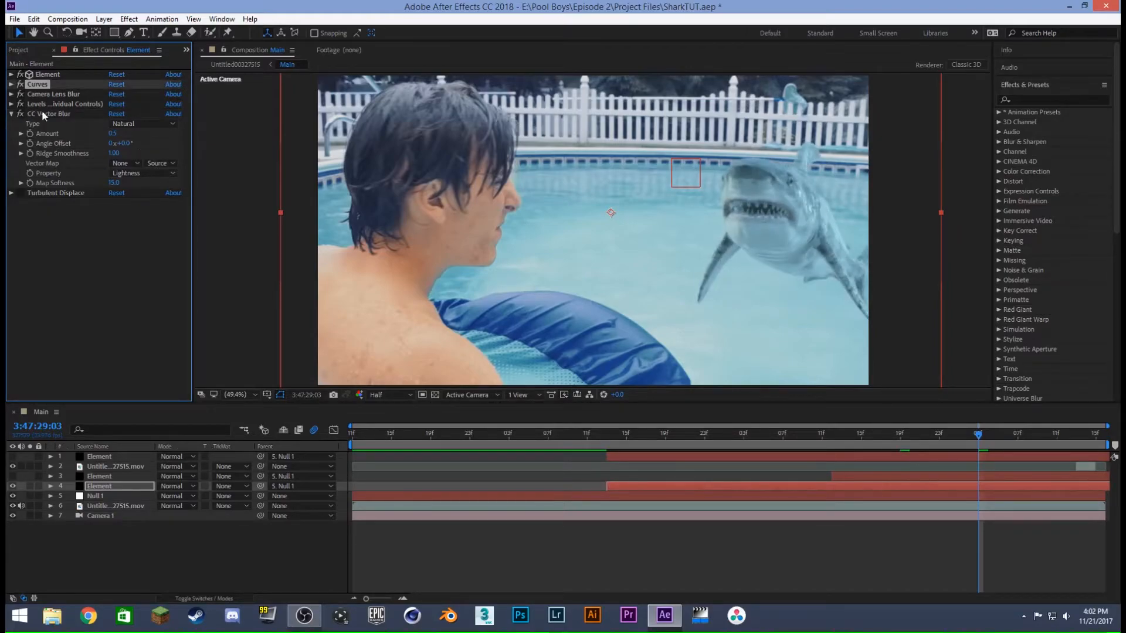
{"action": "left_click", "coordinate": [11, 114]}
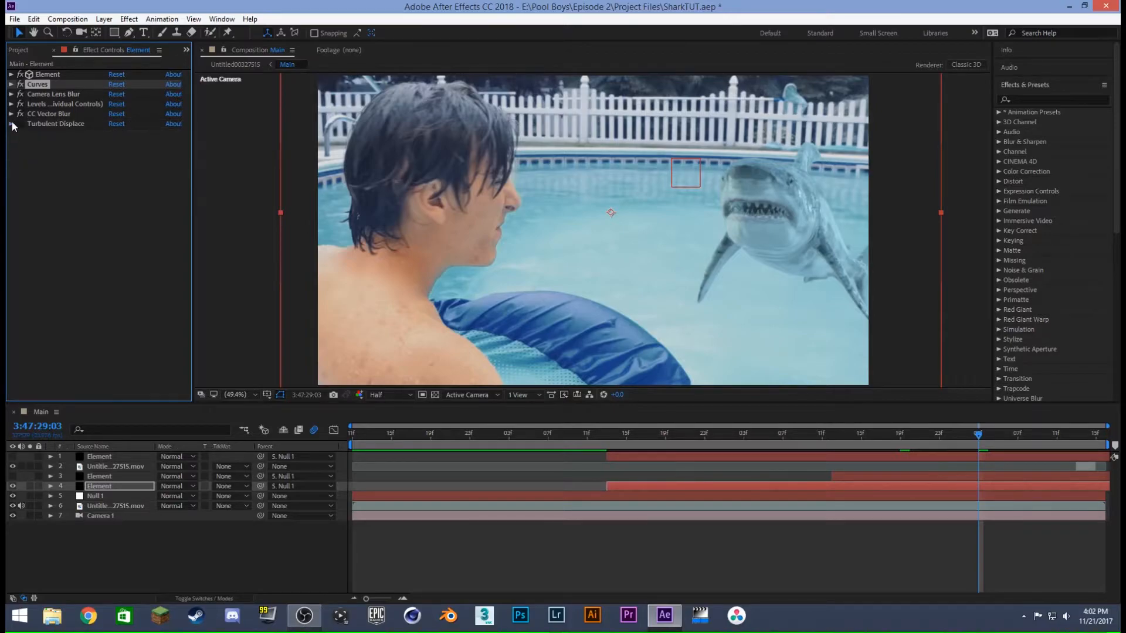
- Enable Turbulent Displace on the shark, and test a different Evolution angle before undoing it
{"action": "left_click", "coordinate": [12, 123]}
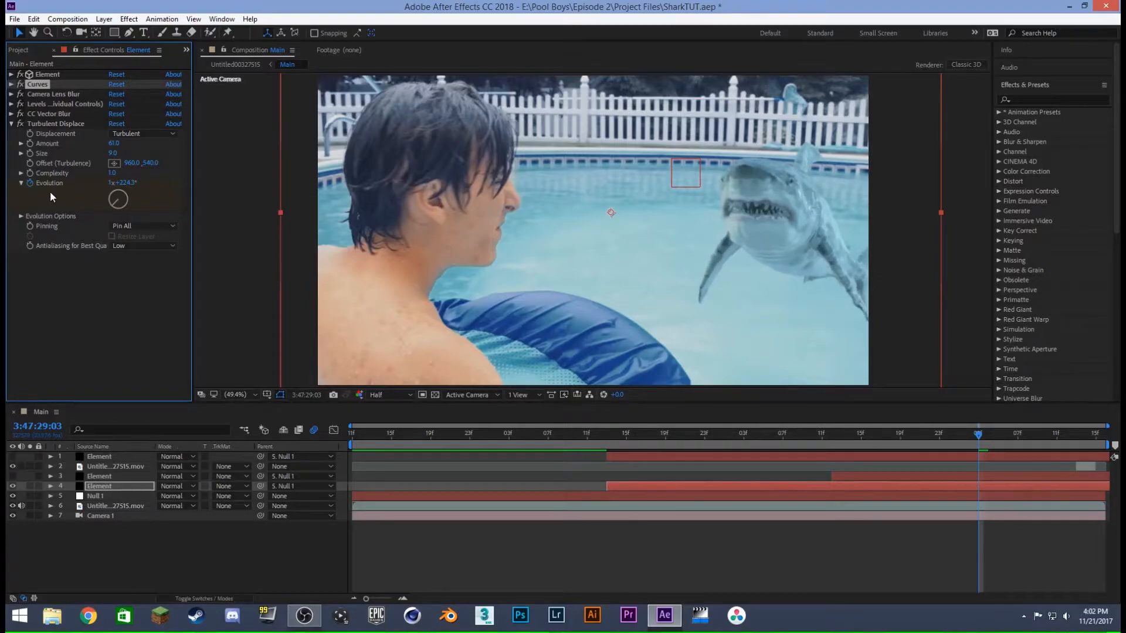
{"action": "left_click_drag", "start_coordinate": [126, 183], "coordinate": [396, 195]}
{"action": "key", "text": "ctrl+z"}
{"action": "left_click", "coordinate": [11, 124]}
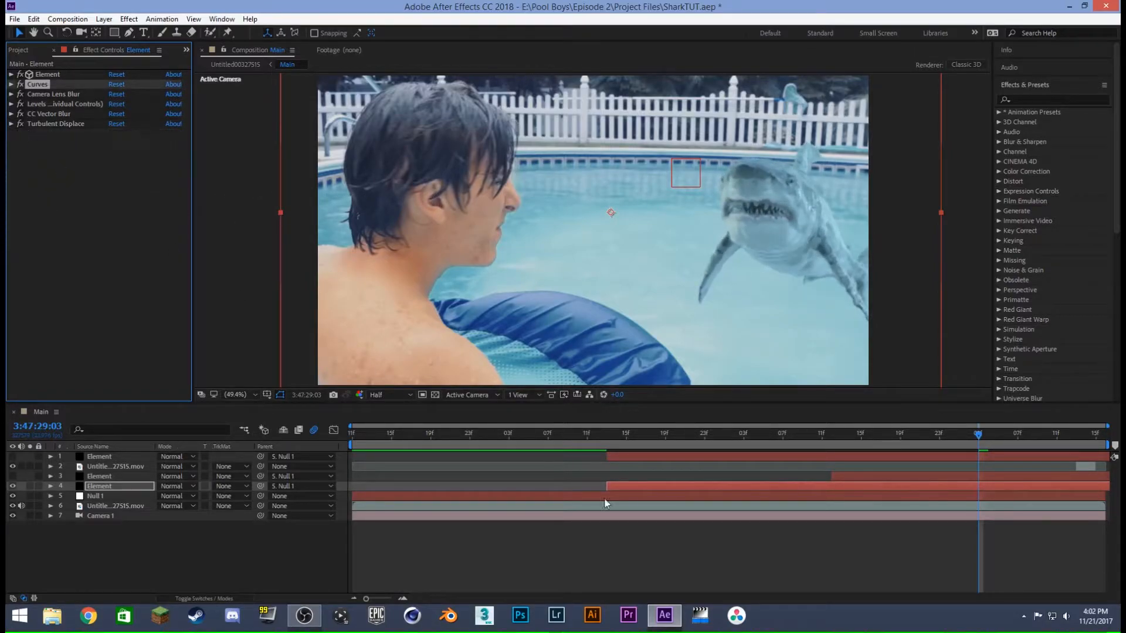
- Preview the shark animation in the Main composition from 3:47:27:13, checking several frames and stopping at 3:47:29:00
{"action": "left_click", "coordinate": [809, 535]}
{"action": "left_click", "coordinate": [606, 434]}
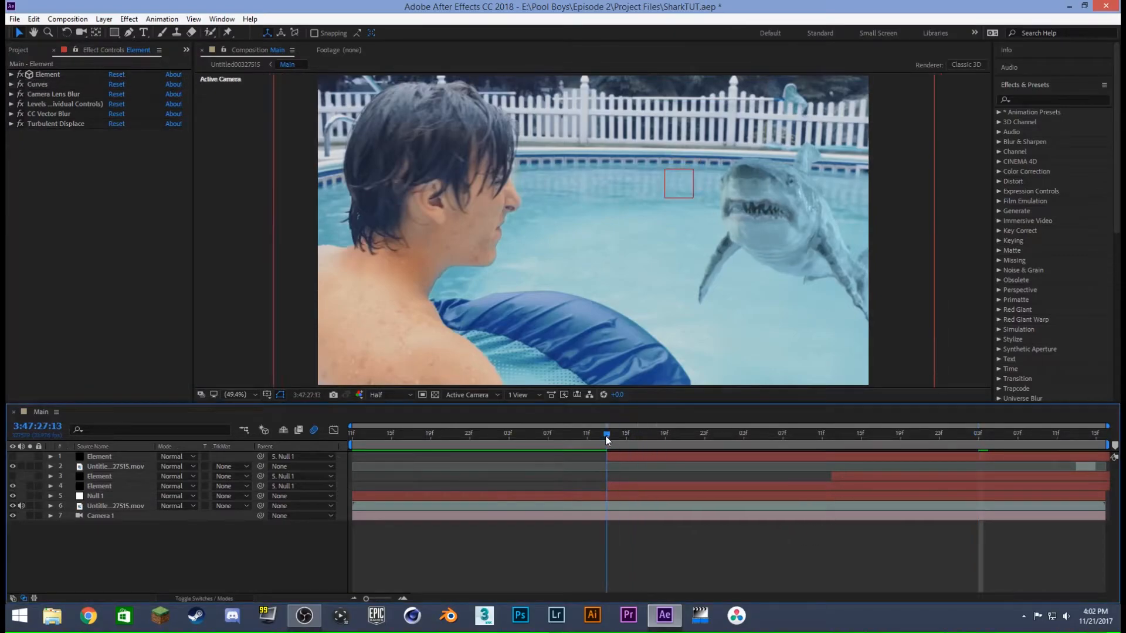
{"action": "key", "text": "space"}
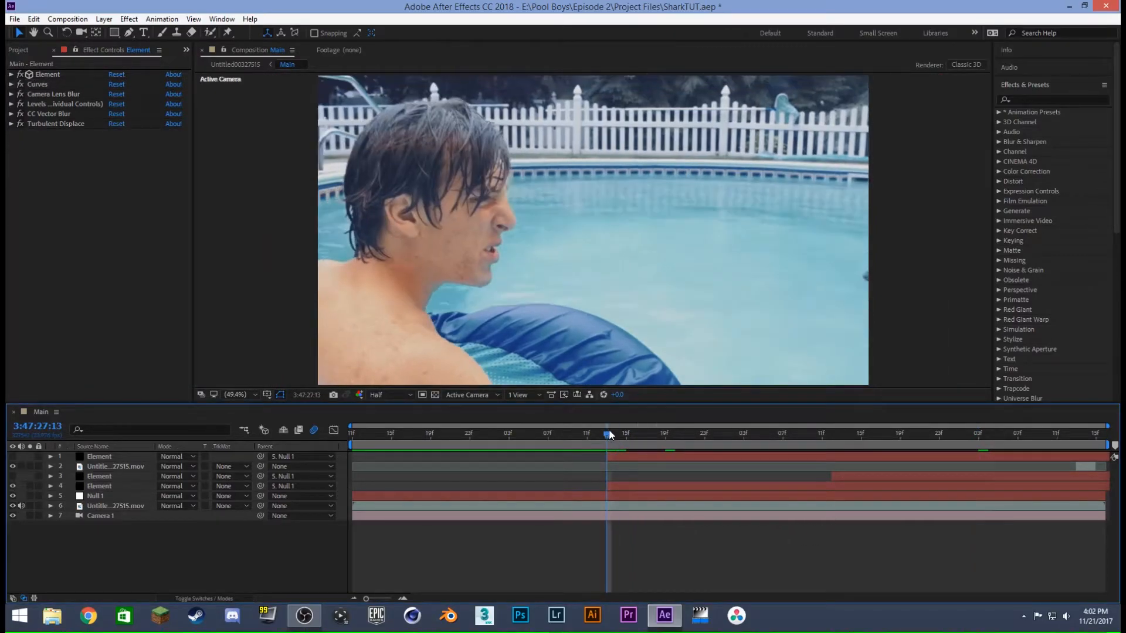
{"action": "left_click_drag", "start_coordinate": [779, 434], "coordinate": [870, 431]}
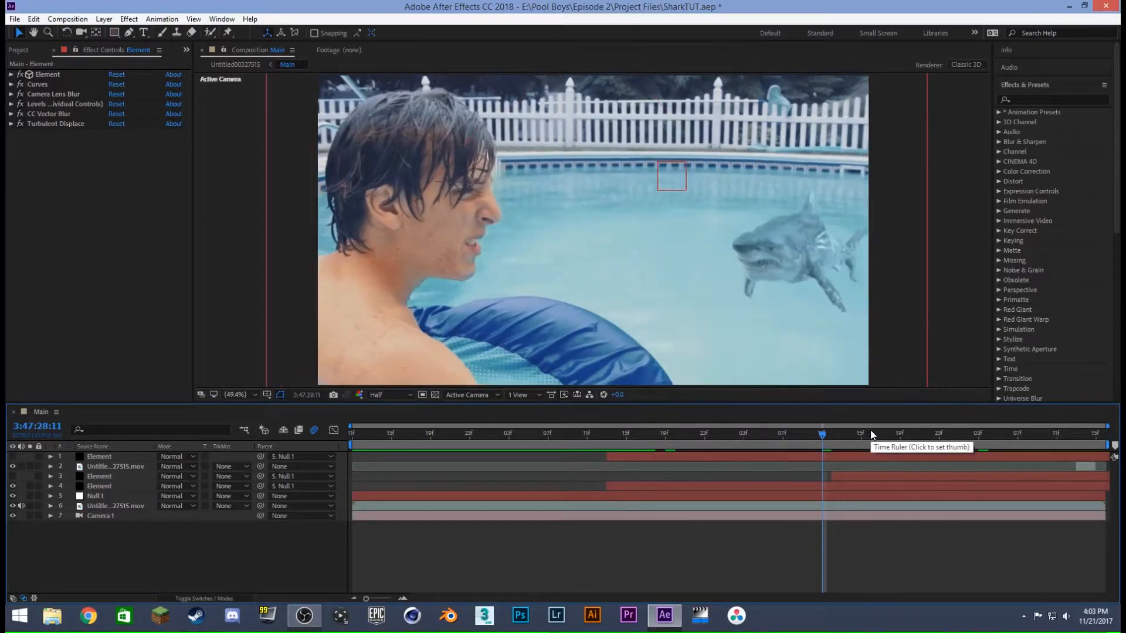
{"action": "left_click", "coordinate": [928, 434]}
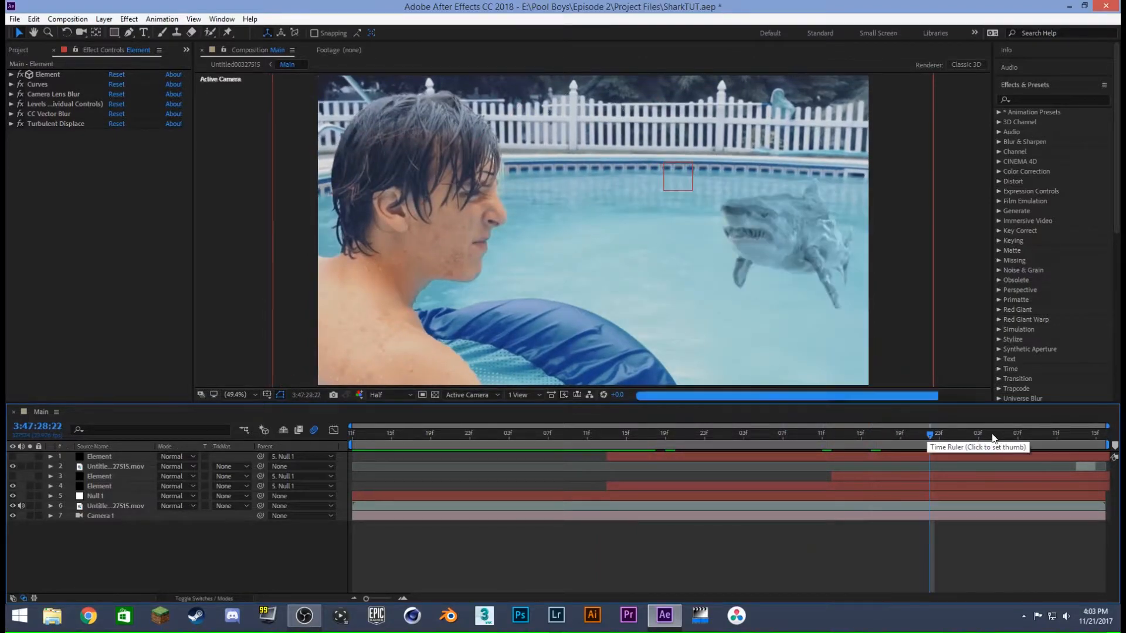
{"action": "left_click", "coordinate": [989, 434]}
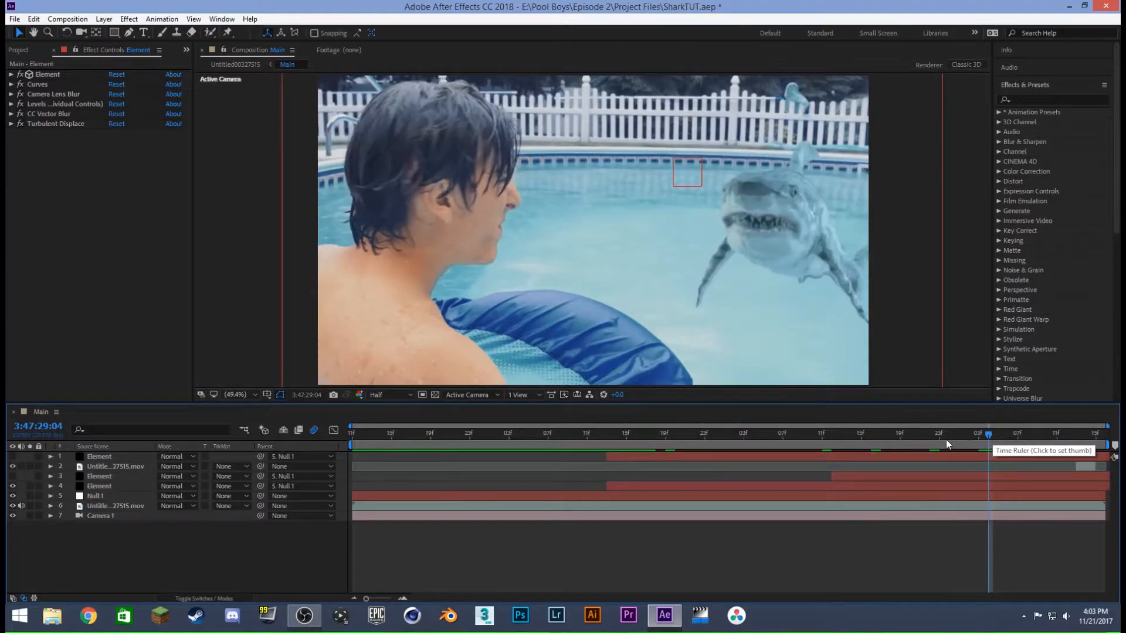
{"action": "left_click", "coordinate": [948, 440]}
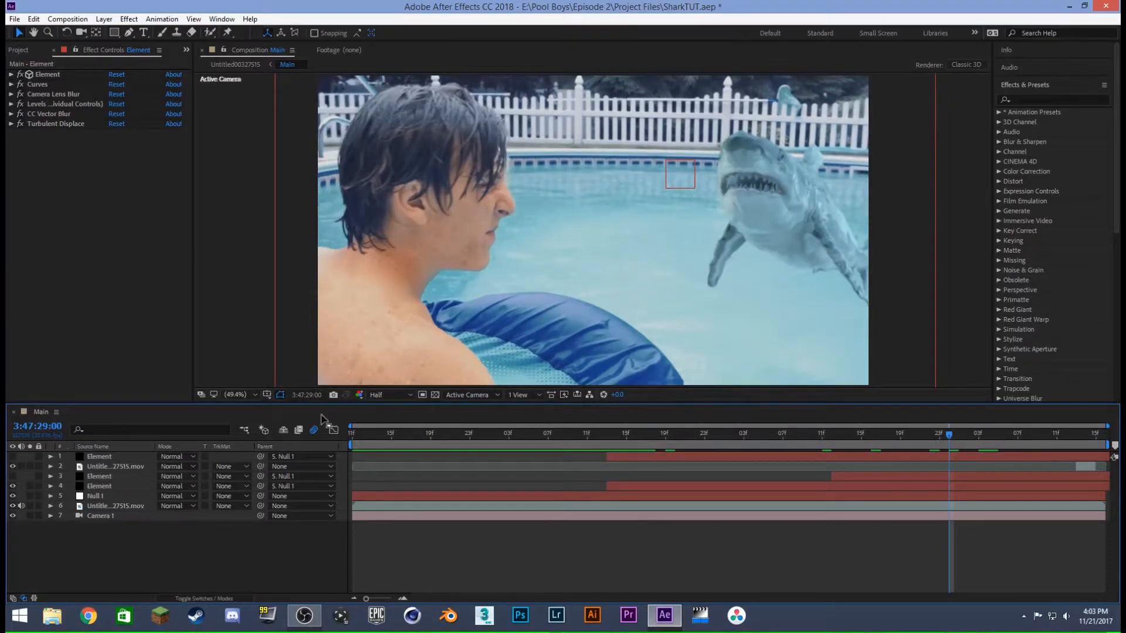
- Make Element layer 3 visible and disable its Curves, Levels (Individual Controls) and Camera Lens Blur effects
{"action": "left_click", "coordinate": [100, 477]}
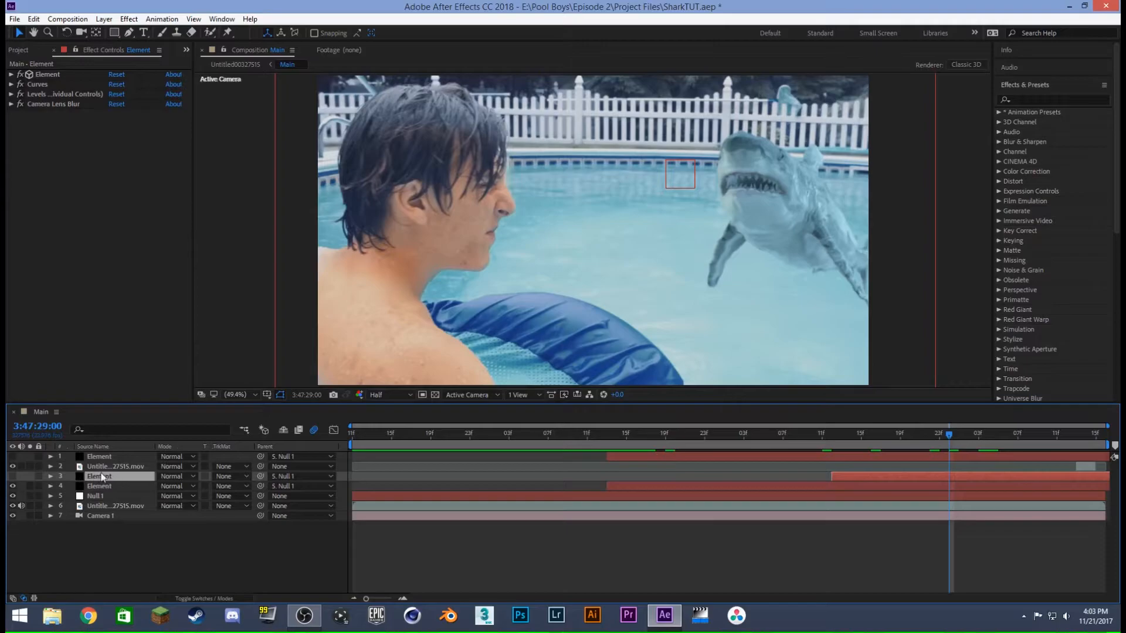
{"action": "left_click", "coordinate": [100, 486]}
{"action": "left_click", "coordinate": [99, 476]}
{"action": "left_click", "coordinate": [98, 486]}
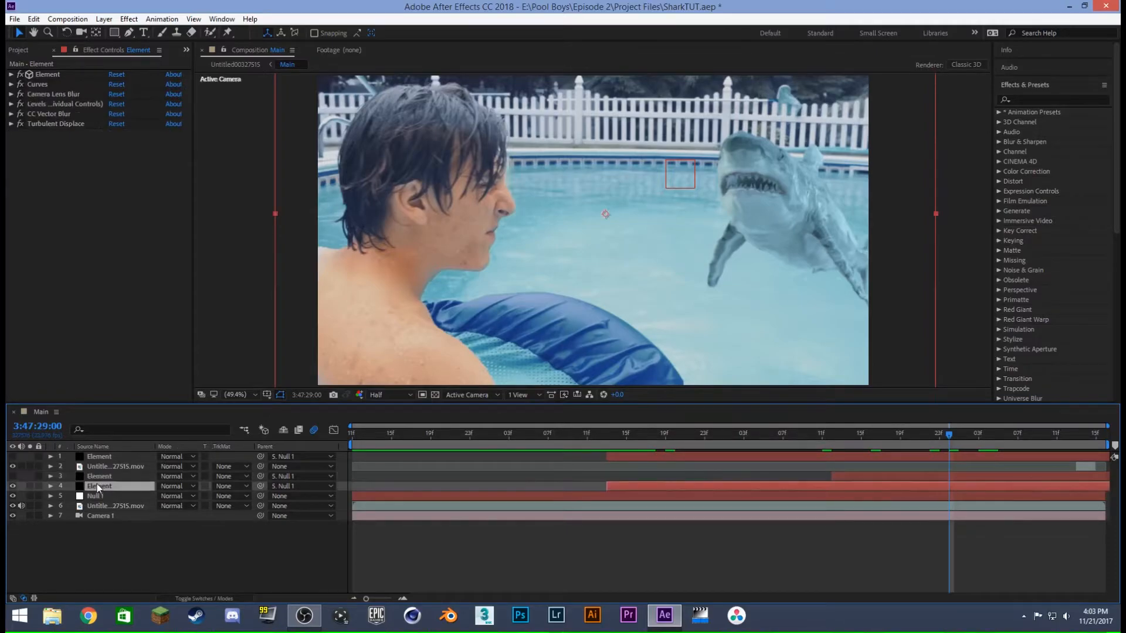
{"action": "left_click", "coordinate": [61, 476]}
{"action": "left_click", "coordinate": [12, 476]}
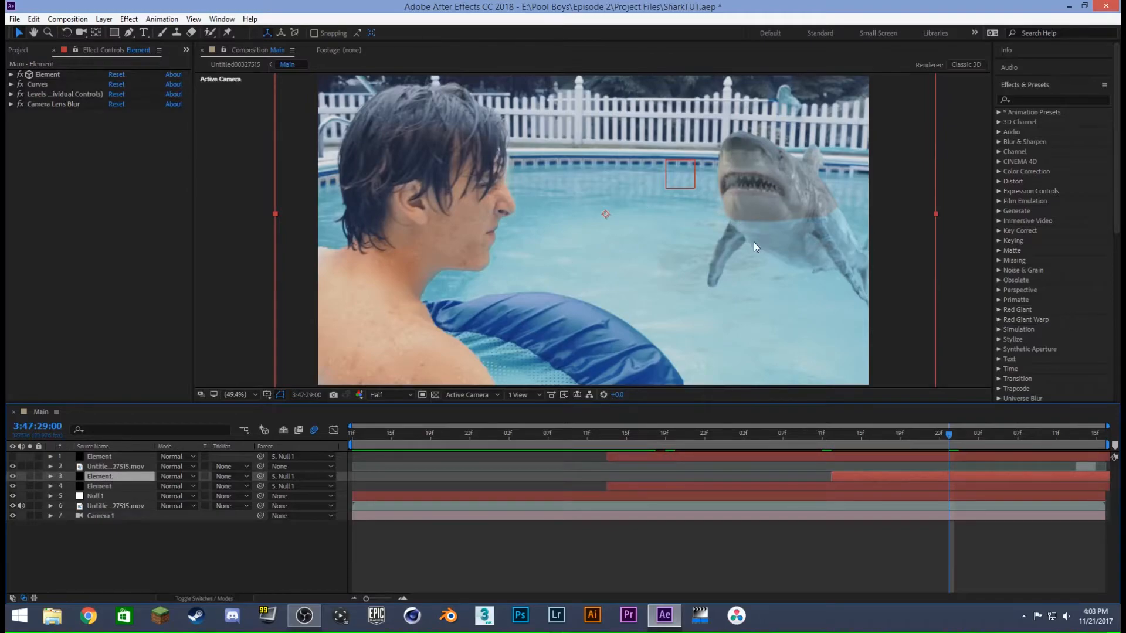
{"action": "left_click_drag", "start_coordinate": [20, 85], "coordinate": [21, 122]}
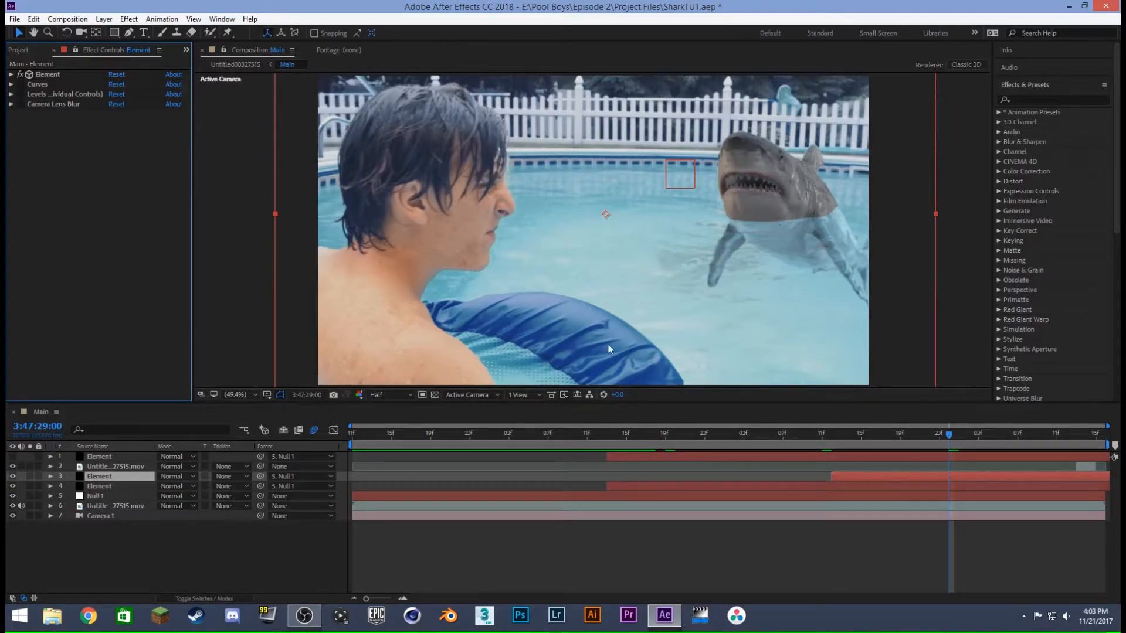
- Open the Scene Setup of Element layer 3 and inspect the Subdivision Surface_00000 shark model from the front
{"action": "left_click", "coordinate": [11, 75]}
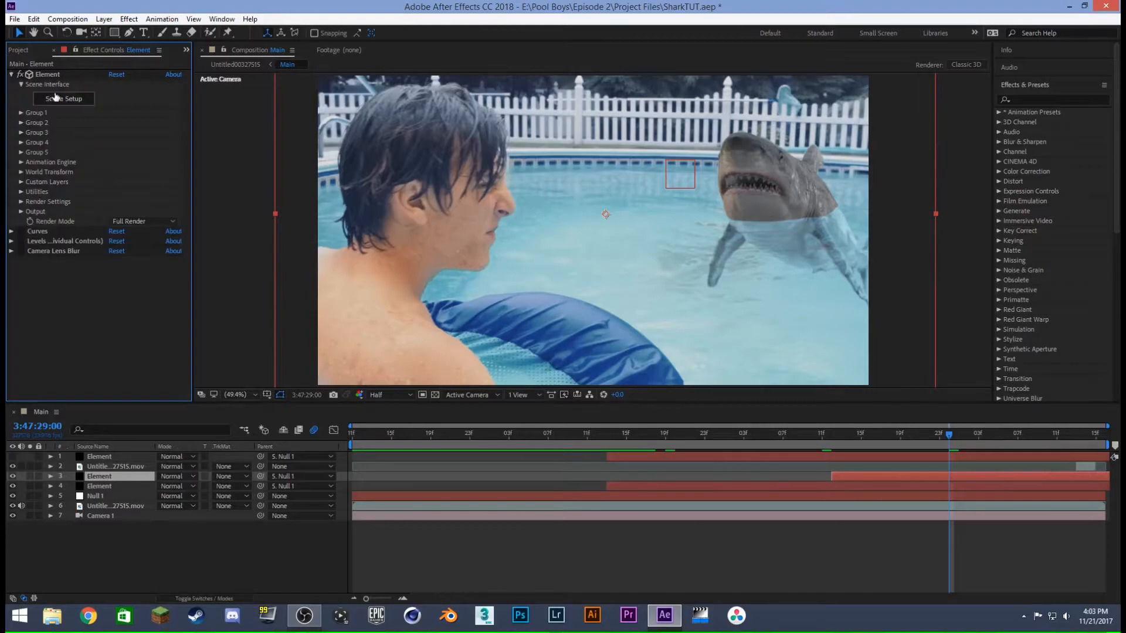
{"action": "left_click", "coordinate": [57, 99]}
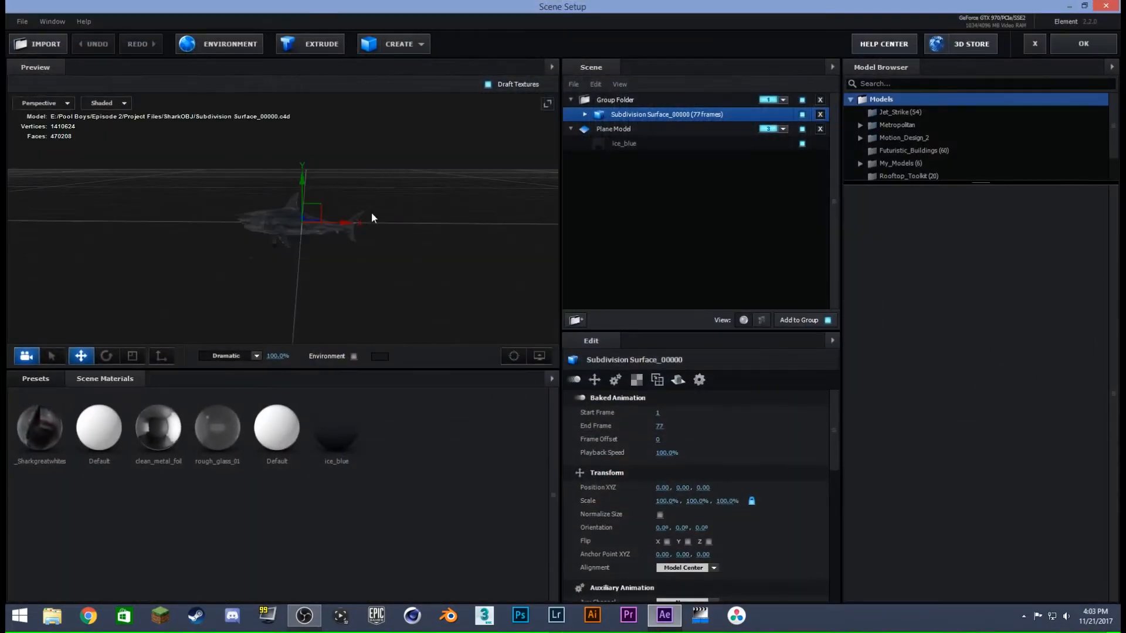
{"action": "left_click", "coordinate": [570, 129]}
{"action": "left_click", "coordinate": [584, 126]}
{"action": "left_click", "coordinate": [610, 117]}
{"action": "left_click_drag", "start_coordinate": [292, 258], "coordinate": [355, 205]}
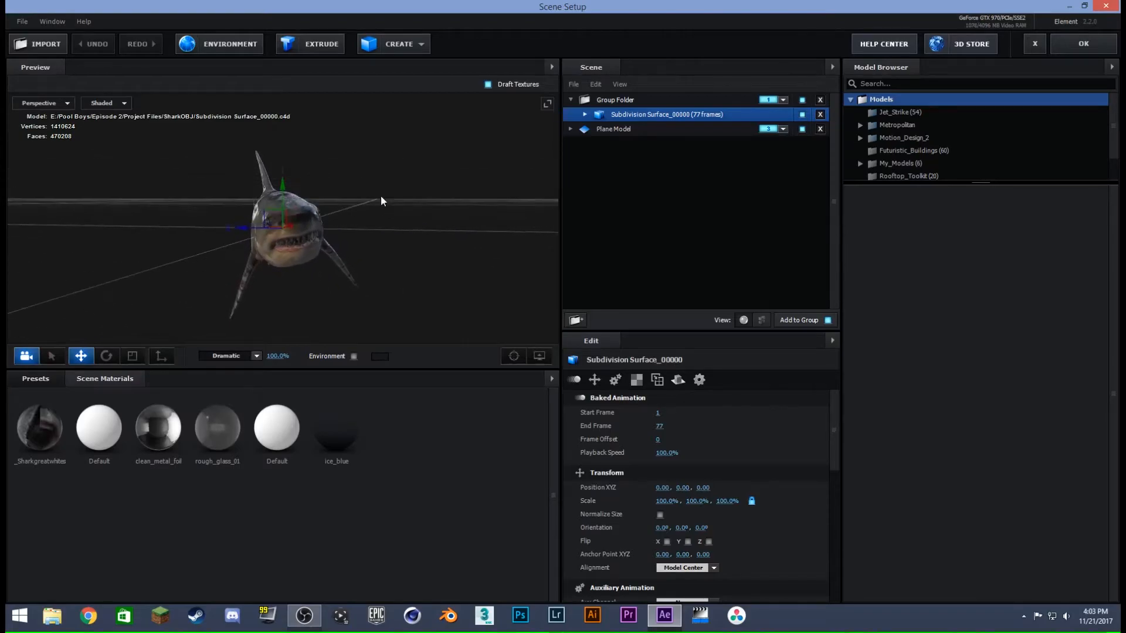
- Examine the Plane Model's Reflect Mode settings and compare the plane with the shark model
{"action": "left_click", "coordinate": [622, 131]}
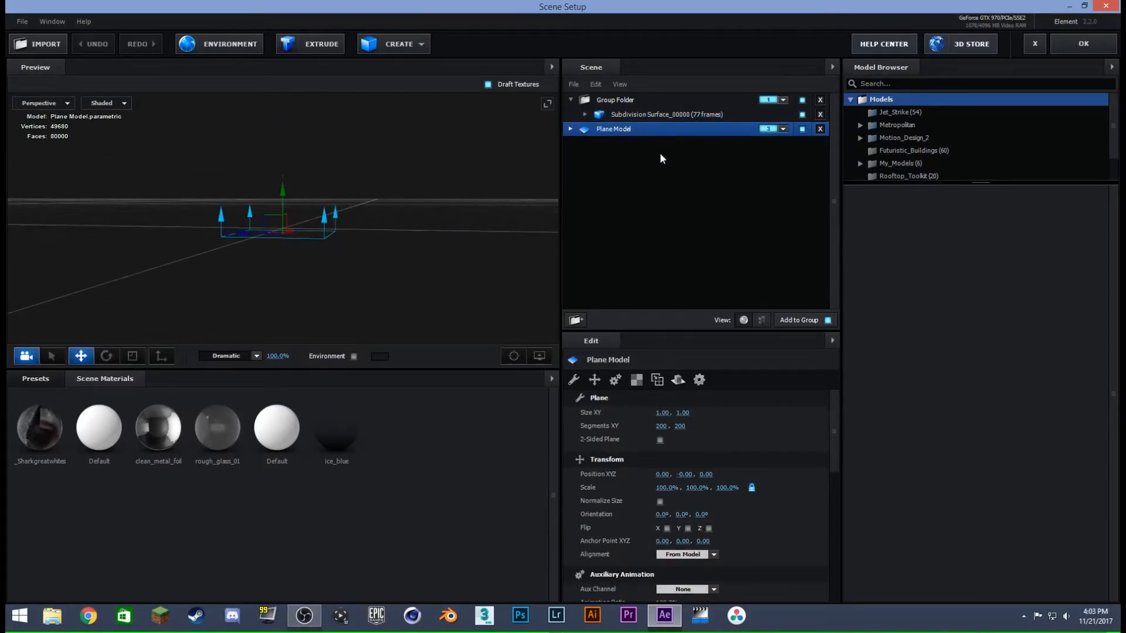
{"action": "left_click", "coordinate": [571, 128]}
{"action": "left_click", "coordinate": [571, 128]}
{"action": "left_click_drag", "start_coordinate": [832, 408], "coordinate": [836, 549]}
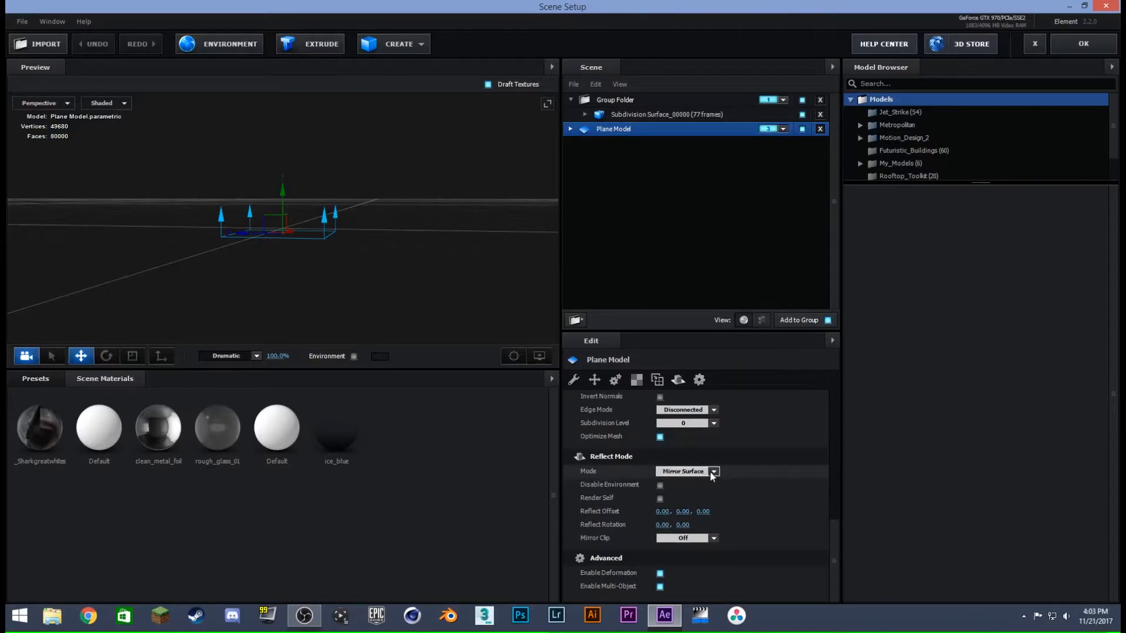
{"action": "left_click_drag", "start_coordinate": [364, 267], "coordinate": [481, 170]}
{"action": "left_click", "coordinate": [633, 117]}
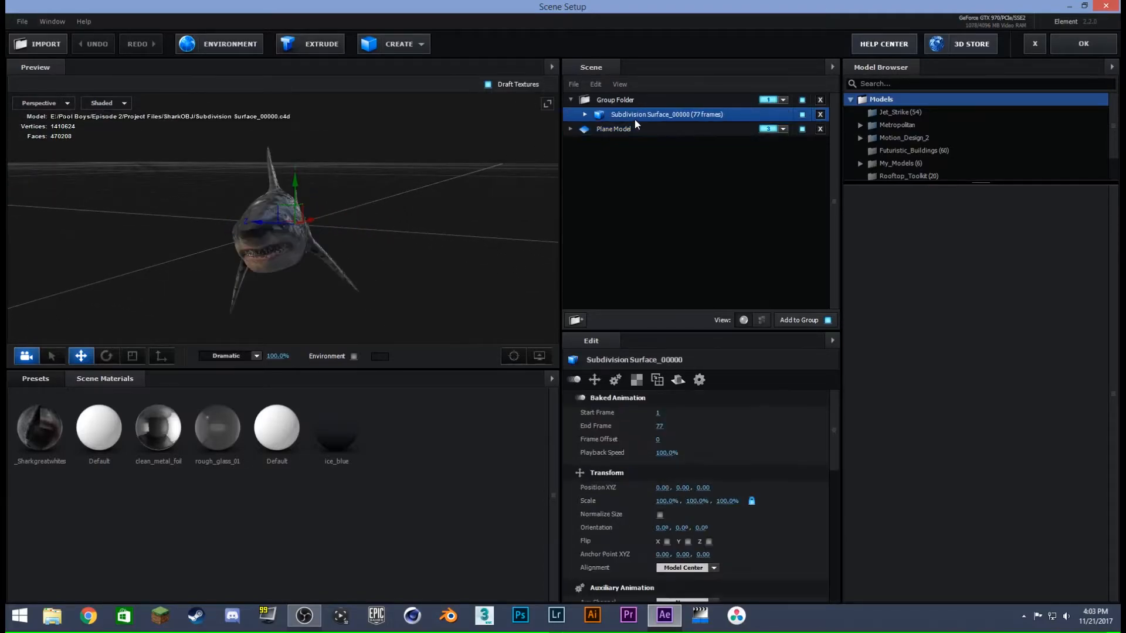
{"action": "left_click", "coordinate": [632, 132]}
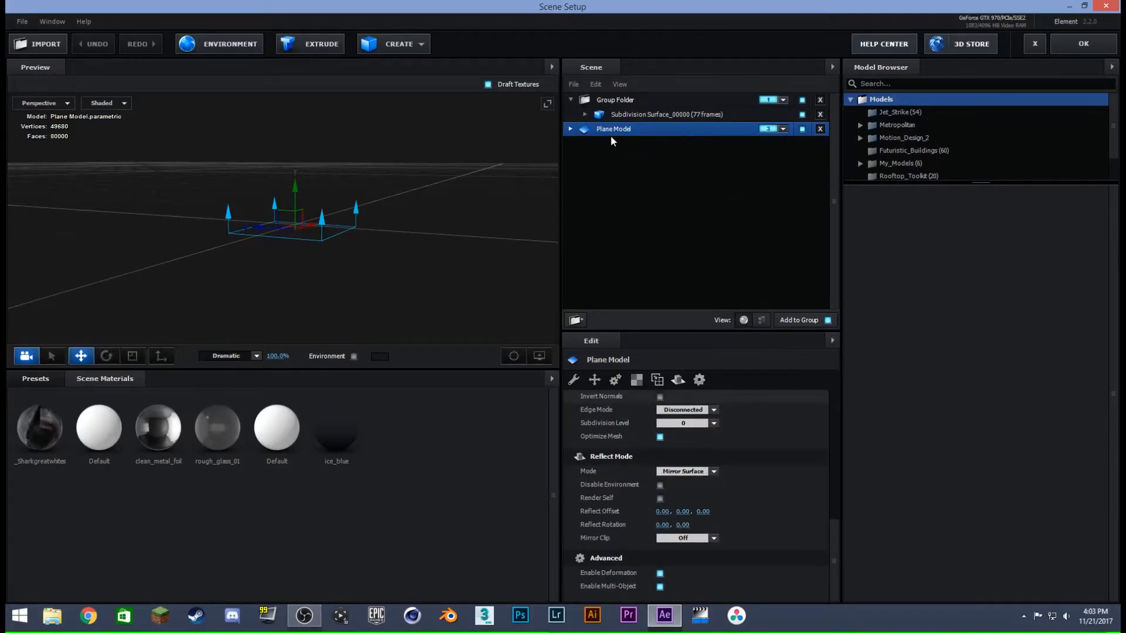
- Review the available primitives and the Plane Model's Surface Options, Reflect Mode and Advanced settings, and accept the scene
{"action": "left_click", "coordinate": [388, 44]}
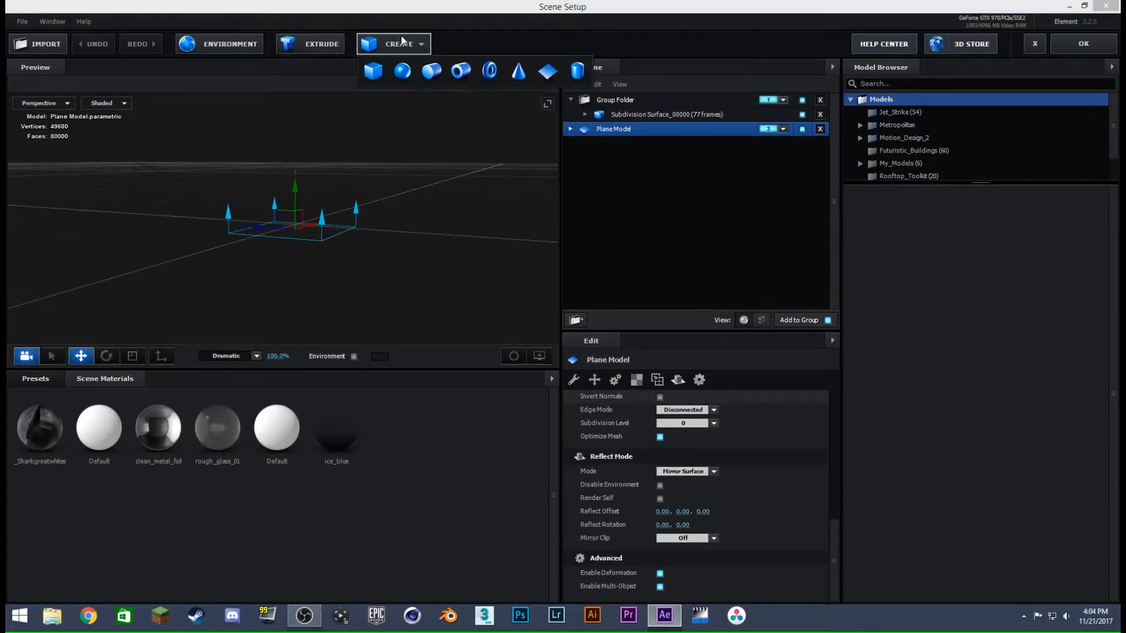
{"action": "left_click", "coordinate": [667, 217]}
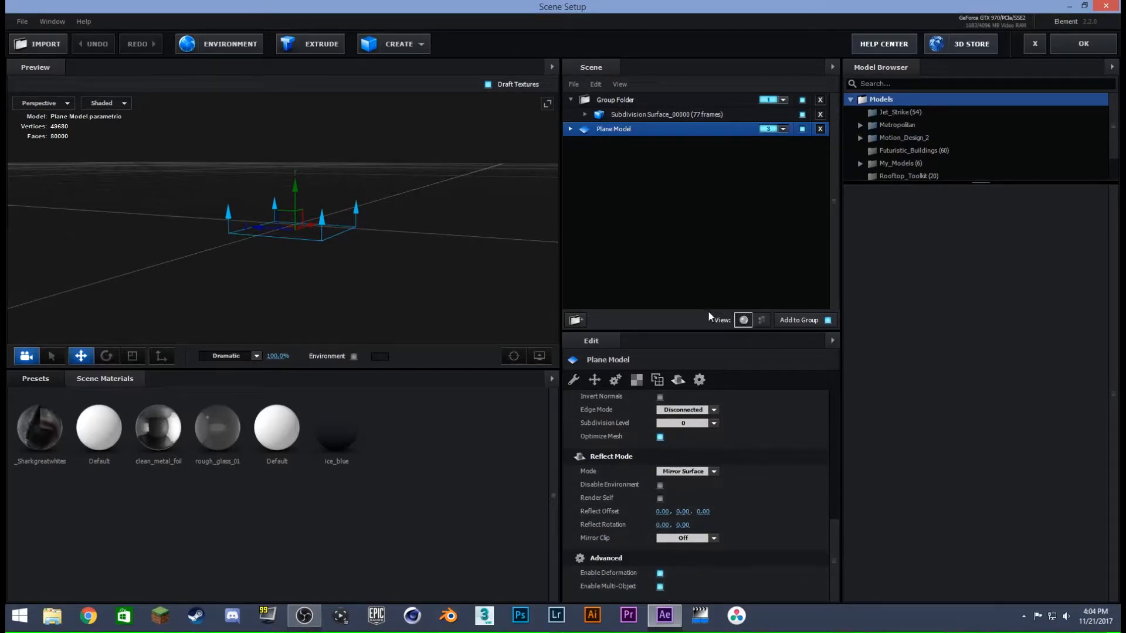
{"action": "left_click", "coordinate": [699, 380]}
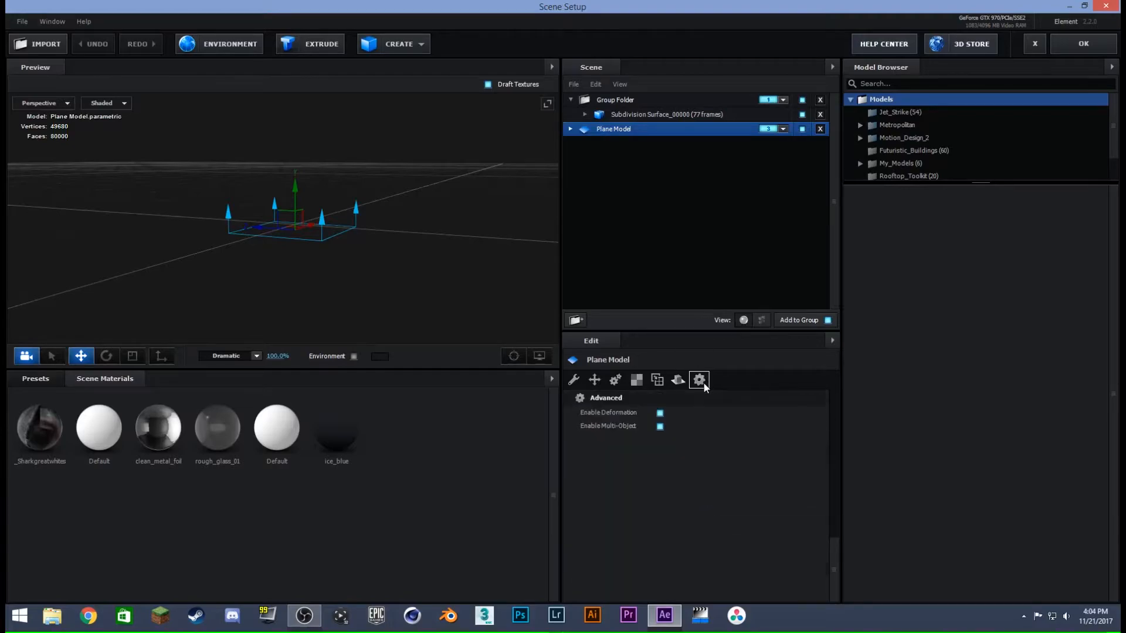
{"action": "left_click", "coordinate": [678, 380]}
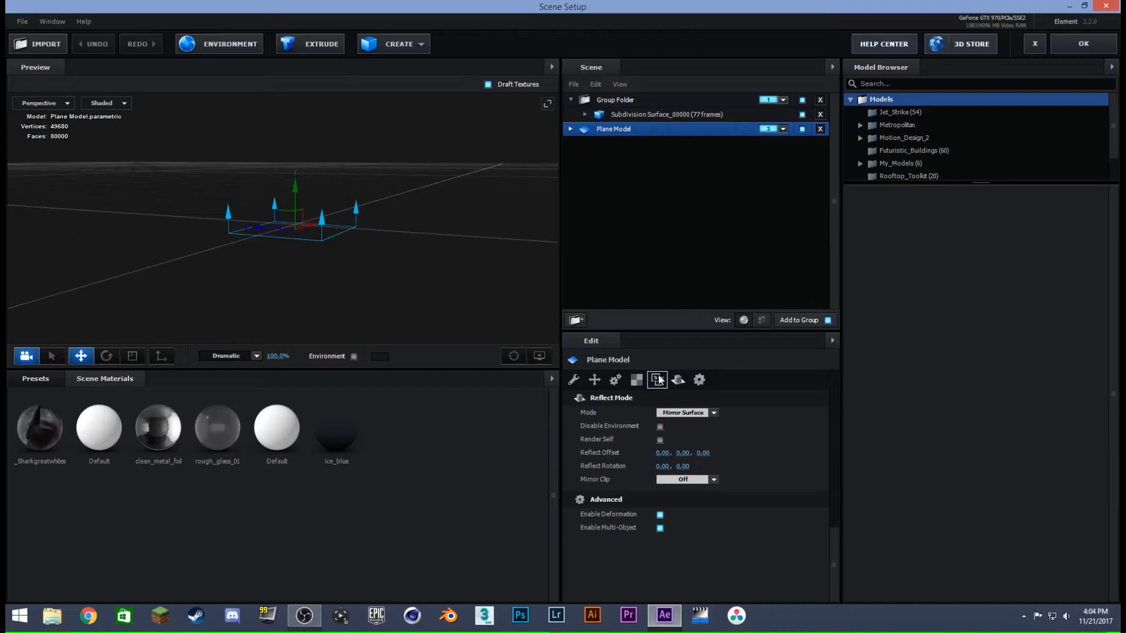
{"action": "left_click", "coordinate": [637, 380]}
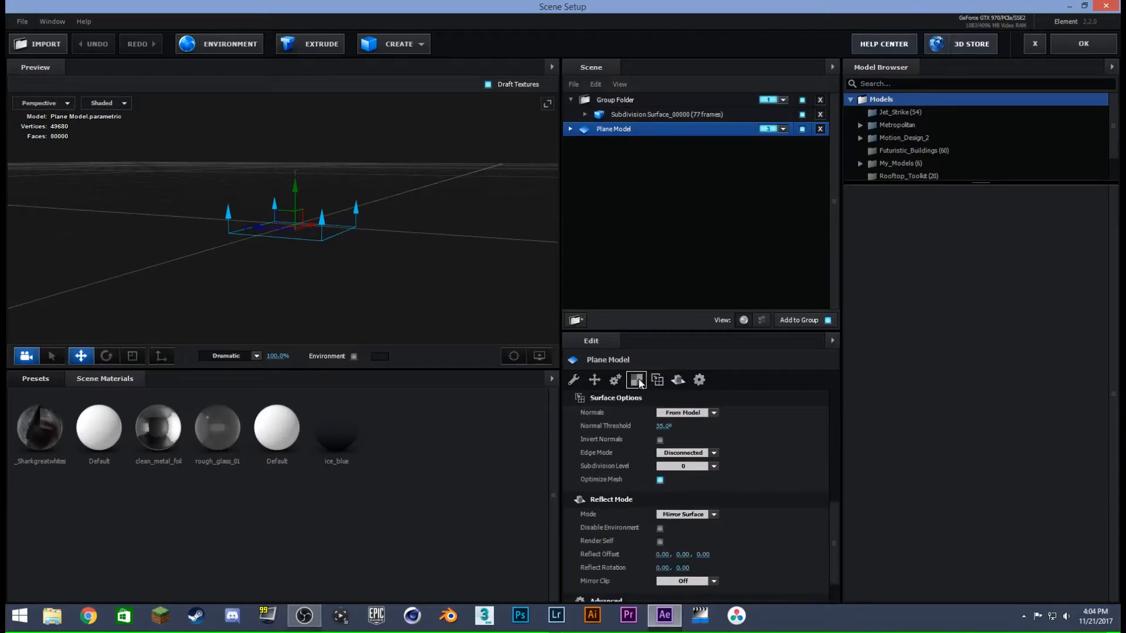
{"action": "left_click", "coordinate": [638, 380]}
{"action": "left_click", "coordinate": [657, 380]}
{"action": "left_click_drag", "start_coordinate": [833, 514], "coordinate": [823, 546]}
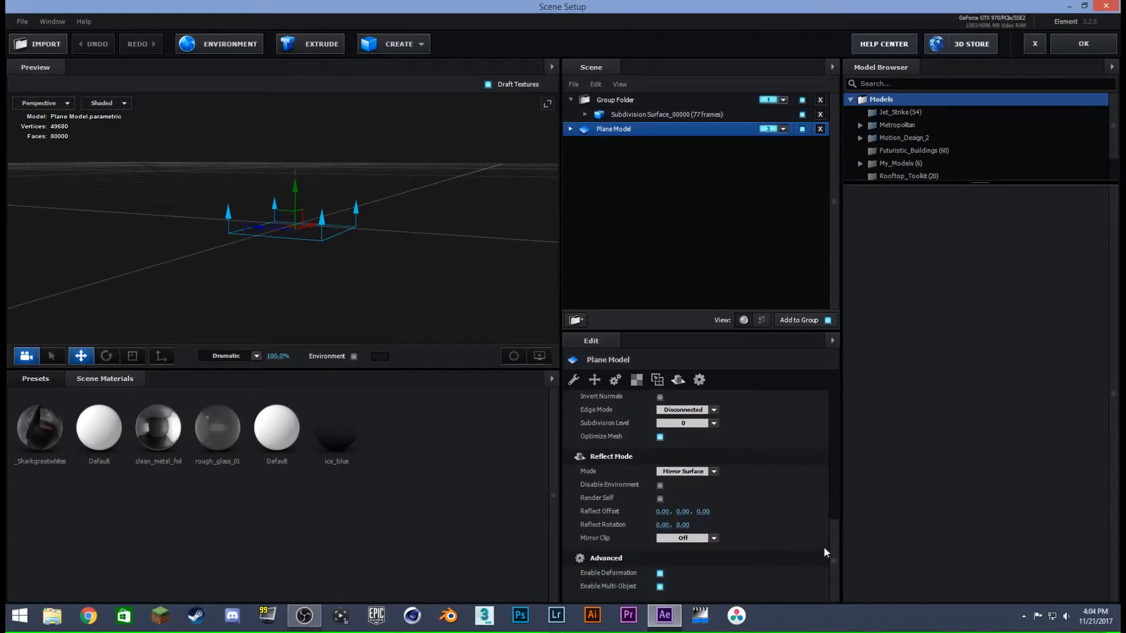
{"action": "left_click", "coordinate": [633, 380]}
{"action": "left_click_drag", "start_coordinate": [829, 502], "coordinate": [850, 553]}
{"action": "left_click", "coordinate": [1090, 43]}
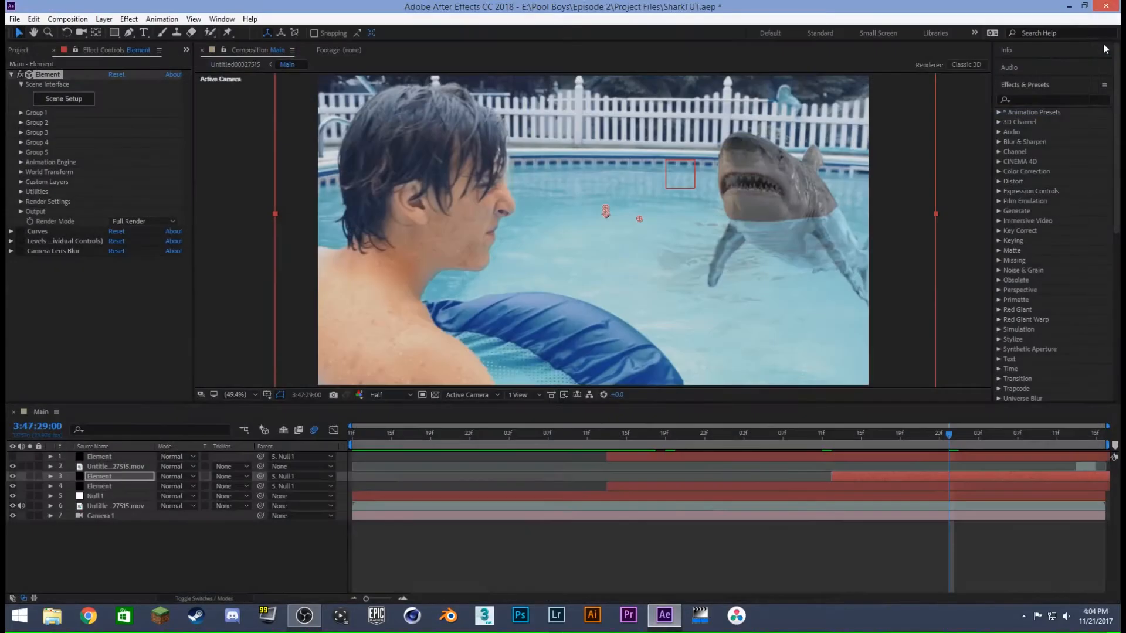
- Solo Element layer 3 and compare it with Element layer 4 by soloing them in turn, leaving only layer 3 soloed
{"action": "left_click", "coordinate": [30, 476]}
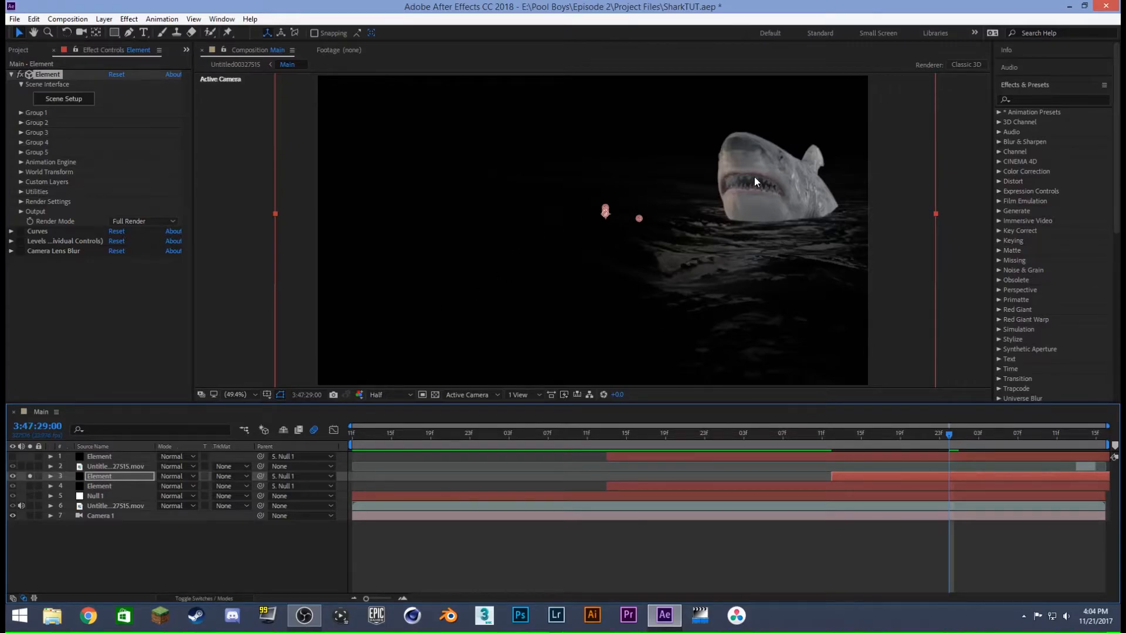
{"action": "left_click", "coordinate": [30, 486]}
{"action": "left_click", "coordinate": [29, 486]}
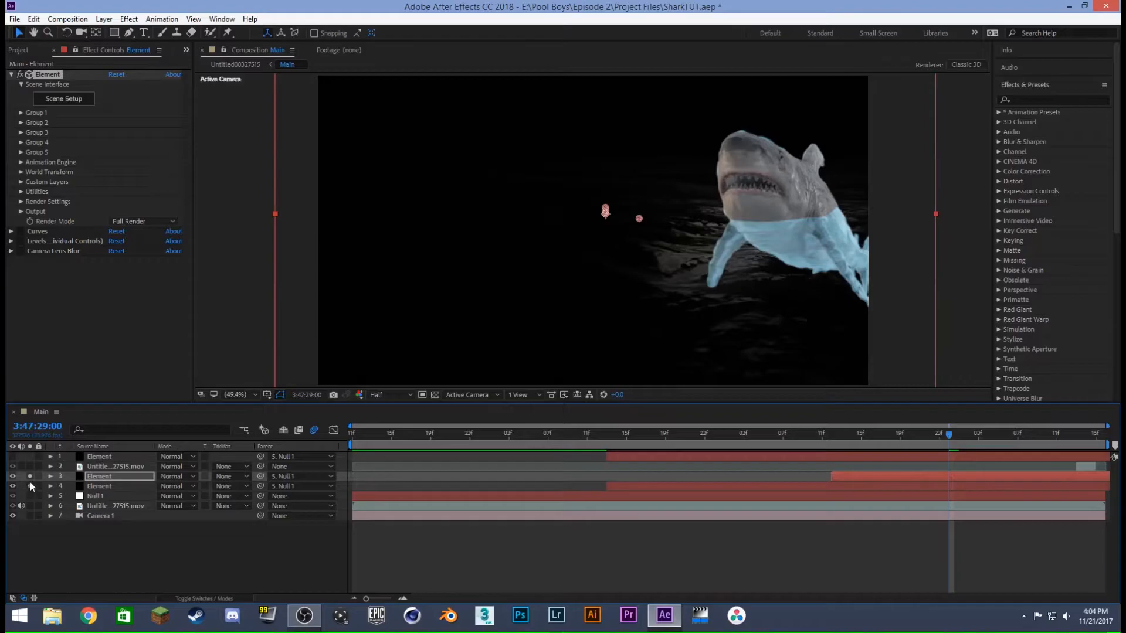
{"action": "left_click", "coordinate": [29, 476]}
{"action": "left_click", "coordinate": [29, 476]}
{"action": "left_click", "coordinate": [29, 476]}
{"action": "left_click", "coordinate": [29, 476]}
{"action": "left_click", "coordinate": [30, 476], "text": "alt"}
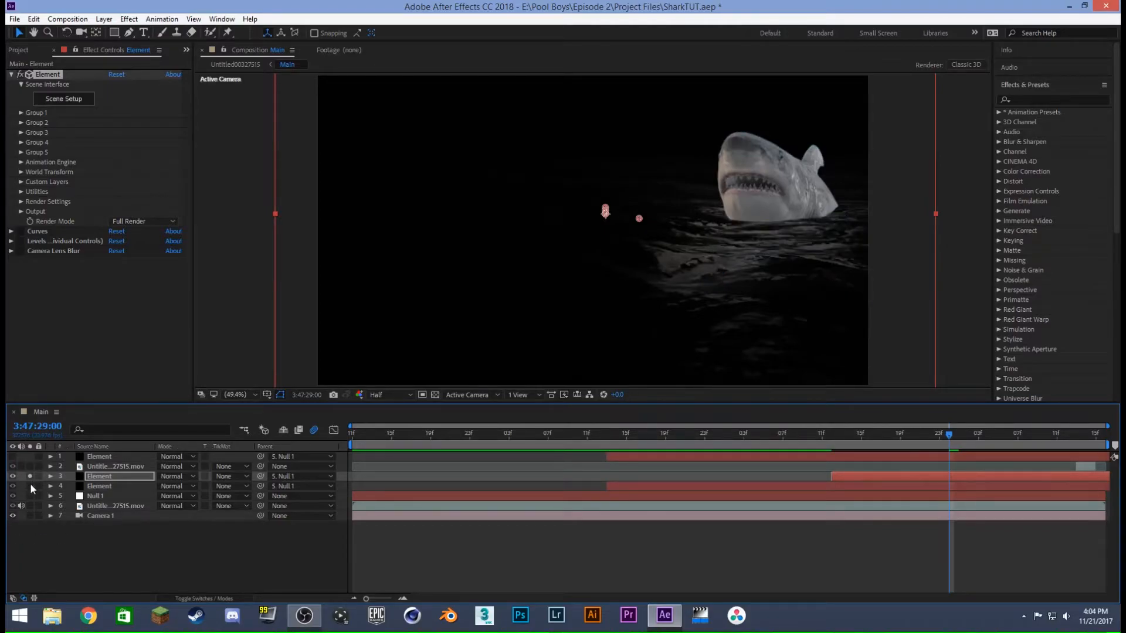
{"action": "left_click", "coordinate": [30, 486]}
{"action": "left_click", "coordinate": [30, 486]}
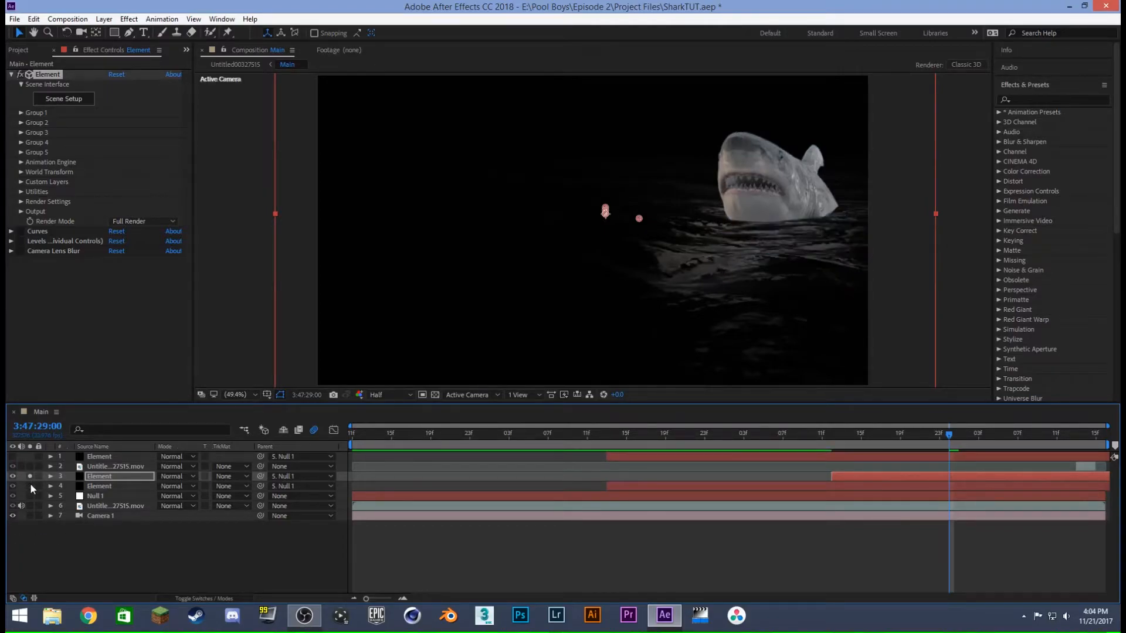
- Reopen the Scene Setup of Element layer 3, review the Plane Model's ice_blue material, and accept the scene
{"action": "left_click", "coordinate": [96, 476]}
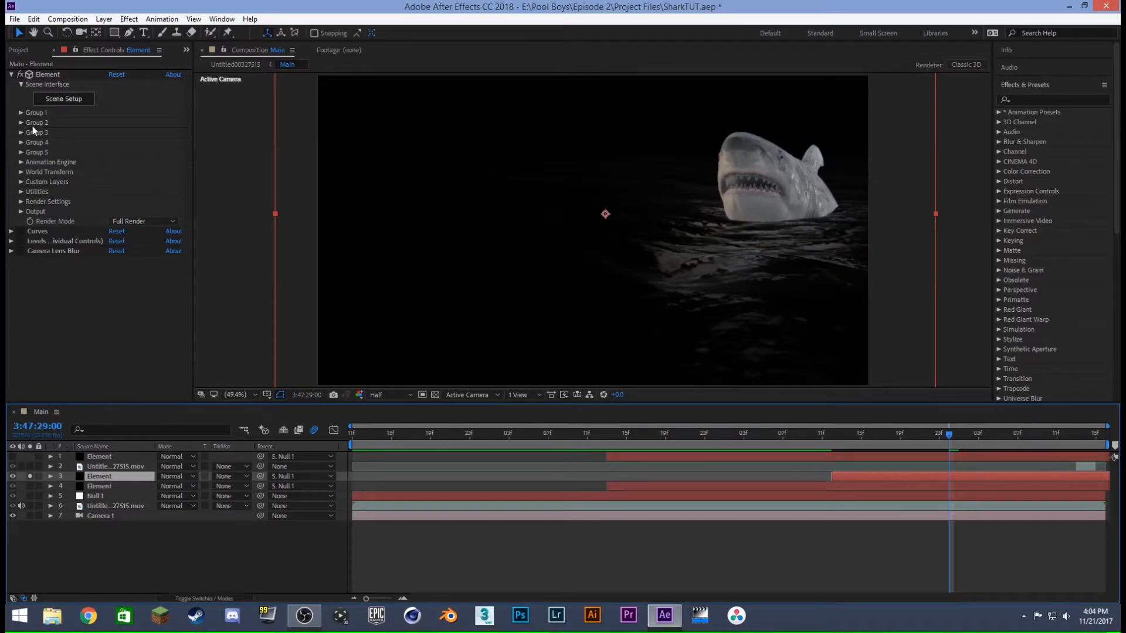
{"action": "left_click", "coordinate": [63, 98]}
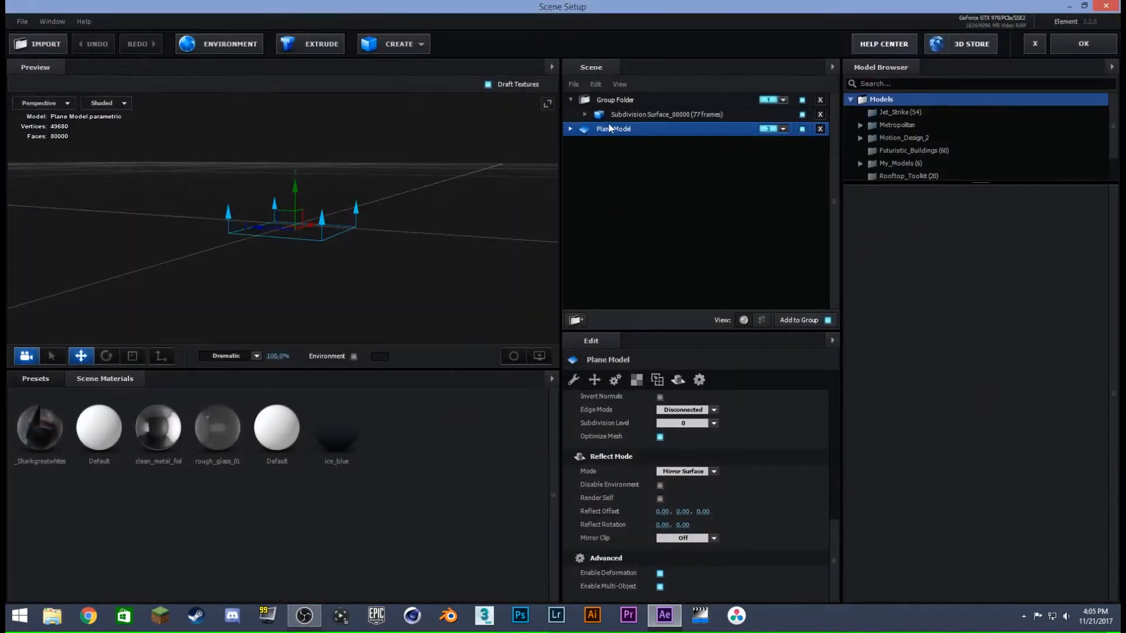
{"action": "left_click", "coordinate": [569, 128]}
{"action": "left_click", "coordinate": [642, 144]}
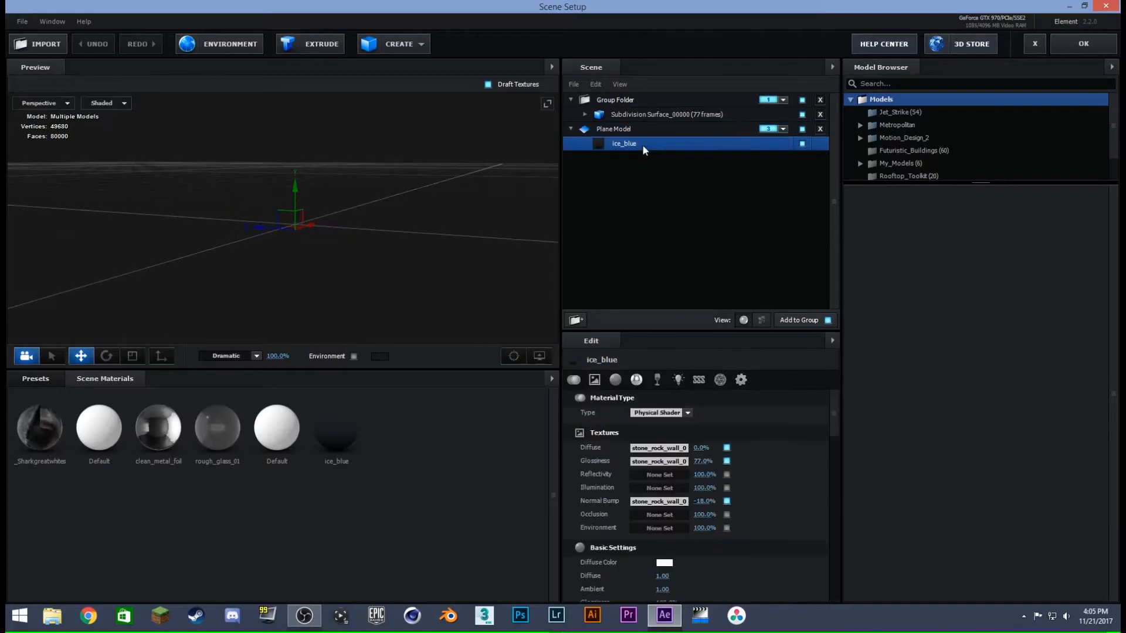
{"action": "left_click", "coordinate": [618, 126]}
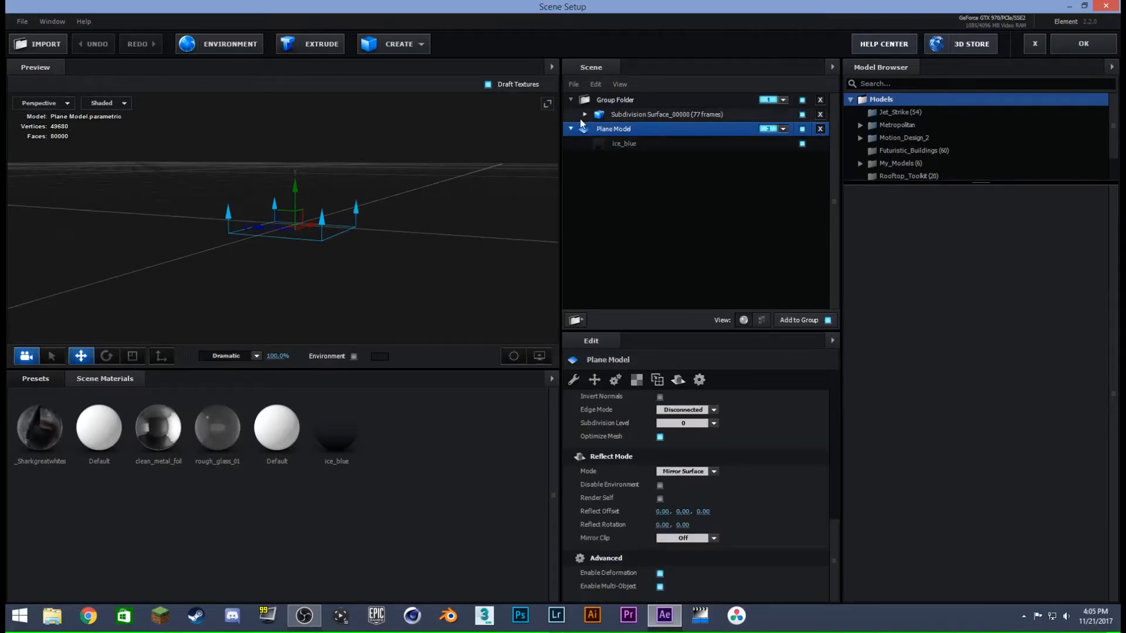
{"action": "left_click", "coordinate": [569, 129]}
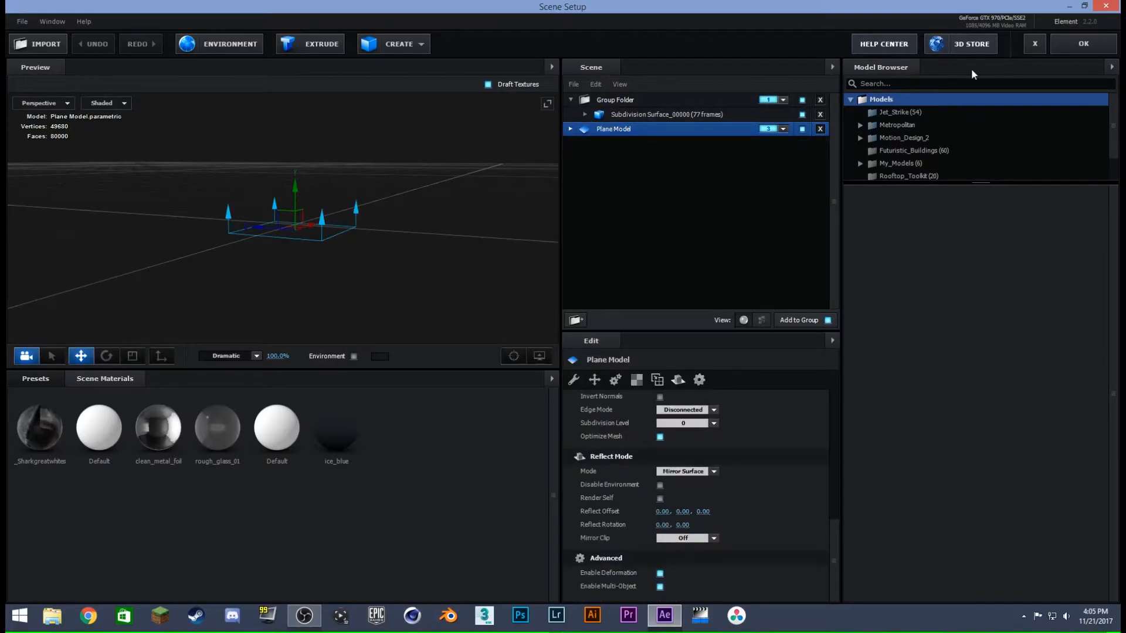
{"action": "left_click", "coordinate": [1078, 40]}
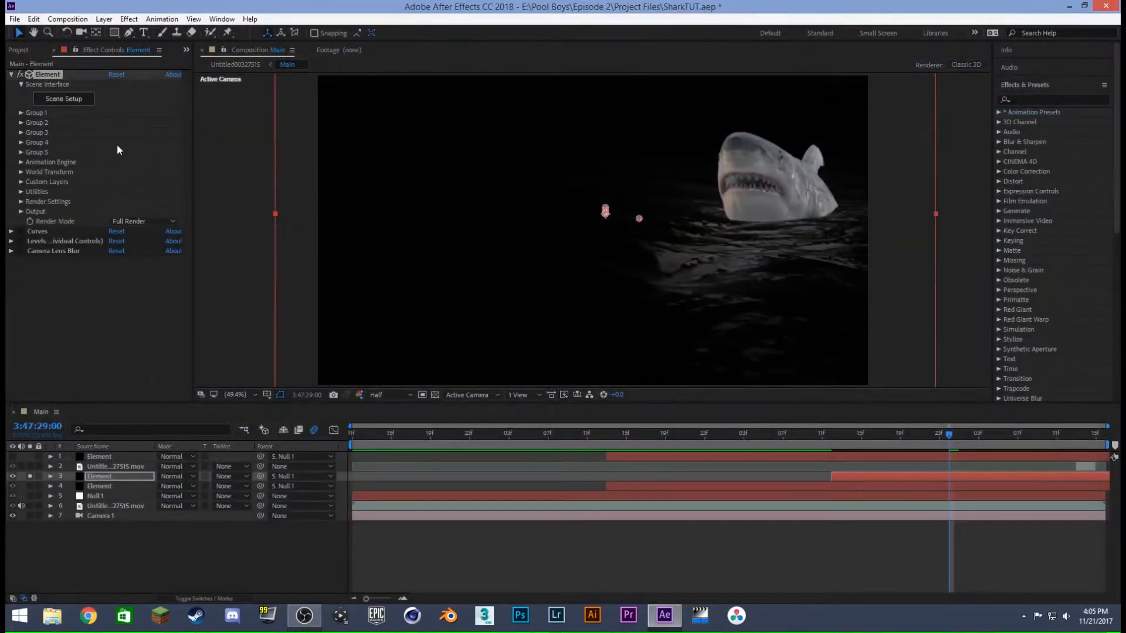
- Look through Group 3 and the Utilities settings of Element layer 3 for the plane's controls
{"action": "left_click", "coordinate": [22, 133]}
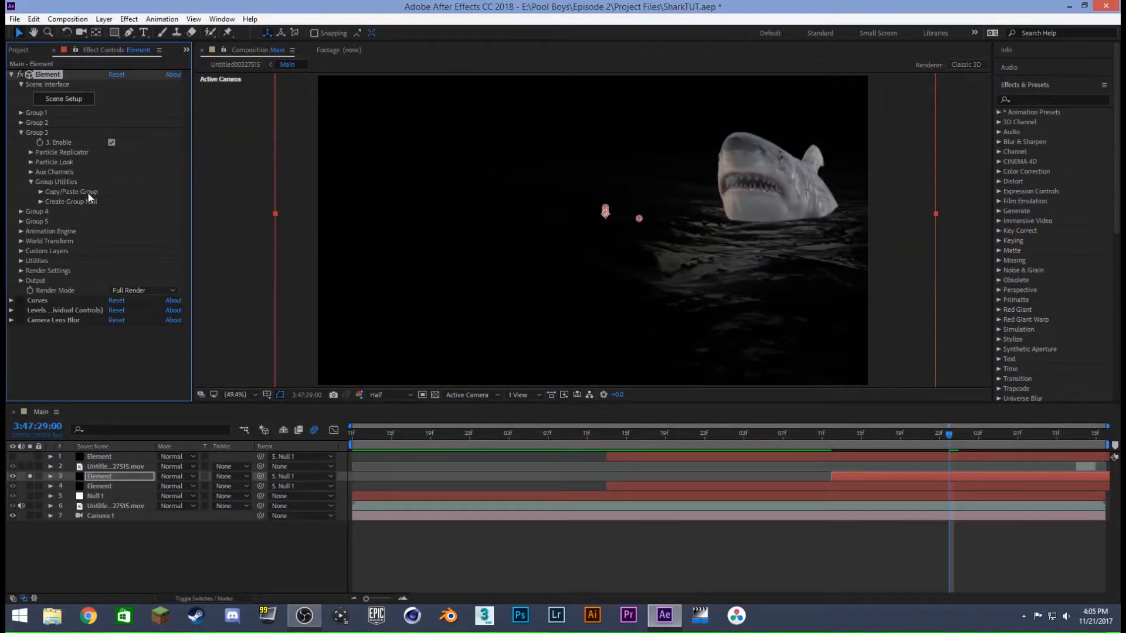
{"action": "left_click", "coordinate": [18, 237]}
{"action": "left_click", "coordinate": [19, 236]}
{"action": "left_click", "coordinate": [19, 260]}
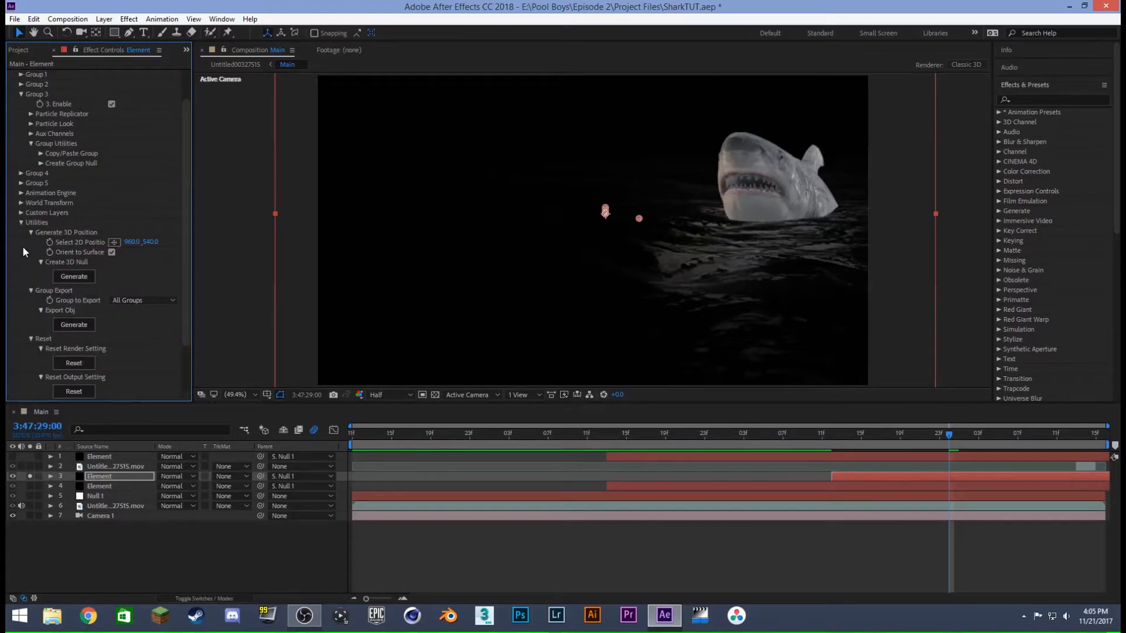
{"action": "scroll", "coordinate": [22, 245], "scroll_direction": "down", "scroll_amount": 3}
{"action": "left_click", "coordinate": [21, 164]}
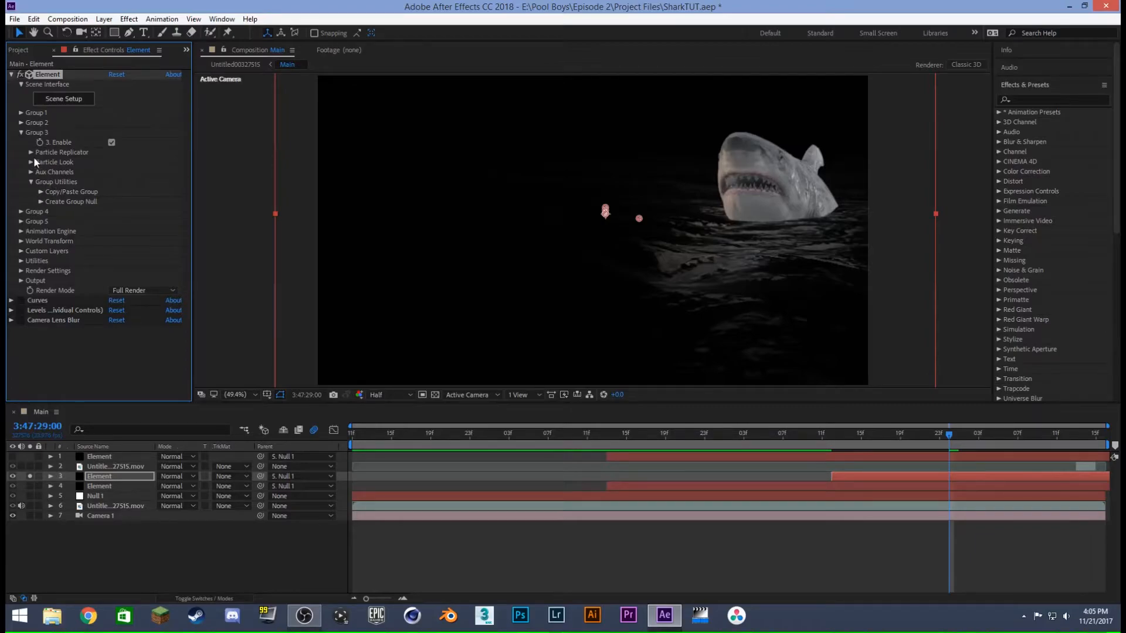
- Open Group 3's Particle Look Deform settings and review the Noise deformation's Intensity, Scale and Evolution
{"action": "left_click", "coordinate": [31, 163]}
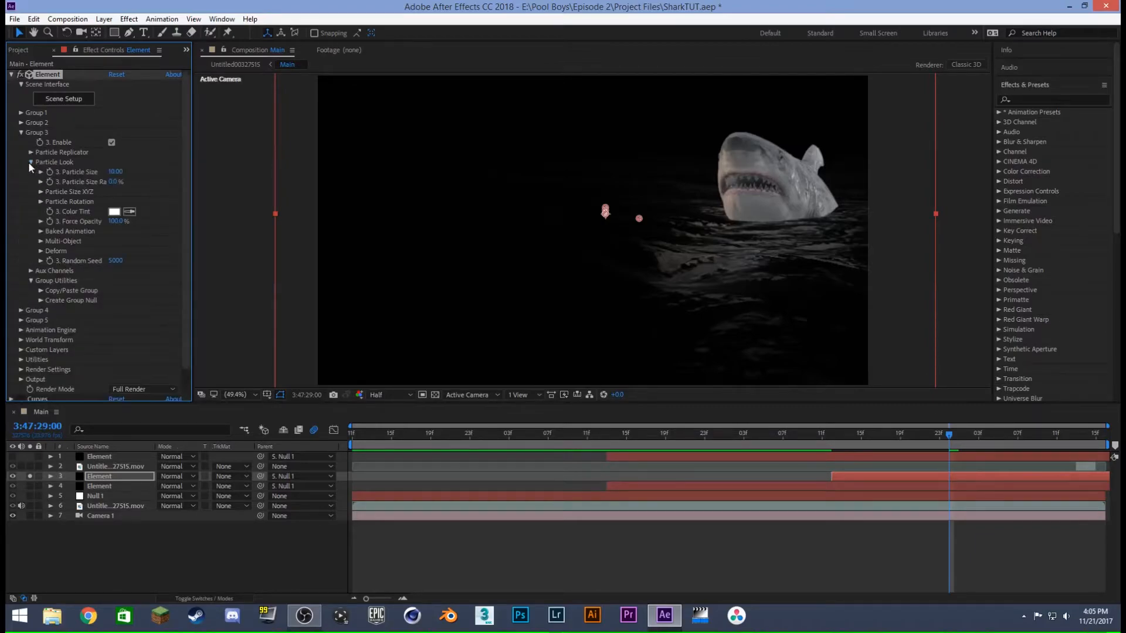
{"action": "scroll", "coordinate": [36, 173], "scroll_direction": "down", "scroll_amount": 1}
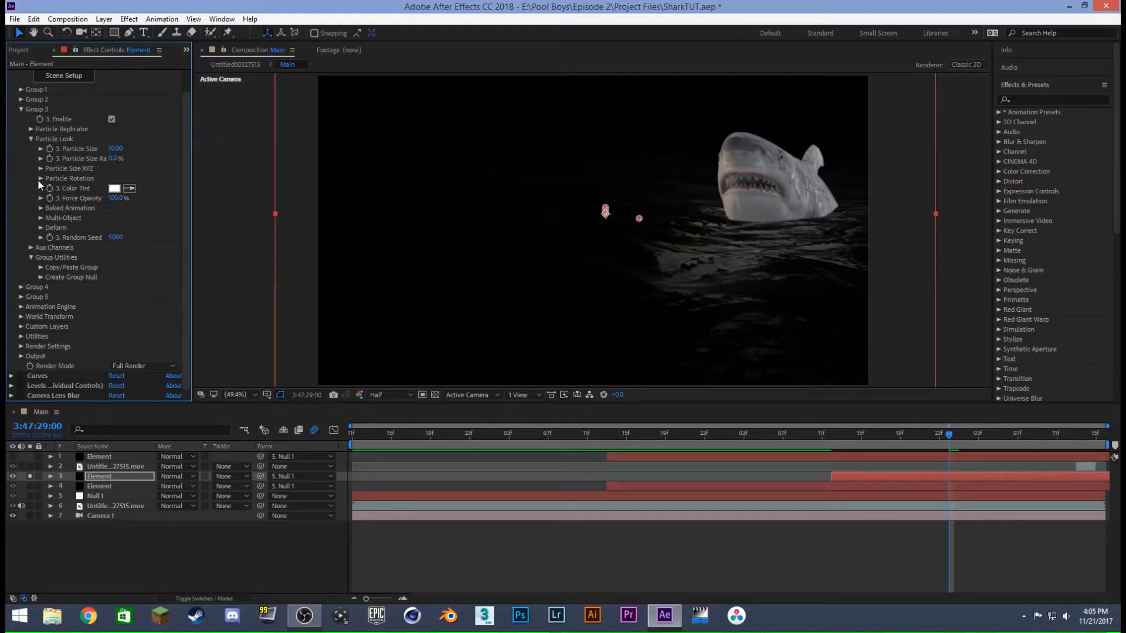
{"action": "left_click", "coordinate": [41, 227]}
{"action": "left_click_drag", "start_coordinate": [185, 261], "coordinate": [187, 266]}
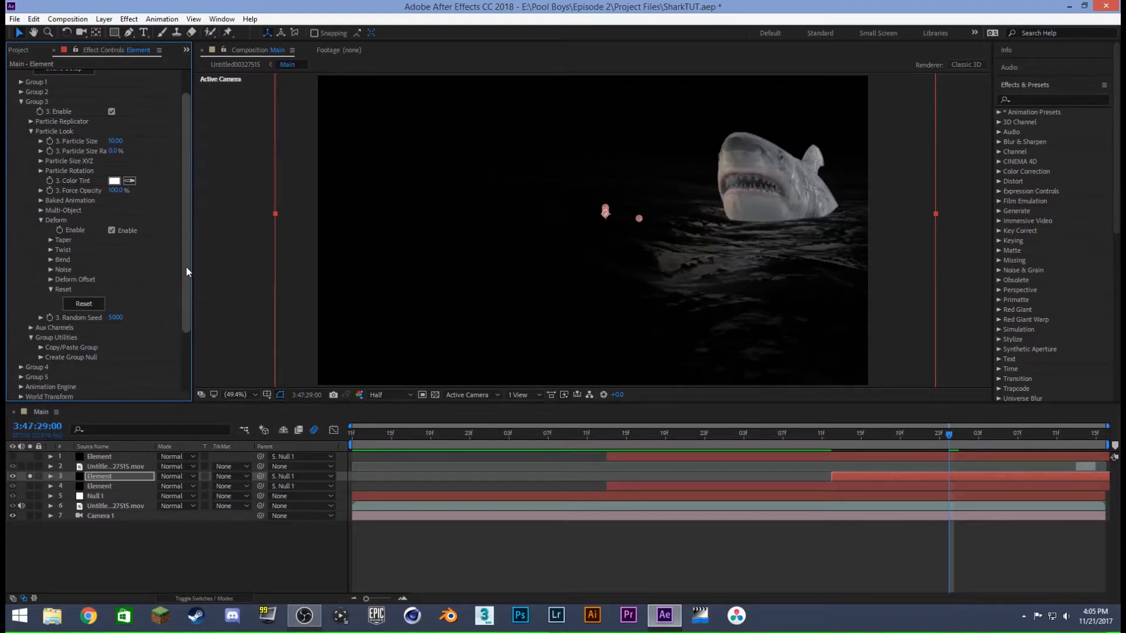
{"action": "left_click", "coordinate": [51, 269]}
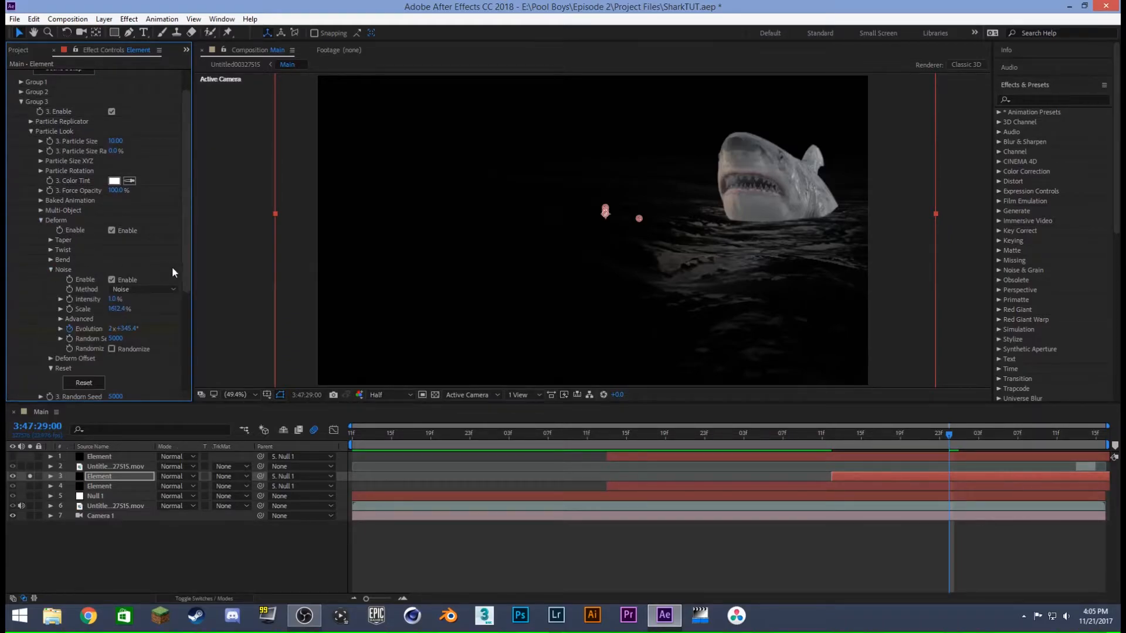
{"action": "left_click_drag", "start_coordinate": [184, 261], "coordinate": [191, 298]}
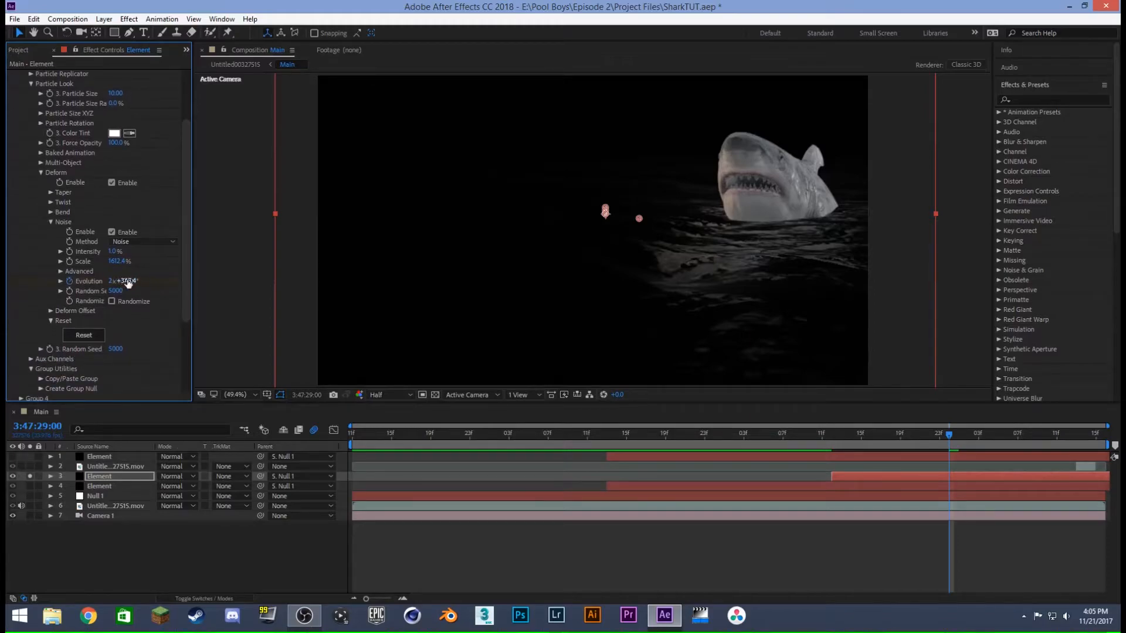
- Reveal the keyframes of Element layer 3 and scrub to 3:47:29:06 to examine the animated water Noise Evolution
{"action": "left_click_drag", "start_coordinate": [950, 437], "coordinate": [864, 439]}
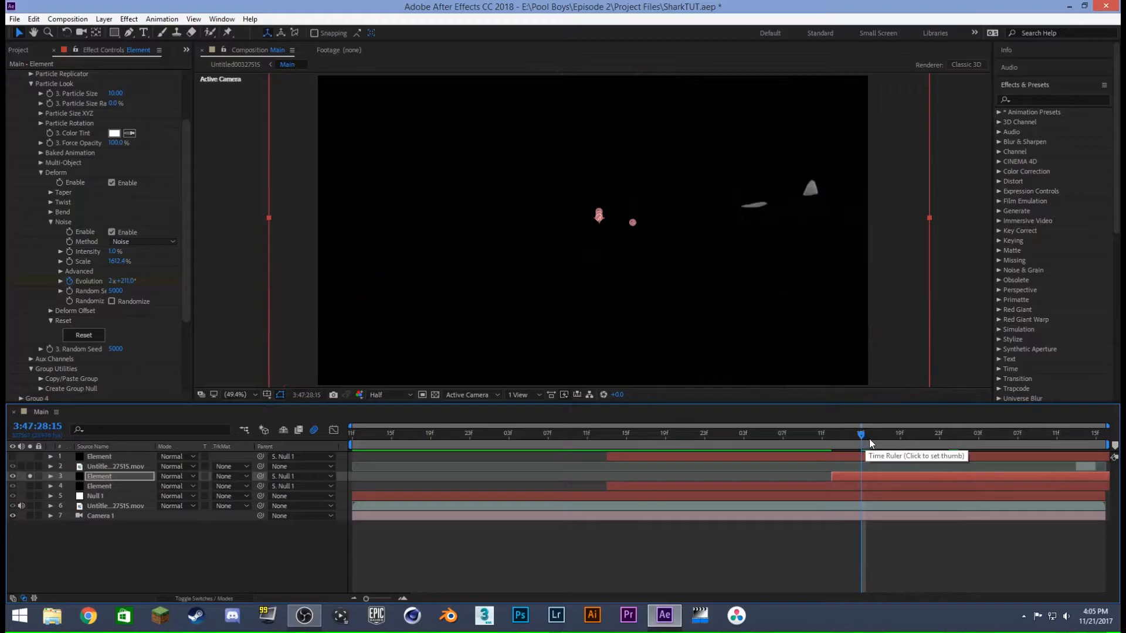
{"action": "left_click", "coordinate": [890, 435]}
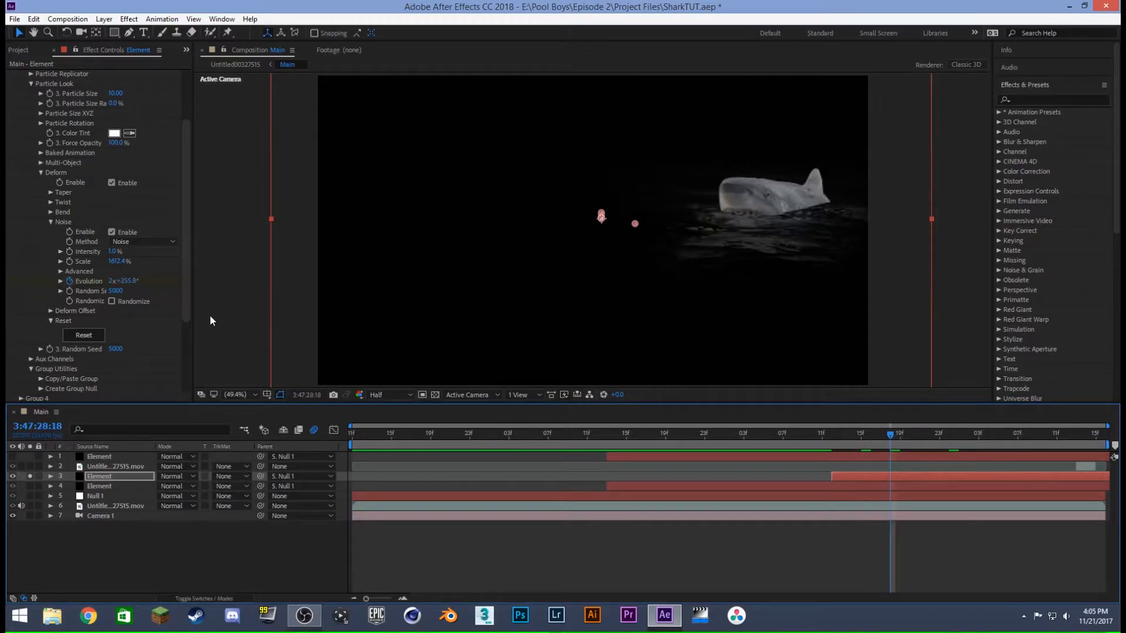
{"action": "key", "text": "u"}
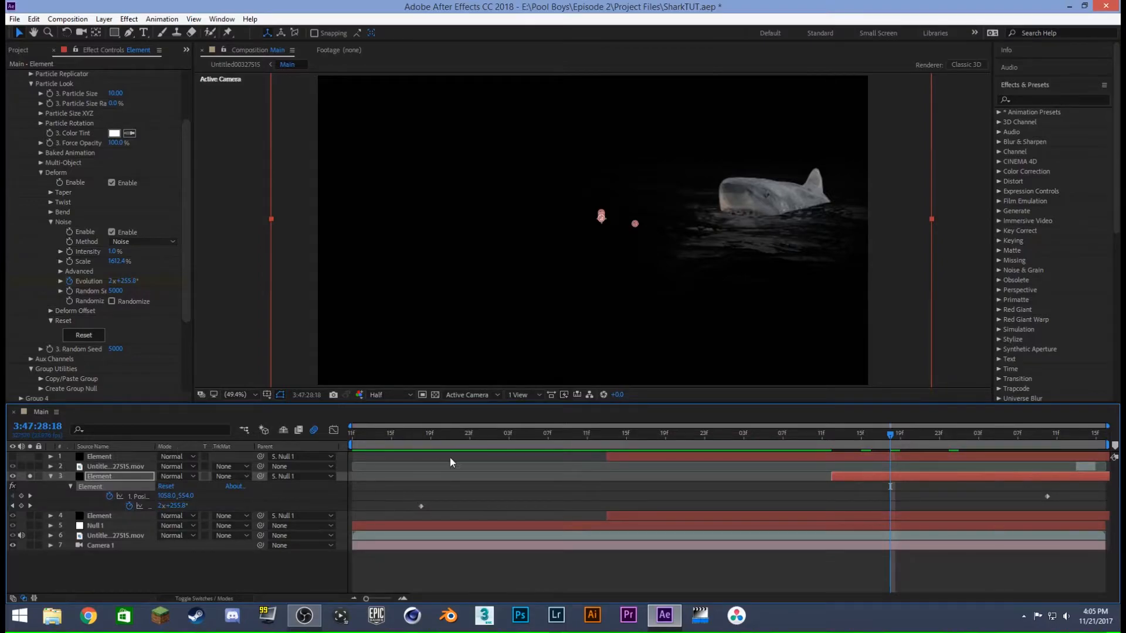
{"action": "left_click_drag", "start_coordinate": [431, 437], "coordinate": [909, 444]}
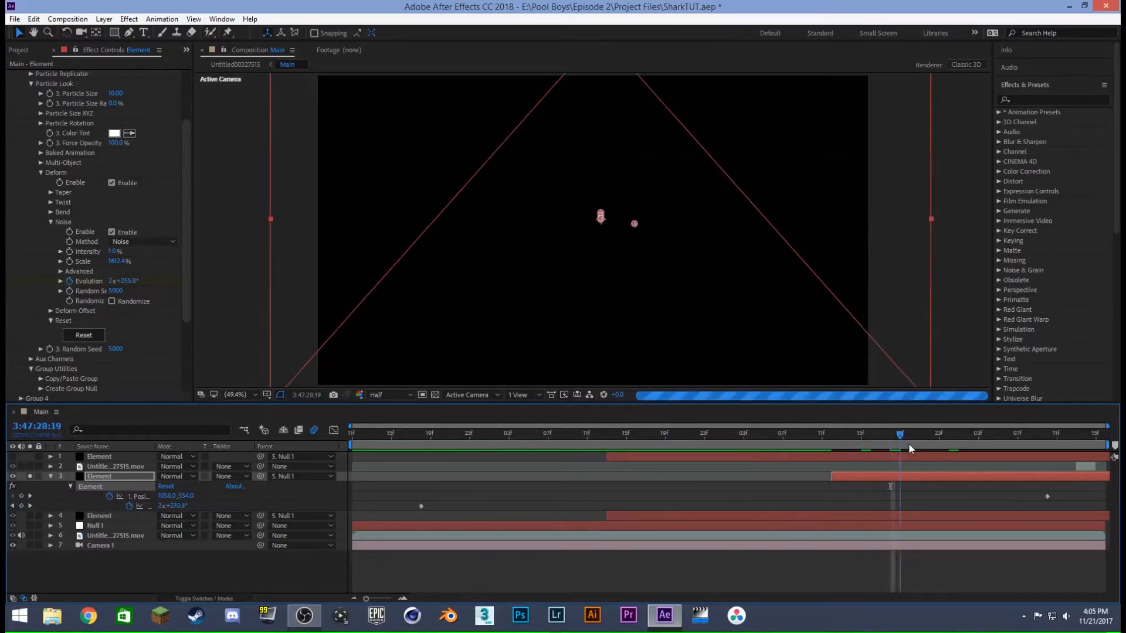
{"action": "left_click", "coordinate": [961, 435]}
{"action": "left_click", "coordinate": [1008, 434]}
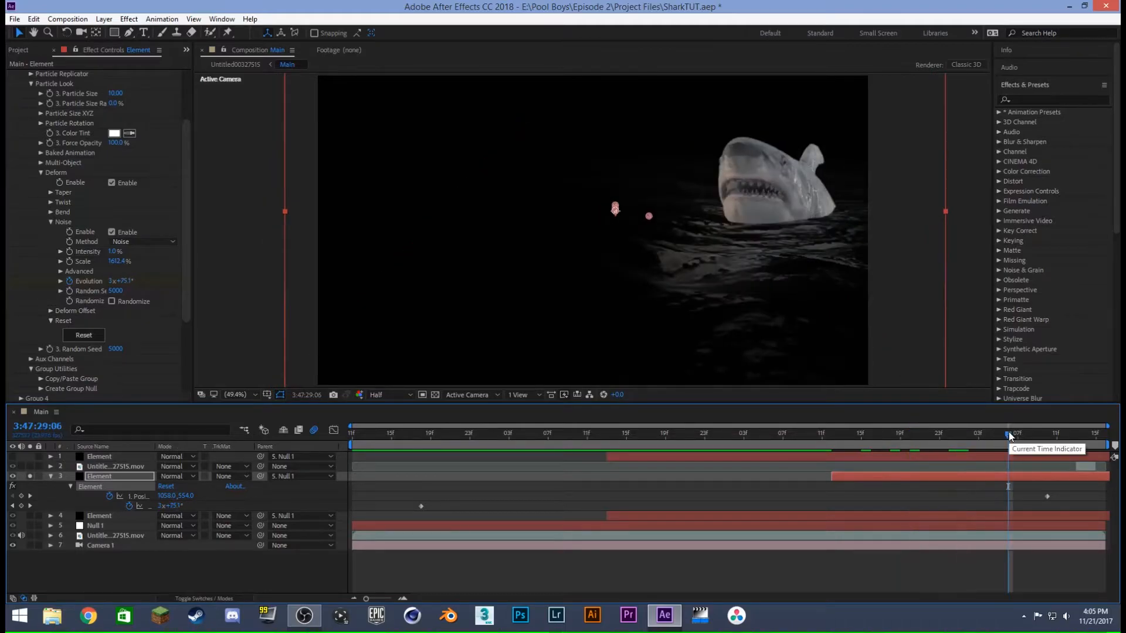
- Try a Noise Evolution of 3x+82.1° at 3:47:29:06, undo the change, and hide the layer's keyframes
{"action": "left_click_drag", "start_coordinate": [124, 281], "coordinate": [141, 301]}
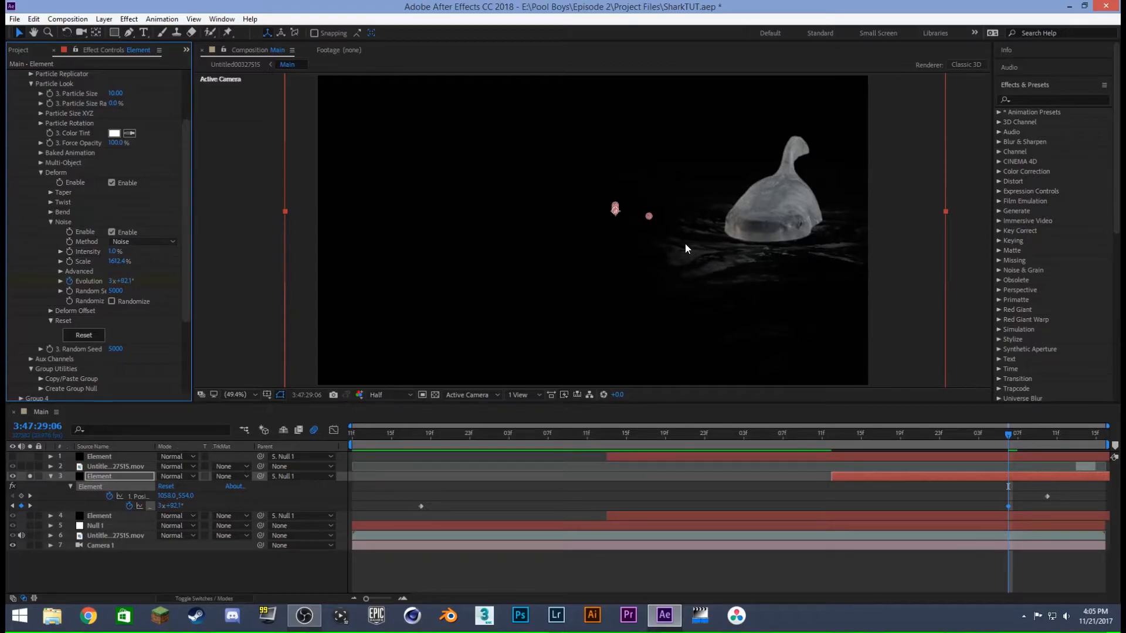
{"action": "key", "text": "ctrl+z"}
{"action": "key", "text": "u"}
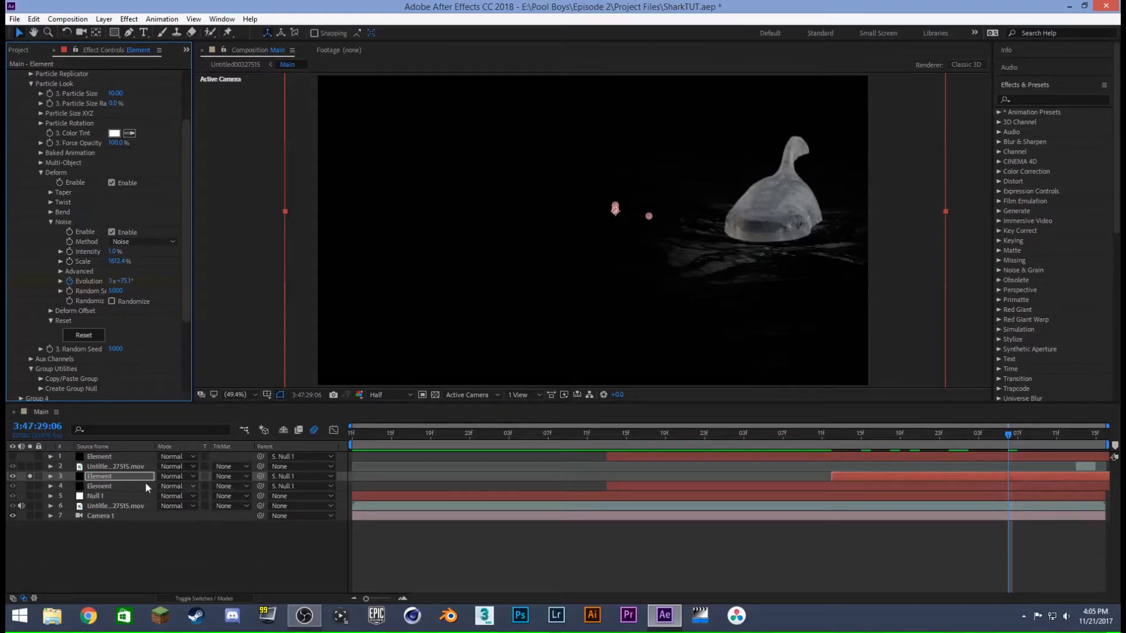
- Unsolo Element layer 3 to show the full composite and collapse its Element effect settings
{"action": "left_click", "coordinate": [29, 476]}
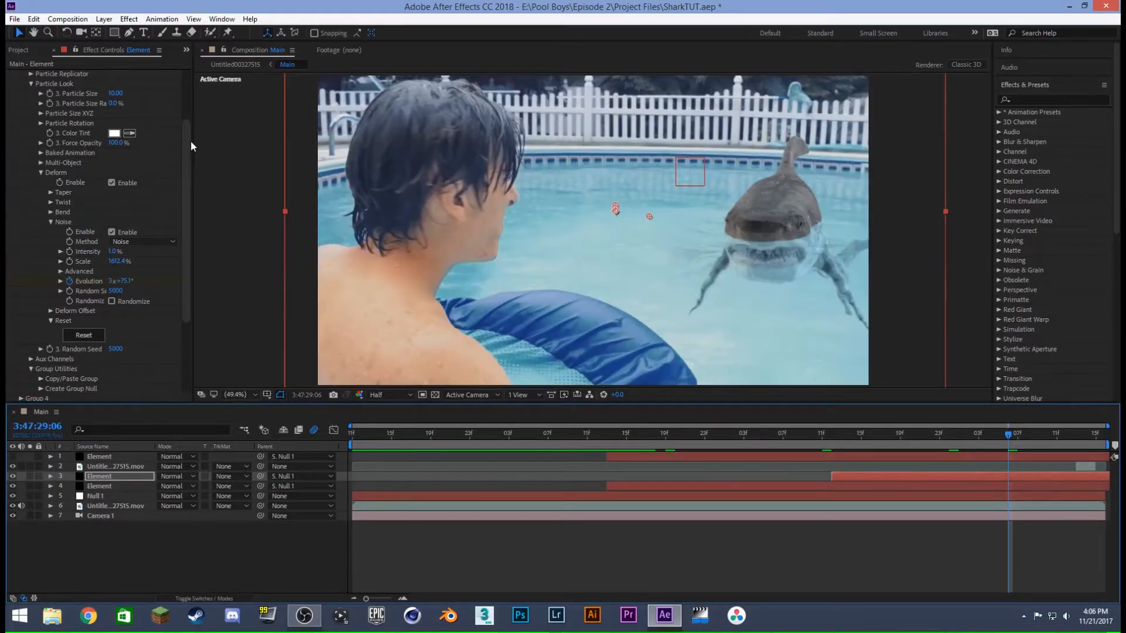
{"action": "left_click_drag", "start_coordinate": [190, 138], "coordinate": [195, 65]}
{"action": "left_click", "coordinate": [11, 75]}
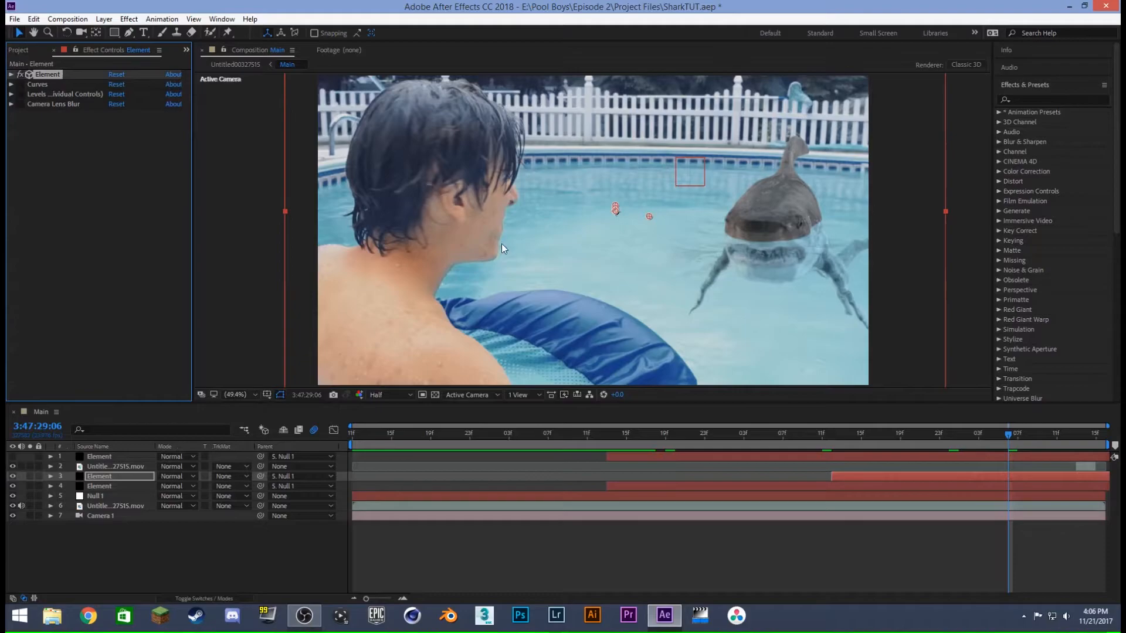
- Enable the Curves, Levels (Individual Controls) and Camera Lens Blur effects on Element layer 3, reviewing the Curves' Green and RGB channels
{"action": "left_click", "coordinate": [19, 84]}
{"action": "left_click", "coordinate": [20, 84]}
{"action": "left_click", "coordinate": [20, 84]}
{"action": "left_click", "coordinate": [11, 85]}
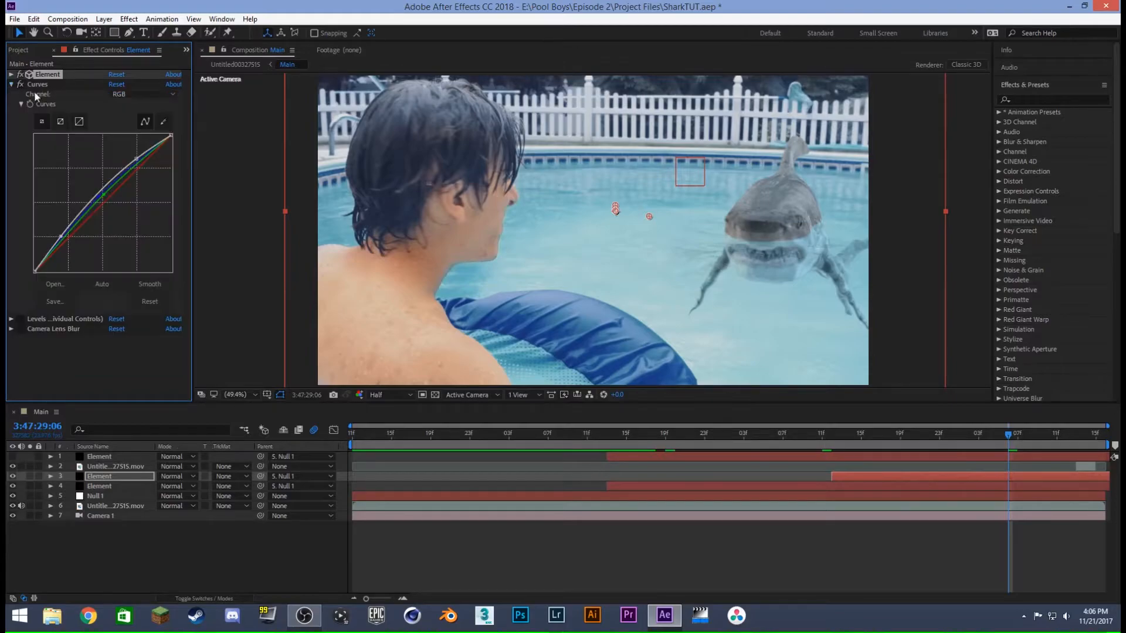
{"action": "left_click", "coordinate": [149, 95]}
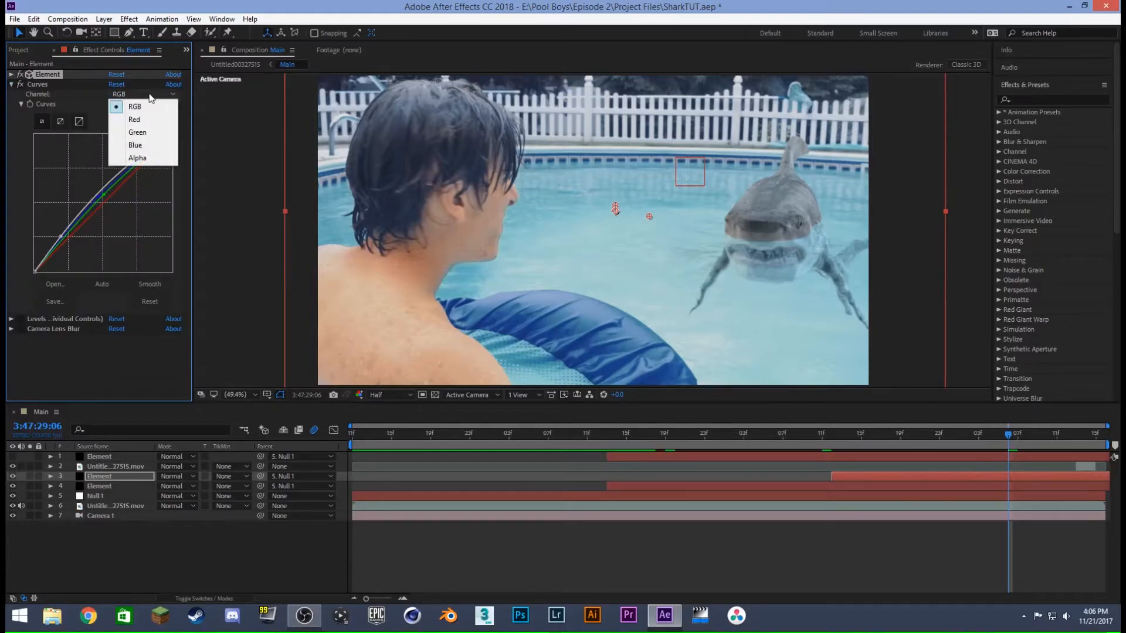
{"action": "left_click", "coordinate": [139, 131]}
{"action": "left_click", "coordinate": [135, 93]}
{"action": "left_click", "coordinate": [126, 104]}
{"action": "left_click", "coordinate": [11, 85]}
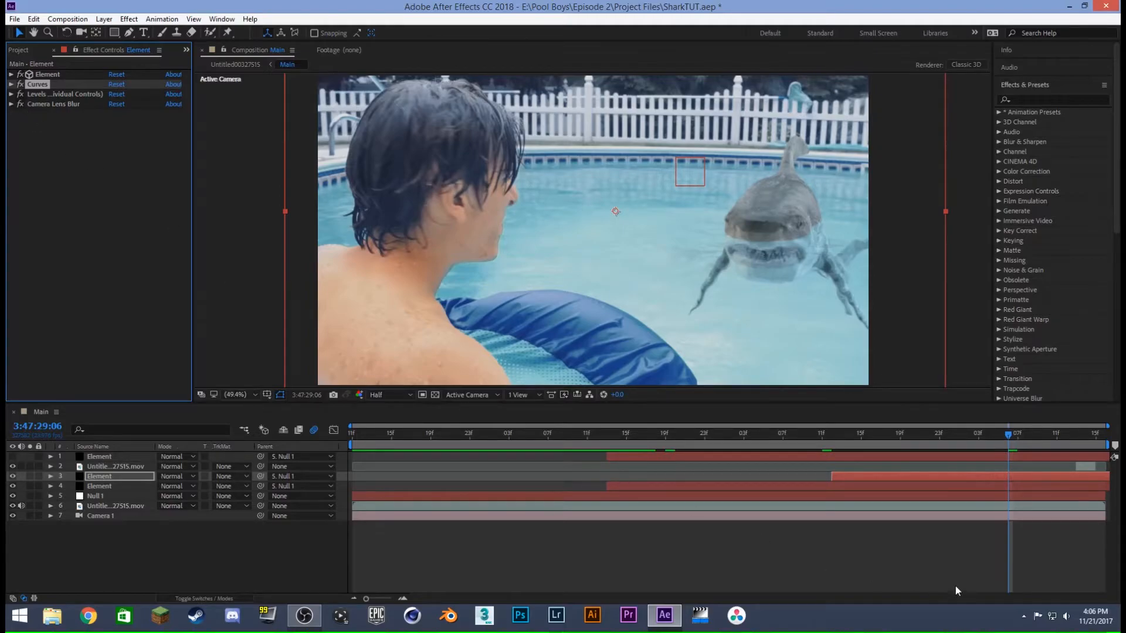
- Preview the composite from 3:47:28:12 and scrub to 3:47:28:23 to check the shark emerging from the water
{"action": "left_click", "coordinate": [939, 552]}
{"action": "left_click", "coordinate": [832, 433]}
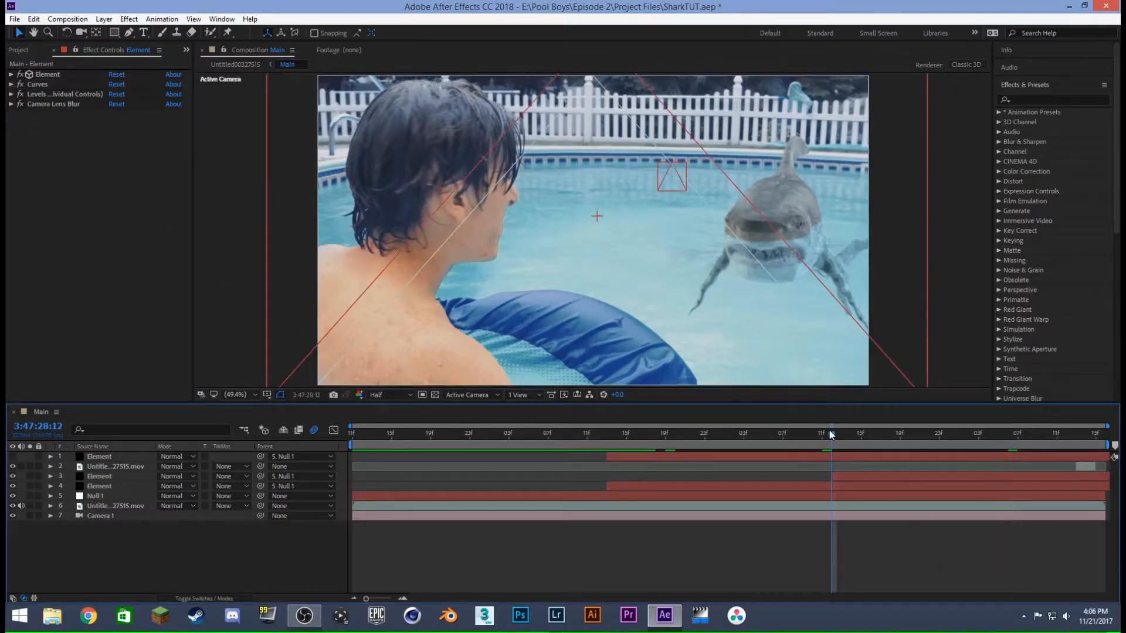
{"action": "key", "text": "space"}
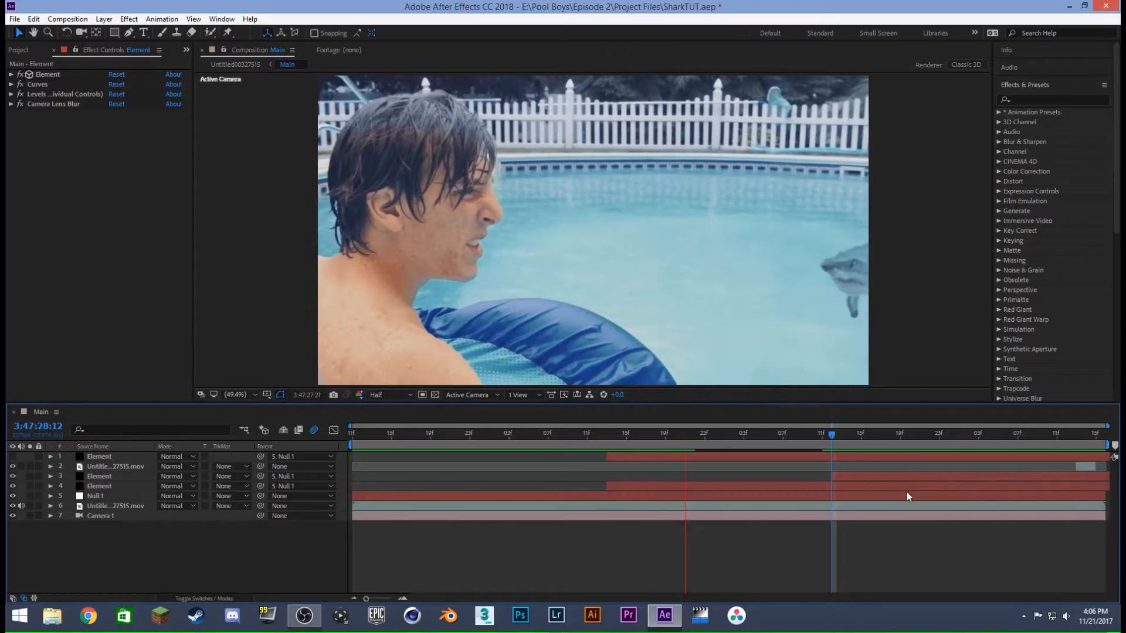
{"action": "left_click_drag", "start_coordinate": [696, 438], "coordinate": [939, 444]}
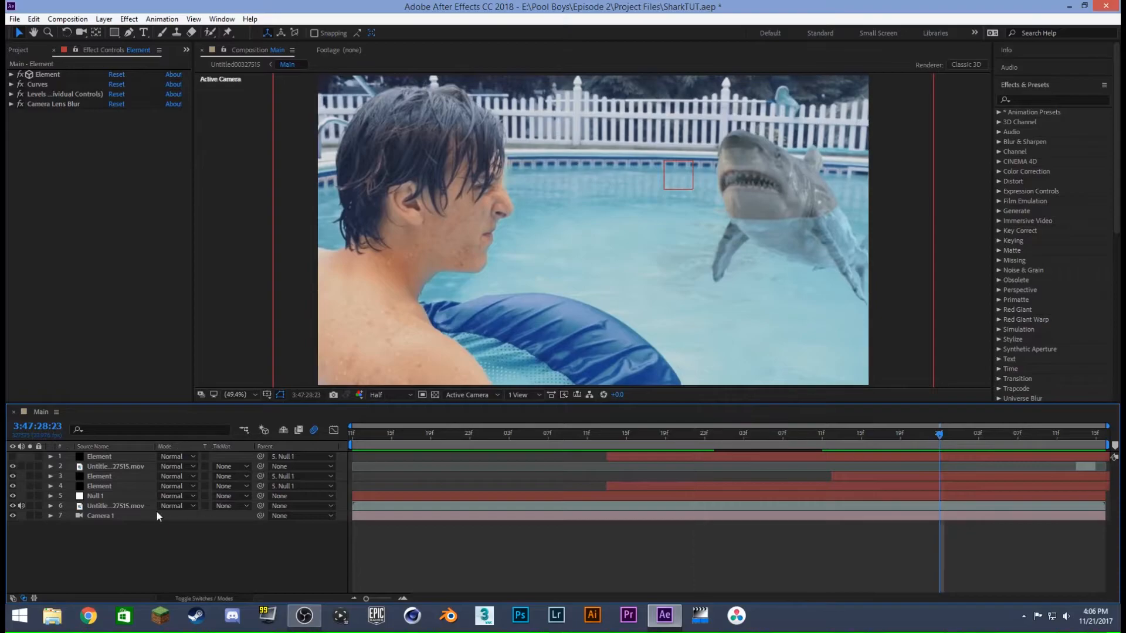
- Select the topmost Element layer and turn on its visibility to show the shark matte
{"action": "left_click", "coordinate": [107, 456]}
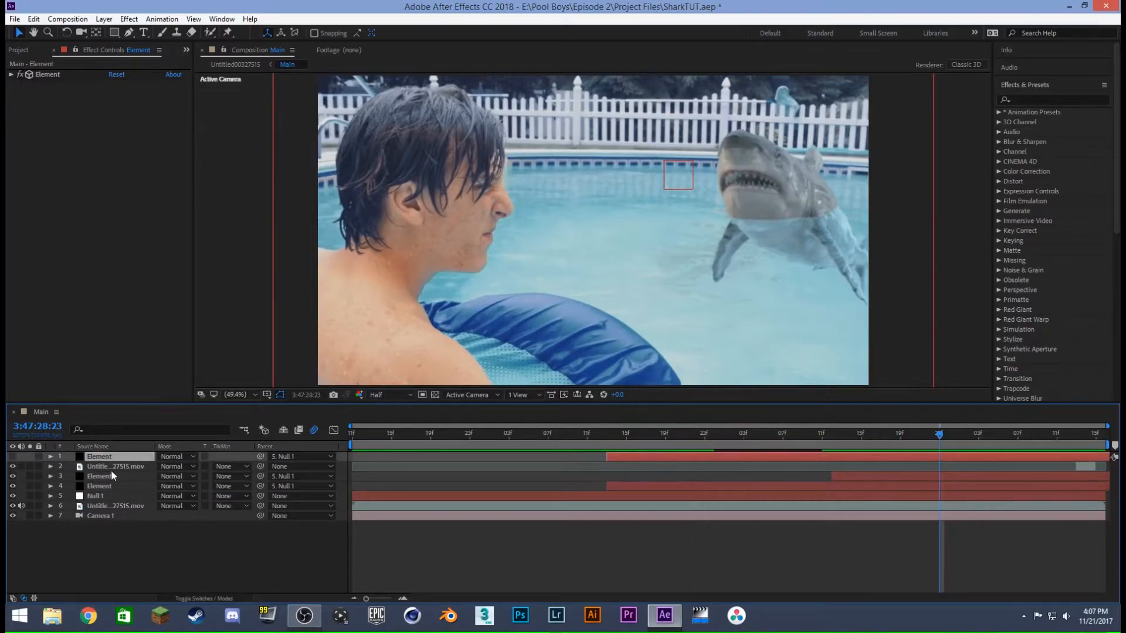
{"action": "left_click", "coordinate": [105, 486]}
{"action": "left_click", "coordinate": [108, 477]}
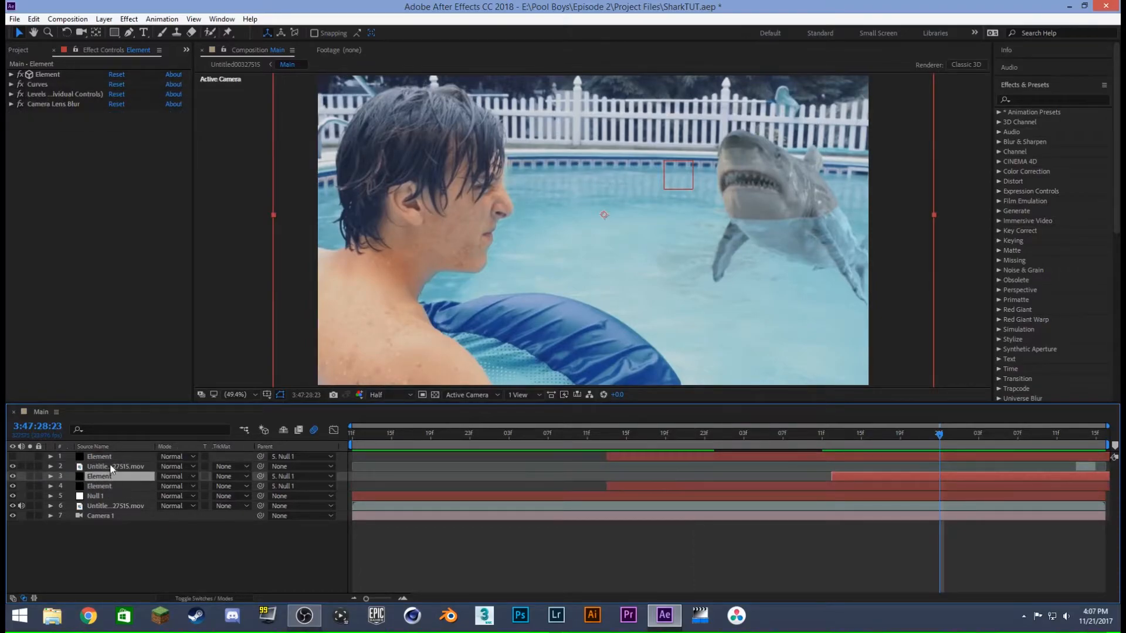
{"action": "left_click", "coordinate": [110, 457]}
{"action": "left_click", "coordinate": [13, 456]}
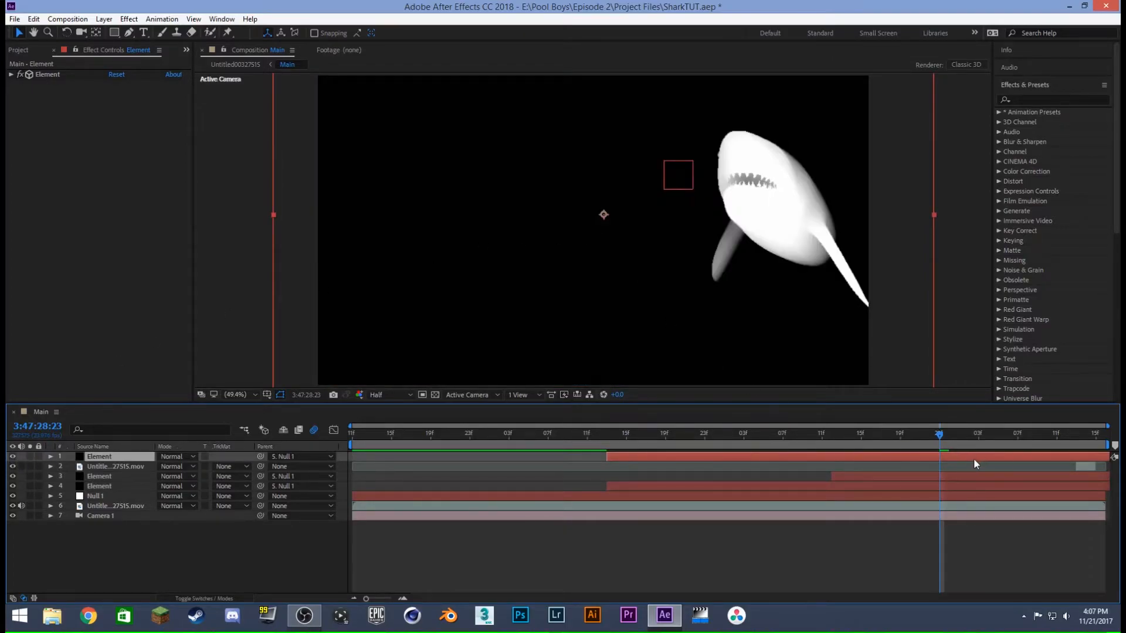
- Scrub the shark matte between 3:47:28:11 and 3:47:29:02, ending at 3:47:28:23
{"action": "left_click_drag", "start_coordinate": [939, 434], "coordinate": [824, 439]}
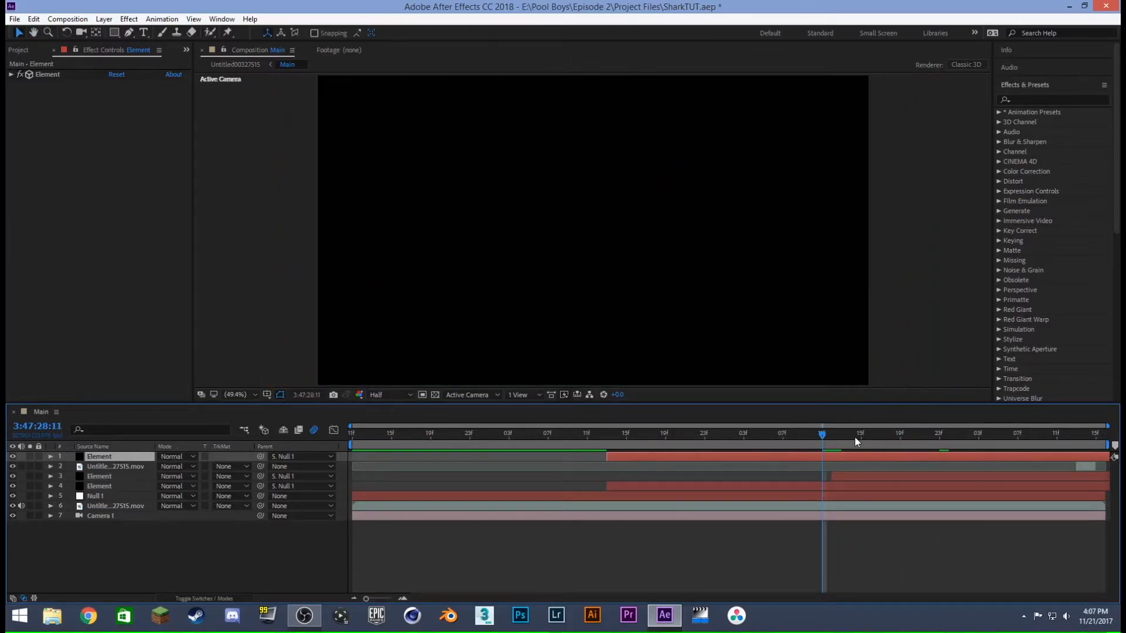
{"action": "left_click_drag", "start_coordinate": [865, 435], "coordinate": [969, 435]}
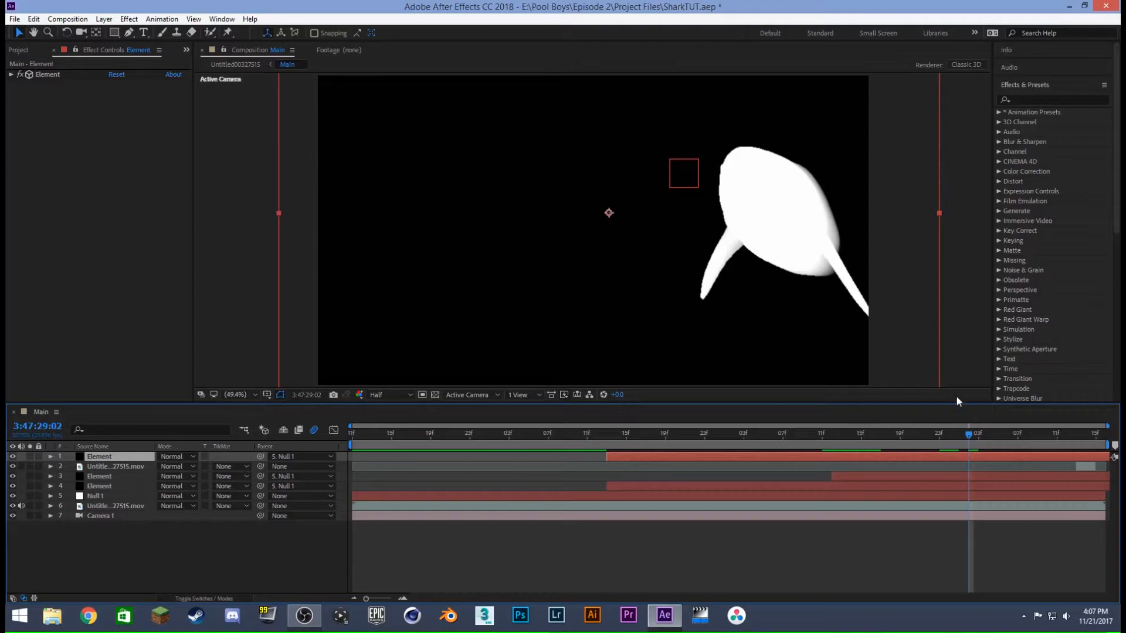
{"action": "left_click_drag", "start_coordinate": [968, 435], "coordinate": [939, 435]}
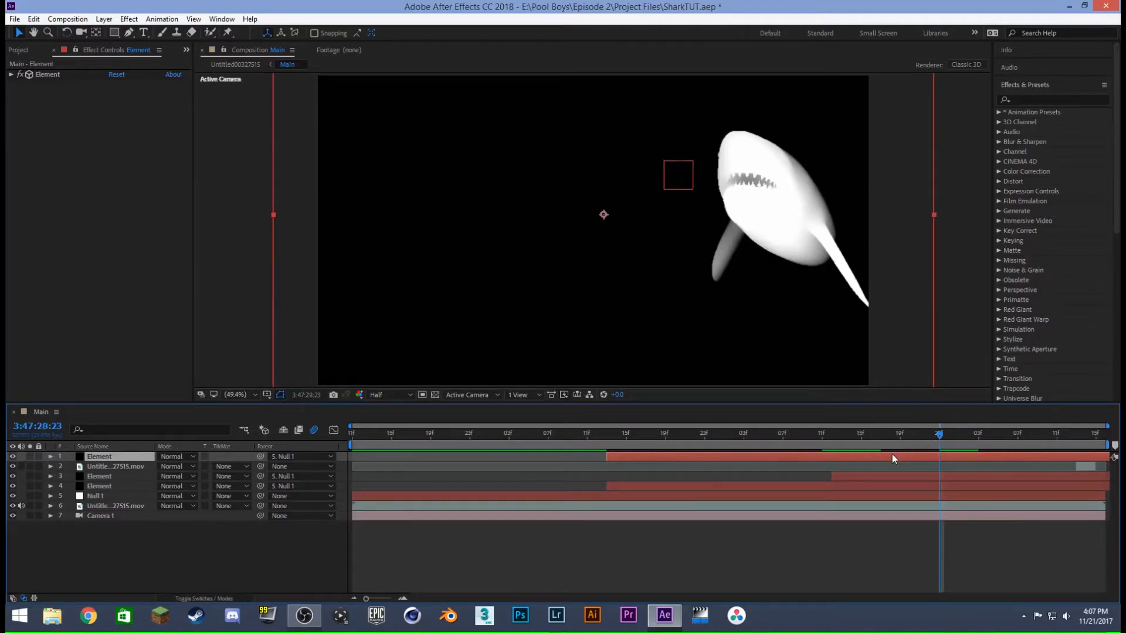
- Open the Output settings of Element layer 1 and review its World Position Output matte options
{"action": "left_click", "coordinate": [11, 75]}
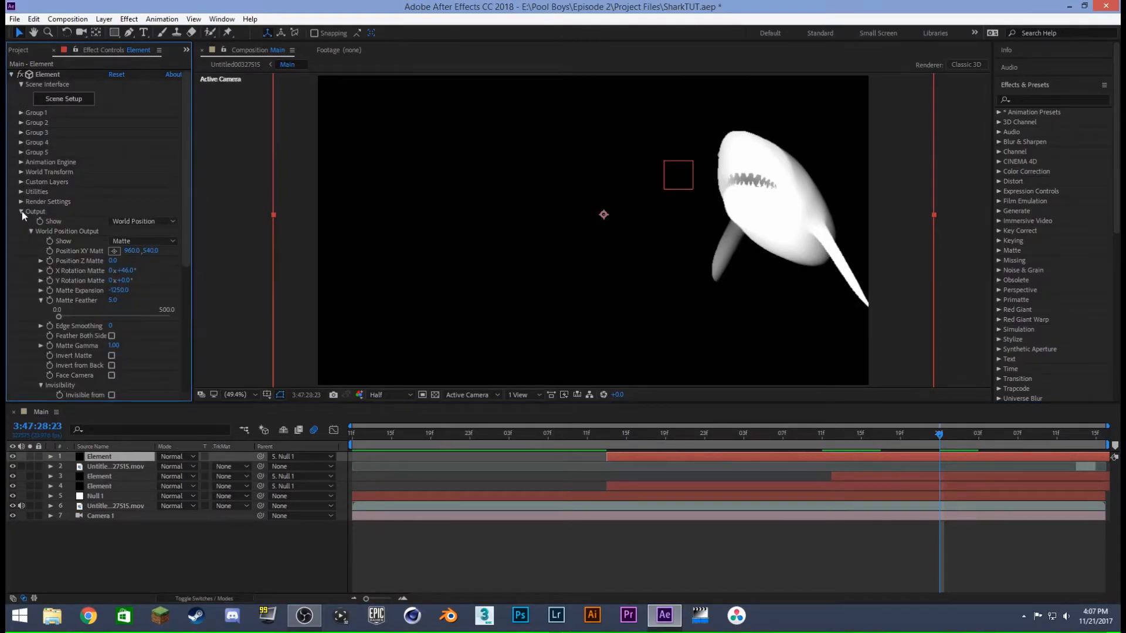
{"action": "scroll", "coordinate": [21, 216], "scroll_direction": "down", "scroll_amount": 4}
{"action": "left_click_drag", "start_coordinate": [181, 174], "coordinate": [184, 95]}
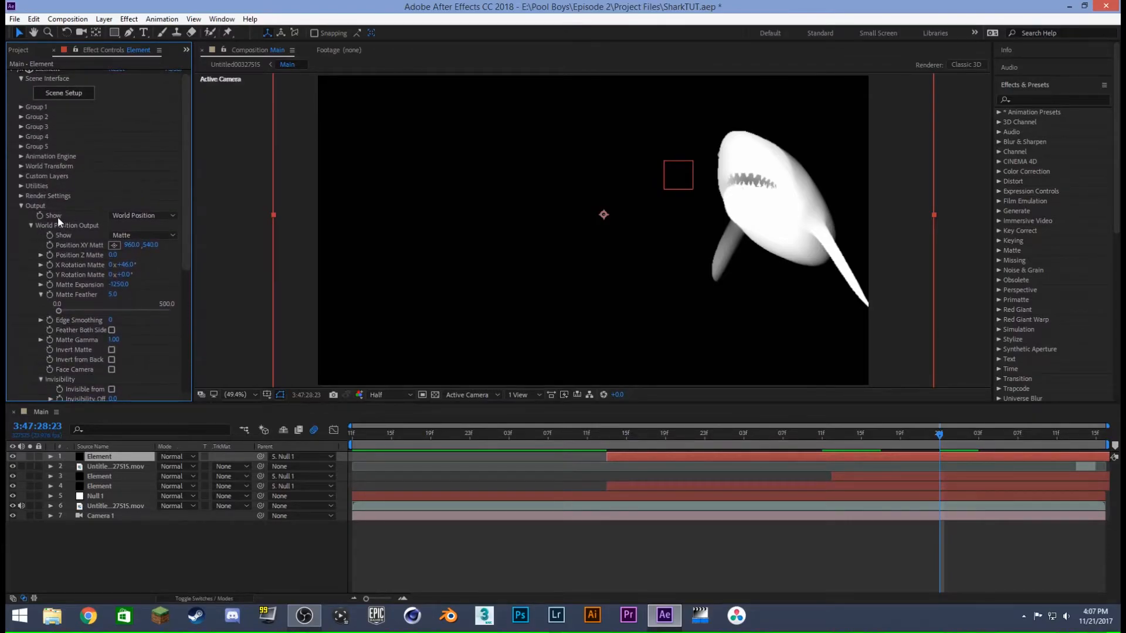
- Try the Glow output pass on Element layer 1 and switch Show back to World Position
{"action": "left_click", "coordinate": [125, 214]}
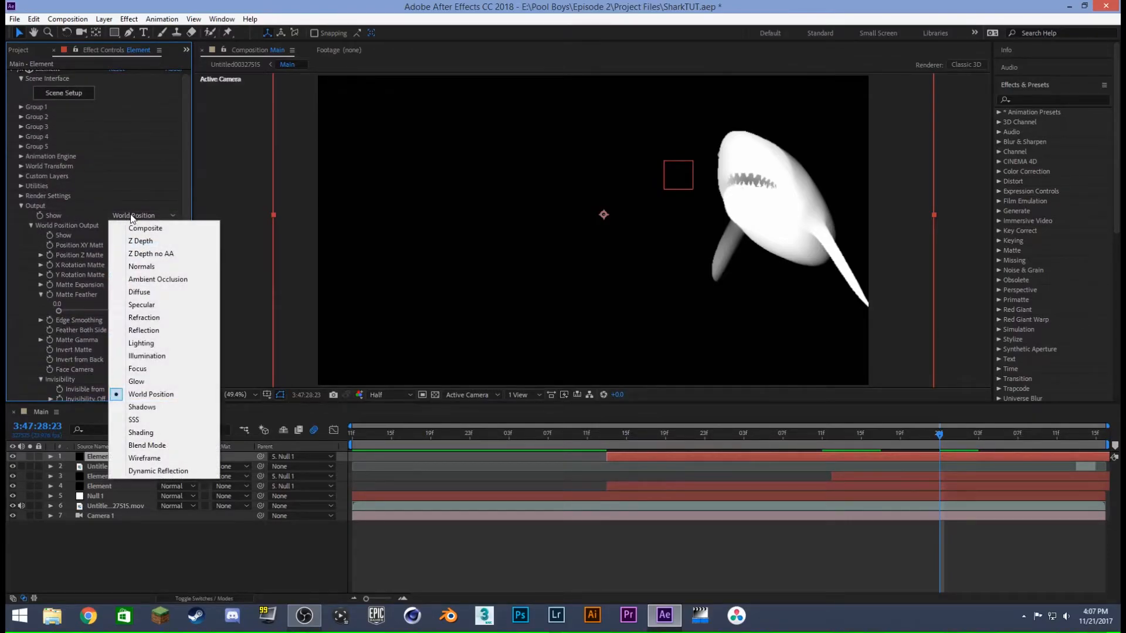
{"action": "left_click", "coordinate": [150, 381]}
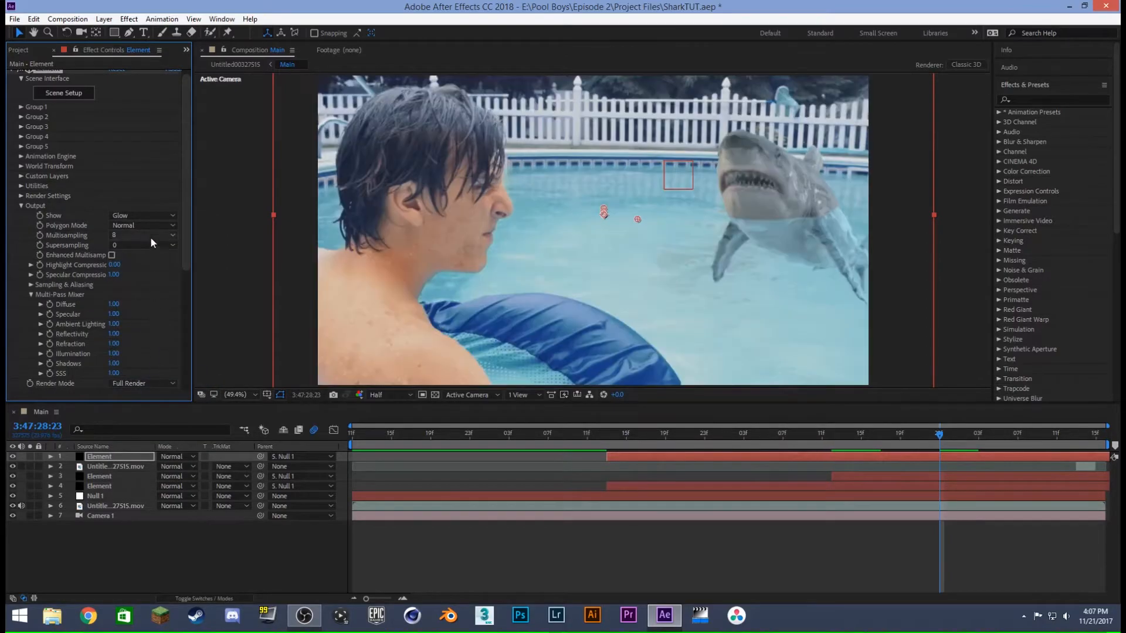
{"action": "left_click", "coordinate": [123, 216]}
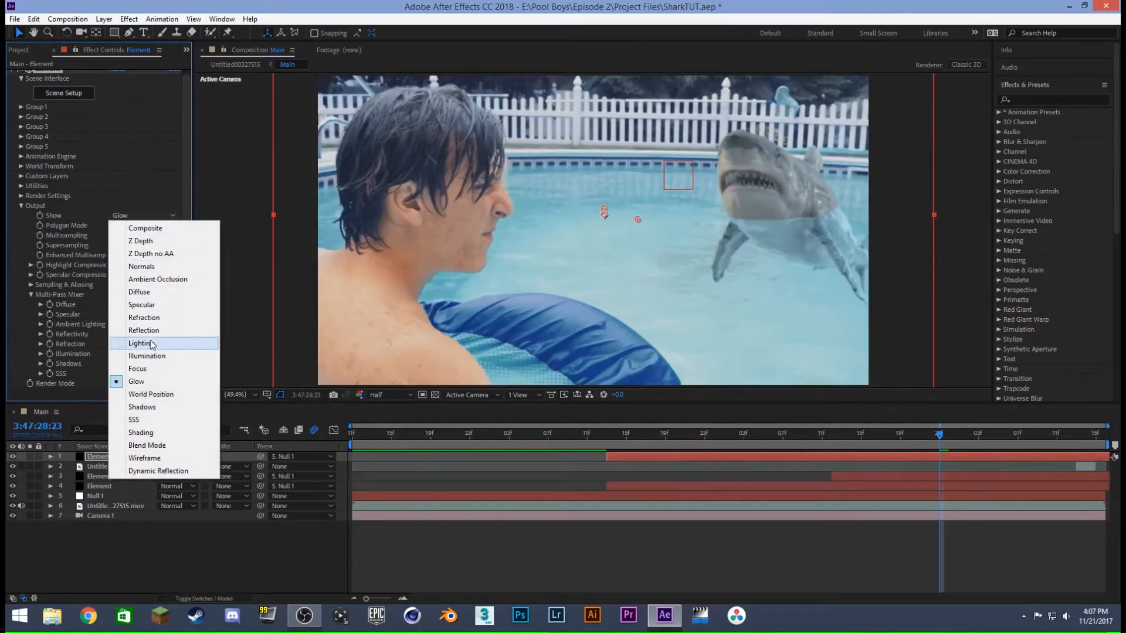
{"action": "left_click", "coordinate": [151, 393]}
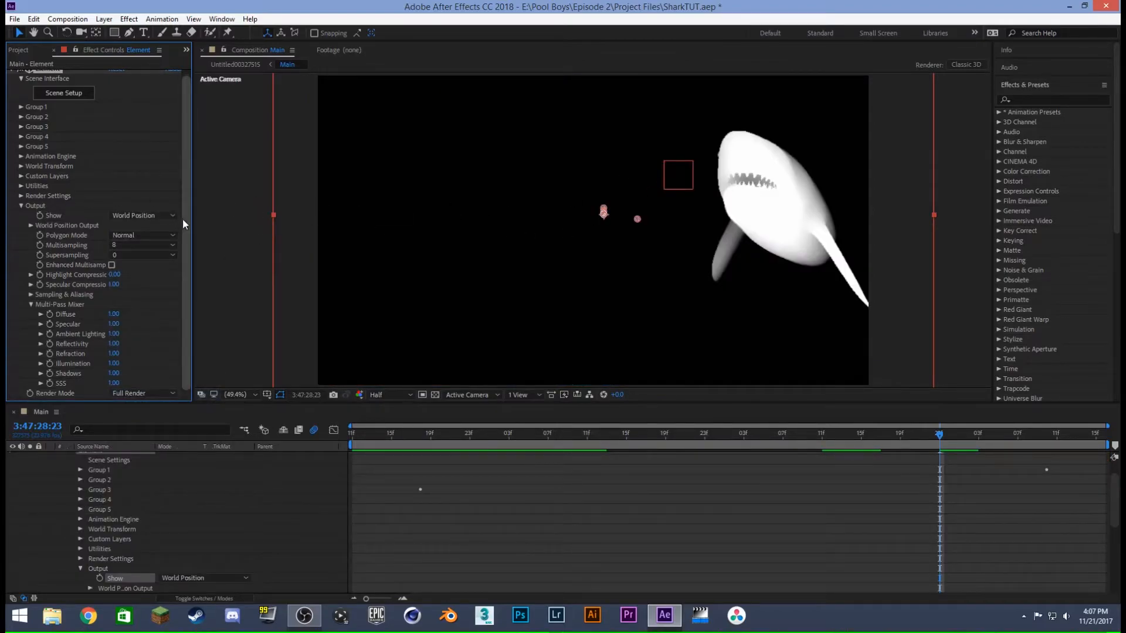
- Try adjusting the World Position Output matte's position and X rotation on Element layer 1
{"action": "left_click_drag", "start_coordinate": [188, 230], "coordinate": [188, 209]}
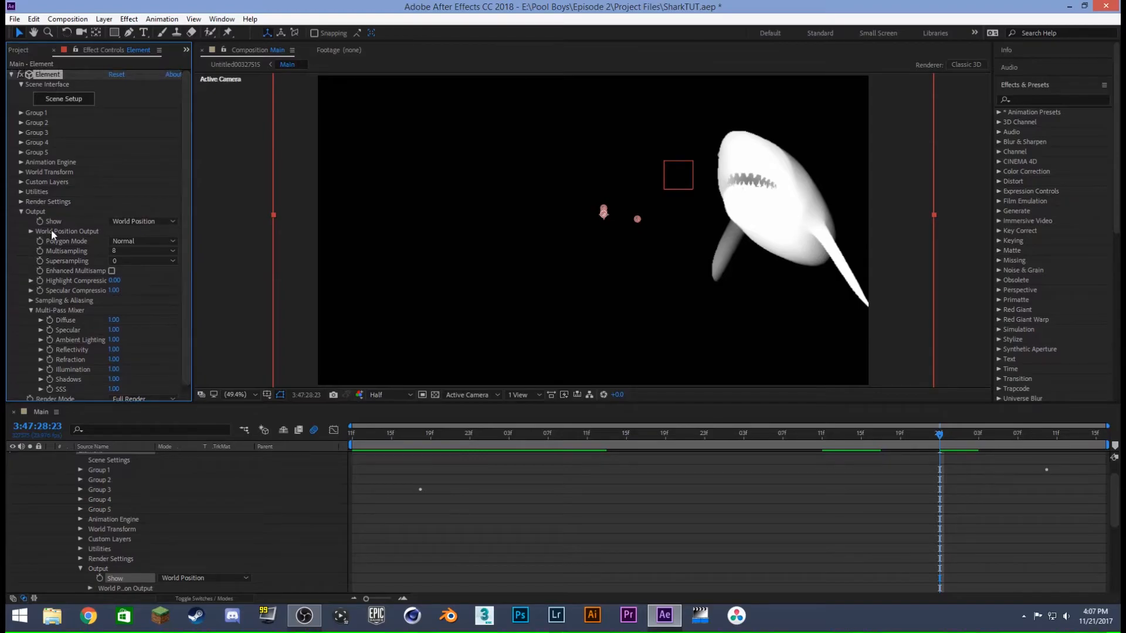
{"action": "left_click", "coordinate": [31, 230]}
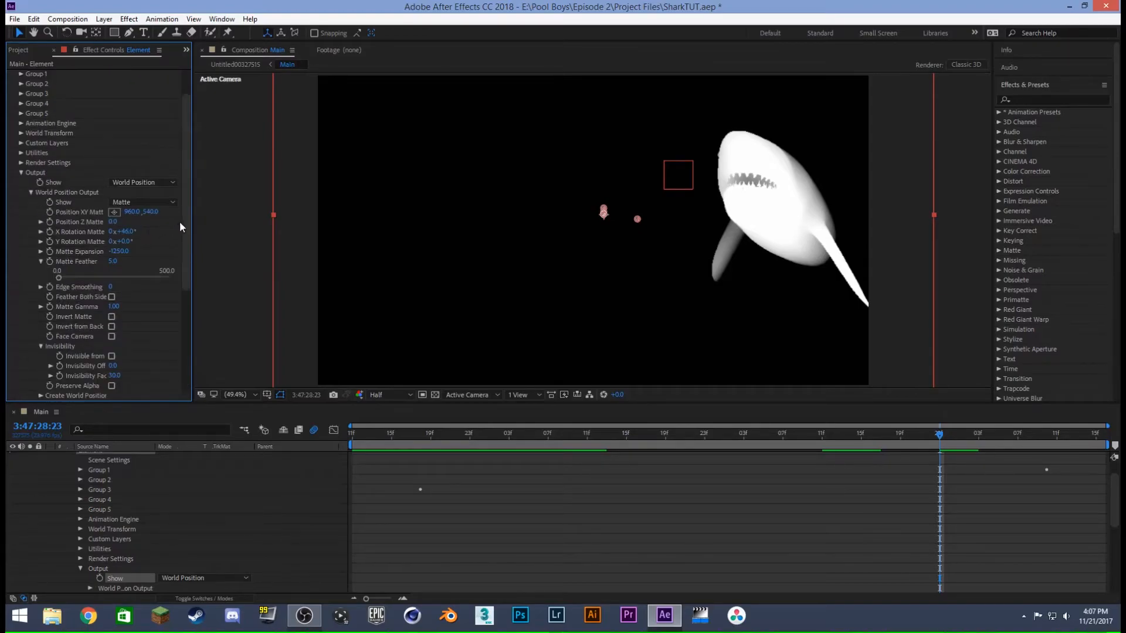
{"action": "mouse_move", "coordinate": [153, 212]}
{"action": "left_mouse_down"}
{"action": "mouse_move", "coordinate": [163, 212]}
{"action": "mouse_move", "coordinate": [146, 221]}
{"action": "left_mouse_up"}
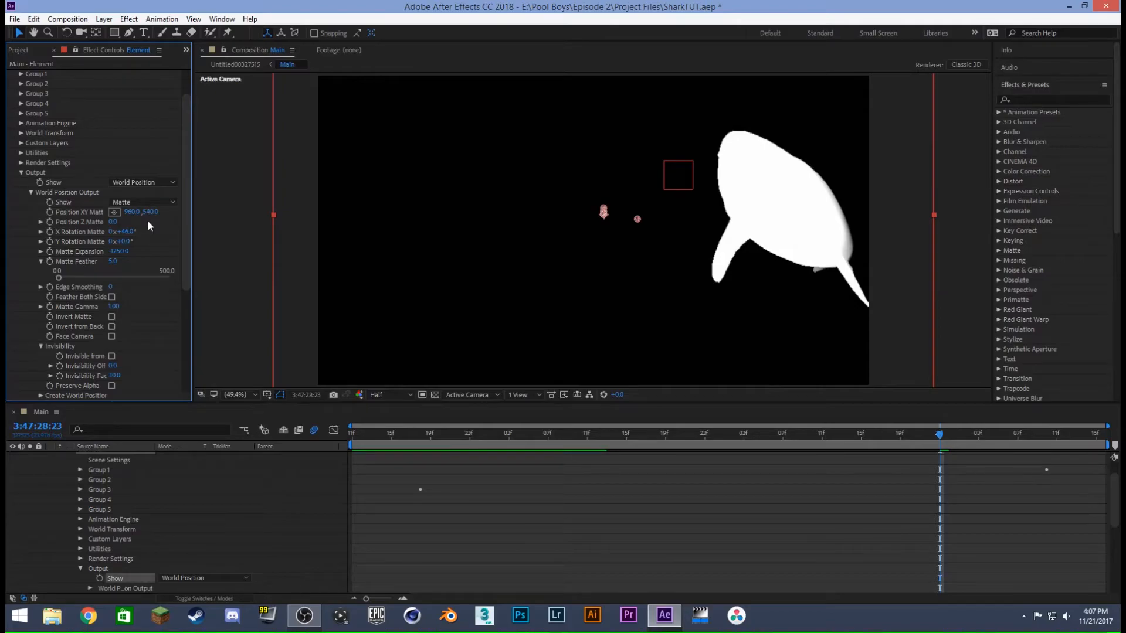
{"action": "left_click_drag", "start_coordinate": [129, 233], "coordinate": [129, 232]}
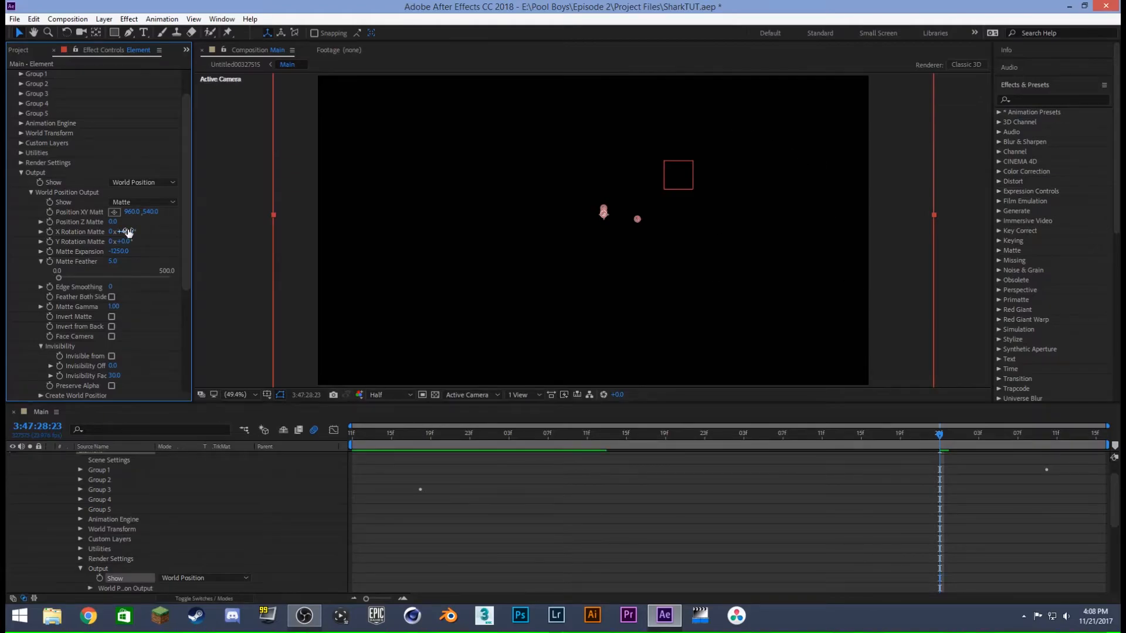
{"action": "left_click", "coordinate": [21, 173]}
{"action": "scroll", "coordinate": [997, 472], "scroll_direction": "up", "scroll_amount": 3}
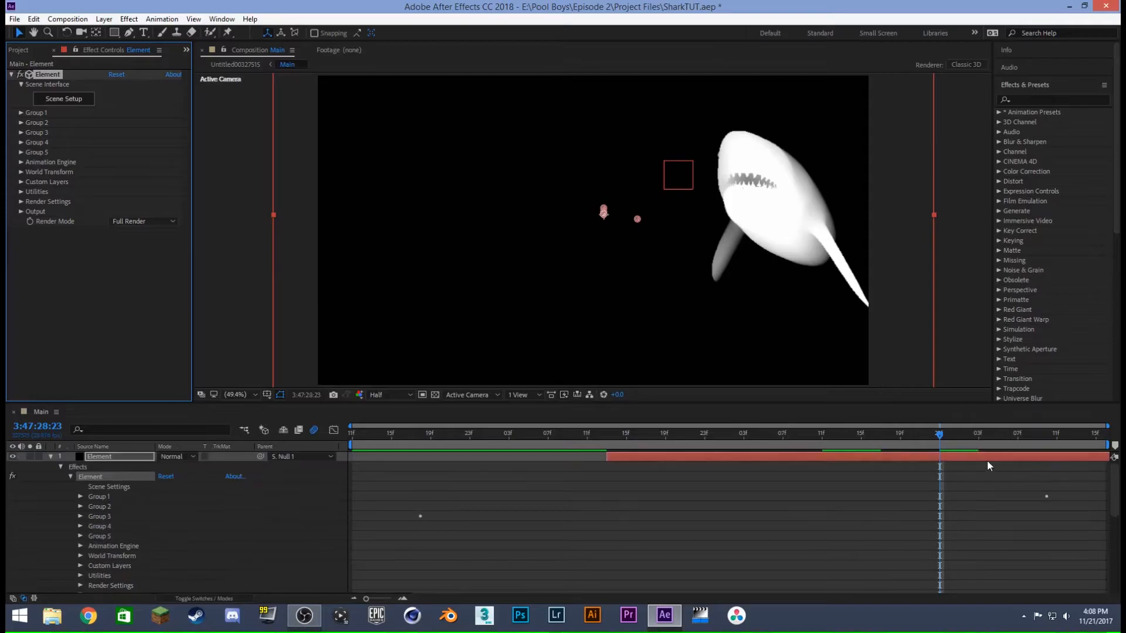
- Scrub the shark matte from 3:47:28:19 onward, ending at 3:47:29:03, and collapse Element layer 1
{"action": "mouse_move", "coordinate": [933, 435]}
{"action": "left_mouse_down"}
{"action": "mouse_move", "coordinate": [842, 436]}
{"action": "mouse_move", "coordinate": [919, 437]}
{"action": "left_mouse_up"}
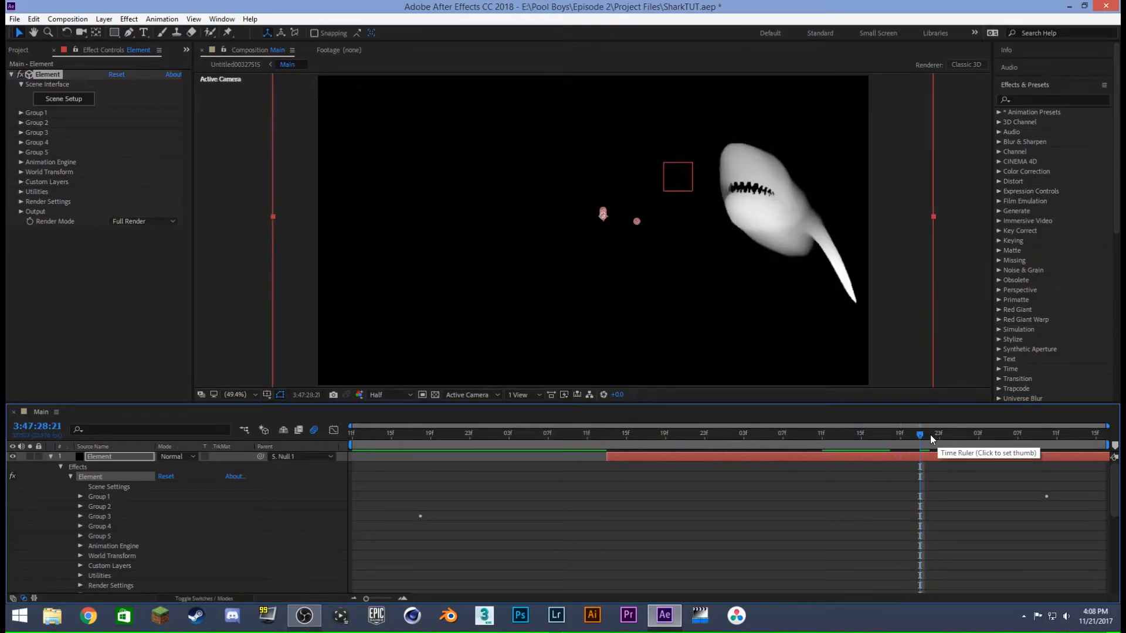
{"action": "left_click_drag", "start_coordinate": [918, 437], "coordinate": [903, 435]}
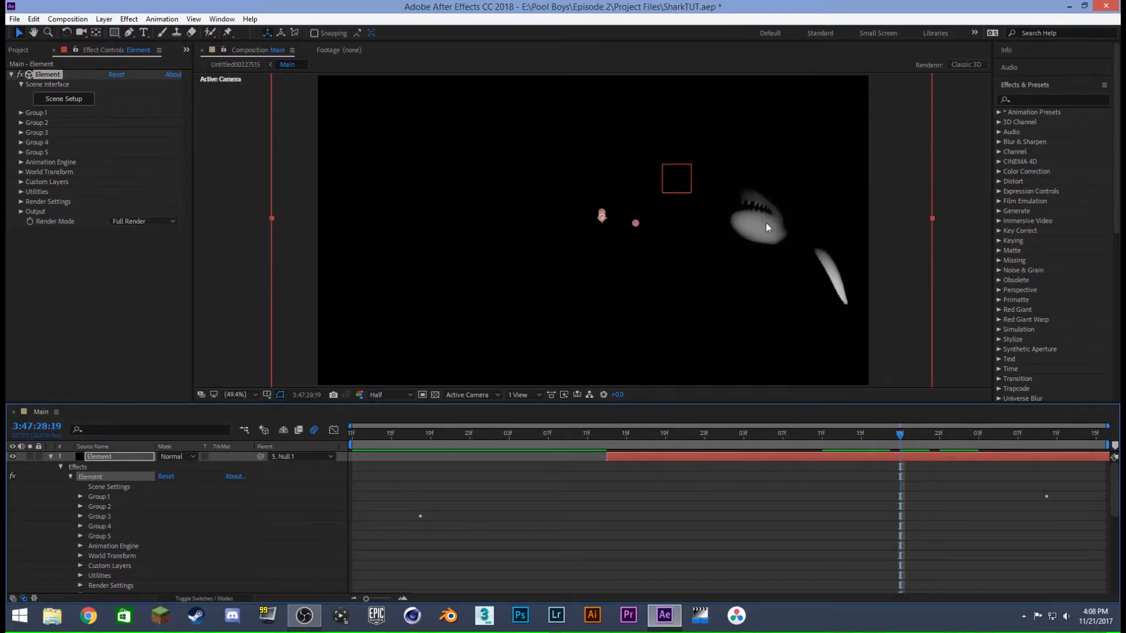
{"action": "left_click_drag", "start_coordinate": [900, 435], "coordinate": [996, 438]}
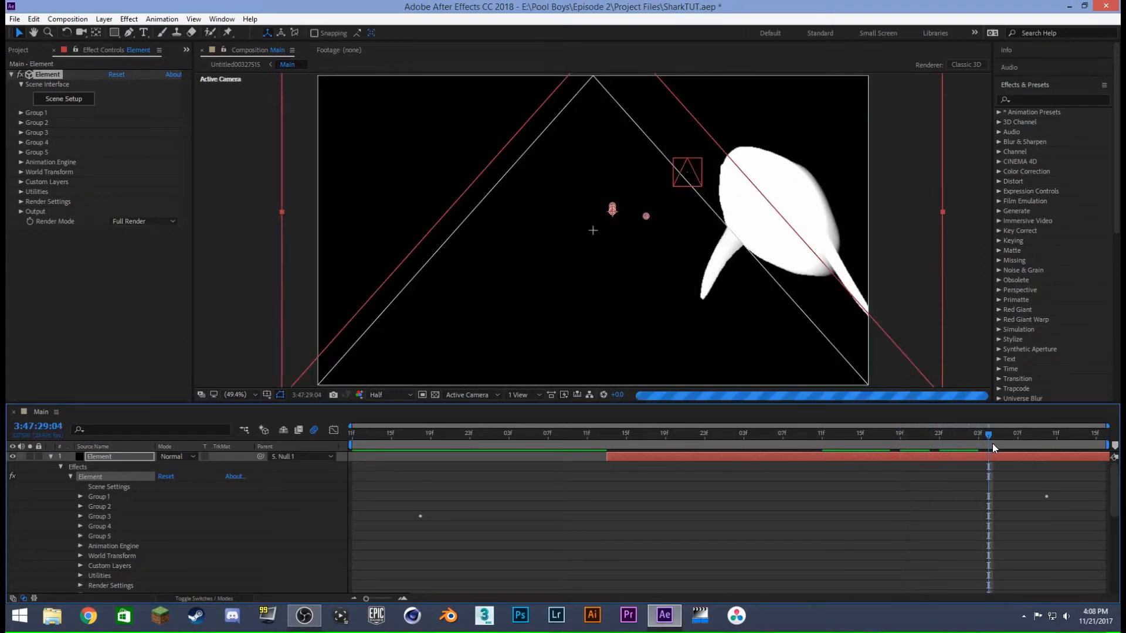
{"action": "left_click", "coordinate": [1038, 437]}
{"action": "left_click", "coordinate": [1065, 438]}
{"action": "left_click", "coordinate": [886, 437]}
{"action": "left_click_drag", "start_coordinate": [886, 437], "coordinate": [981, 442]}
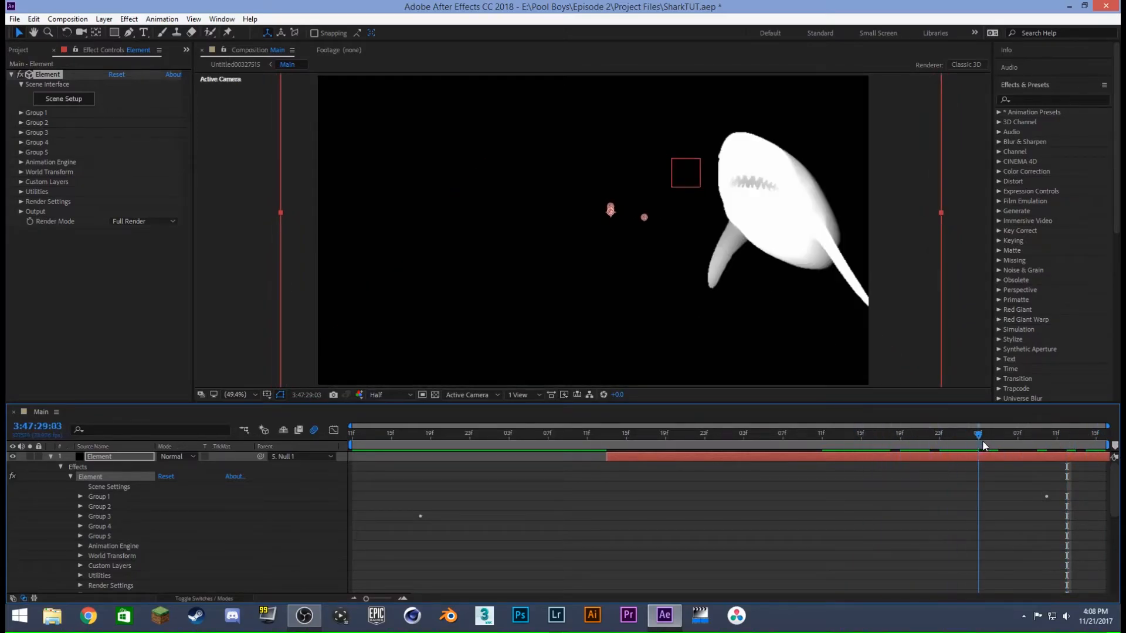
{"action": "left_click", "coordinate": [51, 456]}
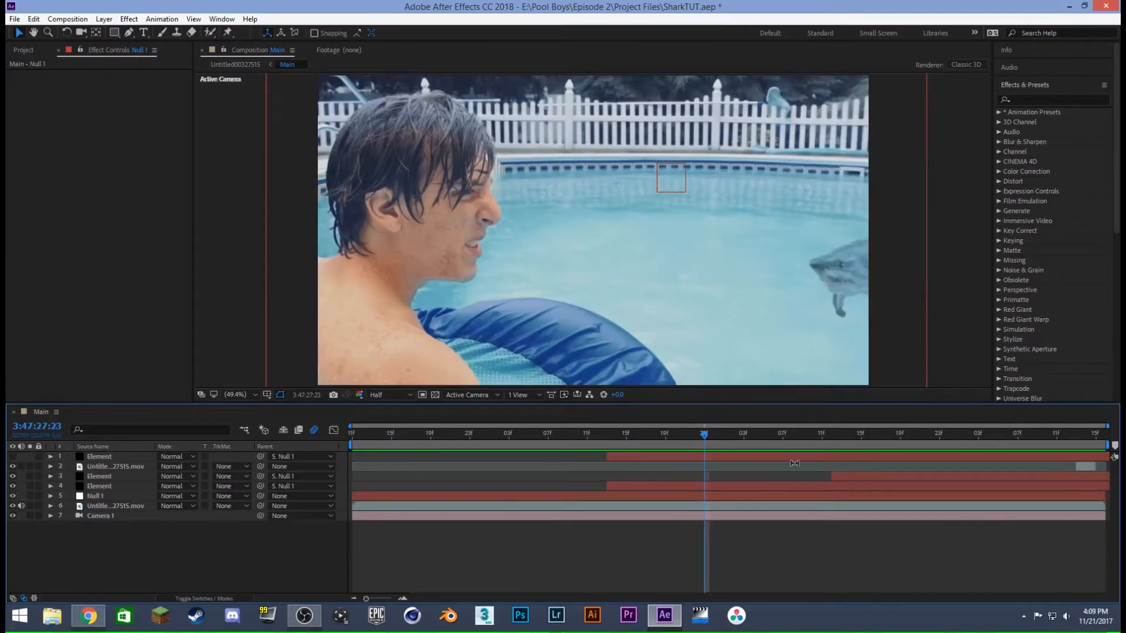
- Examine the composited shark around 3:47:28:21, along with Null 1 and the three Element layers parented to it
{"action": "left_click_drag", "start_coordinate": [761, 434], "coordinate": [919, 444]}
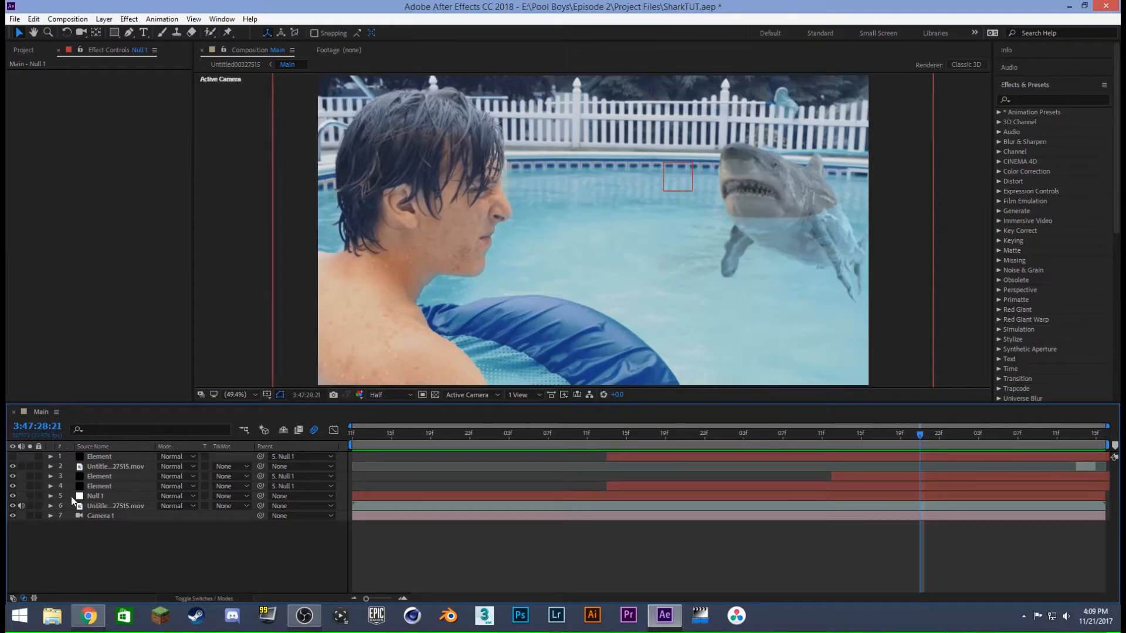
{"action": "left_click", "coordinate": [93, 498]}
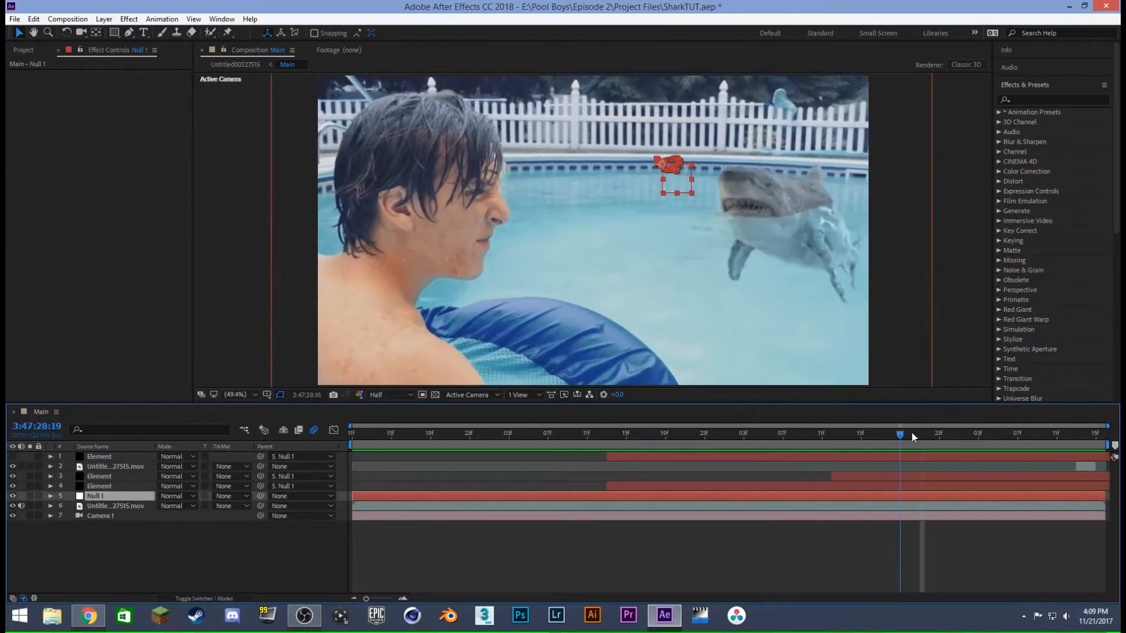
{"action": "left_click", "coordinate": [172, 529]}
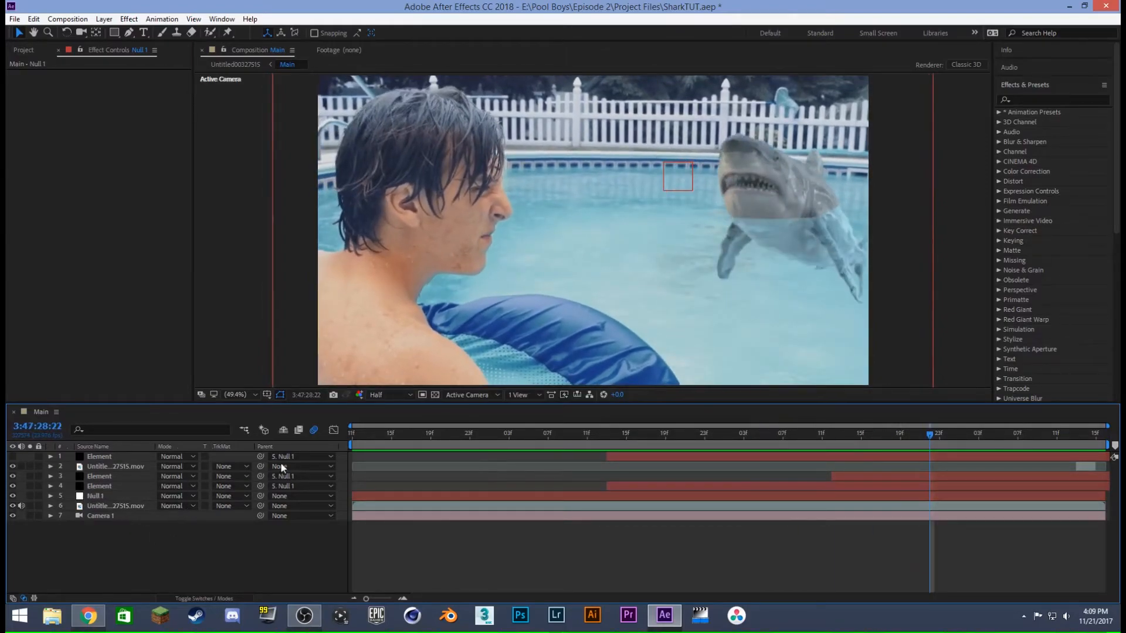
{"action": "left_click", "coordinate": [91, 457]}
{"action": "left_click", "coordinate": [103, 476]}
{"action": "left_click", "coordinate": [108, 485]}
{"action": "left_click", "coordinate": [228, 547]}
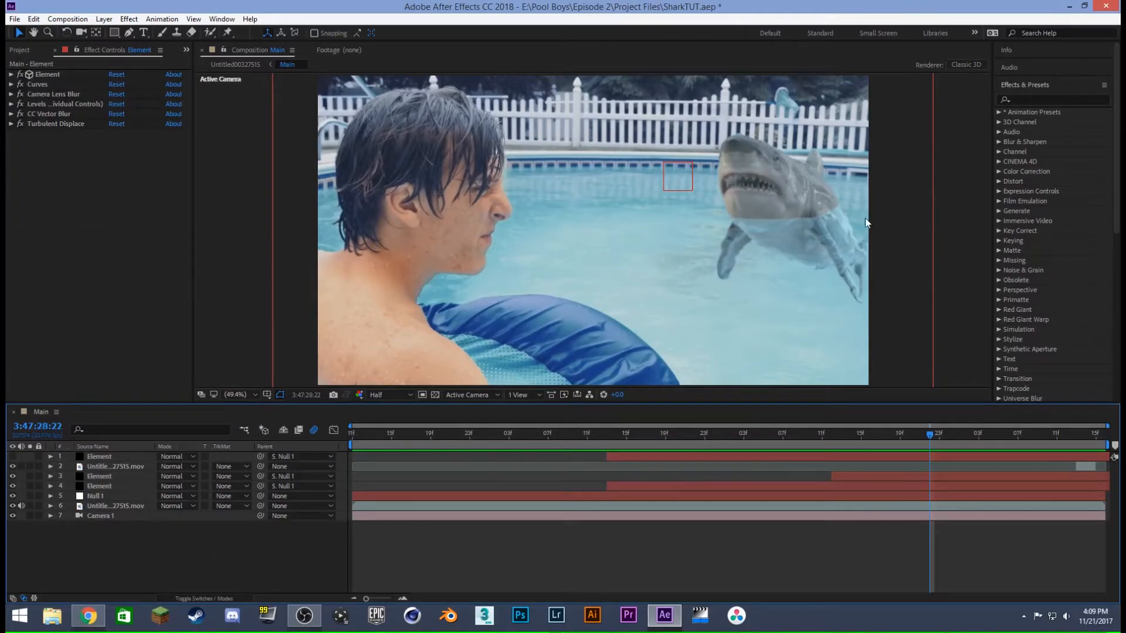
{"action": "left_click_drag", "start_coordinate": [947, 434], "coordinate": [922, 428]}
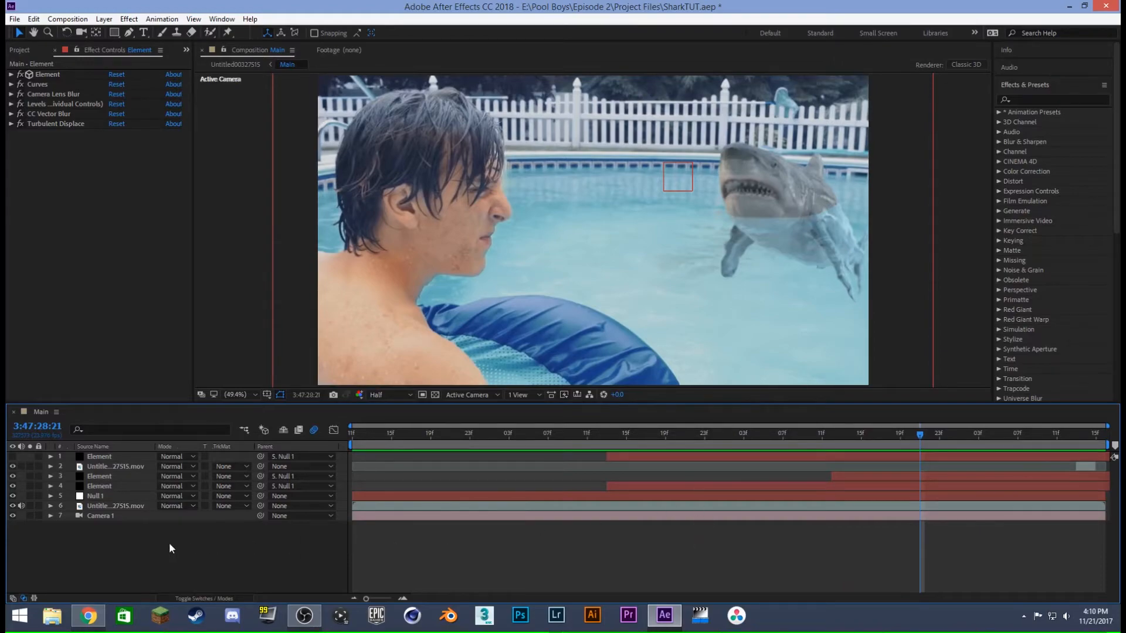
- Switch to Chrome, dismiss the Black Friday offer on ActionVFX and open the account's My Downloads page
{"action": "left_click", "coordinate": [99, 616]}
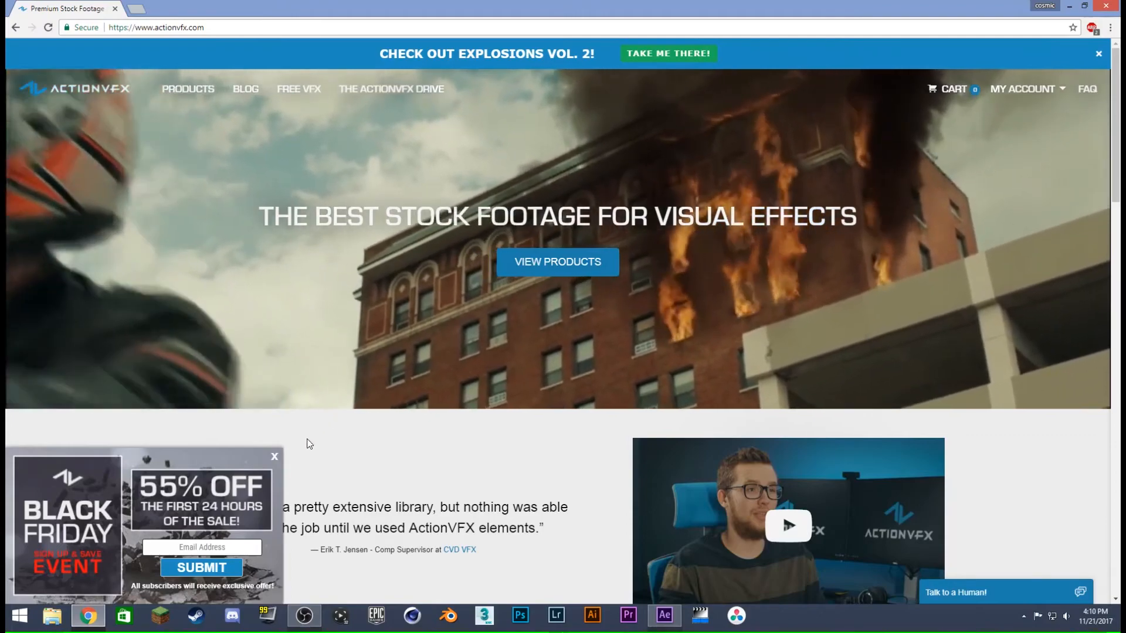
{"action": "left_click", "coordinate": [274, 458]}
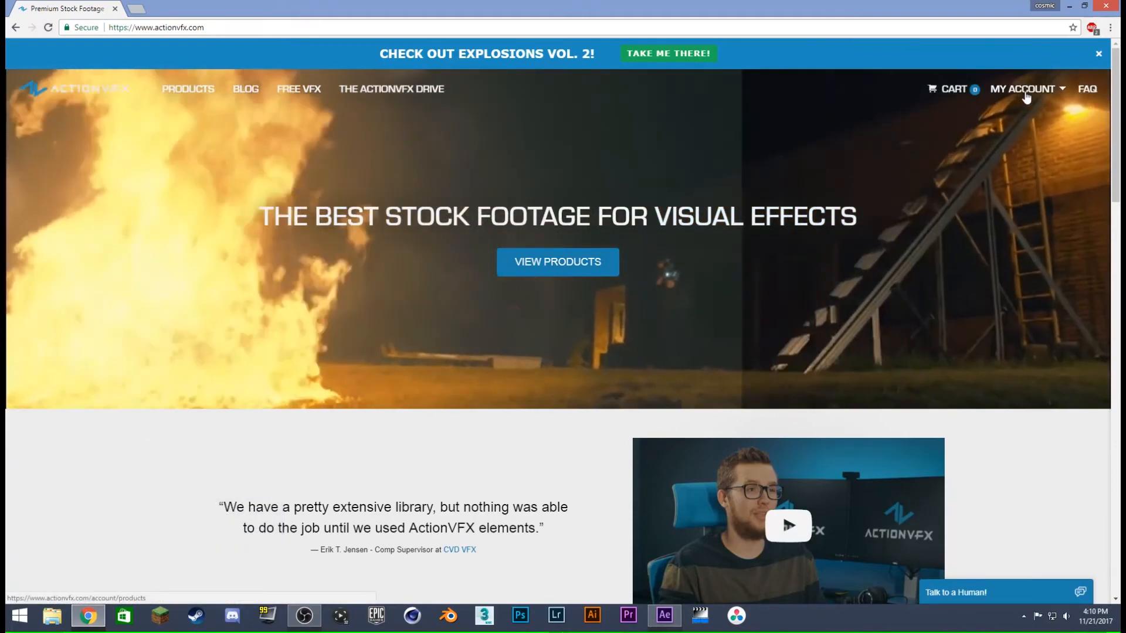
{"action": "mouse_move", "coordinate": [1026, 96]}
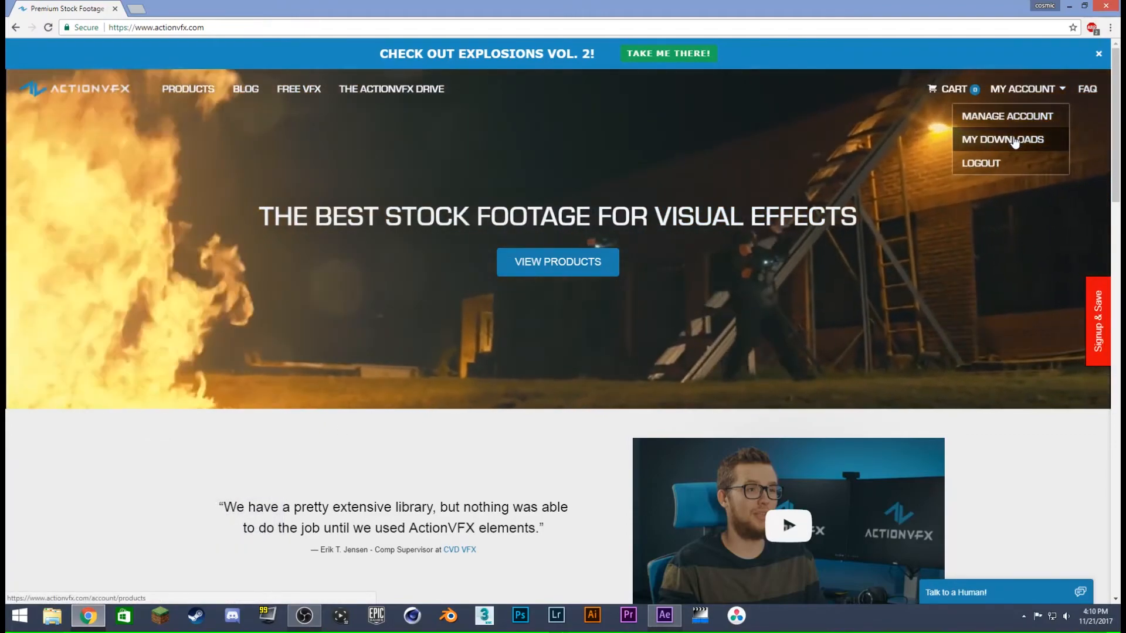
{"action": "left_click", "coordinate": [1015, 141]}
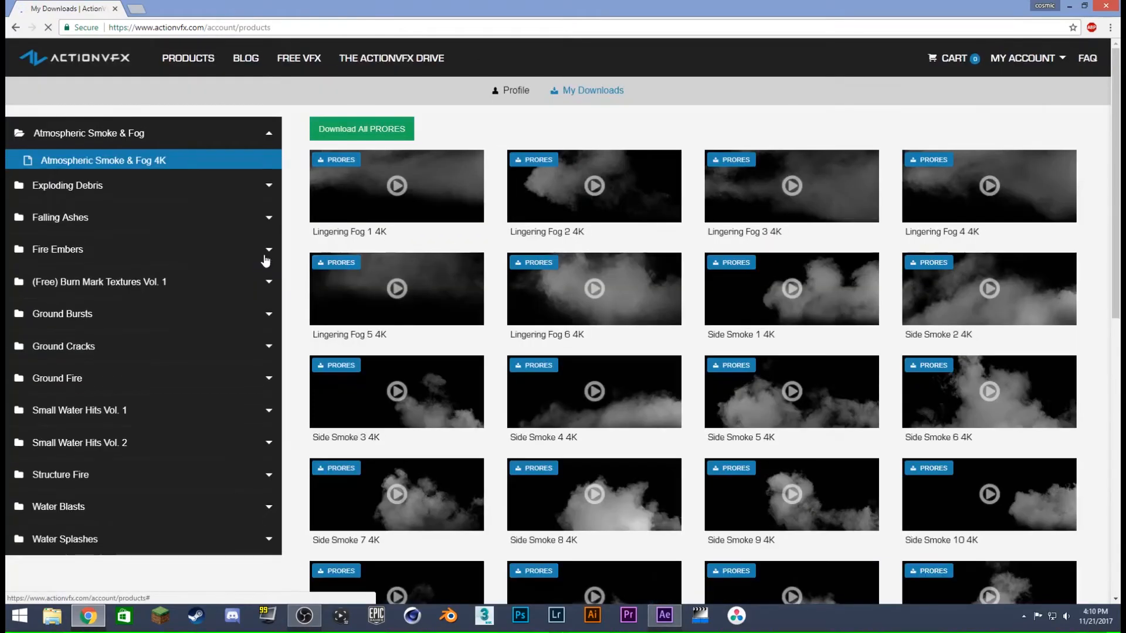
- Browse the Water Splashes 4K/5K Pro collection and preview Water Splash 18
{"action": "left_click", "coordinate": [76, 542]}
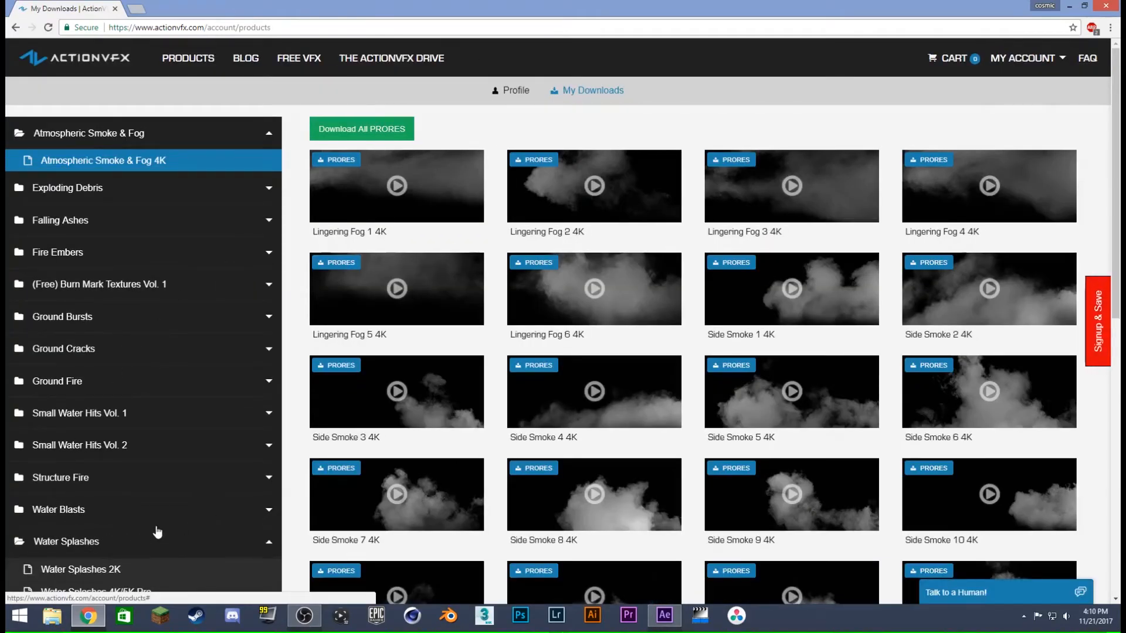
{"action": "scroll", "coordinate": [141, 540], "scroll_direction": "down", "scroll_amount": 2}
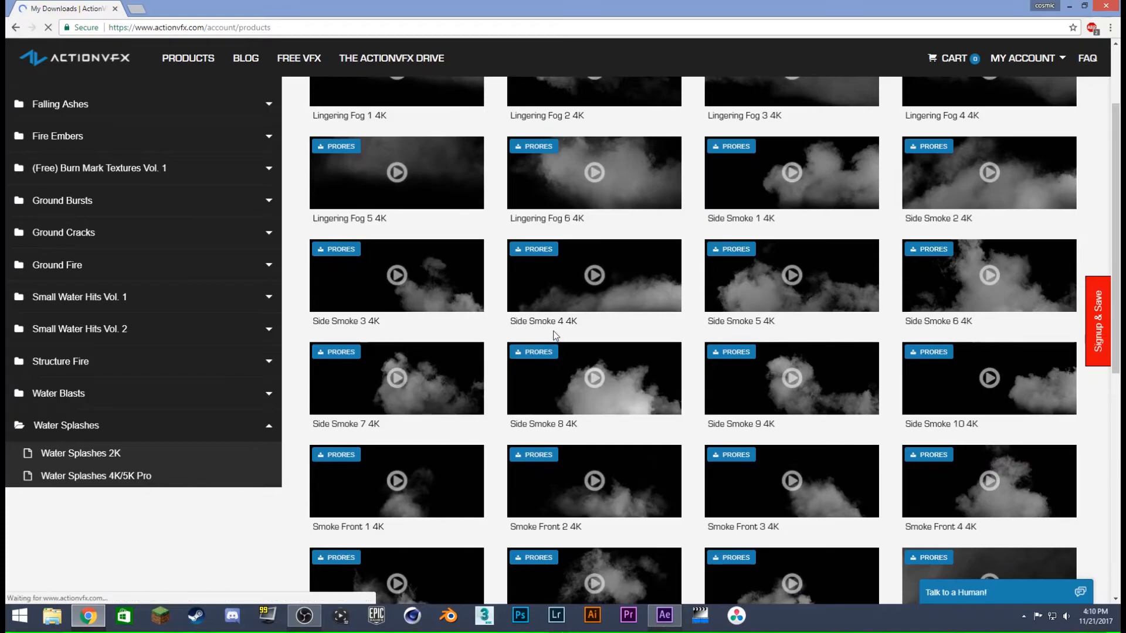
{"action": "scroll", "coordinate": [668, 234], "scroll_direction": "down", "scroll_amount": 4}
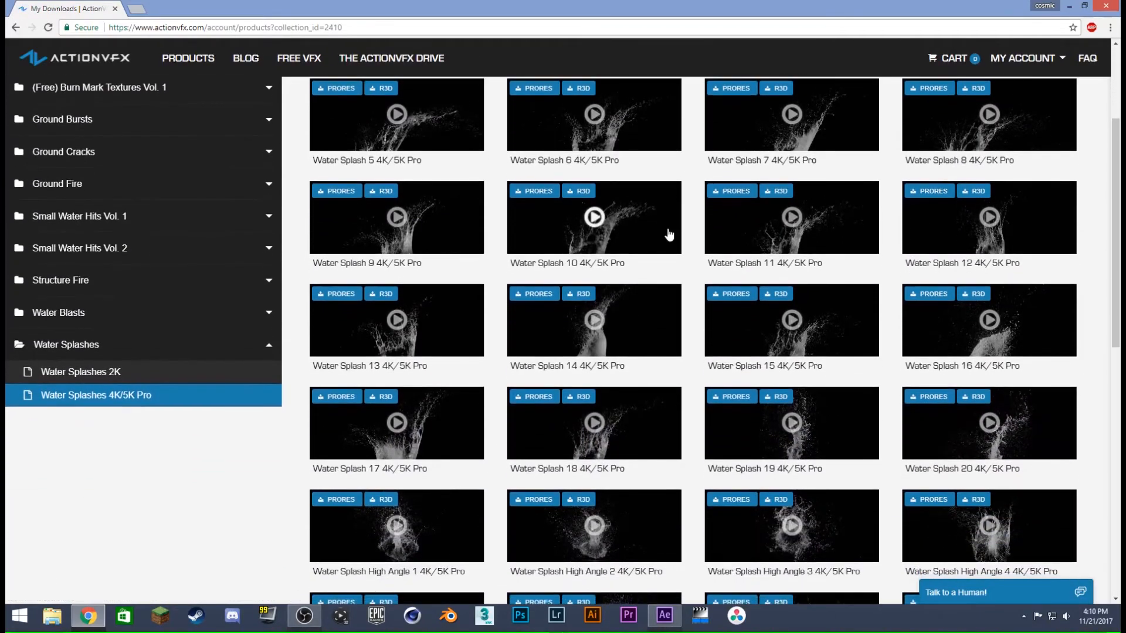
{"action": "scroll", "coordinate": [672, 228], "scroll_direction": "down", "scroll_amount": 1}
{"action": "left_click", "coordinate": [598, 251]}
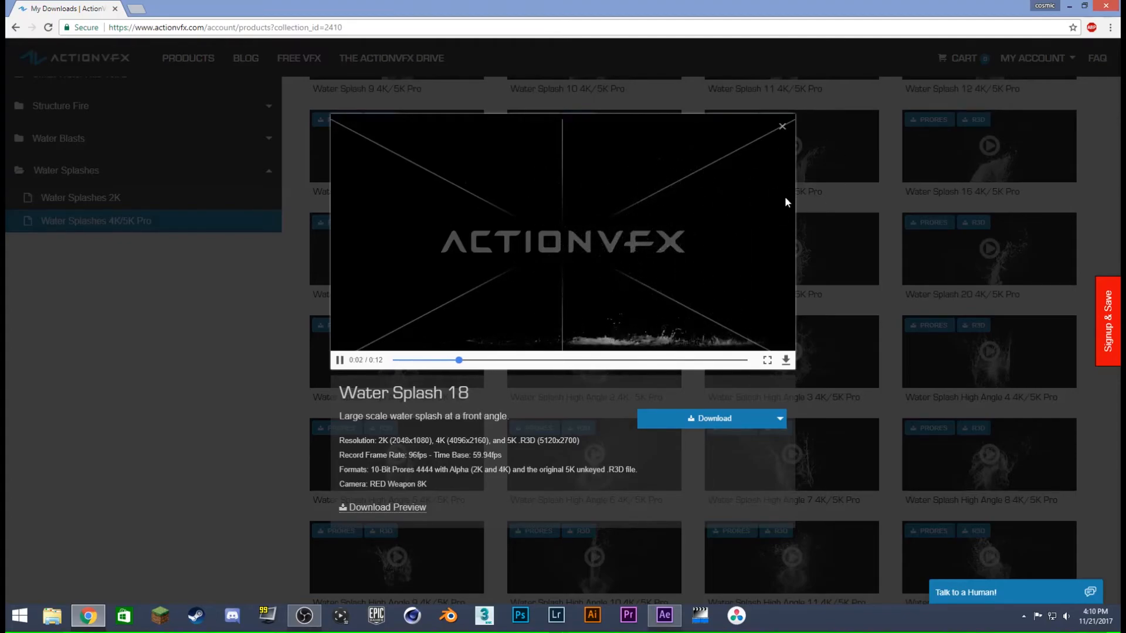
{"action": "left_click", "coordinate": [782, 126]}
{"action": "scroll", "coordinate": [166, 269], "scroll_direction": "up", "scroll_amount": 3}
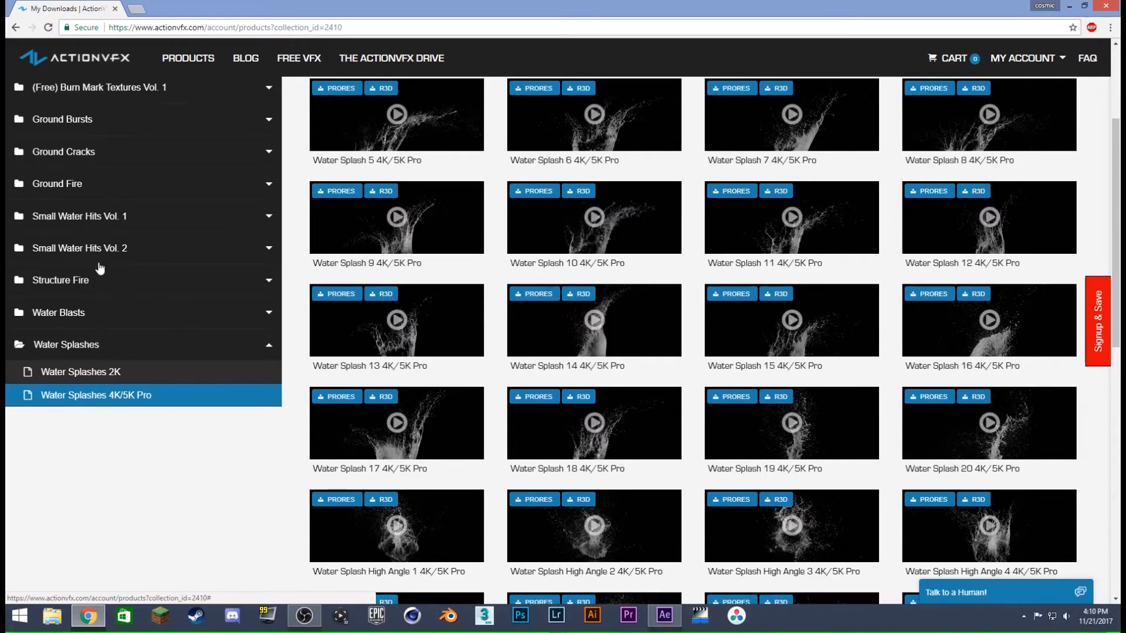
- Preview Small Water Hit 2 from the Small Water Hits Vol. 1 4K/5K Pro collection and close the browser
{"action": "left_click", "coordinate": [109, 217]}
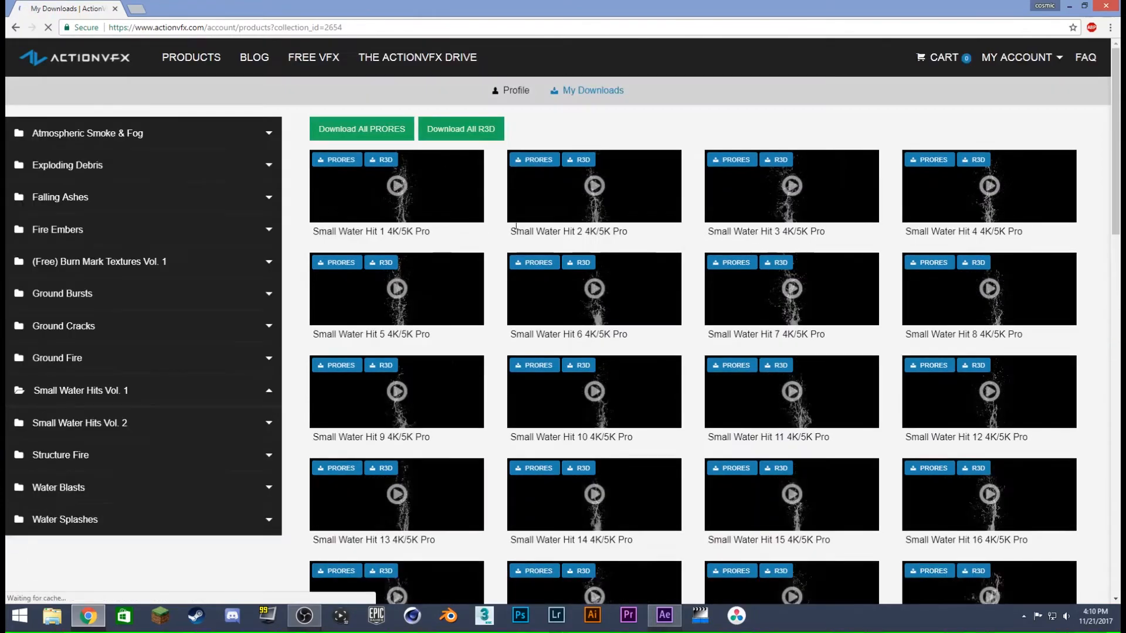
{"action": "left_click", "coordinate": [590, 184]}
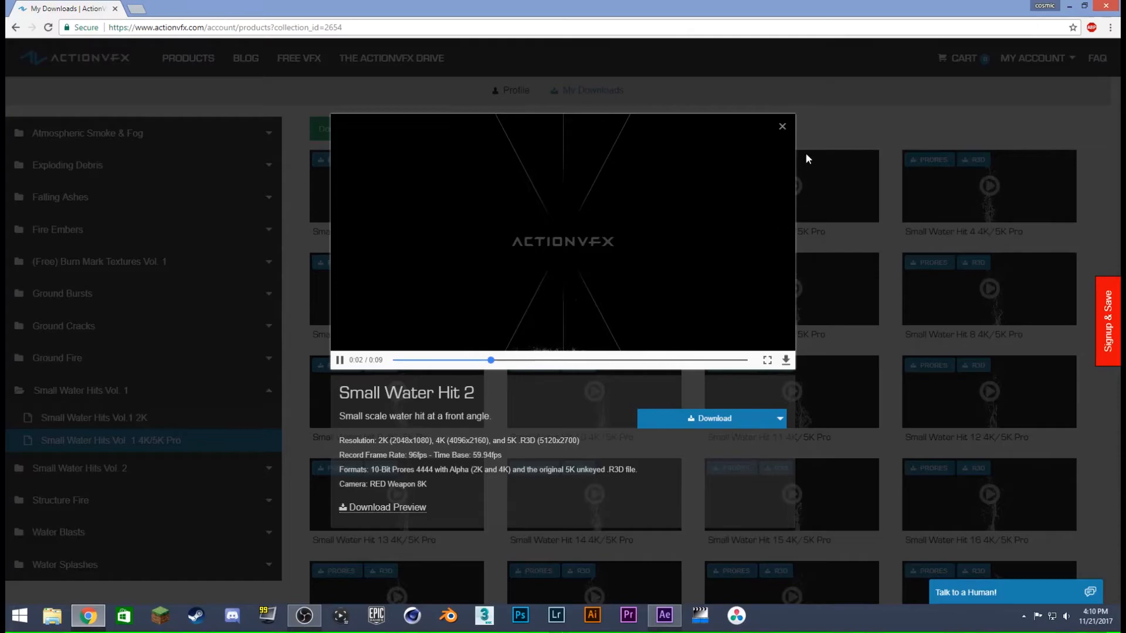
{"action": "left_click", "coordinate": [782, 127]}
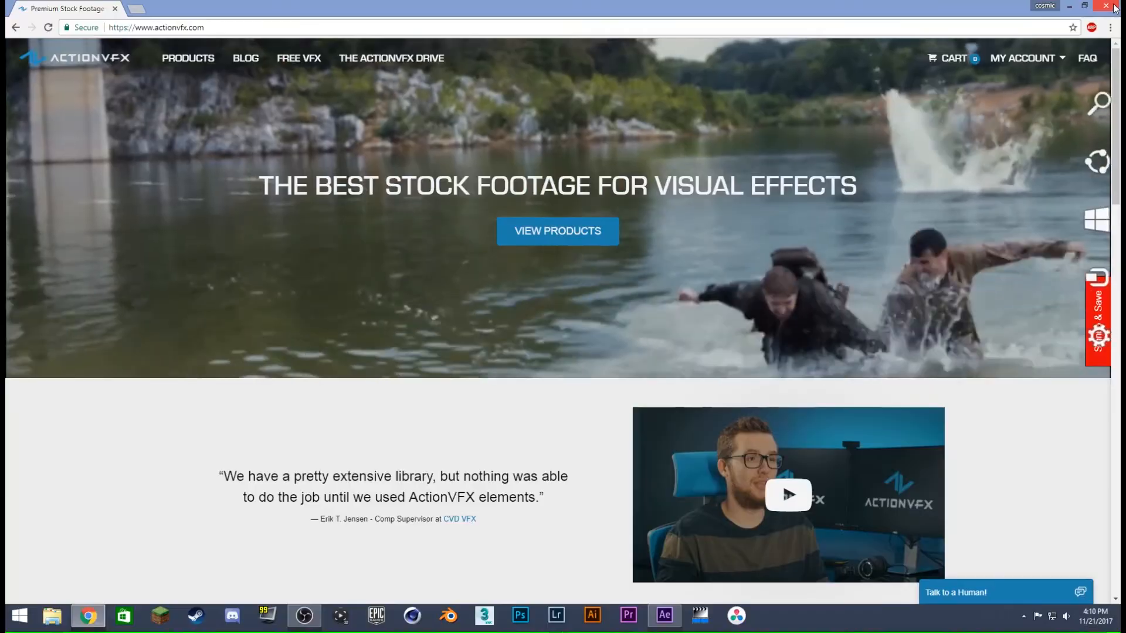
{"action": "left_click", "coordinate": [1109, 6]}
- Add Small_Water_Hit_30_0898_4K.mov as the topmost layer of the Main composition, starting at about 3:47:28:09
{"action": "left_click_drag", "start_coordinate": [376, 439], "coordinate": [860, 427]}
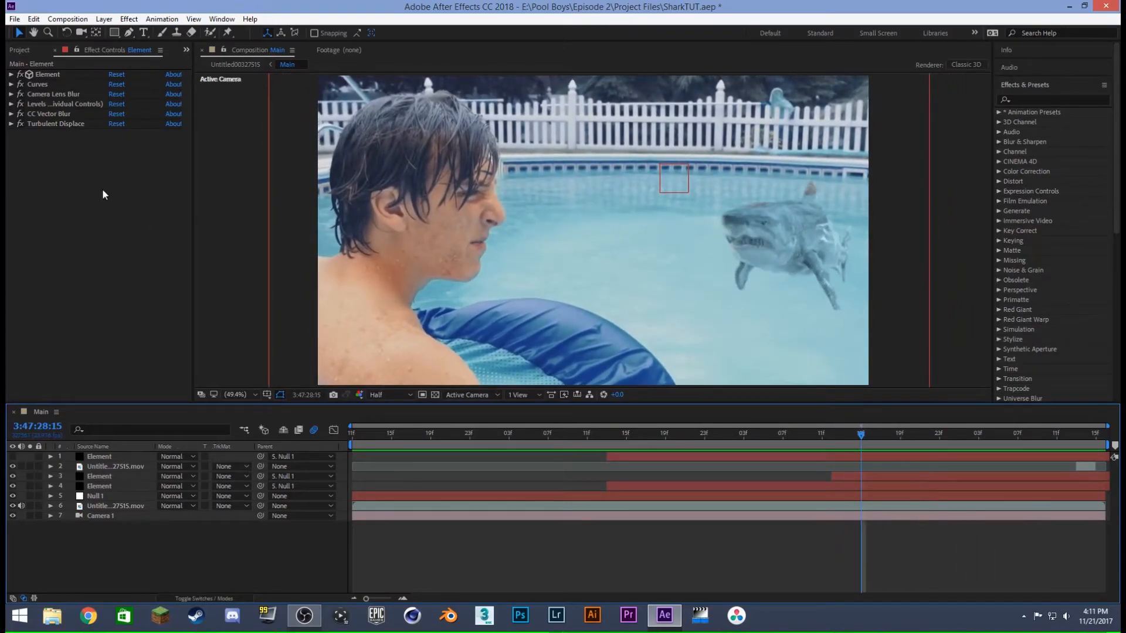
{"action": "left_click", "coordinate": [25, 50]}
{"action": "scroll", "coordinate": [111, 296], "scroll_direction": "down", "scroll_amount": 1}
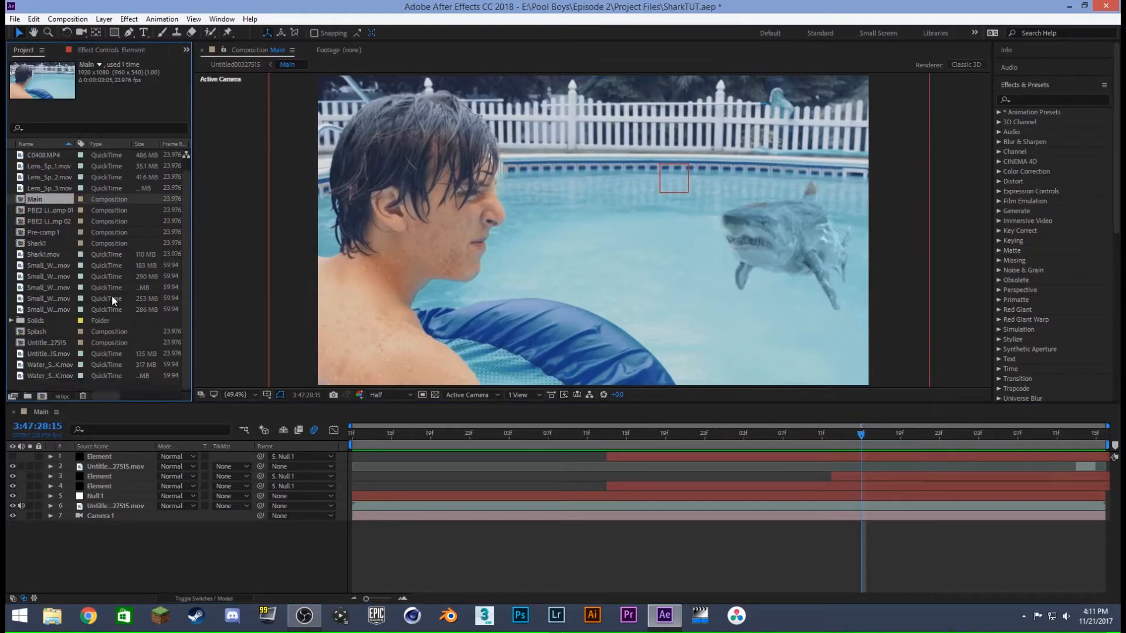
{"action": "left_click", "coordinate": [48, 263]}
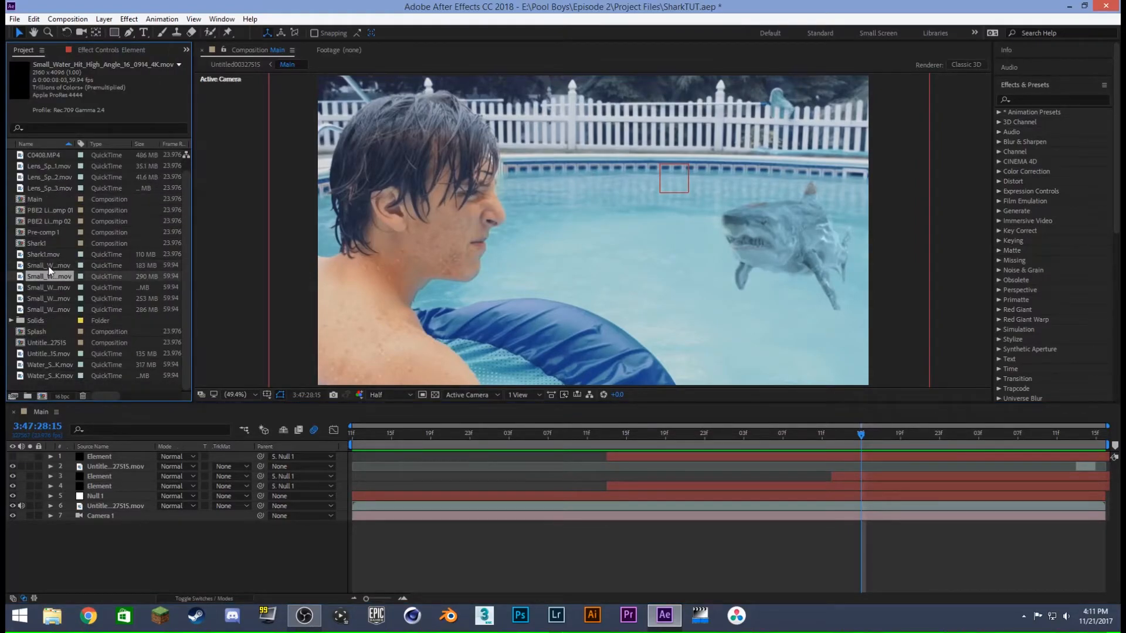
{"action": "left_click_drag", "start_coordinate": [38, 309], "coordinate": [97, 455]}
{"action": "left_click_drag", "start_coordinate": [566, 455], "coordinate": [1038, 463]}
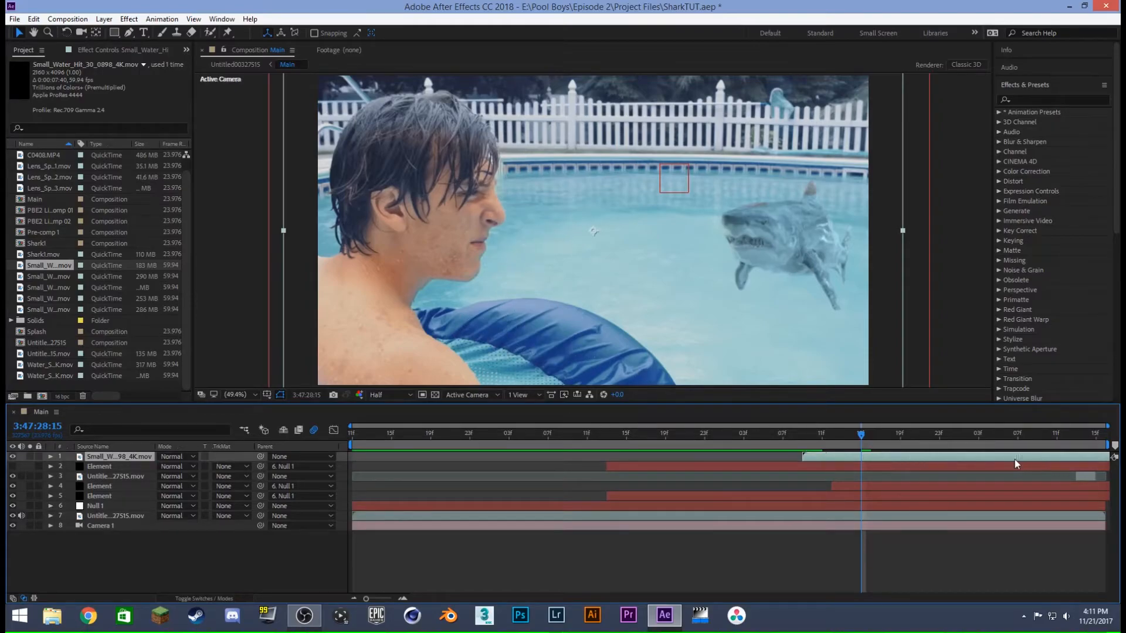
- Scale the water hit clip to 23% and place it just above the shark's dorsal fin
{"action": "key", "text": "s"}
{"action": "left_click_drag", "start_coordinate": [190, 472], "coordinate": [145, 471]}
{"action": "left_click_drag", "start_coordinate": [585, 346], "coordinate": [818, 179]}
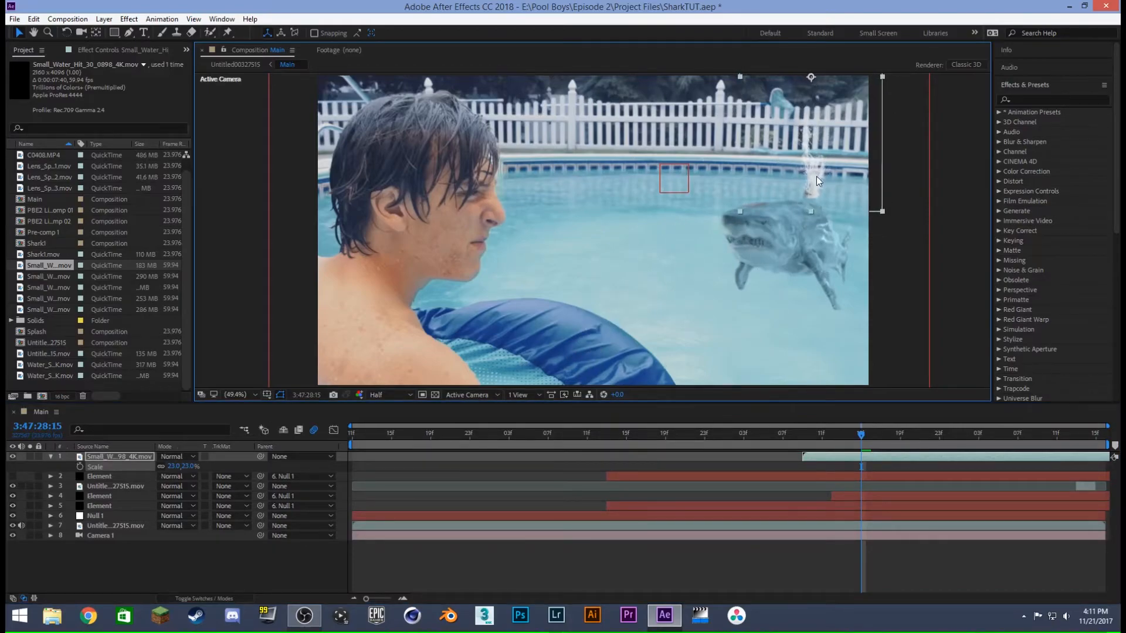
- Shift the water hit clip to start at about 3:47:28:13 and parent it to Null 1
{"action": "left_click_drag", "start_coordinate": [885, 454], "coordinate": [926, 456]}
{"action": "left_click_drag", "start_coordinate": [822, 193], "coordinate": [817, 191]}
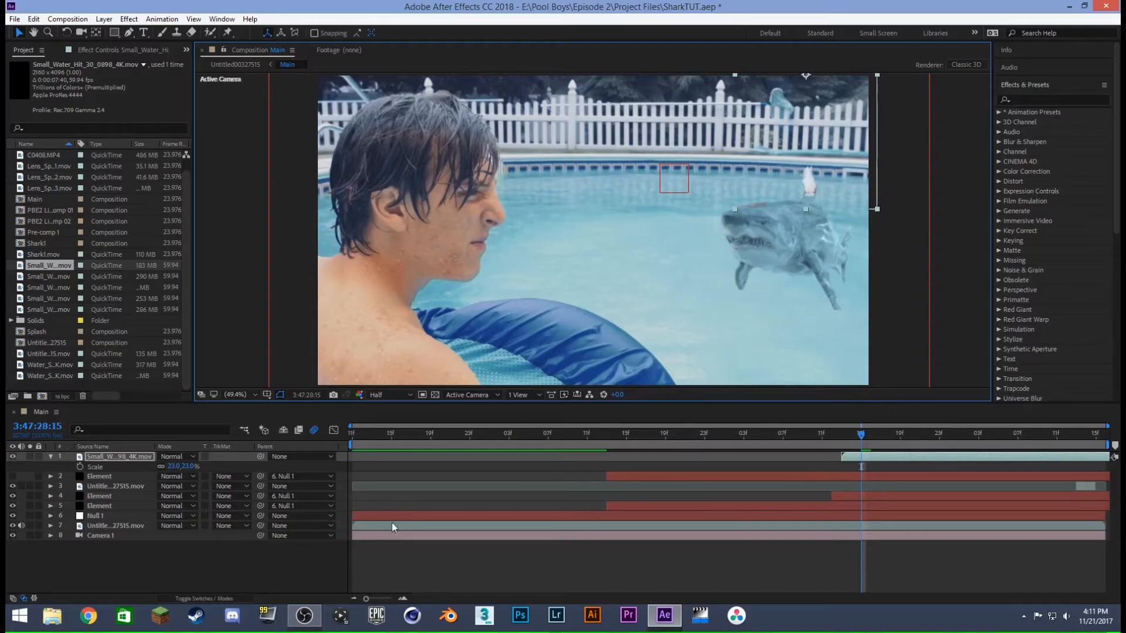
{"action": "left_click_drag", "start_coordinate": [262, 456], "coordinate": [86, 516]}
{"action": "left_click", "coordinate": [967, 565]}
{"action": "left_click_drag", "start_coordinate": [852, 440], "coordinate": [979, 415]}
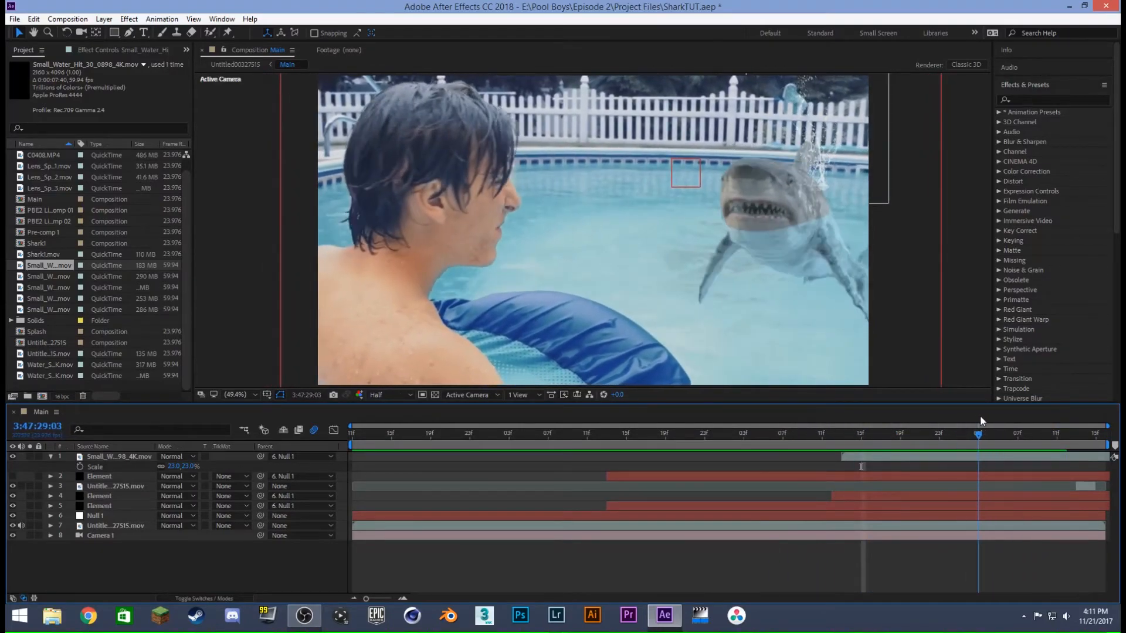
- Add the small water hit clip ending in Angle_16_0914_4K.mov as the topmost layer and scale it to 23%
{"action": "left_click", "coordinate": [56, 277]}
{"action": "left_click_drag", "start_coordinate": [68, 394], "coordinate": [85, 455]}
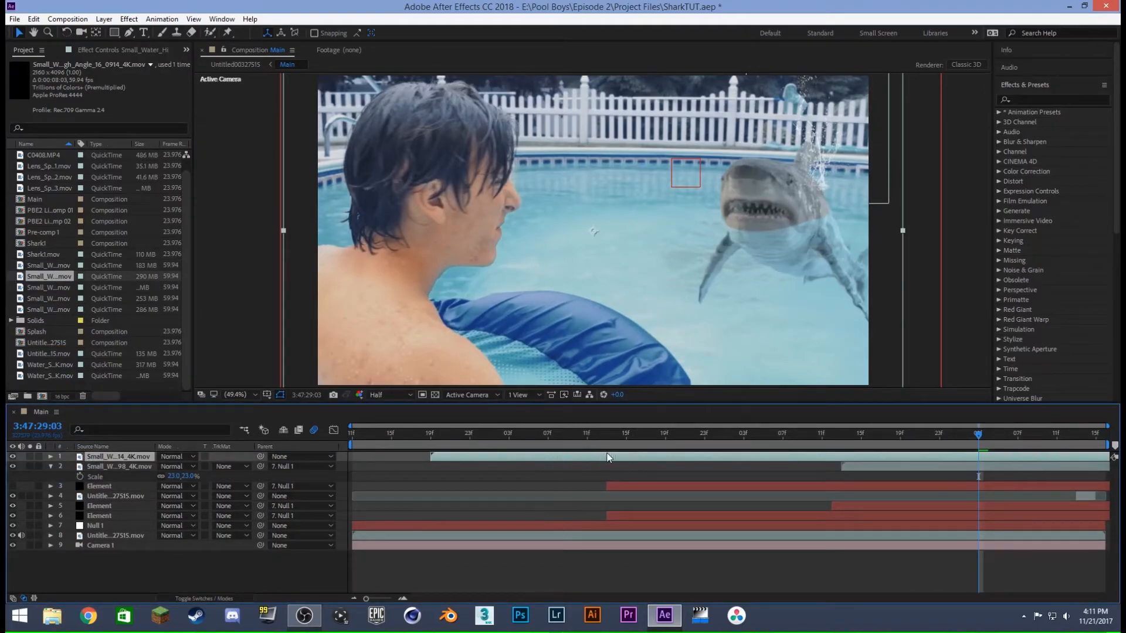
{"action": "key", "text": "s"}
{"action": "mouse_move", "coordinate": [192, 468]}
{"action": "left_mouse_down"}
{"action": "mouse_move", "coordinate": [171, 469]}
{"action": "mouse_move", "coordinate": [189, 468]}
{"action": "left_mouse_up"}
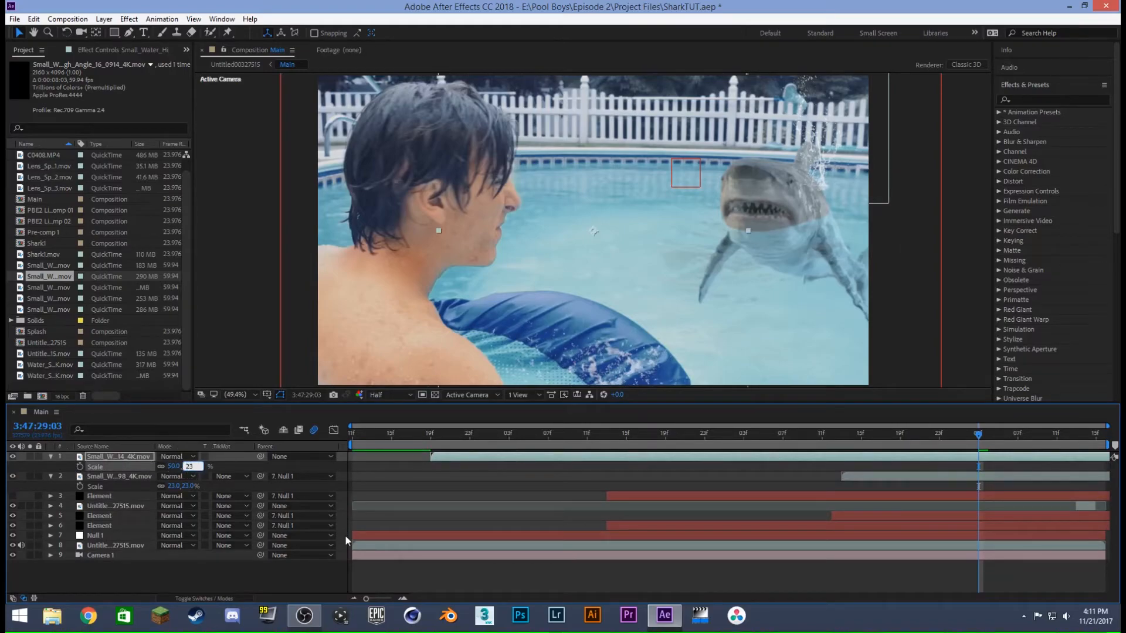
{"action": "type", "text": "23"}
{"action": "key", "text": "Return"}
- Shift the new water hit clip to start at about 3:47:28:13 and place it just above the shark's snout
{"action": "left_click", "coordinate": [128, 479]}
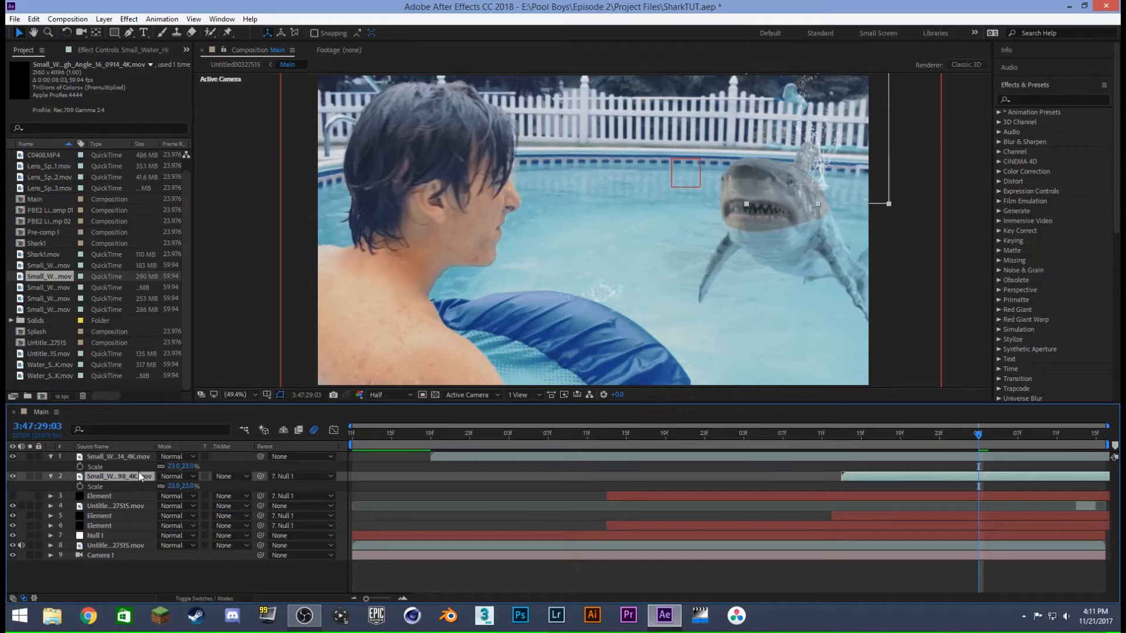
{"action": "key", "text": "s"}
{"action": "mouse_move", "coordinate": [854, 441]}
{"action": "left_mouse_down"}
{"action": "mouse_move", "coordinate": [891, 437]}
{"action": "mouse_move", "coordinate": [863, 432]}
{"action": "left_mouse_up"}
{"action": "left_click_drag", "start_coordinate": [773, 457], "coordinate": [1015, 457]}
{"action": "left_click_drag", "start_coordinate": [751, 456], "coordinate": [881, 456]}
{"action": "left_click_drag", "start_coordinate": [603, 282], "coordinate": [613, 275]}
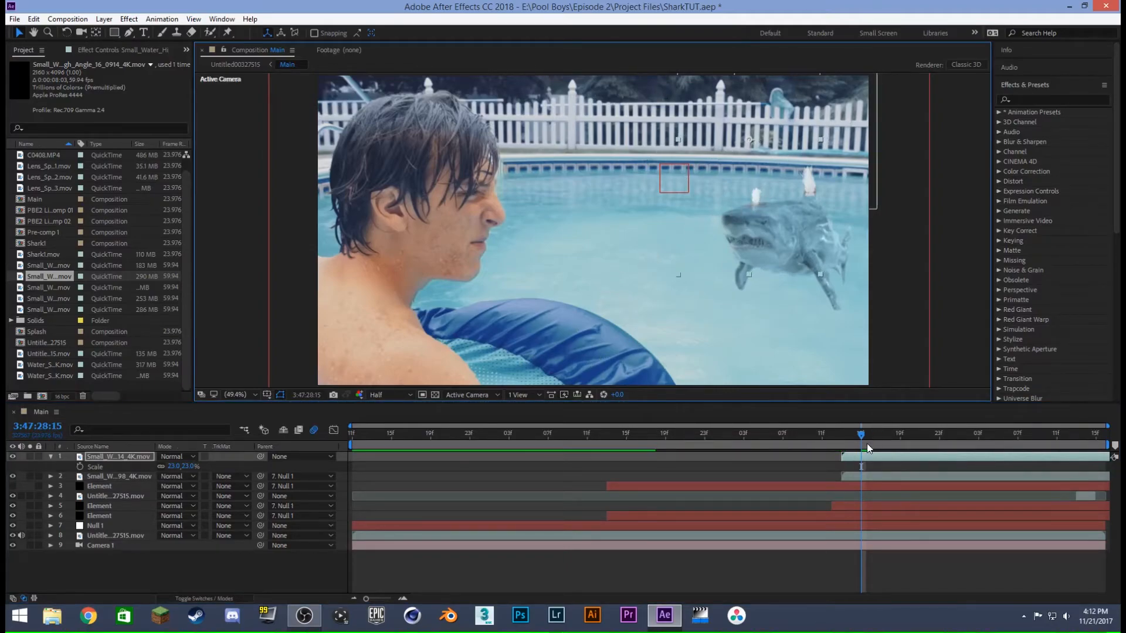
- Preview both water hits from 3:47:28:12 and parent the new clip to Null 1
{"action": "left_click", "coordinate": [833, 434]}
{"action": "key", "text": "space"}
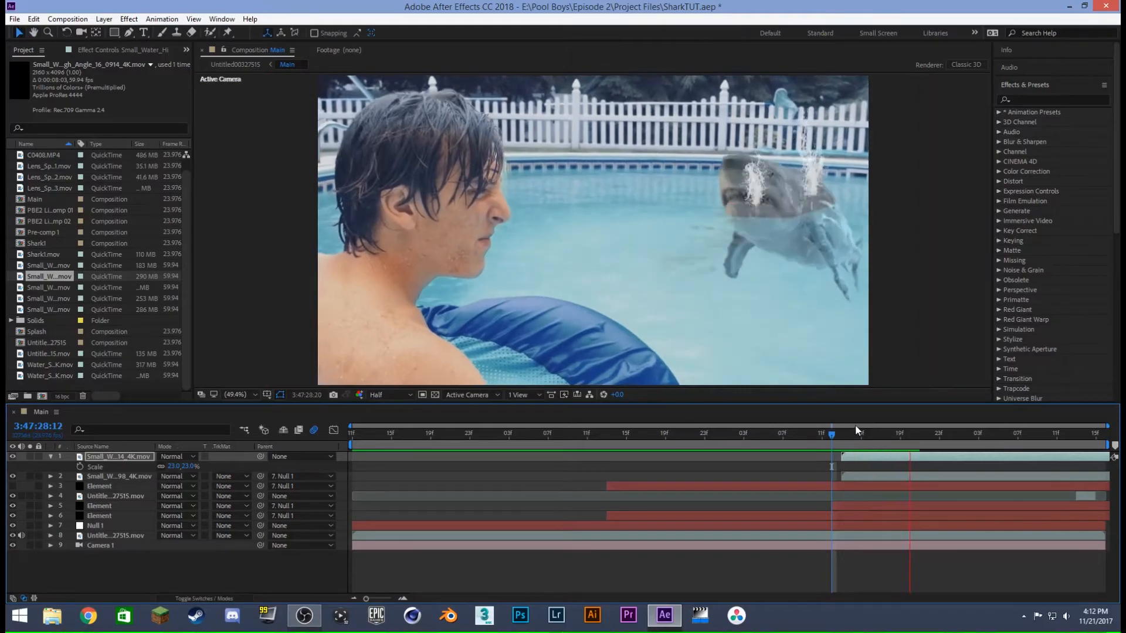
{"action": "left_click_drag", "start_coordinate": [809, 434], "coordinate": [910, 433]}
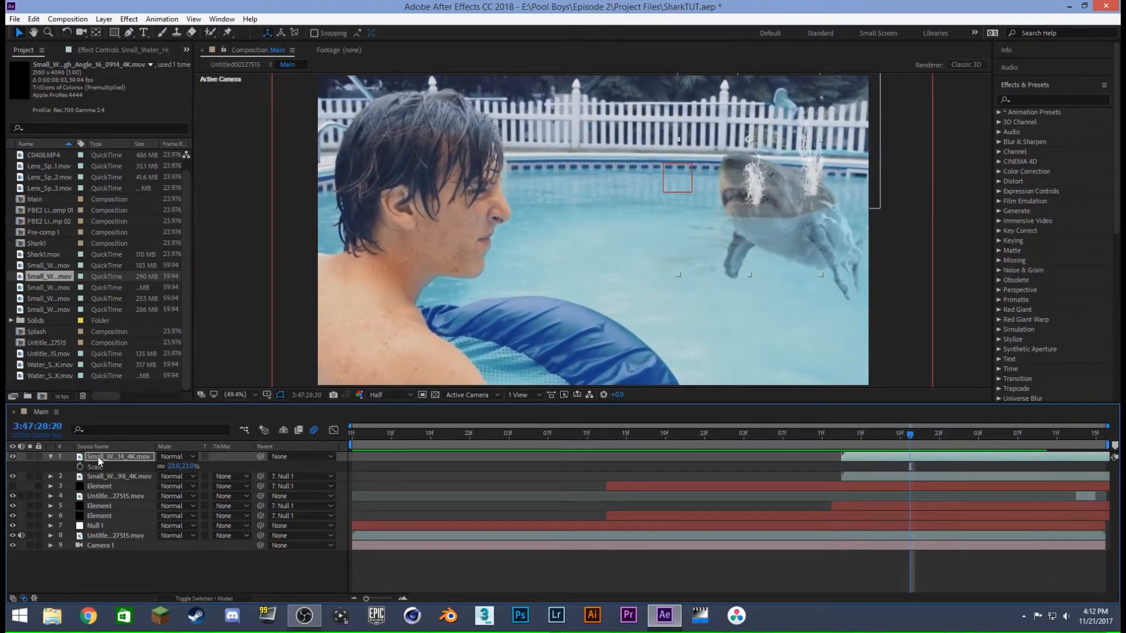
{"action": "left_click", "coordinate": [50, 456]}
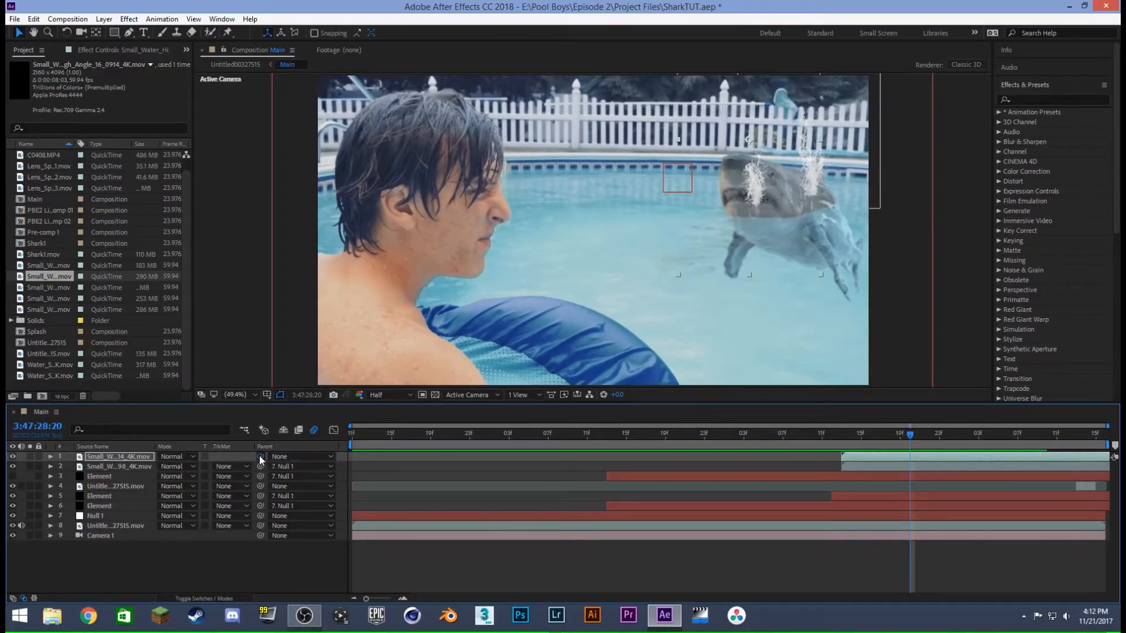
{"action": "left_click_drag", "start_coordinate": [259, 456], "coordinate": [110, 513]}
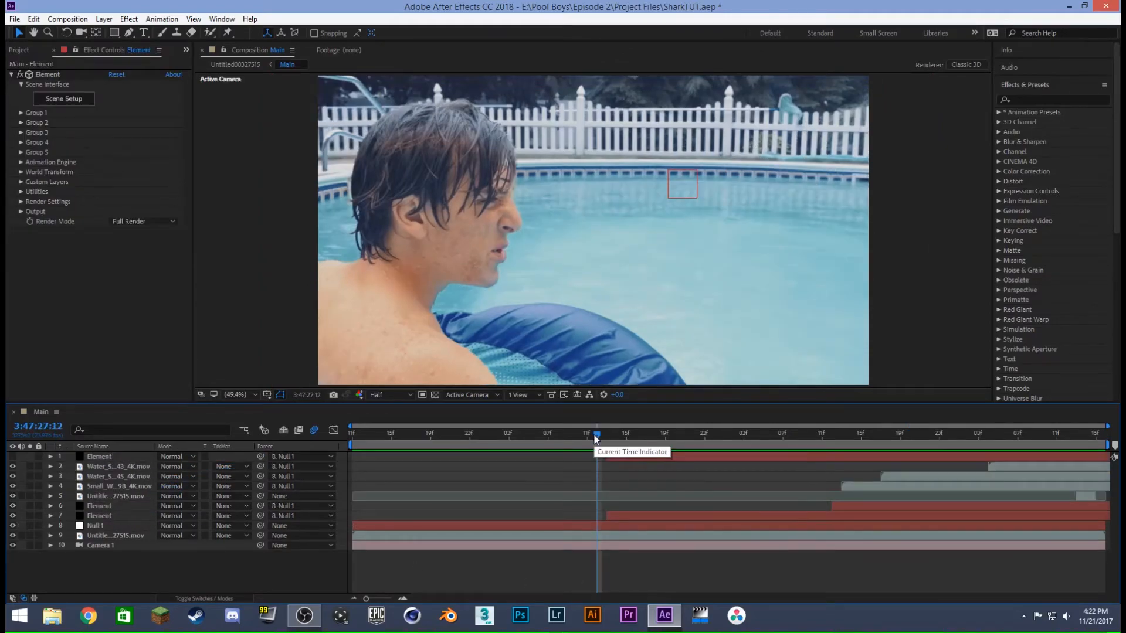
- Preview the splashes and hide the topmost water splash and the small water hit, leaving Water_Splash_17_0845_4K.mov visible
{"action": "key", "text": "space"}
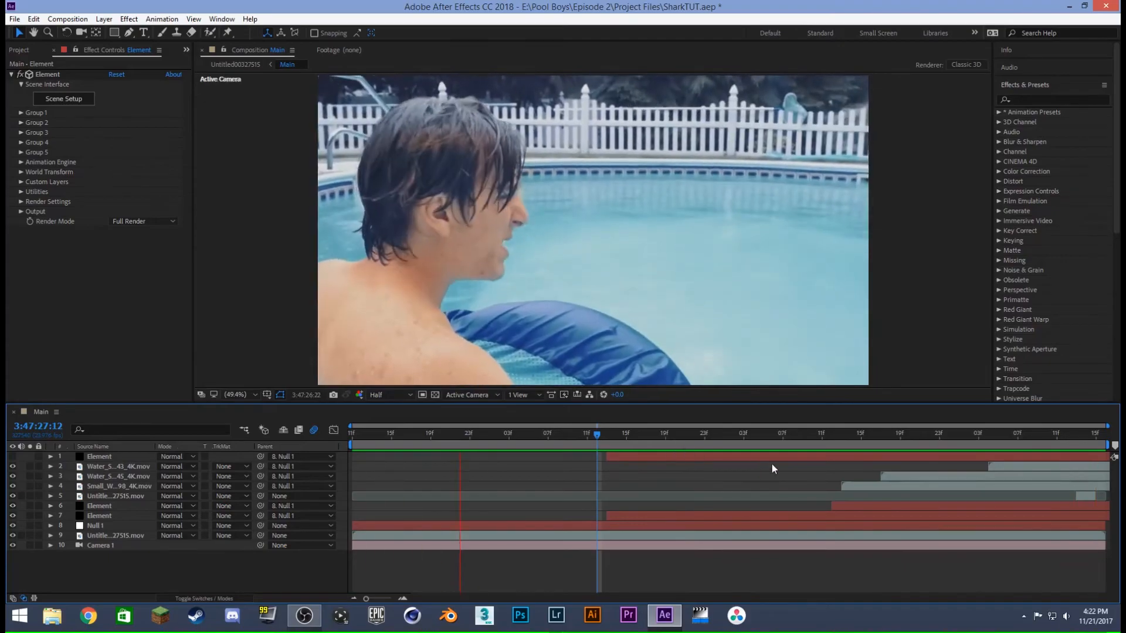
{"action": "left_click_drag", "start_coordinate": [819, 434], "coordinate": [932, 430]}
{"action": "left_click", "coordinate": [12, 467]}
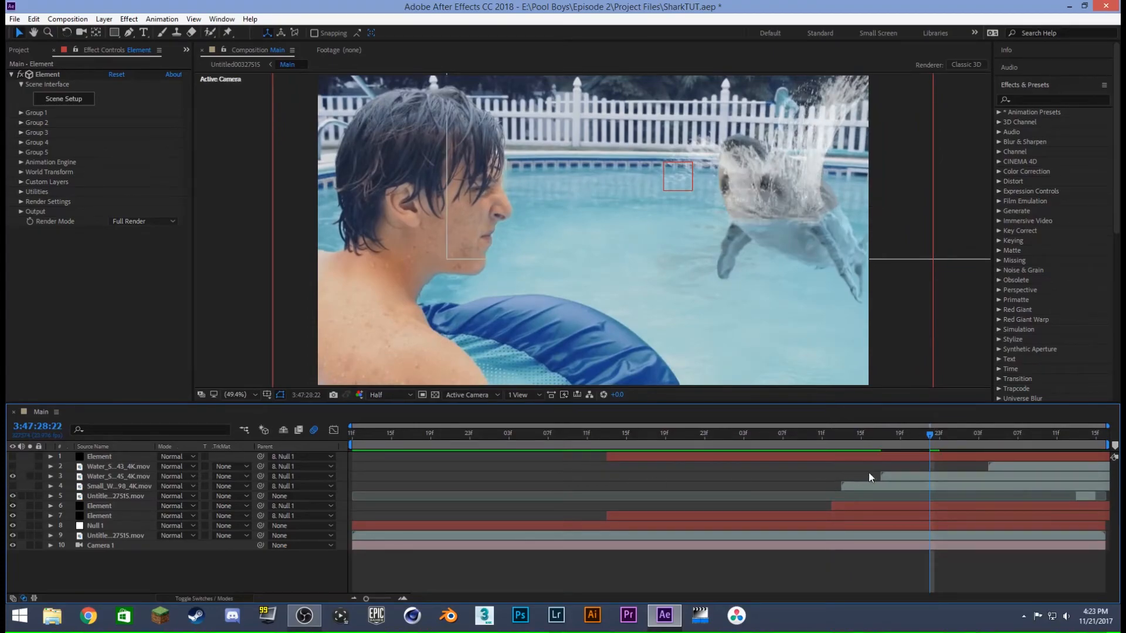
{"action": "left_click_drag", "start_coordinate": [859, 435], "coordinate": [951, 440]}
{"action": "left_click_drag", "start_coordinate": [1001, 432], "coordinate": [947, 442]}
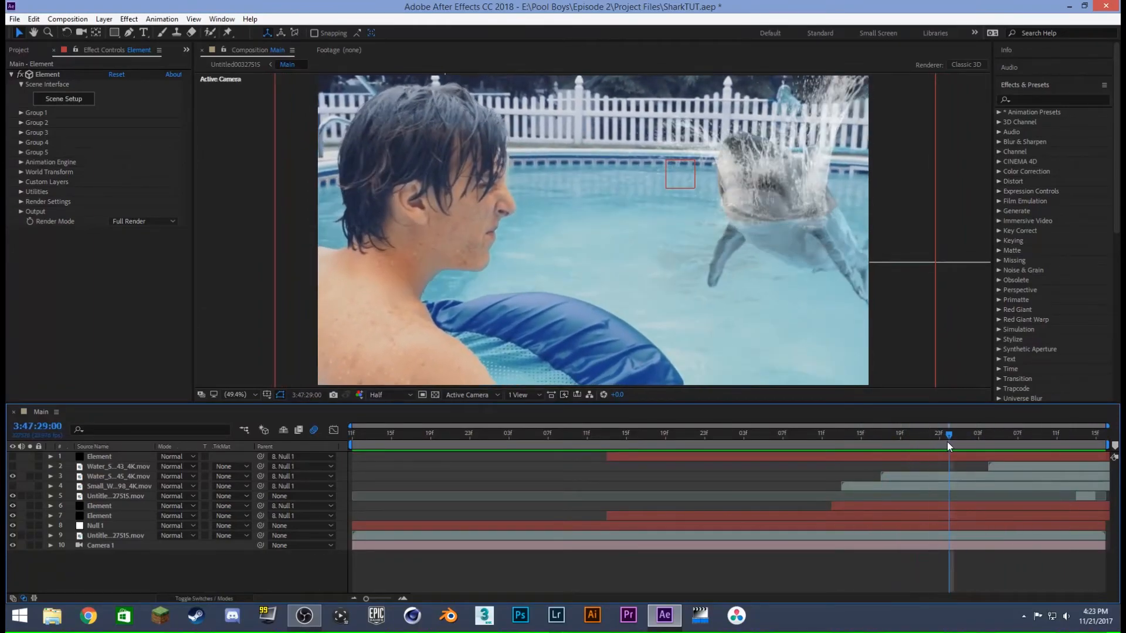
- Place the World Position Element layer directly above Water_Splash_17_0845_4K.mov and use it as the splash's luma inverted track matte
{"action": "left_click", "coordinate": [893, 477]}
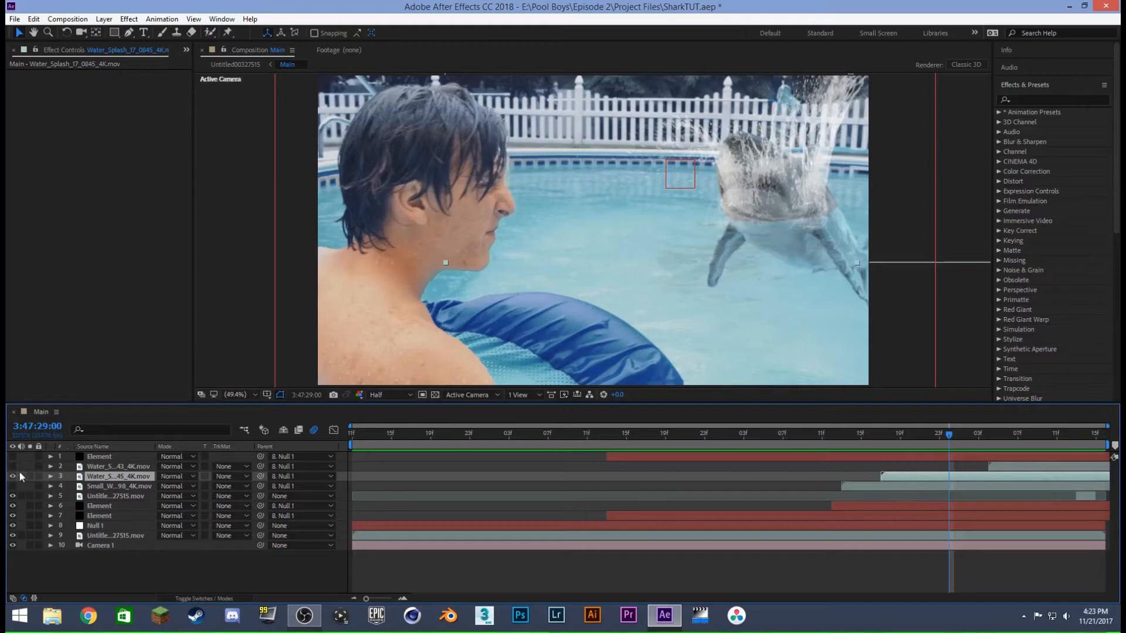
{"action": "left_click", "coordinate": [101, 457]}
{"action": "left_click_drag", "start_coordinate": [105, 459], "coordinate": [106, 472]}
{"action": "left_click", "coordinate": [119, 476]}
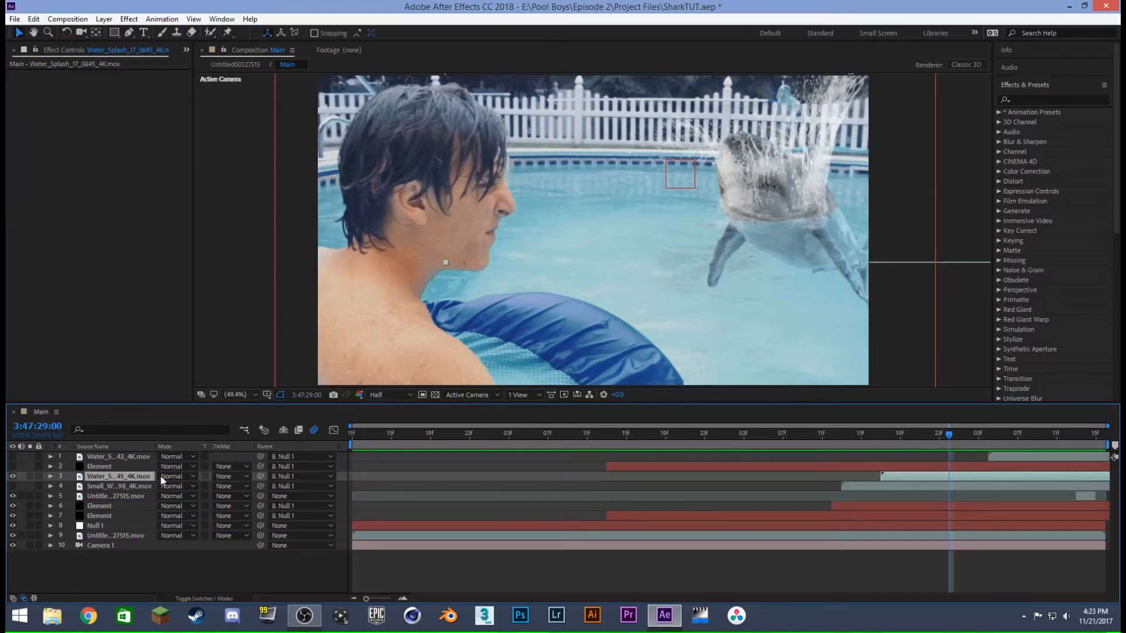
{"action": "left_click", "coordinate": [229, 476]}
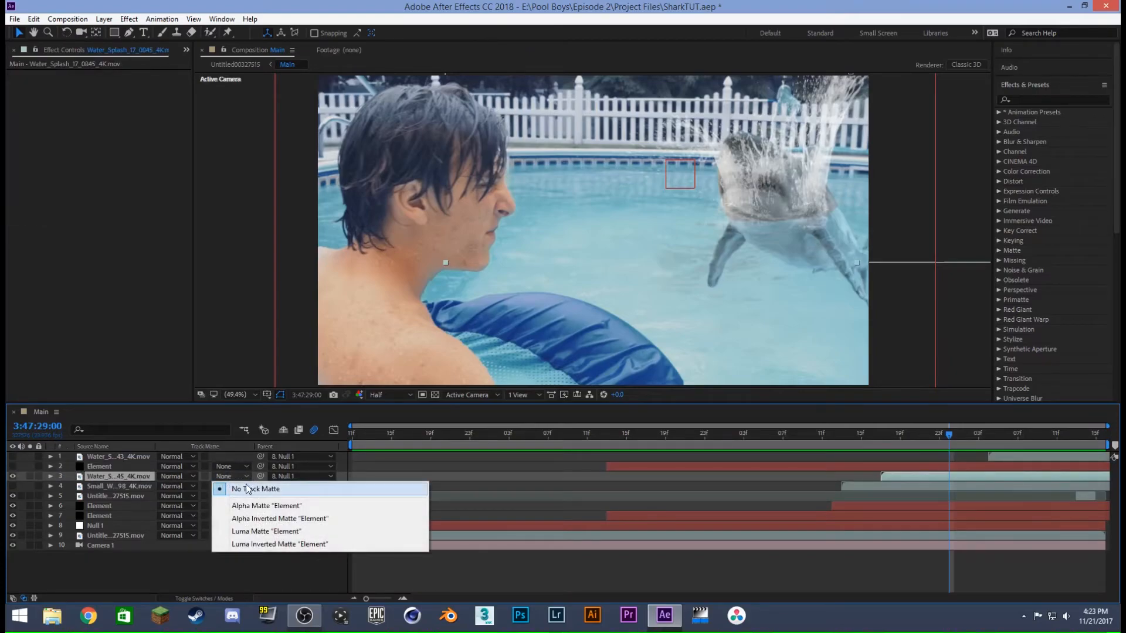
{"action": "left_click", "coordinate": [262, 544]}
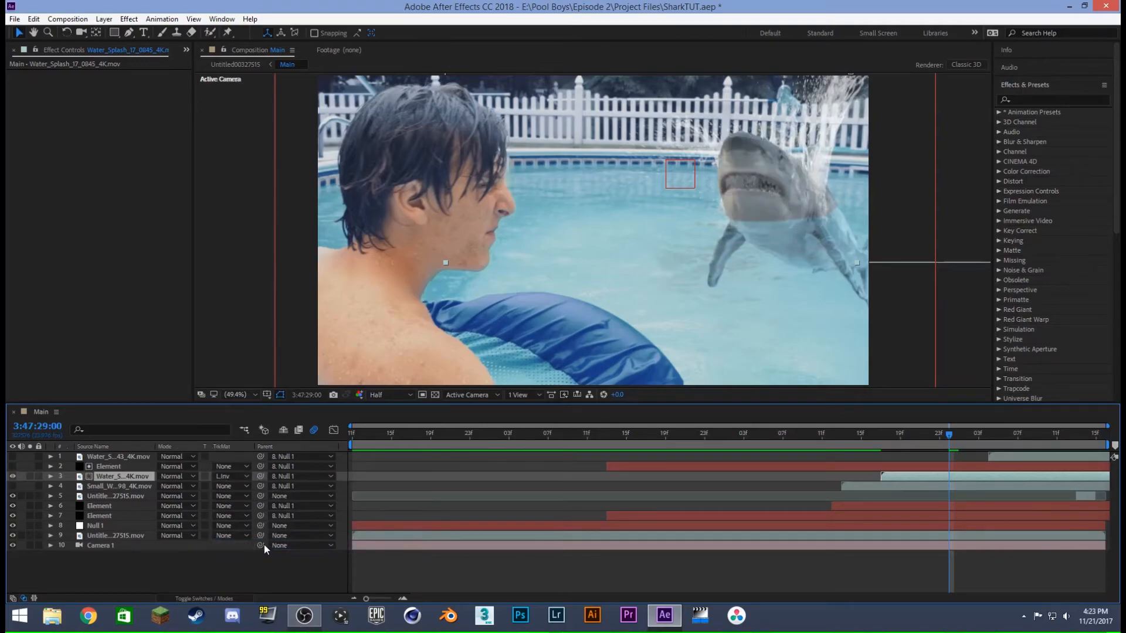
{"action": "mouse_move", "coordinate": [949, 435]}
{"action": "left_mouse_down"}
{"action": "mouse_move", "coordinate": [861, 441]}
{"action": "mouse_move", "coordinate": [1061, 421]}
{"action": "mouse_move", "coordinate": [856, 451]}
{"action": "mouse_move", "coordinate": [891, 434]}
{"action": "mouse_move", "coordinate": [957, 430]}
{"action": "left_mouse_up"}
{"action": "key", "text": "space"}
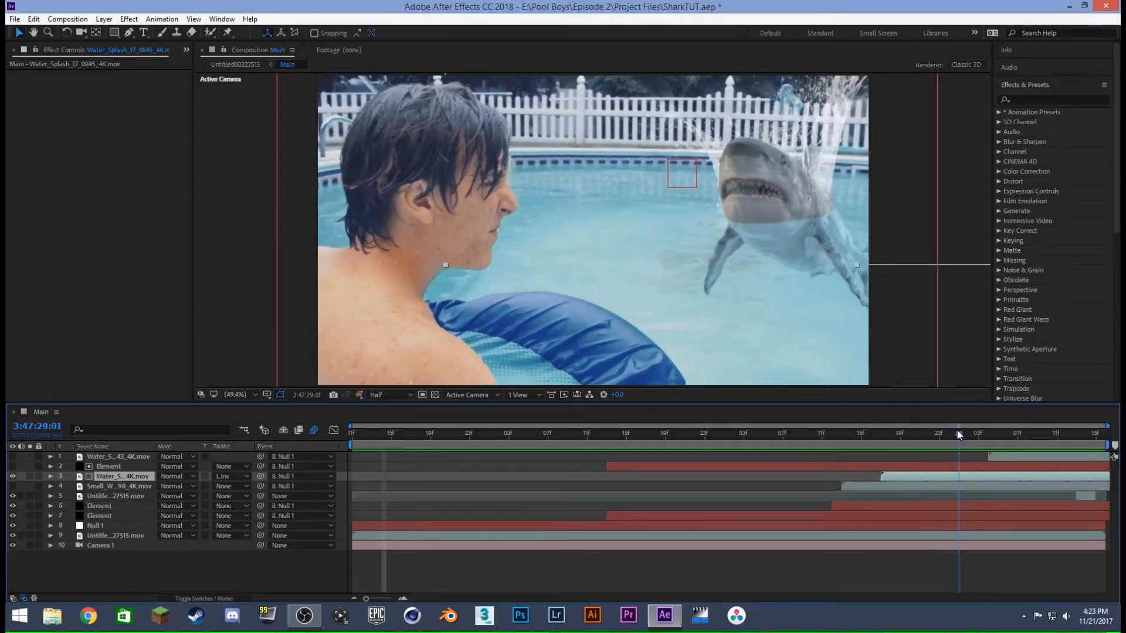
- Display the Element matte layer at 3:47:29:01, set its World Position Position Z Matte to -10, and hide the layer again
{"action": "left_click", "coordinate": [968, 465]}
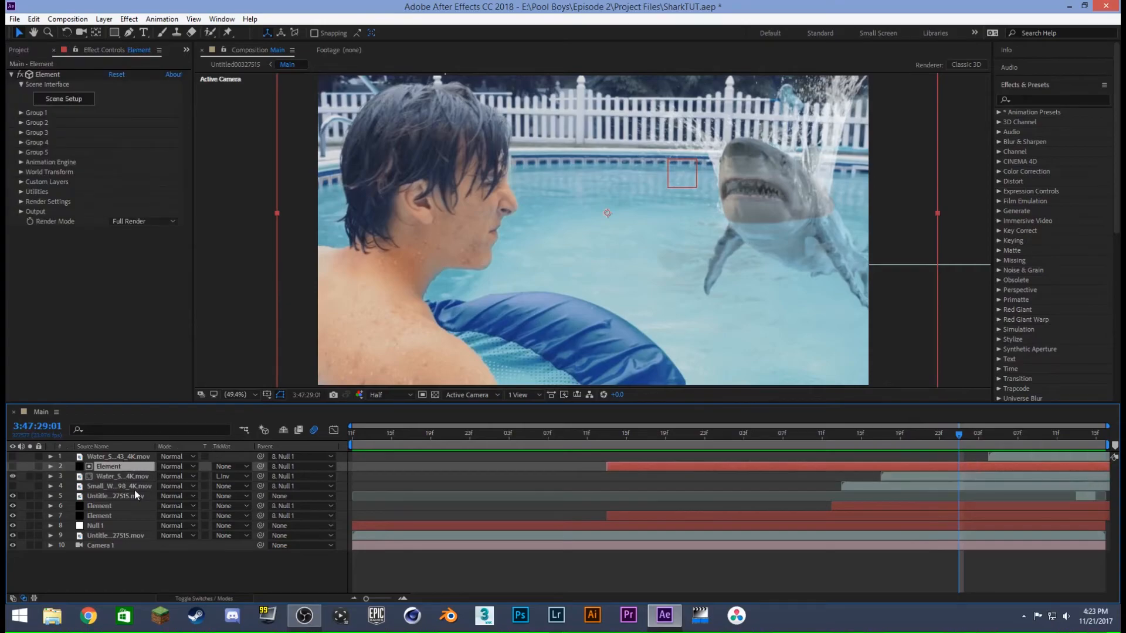
{"action": "left_click", "coordinate": [12, 466]}
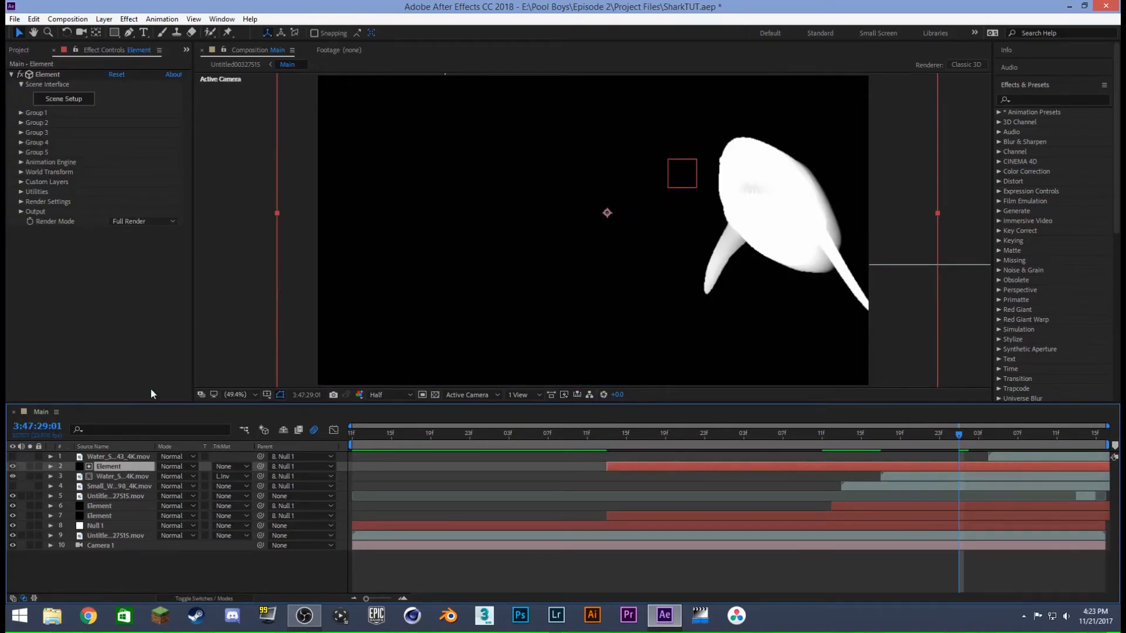
{"action": "left_click", "coordinate": [21, 211]}
{"action": "scroll", "coordinate": [21, 214], "scroll_direction": "down", "scroll_amount": 5}
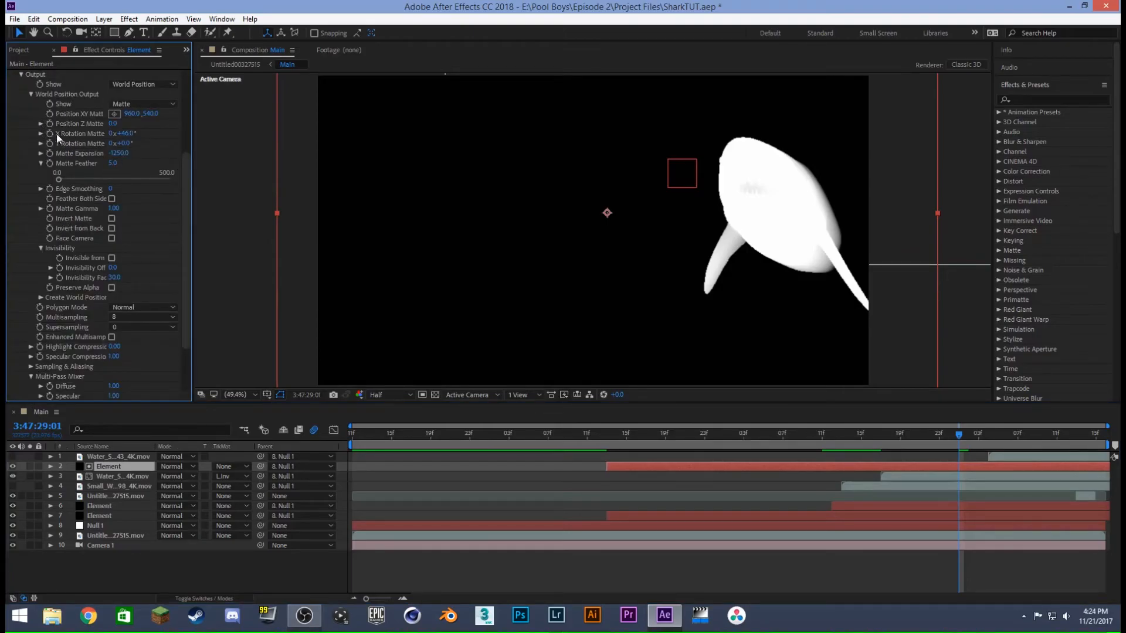
{"action": "left_click_drag", "start_coordinate": [188, 162], "coordinate": [178, 131]}
{"action": "mouse_move", "coordinate": [115, 178]}
{"action": "left_mouse_down"}
{"action": "mouse_move", "coordinate": [130, 181]}
{"action": "mouse_move", "coordinate": [116, 184]}
{"action": "left_mouse_up"}
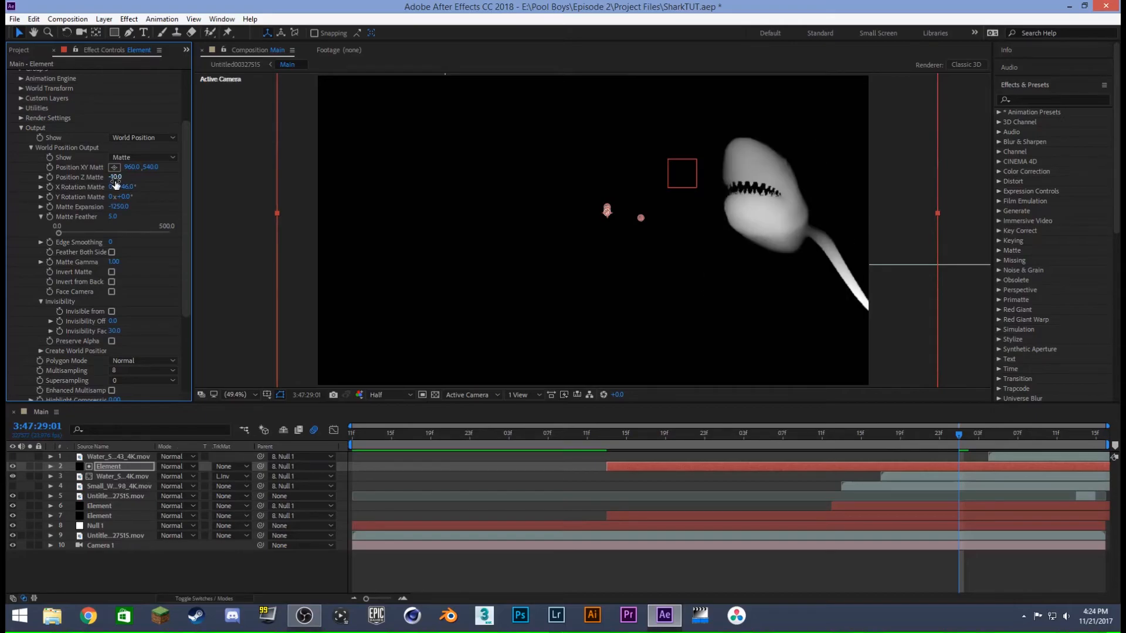
{"action": "left_click", "coordinate": [12, 467]}
- Make the topmost water splash and the small water hit visible again and preview the shot from 3:47:27:09
{"action": "left_click_drag", "start_coordinate": [964, 434], "coordinate": [1011, 422]}
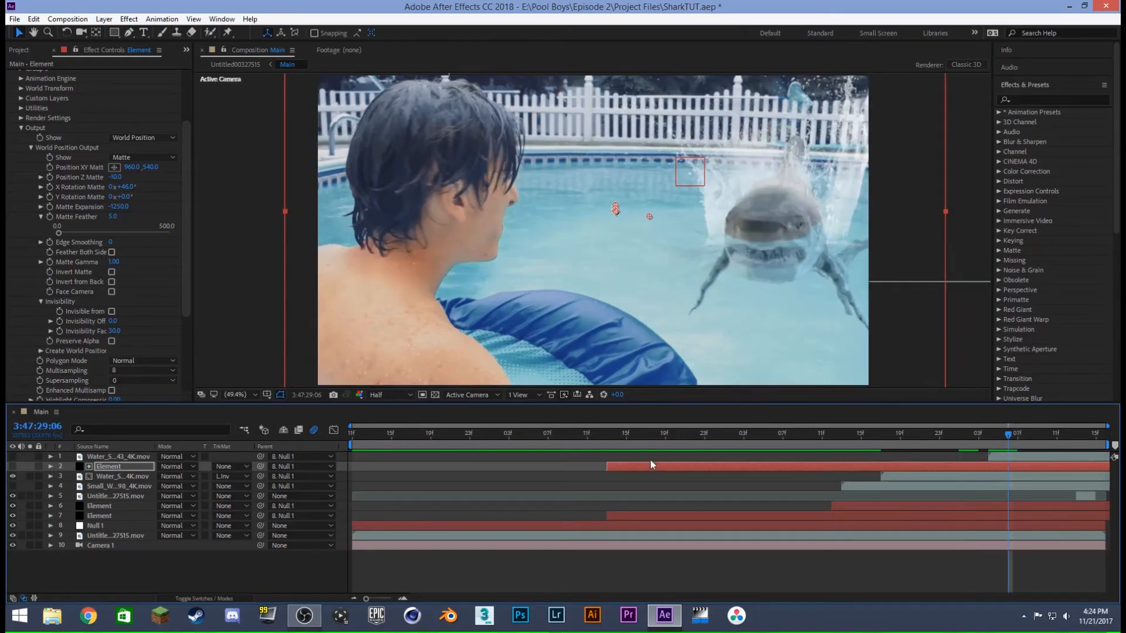
{"action": "left_click", "coordinate": [12, 456]}
{"action": "left_click", "coordinate": [13, 486]}
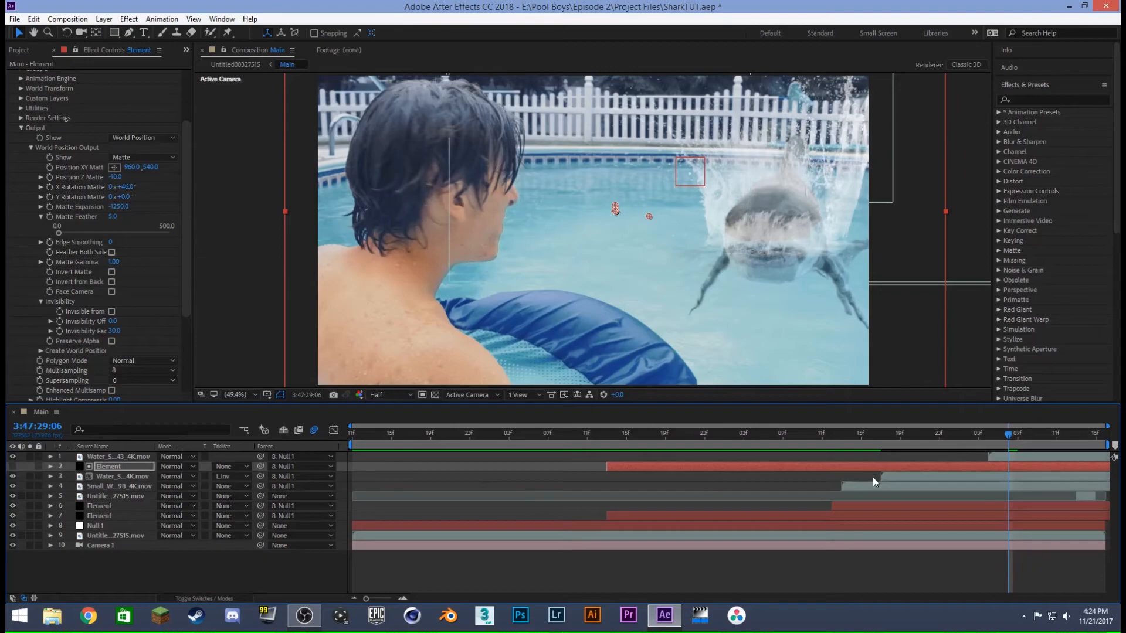
{"action": "left_click_drag", "start_coordinate": [833, 435], "coordinate": [571, 438]}
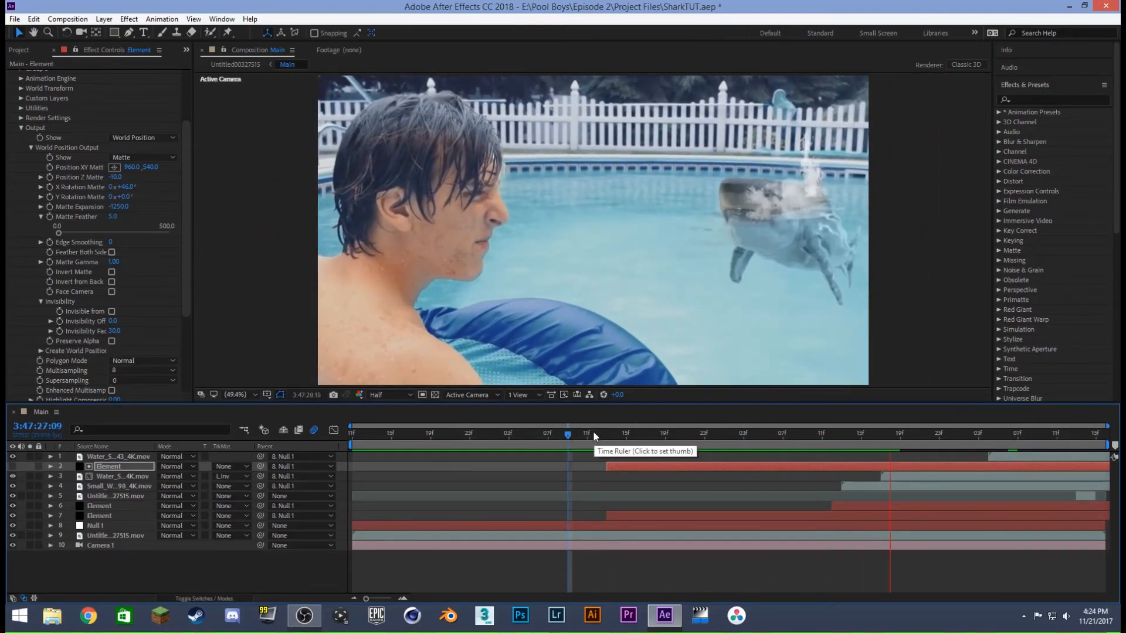
- Move the Small_Water_Hit_30_0898_4K.mov layer beneath the Element layer that carries Curves and Camera Lens Blur
{"action": "left_click", "coordinate": [892, 435]}
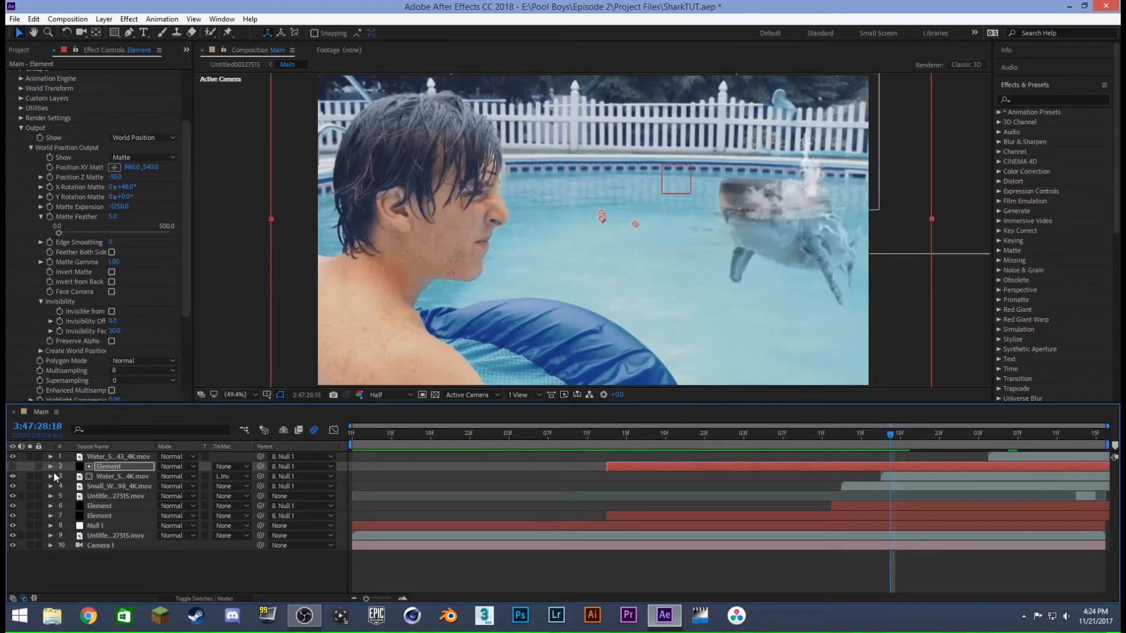
{"action": "left_click", "coordinate": [110, 485]}
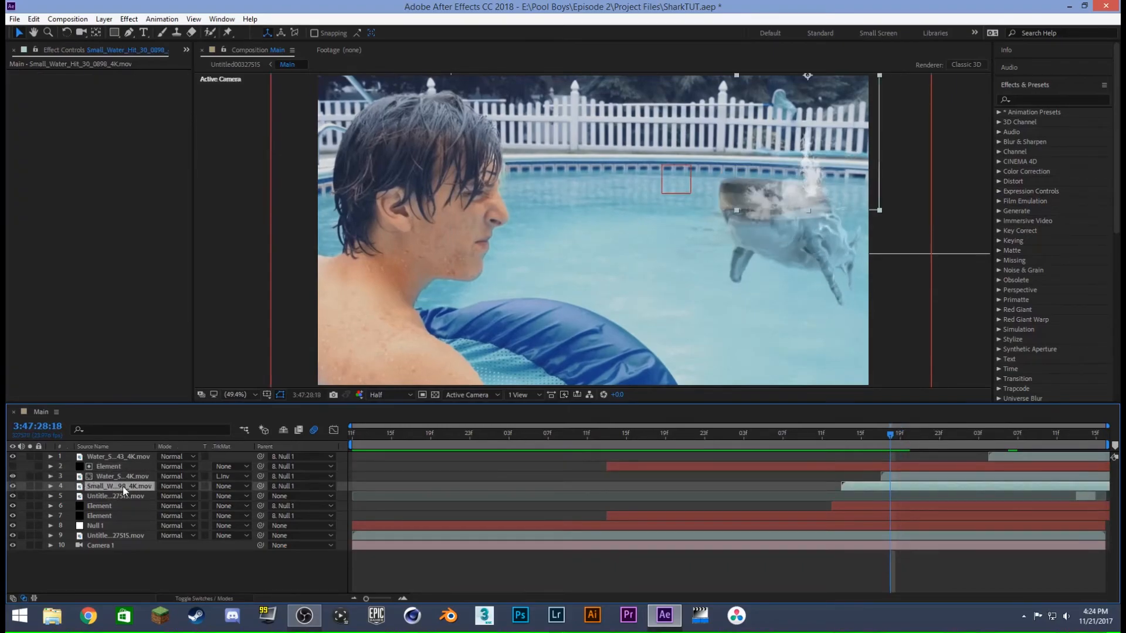
{"action": "left_click_drag", "start_coordinate": [118, 487], "coordinate": [111, 509]}
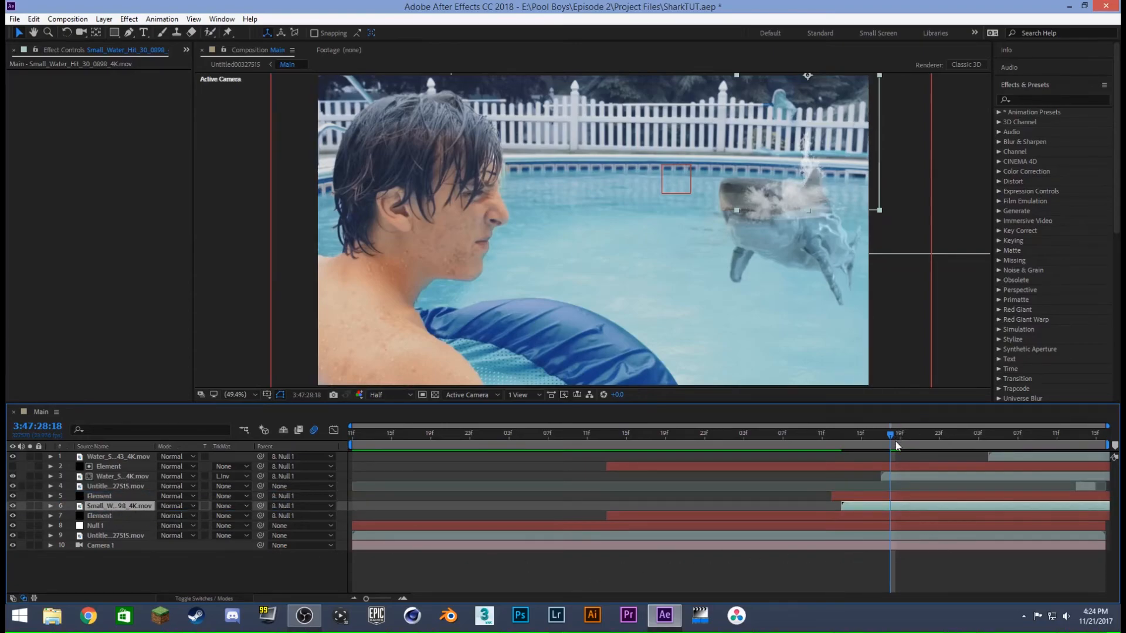
{"action": "left_click", "coordinate": [100, 496]}
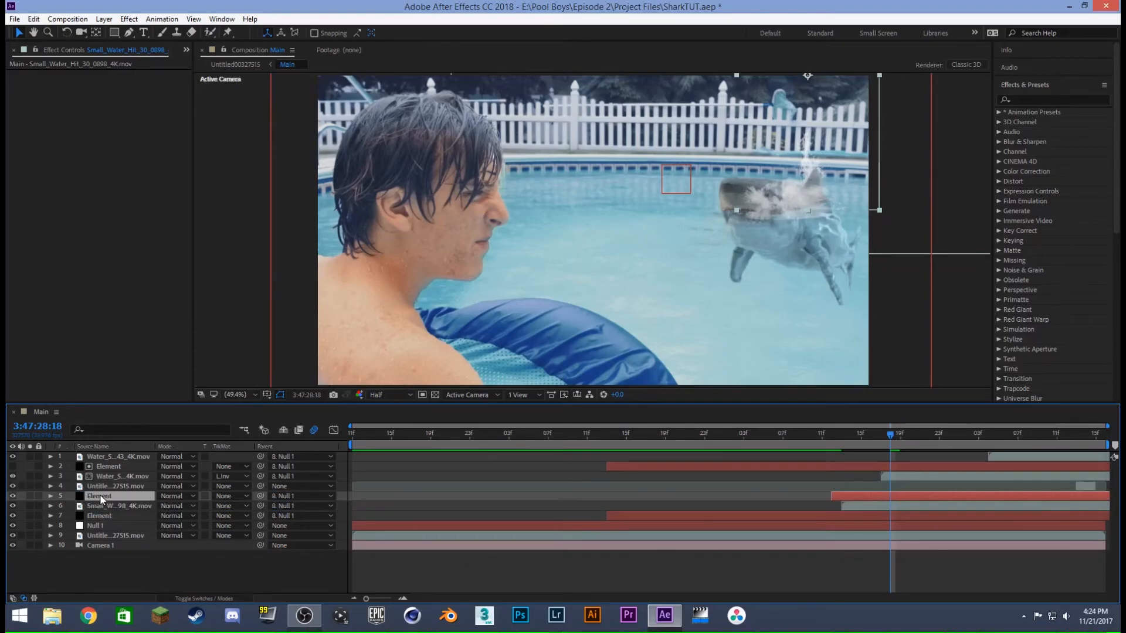
{"action": "left_click", "coordinate": [753, 579]}
- Play back and scrub the composite to examine how the splashes wrap around the surfacing shark
{"action": "left_click_drag", "start_coordinate": [706, 436], "coordinate": [598, 450]}
{"action": "key", "text": "space"}
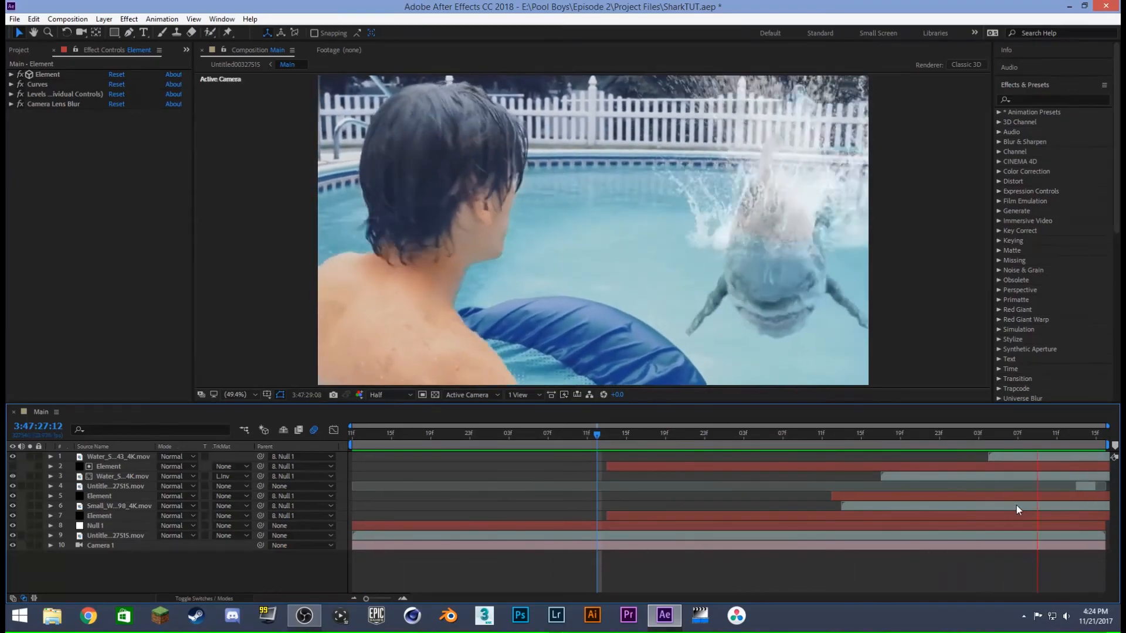
{"action": "left_click_drag", "start_coordinate": [792, 435], "coordinate": [978, 434]}
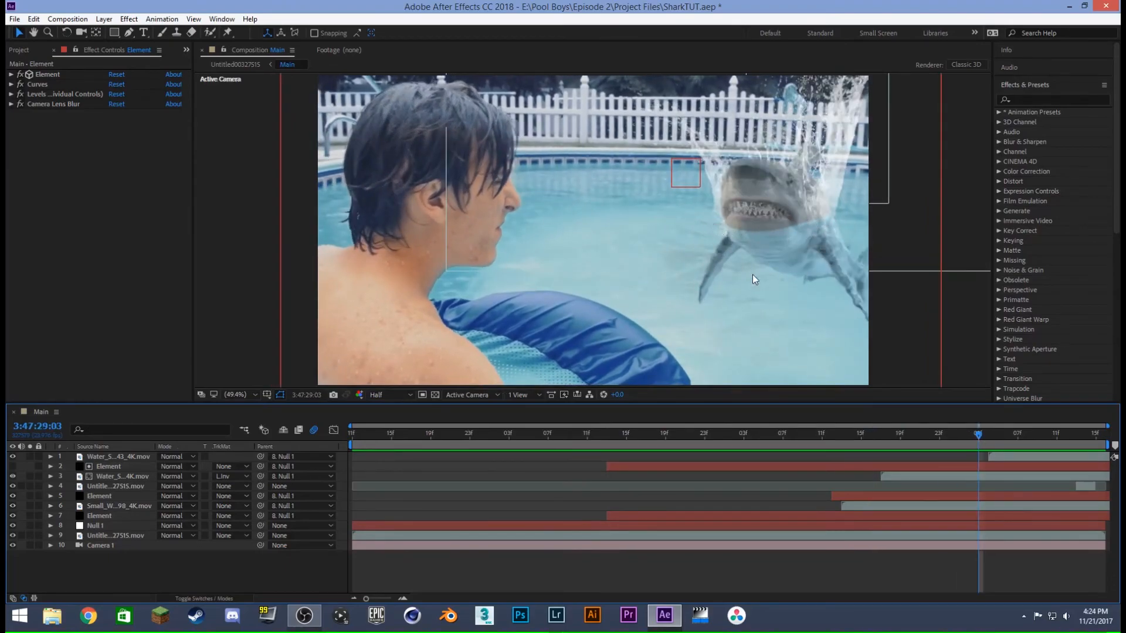
{"action": "left_click_drag", "start_coordinate": [744, 435], "coordinate": [547, 435]}
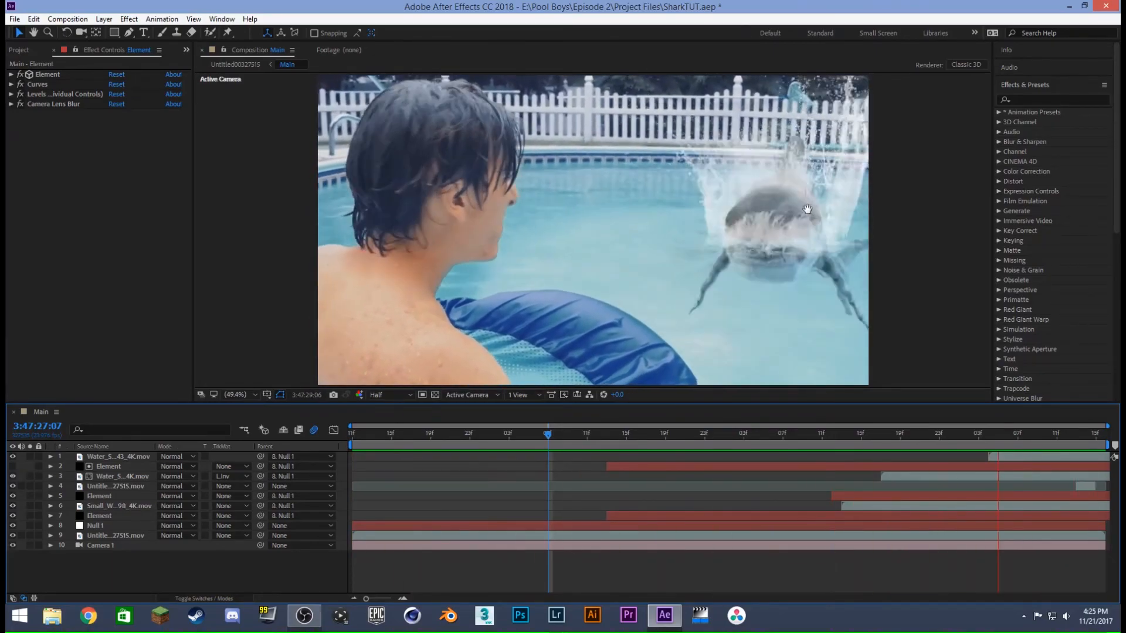
{"action": "key", "text": "space"}
{"action": "key", "text": "space"}
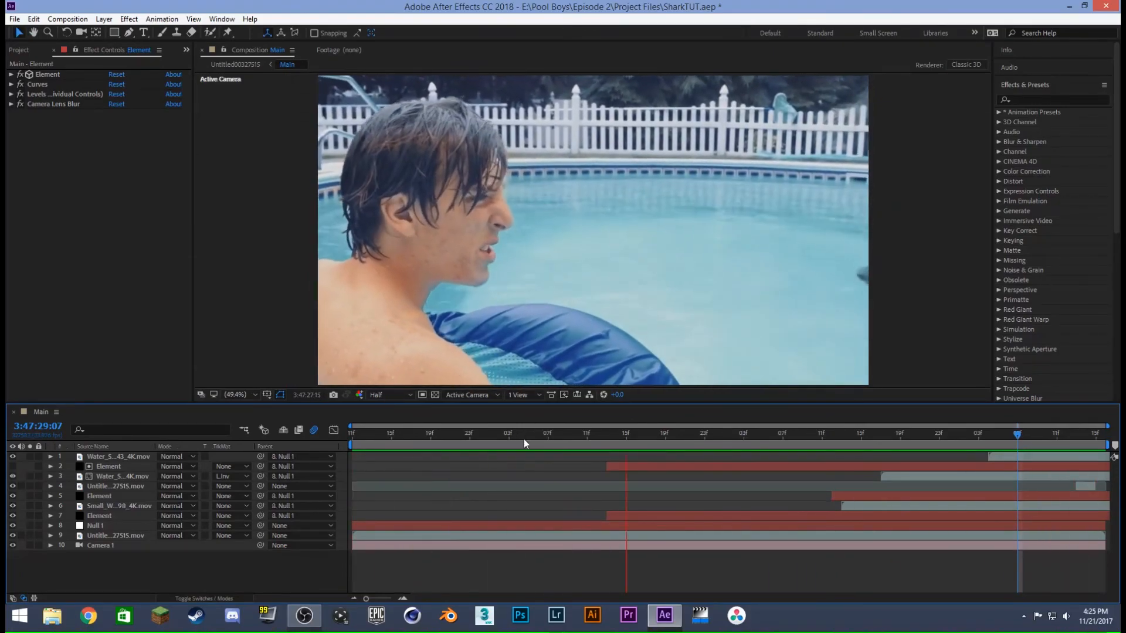
{"action": "left_click_drag", "start_coordinate": [606, 440], "coordinate": [1067, 420]}
{"action": "key", "text": "space"}
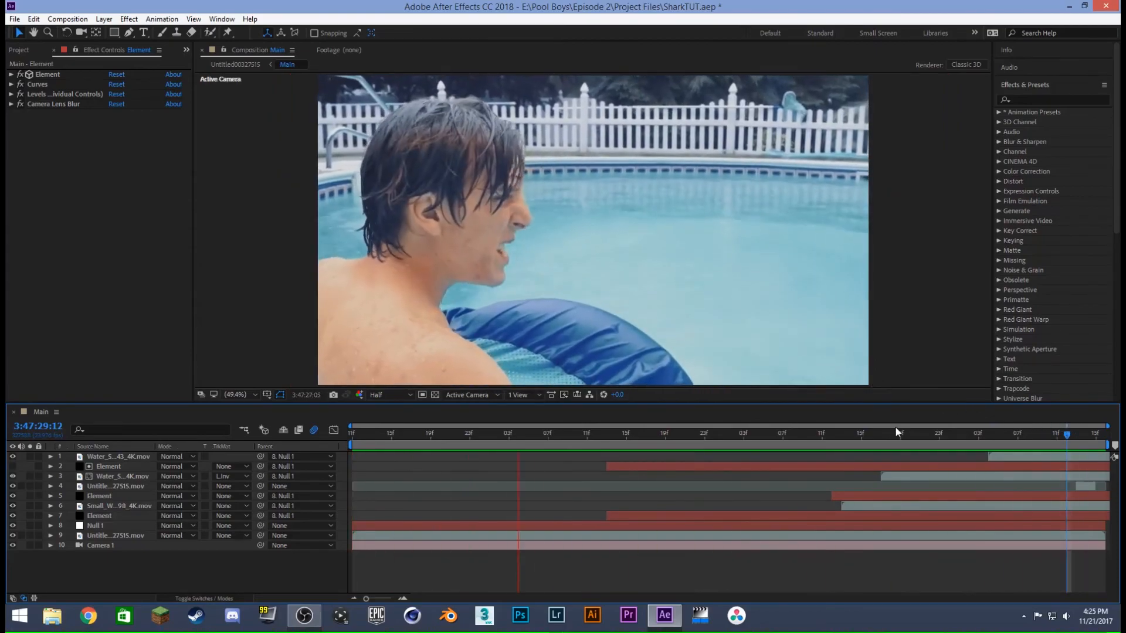
- Apply CC Force Motion Blur to the matted water splash layer below the Element matte
{"action": "left_click_drag", "start_coordinate": [867, 431], "coordinate": [987, 434]}
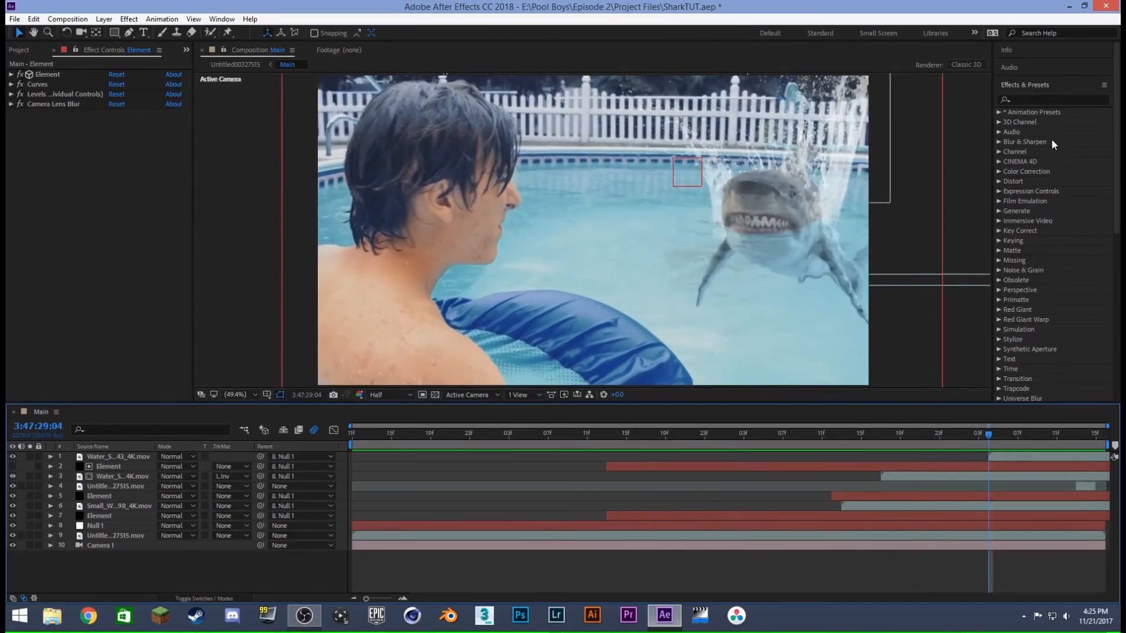
{"action": "left_click", "coordinate": [1040, 101]}
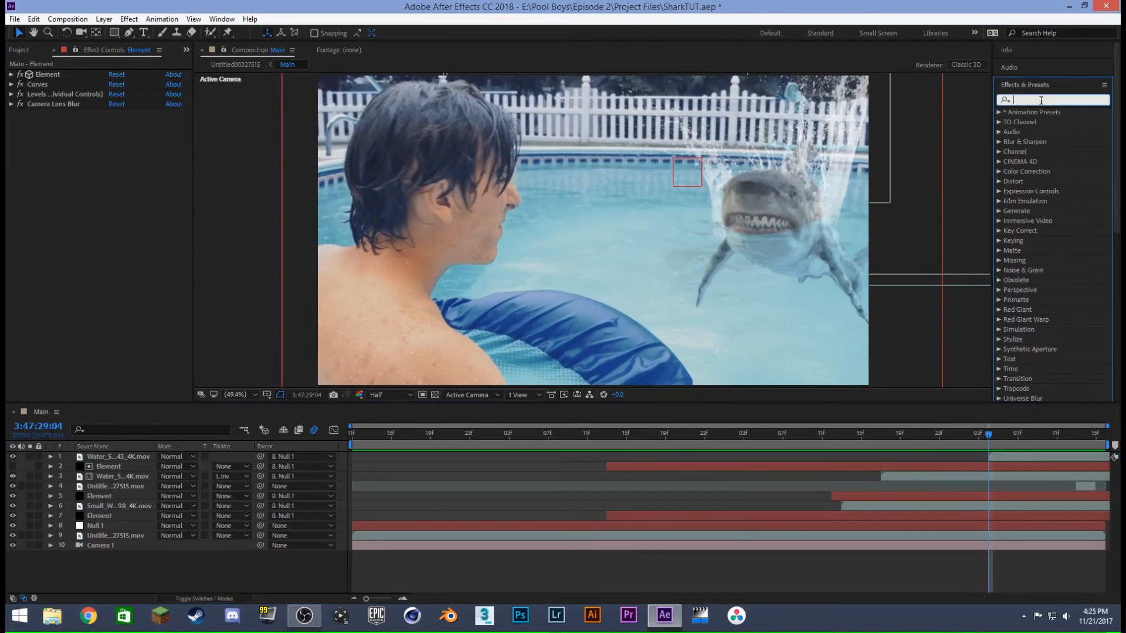
{"action": "type", "text": "cc for"}
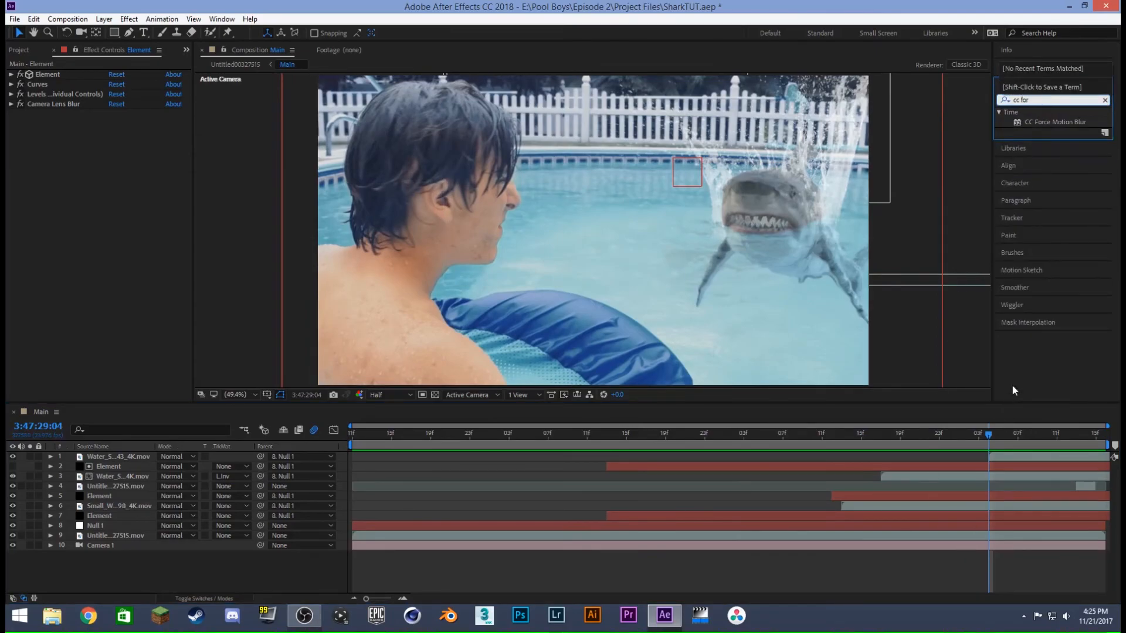
{"action": "left_click", "coordinate": [1027, 562]}
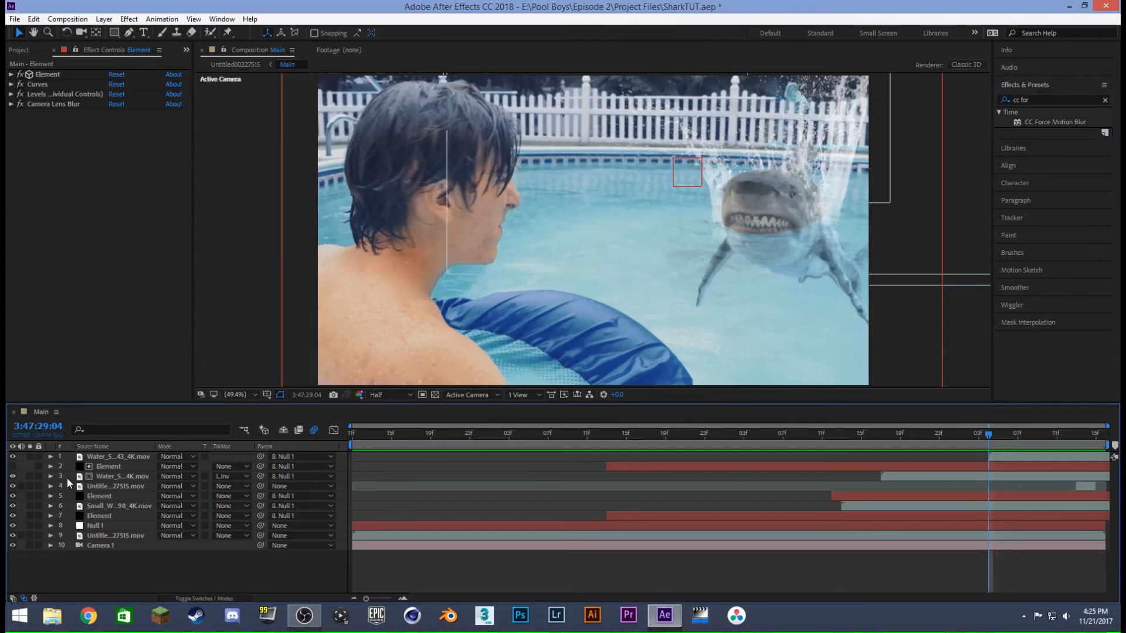
{"action": "left_click", "coordinate": [91, 477]}
{"action": "left_click_drag", "start_coordinate": [1053, 122], "coordinate": [961, 476]}
{"action": "left_click", "coordinate": [880, 435]}
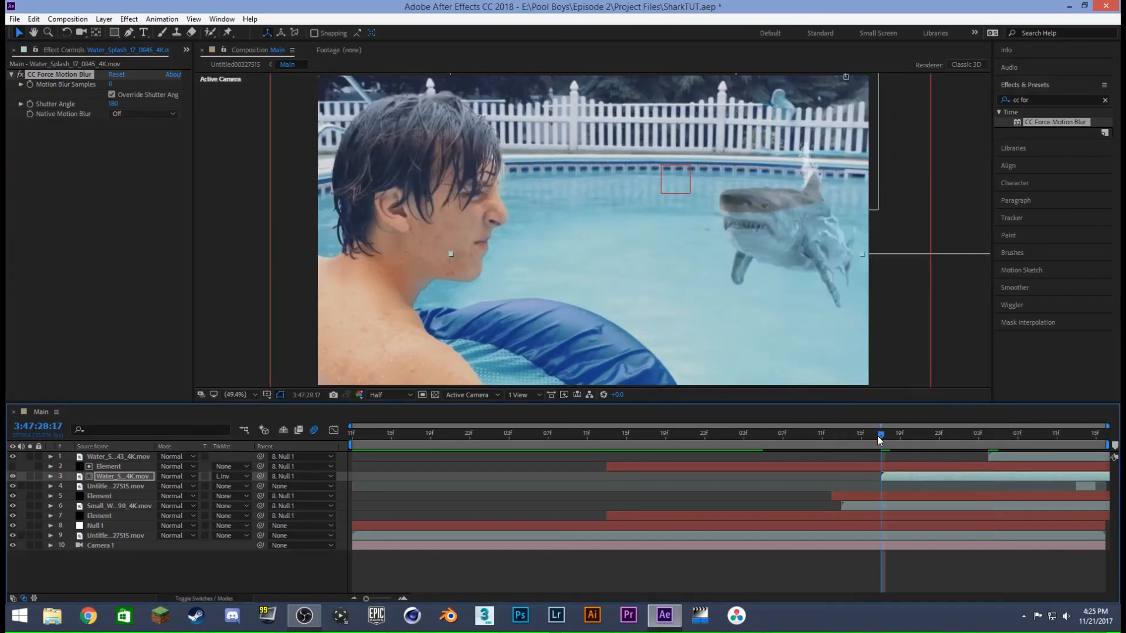
- Solo the matted water splash and preview its motion blur from 3:47:28:17, stopping at 3:47:29:00
{"action": "left_click", "coordinate": [117, 471]}
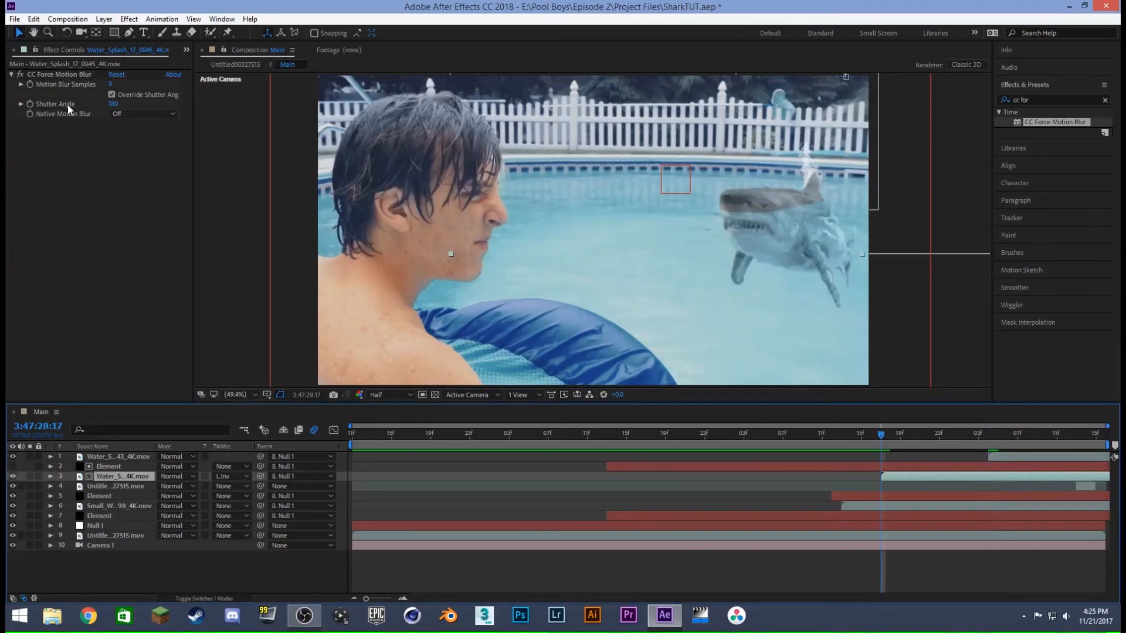
{"action": "left_click", "coordinate": [75, 74]}
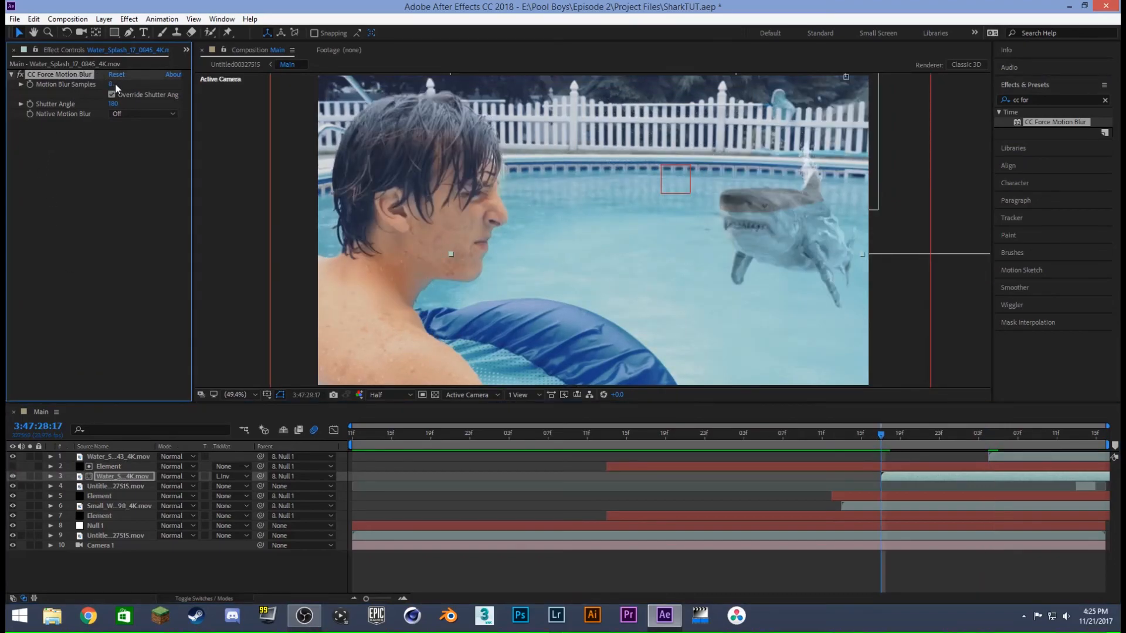
{"action": "left_click", "coordinate": [97, 475]}
{"action": "left_click", "coordinate": [49, 475]}
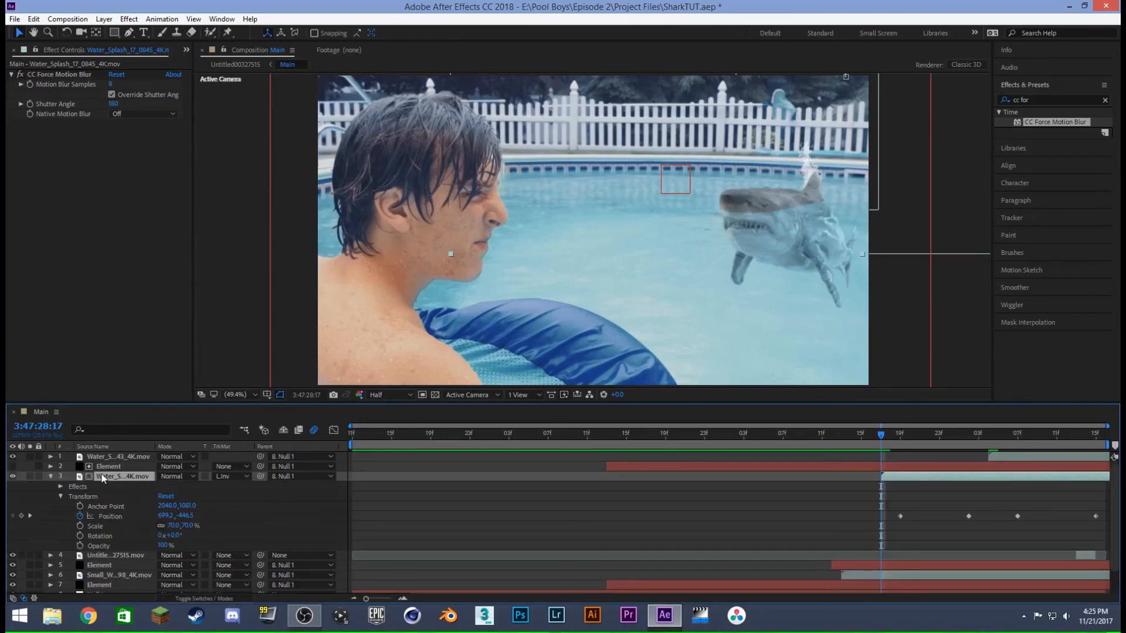
{"action": "left_click", "coordinate": [49, 477]}
{"action": "left_click", "coordinate": [30, 476]}
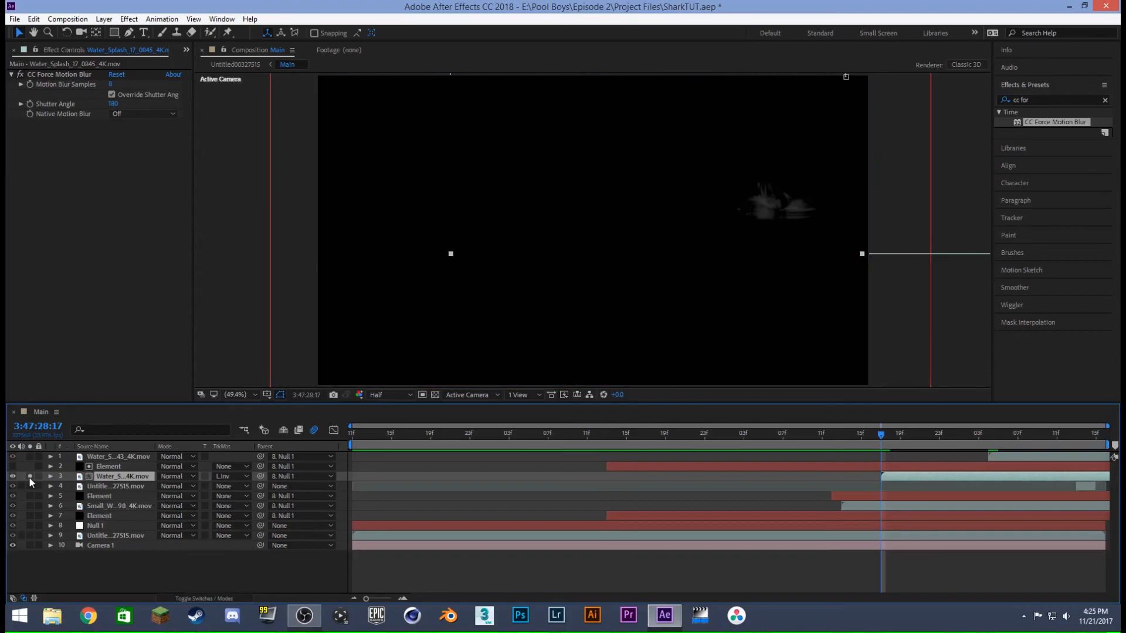
{"action": "key", "text": "space"}
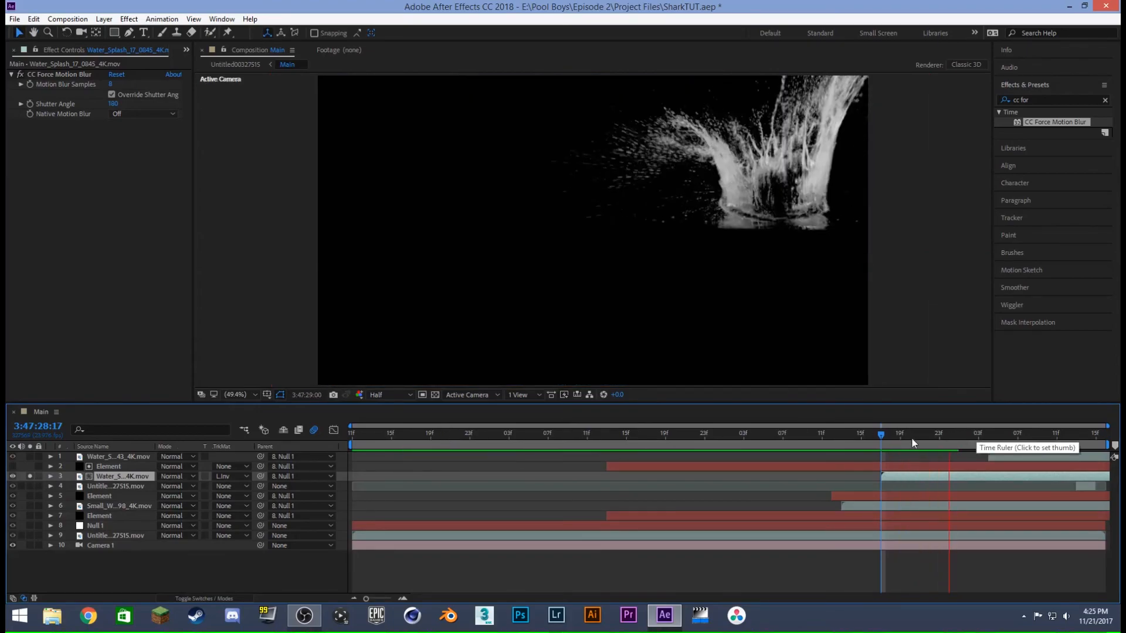
{"action": "key", "text": "space"}
{"action": "left_click", "coordinate": [883, 433]}
{"action": "key", "text": "space"}
{"action": "key", "text": "space"}
{"action": "left_click", "coordinate": [947, 434]}
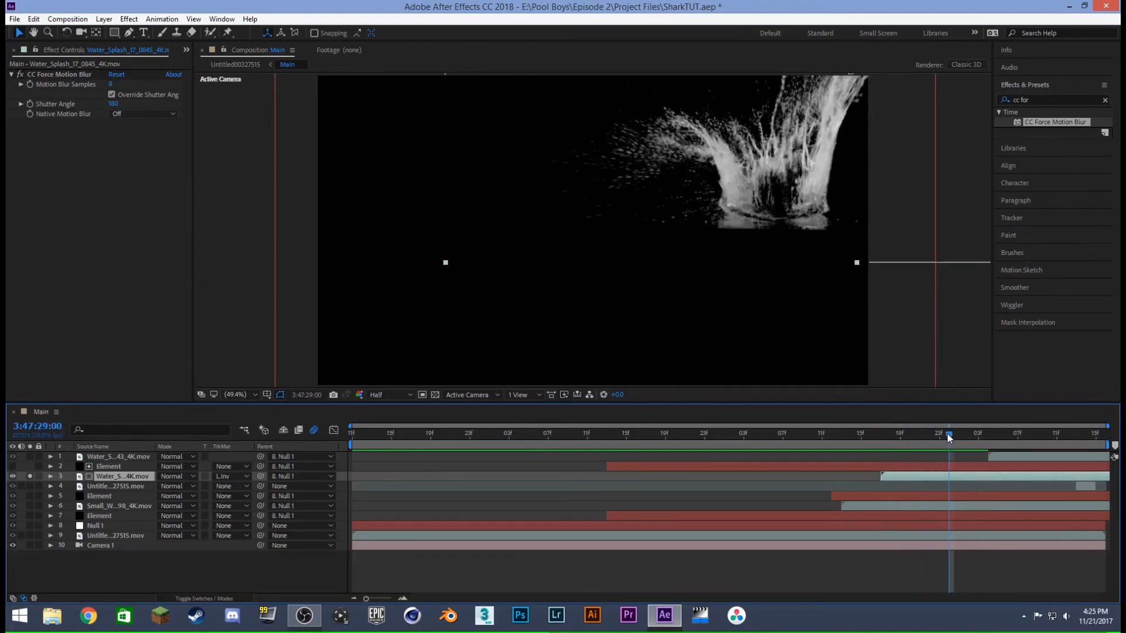
- Try a much higher Motion Blur Samples value, delete CC Force Motion Blur from the matted splash, and unsolo the layer
{"action": "left_click_drag", "start_coordinate": [112, 85], "coordinate": [248, 101]}
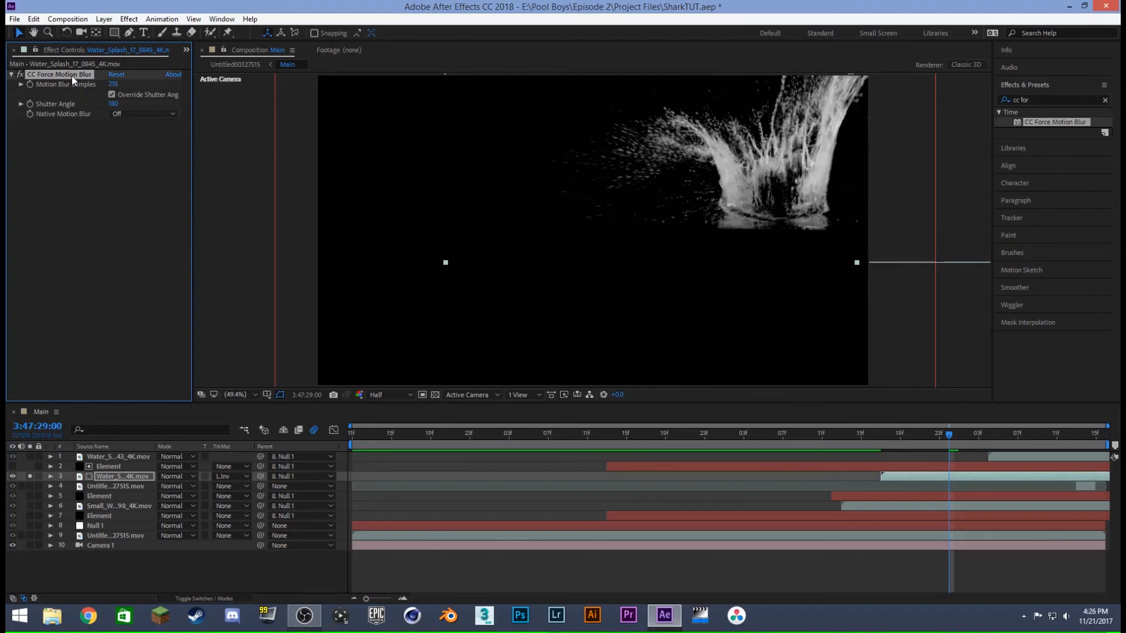
{"action": "key", "text": "Delete"}
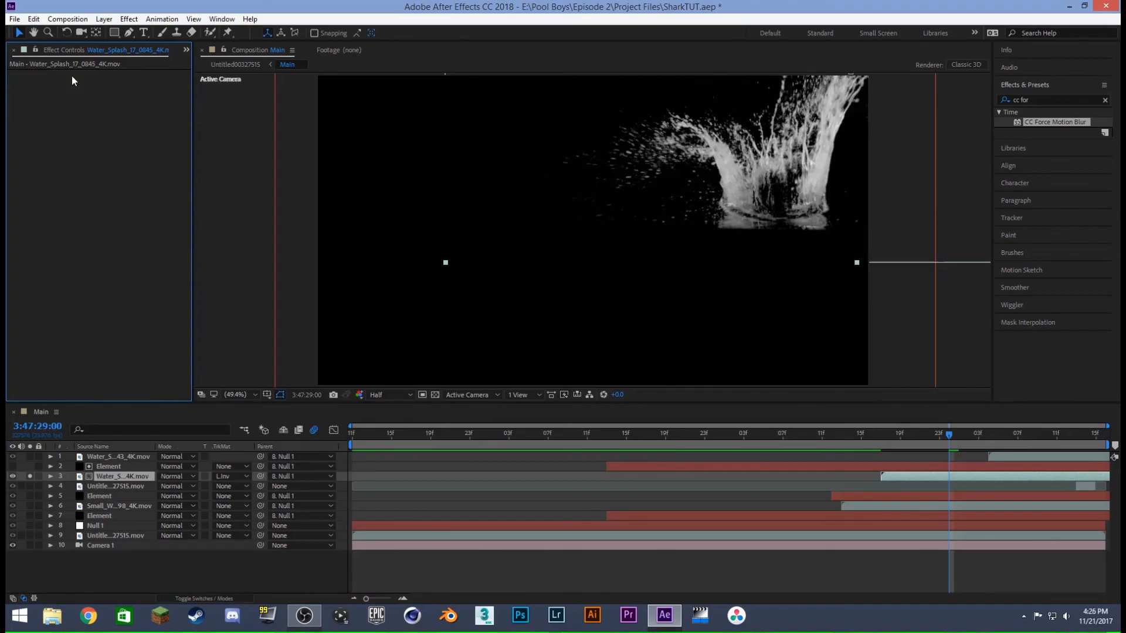
{"action": "left_click", "coordinate": [31, 476]}
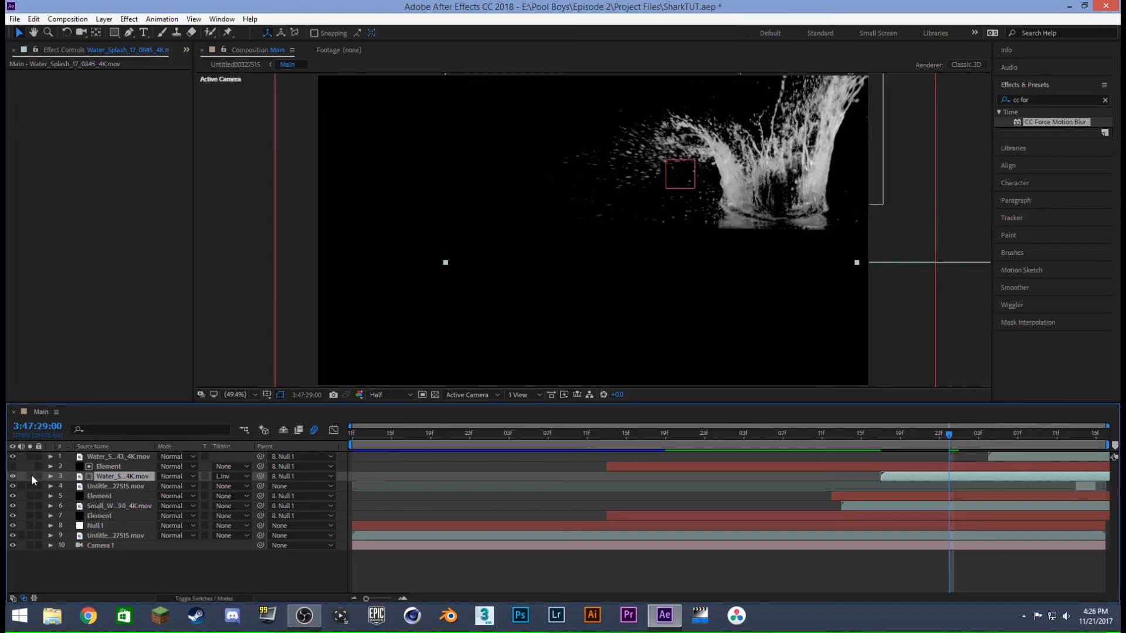
- Clear the effects search and preview the full composite from 3:47:28:14
{"action": "left_click", "coordinate": [1105, 101]}
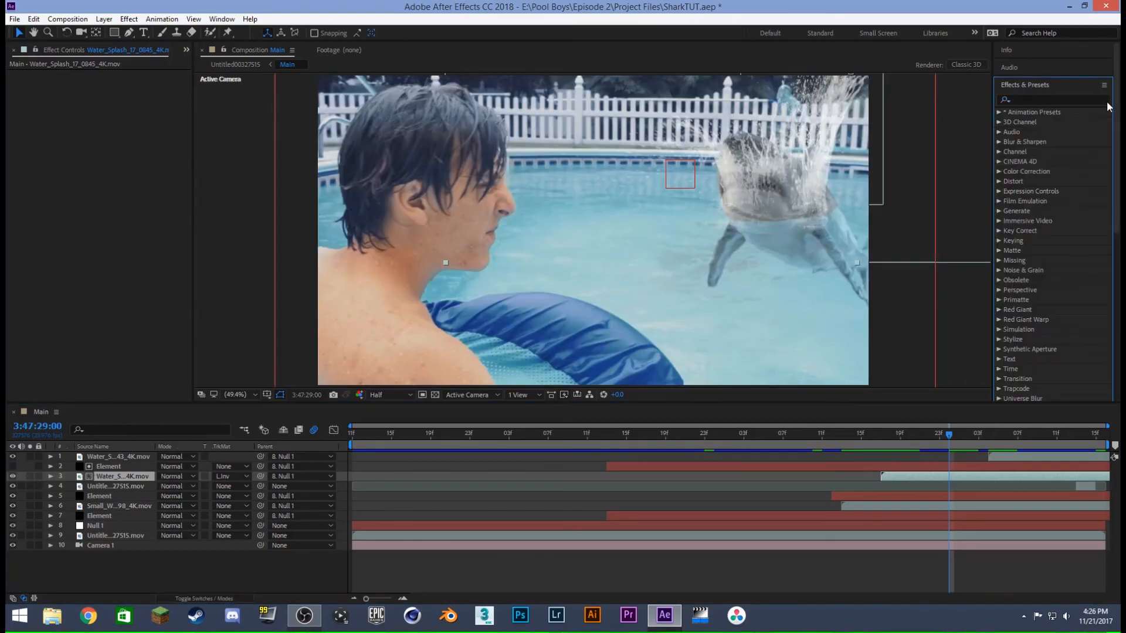
{"action": "left_click", "coordinate": [852, 436]}
{"action": "key", "text": "space"}
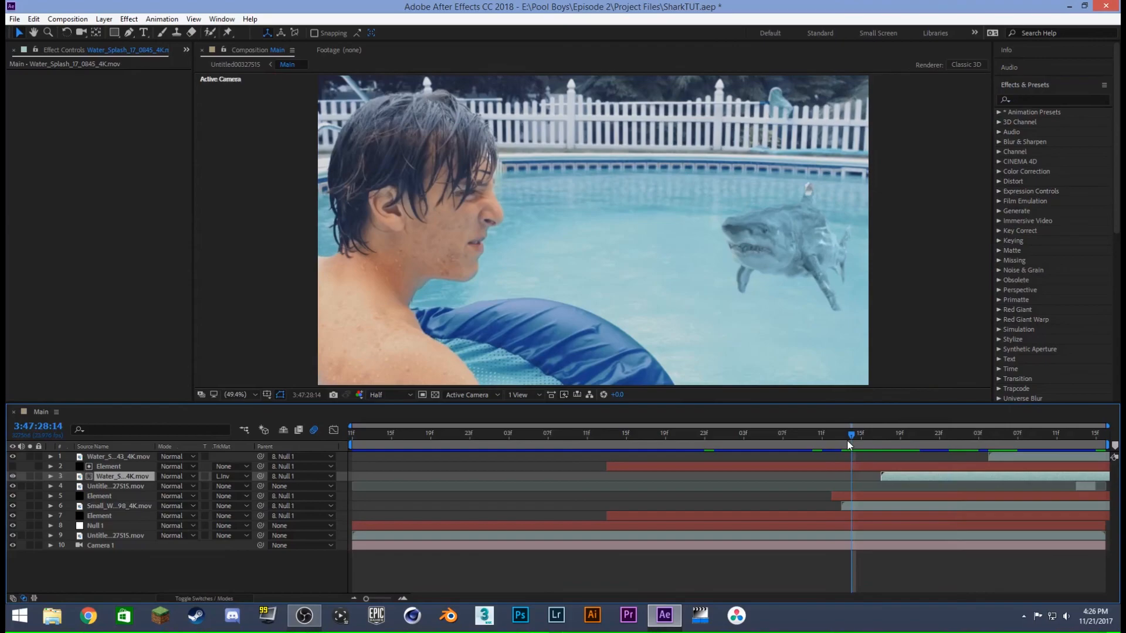